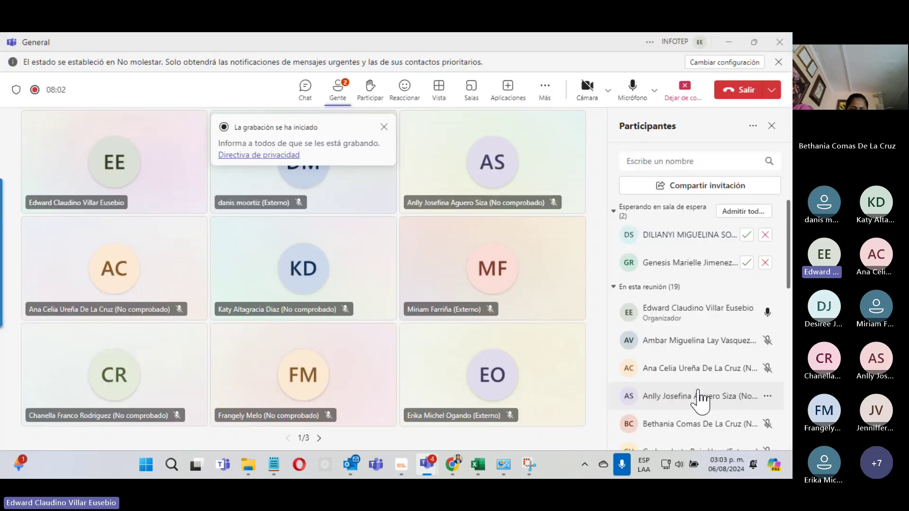
# Step: Admit both students waiting in the lobby, bringing the class meeting to 21 participants
pyautogui.hotkey('alt', 'Tab')
pyautogui.click(740, 212)
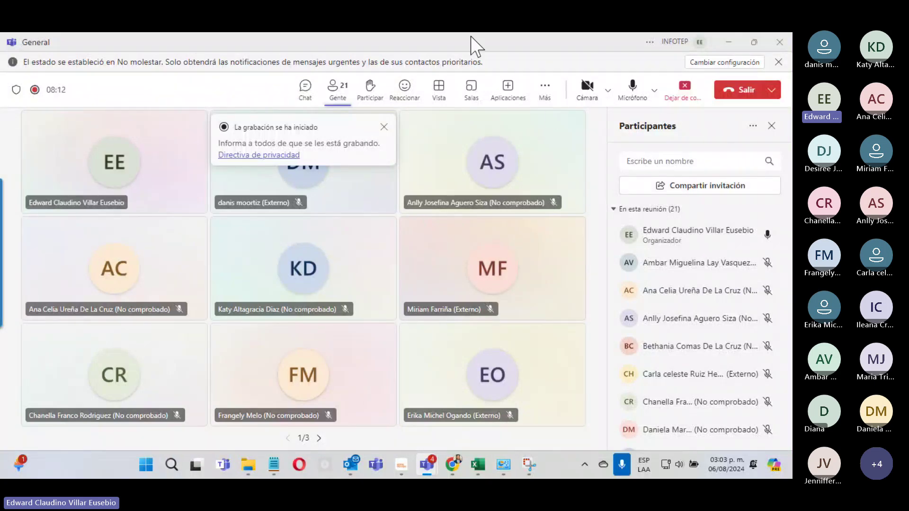
pyautogui.click(729, 42)
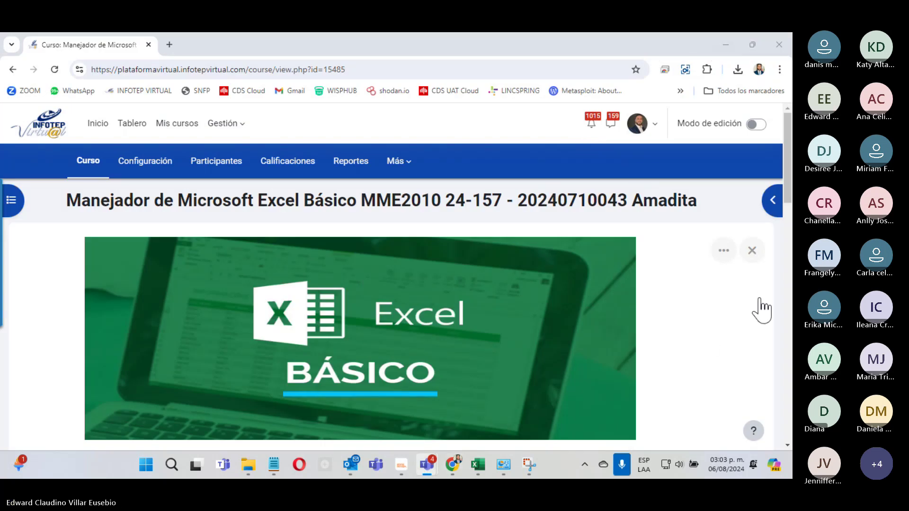
pyautogui.hotkey('alt', 'Tab')
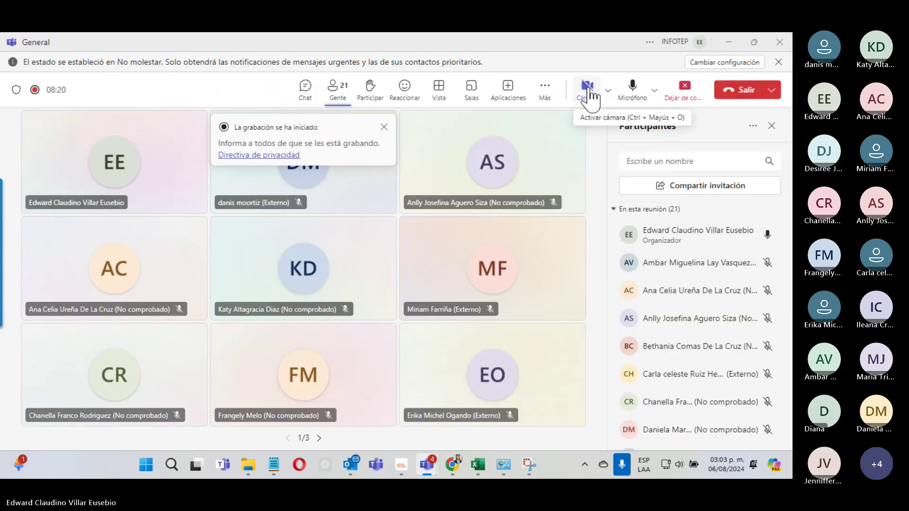
pyautogui.scroll(-5, 700, 349)
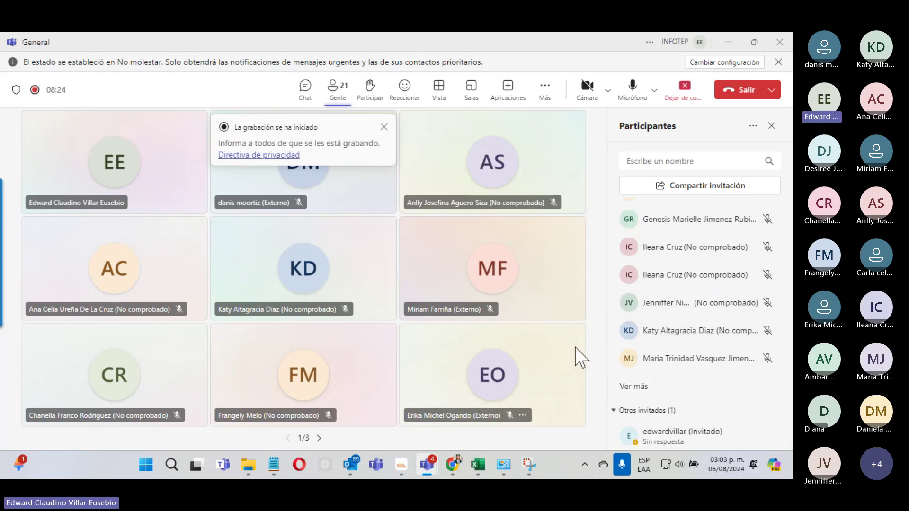
# Step: Turn on your camera and admit the student waiting in the lobby
pyautogui.click(587, 86)
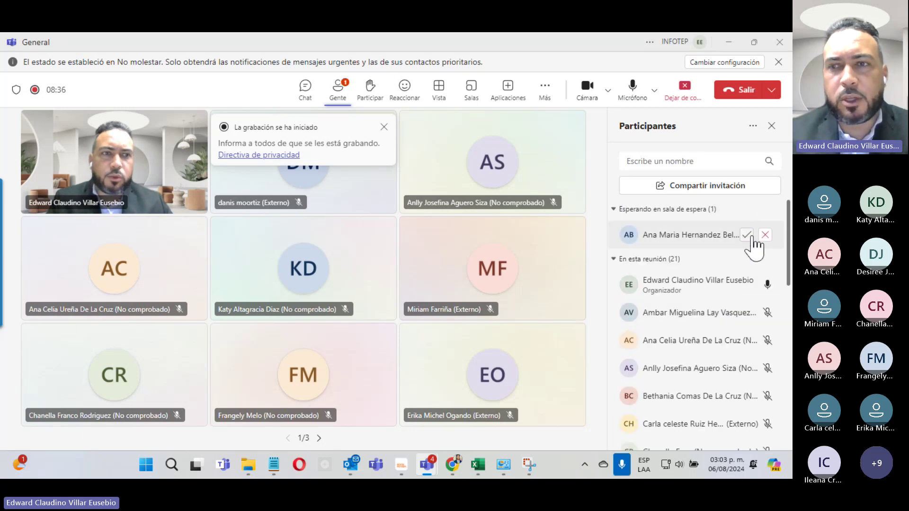
pyautogui.click(752, 239)
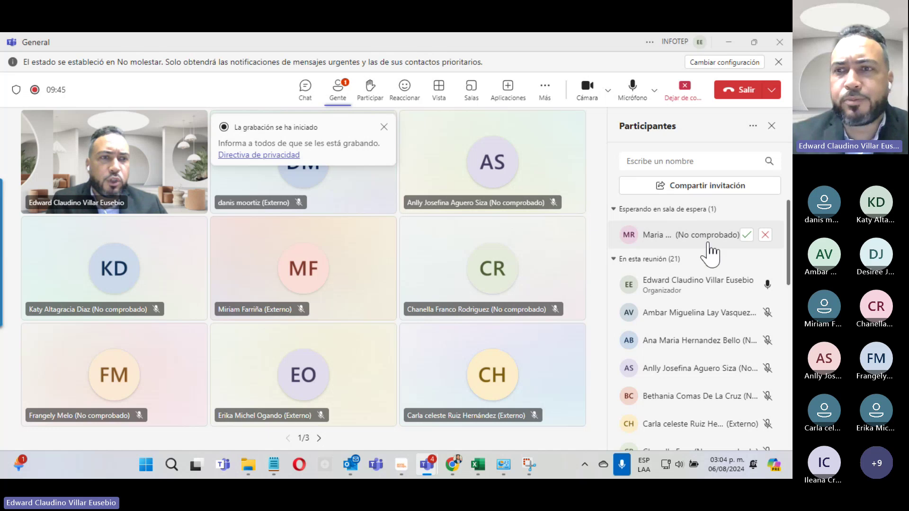
# Step: Admit each of the three students arriving in the lobby, reaching 24 participants
pyautogui.click(746, 235)
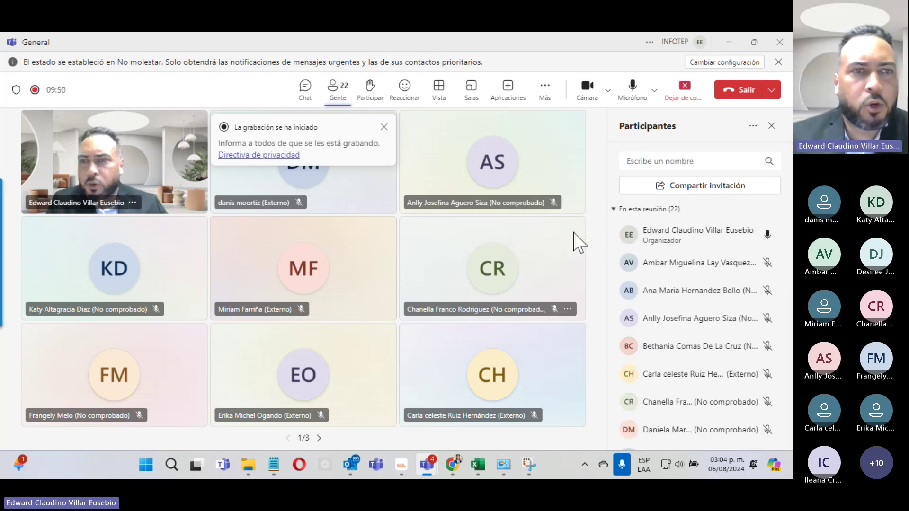
pyautogui.moveTo(114, 162)
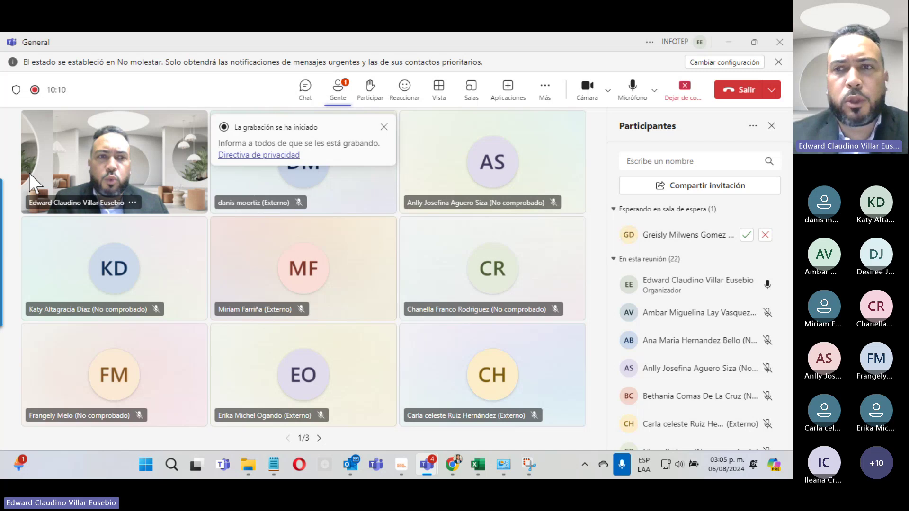
pyautogui.click(746, 235)
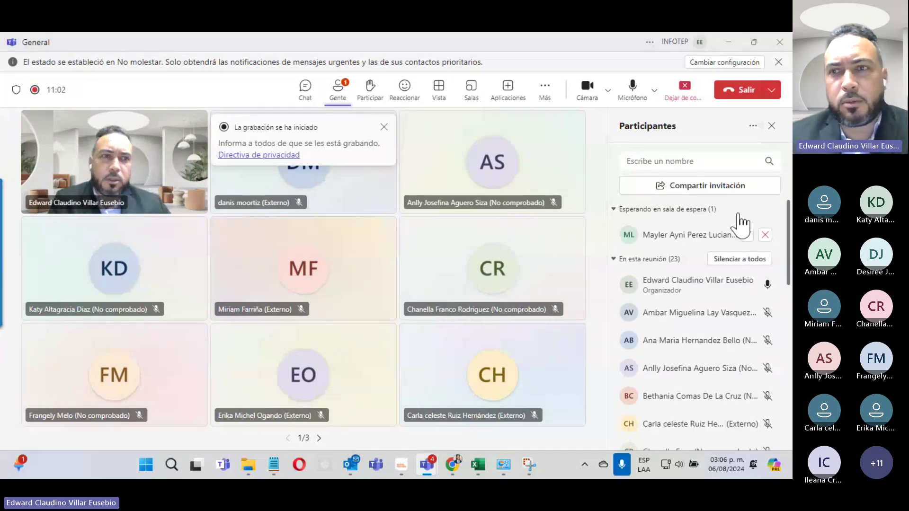
pyautogui.click(746, 236)
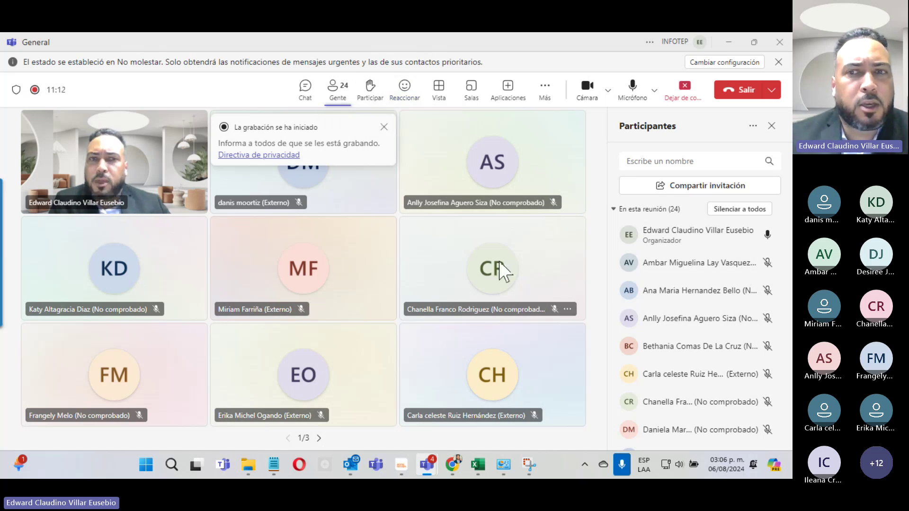
pyautogui.scroll(-8, 790, 251)
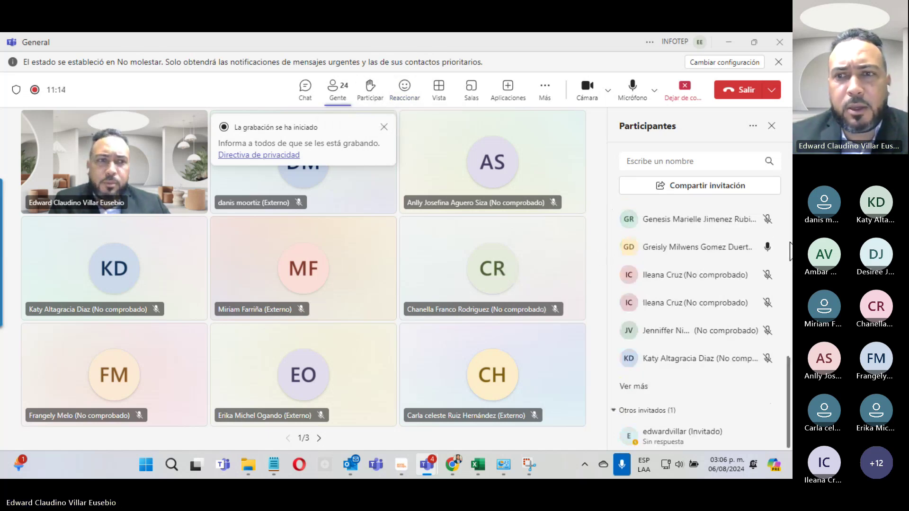
pyautogui.scroll(8, 790, 251)
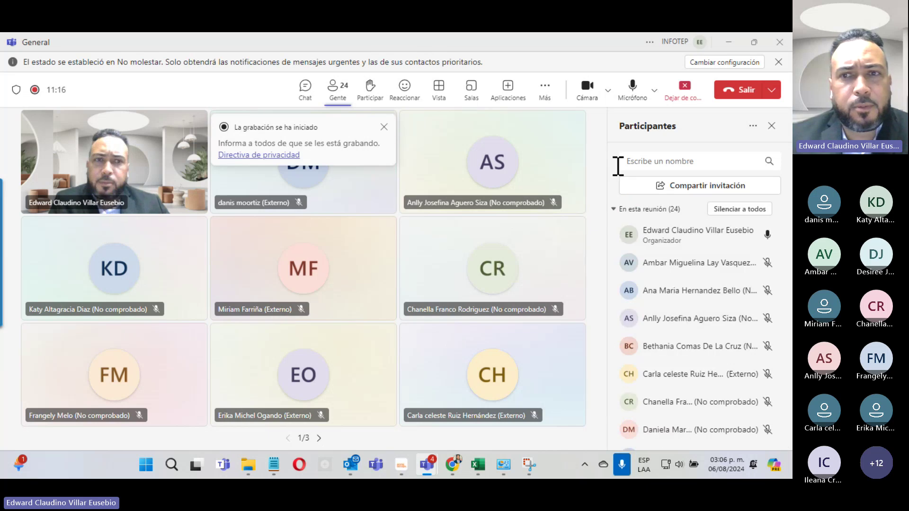
pyautogui.click(614, 210)
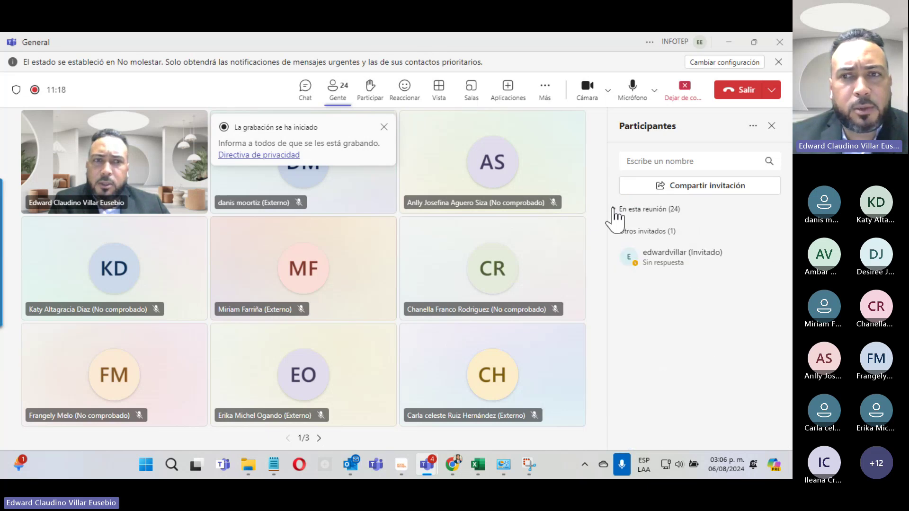
pyautogui.click(614, 209)
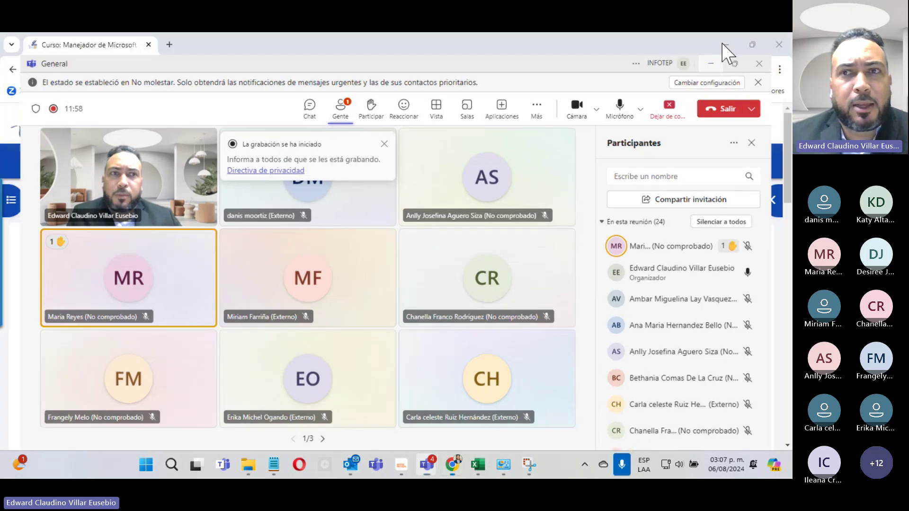
# Step: Open Gmail in a new Chrome tab and switch to the instructor's second Gmail account
pyautogui.click(723, 43)
pyautogui.click(171, 45)
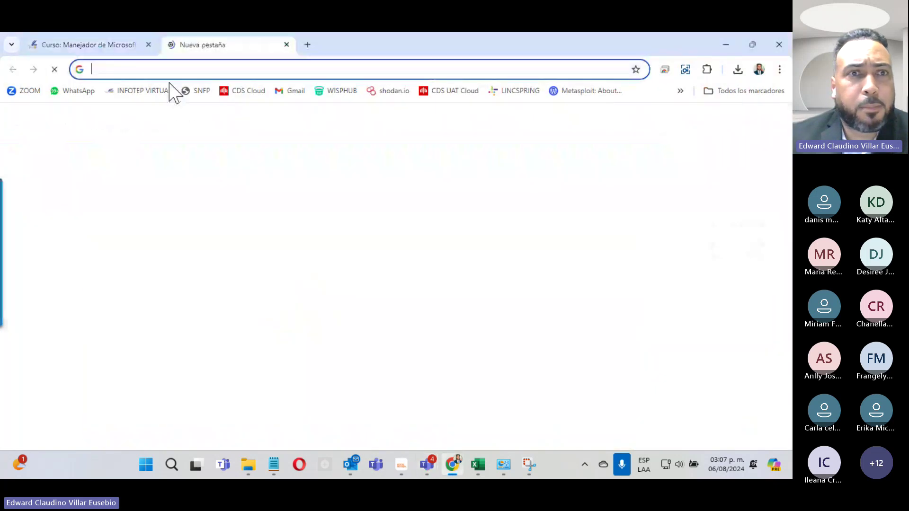
pyautogui.click(291, 91)
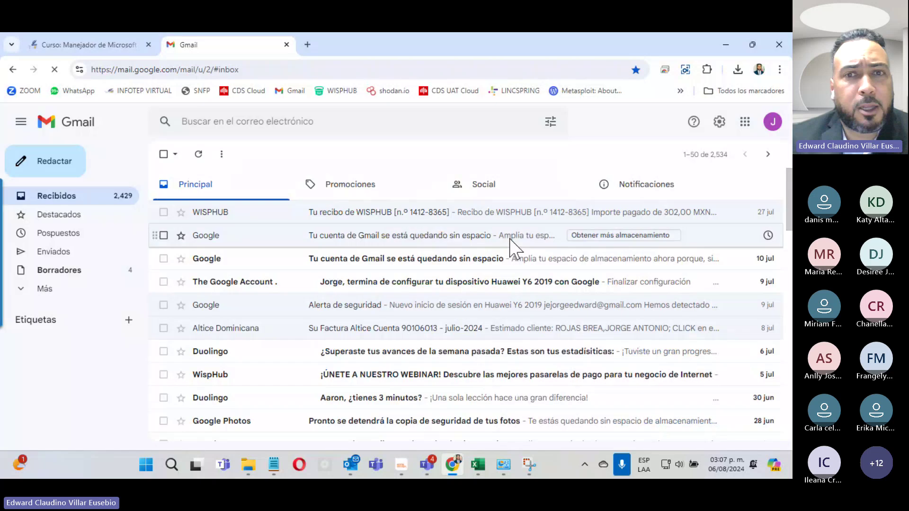
pyautogui.click(769, 130)
pyautogui.click(587, 330)
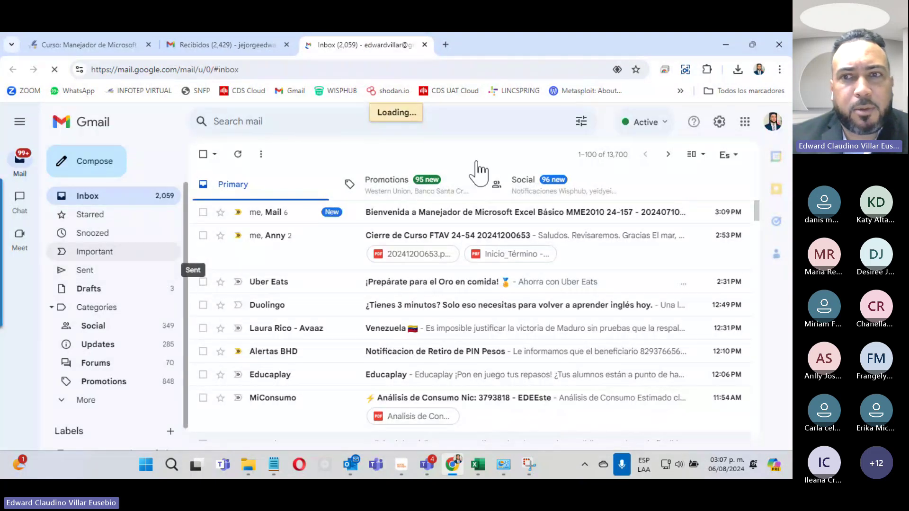
# Step: Open the Excel Básico welcome email, expand its first message, and highlight the class date and time
pyautogui.click(450, 213)
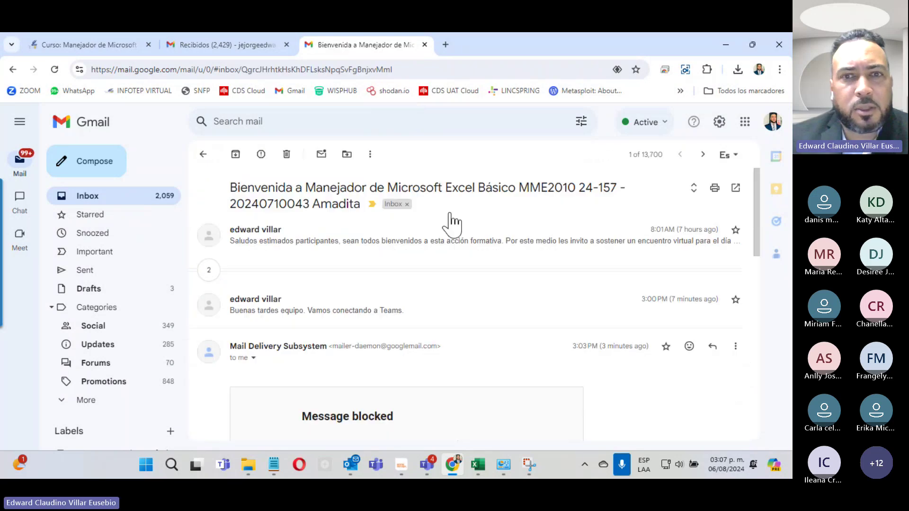
pyautogui.click(361, 243)
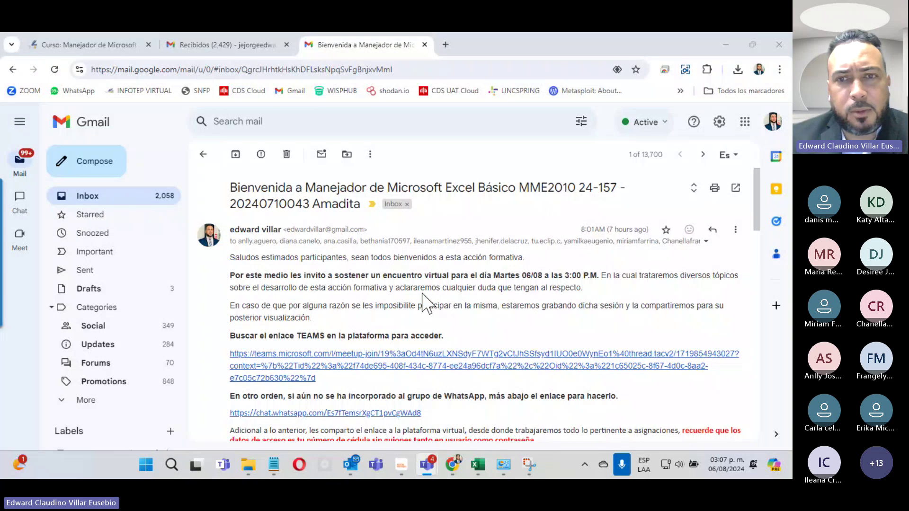
pyautogui.moveTo(434, 275); pyautogui.dragTo(606, 273)
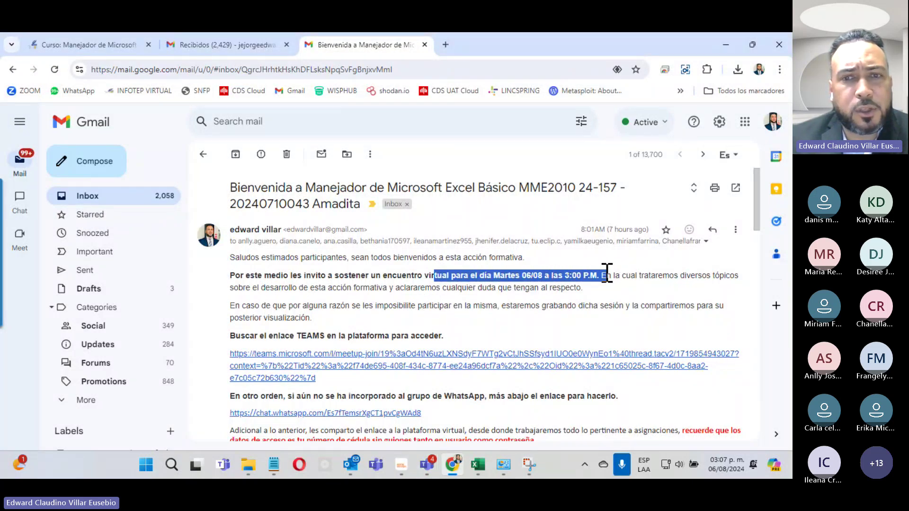
# Step: Highlight the platform login-credentials paragraph, then the part about entering the ID without dashes
pyautogui.scroll(-5, 447, 291)
pyautogui.scroll(5, 446, 290)
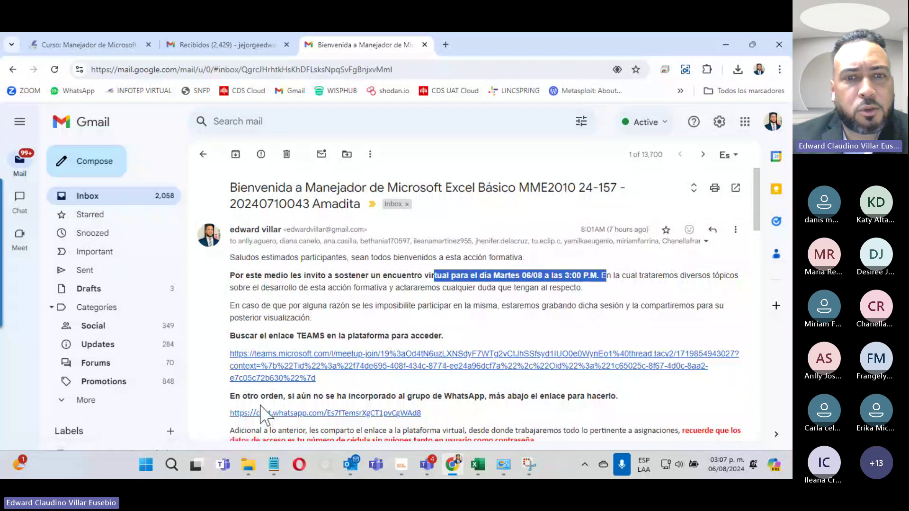
pyautogui.scroll(-5, 438, 402)
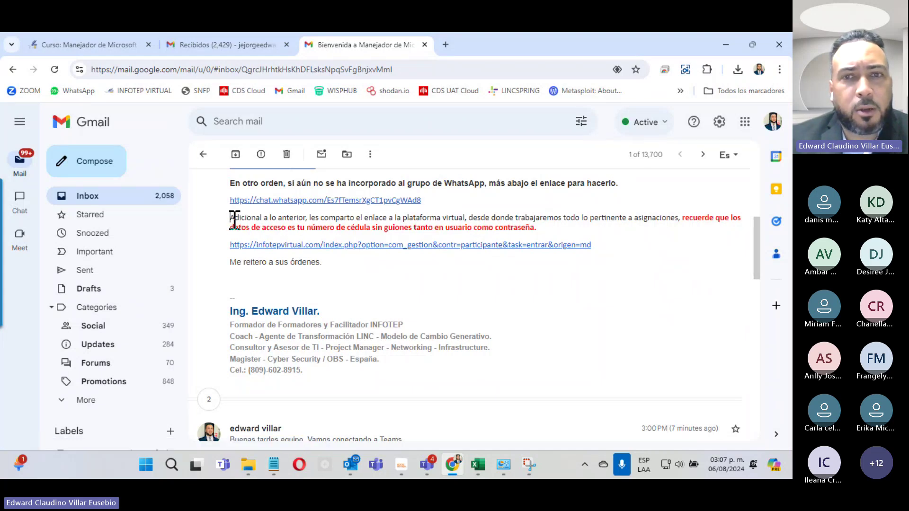
pyautogui.moveTo(230, 219); pyautogui.dragTo(563, 236)
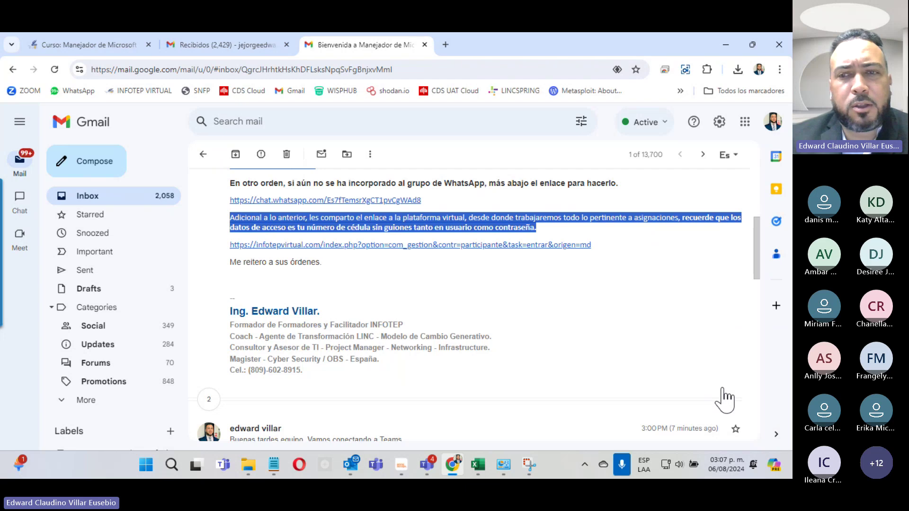
pyautogui.click(375, 232)
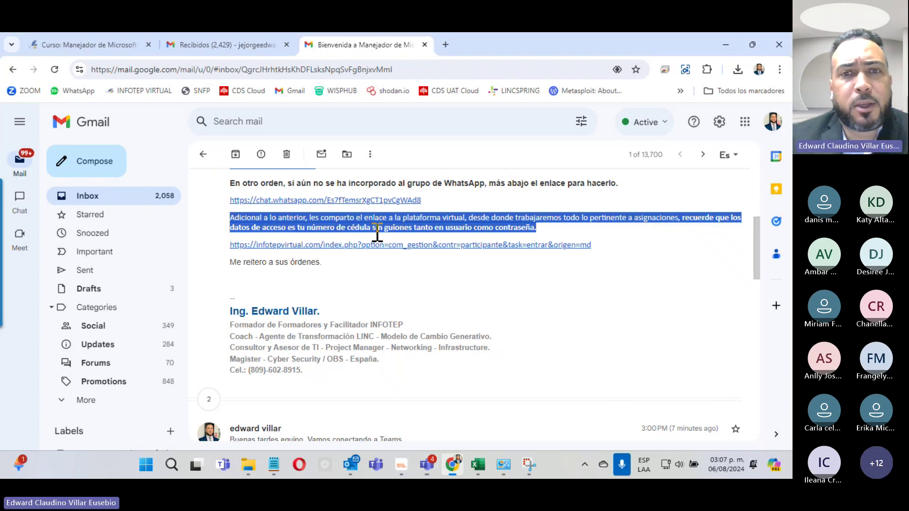
pyautogui.moveTo(377, 232); pyautogui.dragTo(412, 230)
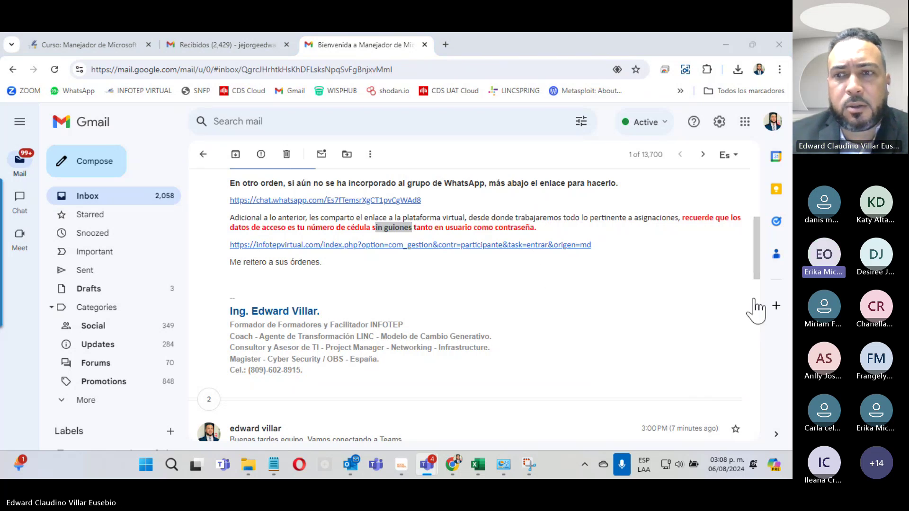
# Step: Cancel 'Silenciar a todos' in Teams, then show the INFOTEP Virtual 'Mis cursos' page
pyautogui.click(121, 51)
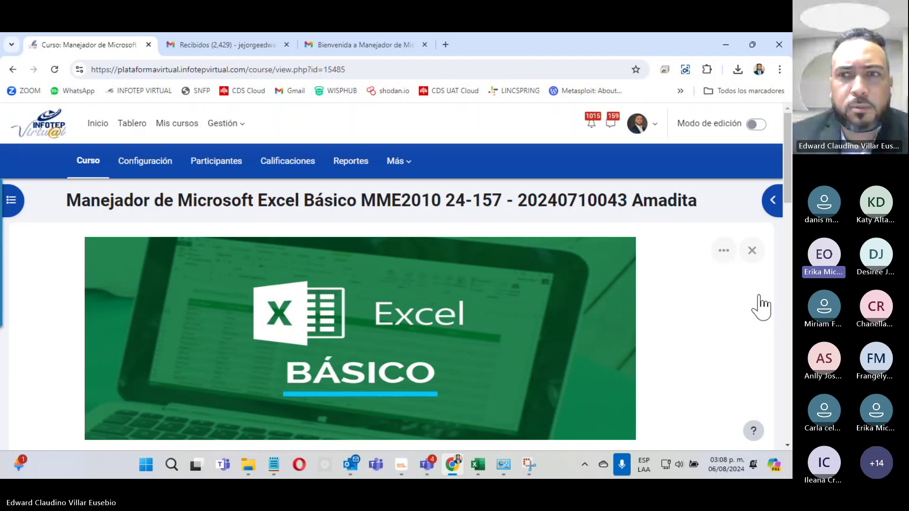
pyautogui.hotkey('alt', 'Tab')
pyautogui.click(739, 209)
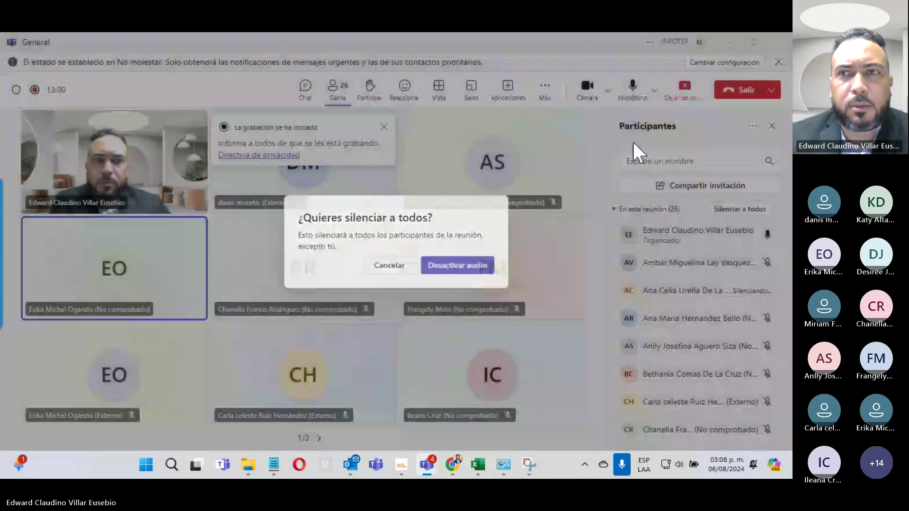
pyautogui.press('Return')
pyautogui.click(730, 46)
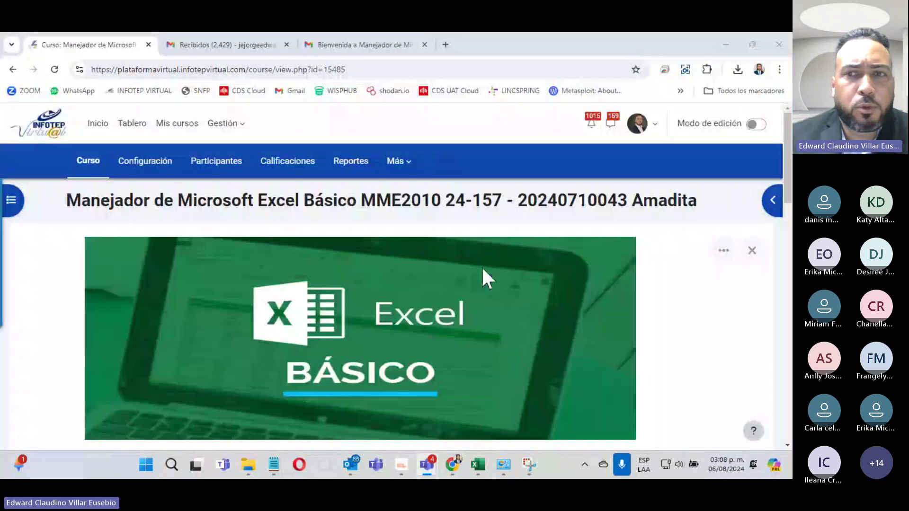
pyautogui.click(181, 124)
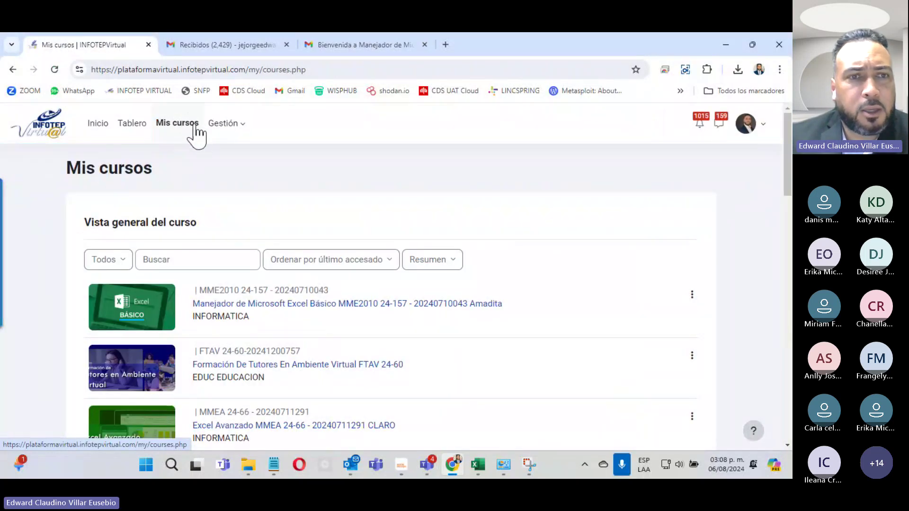
# Step: Filter Mis cursos by upcoming, then 'En progreso', and finally 'Todos' to list all courses
pyautogui.click(125, 262)
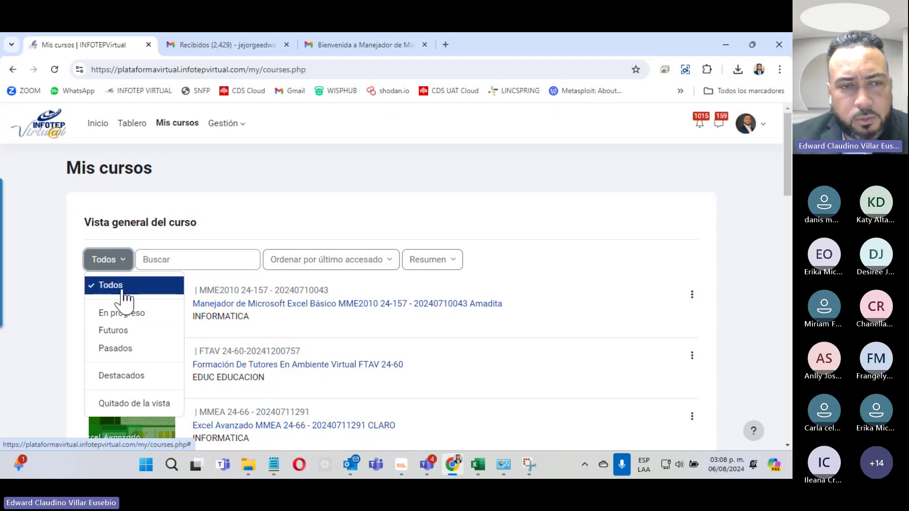
pyautogui.click(120, 333)
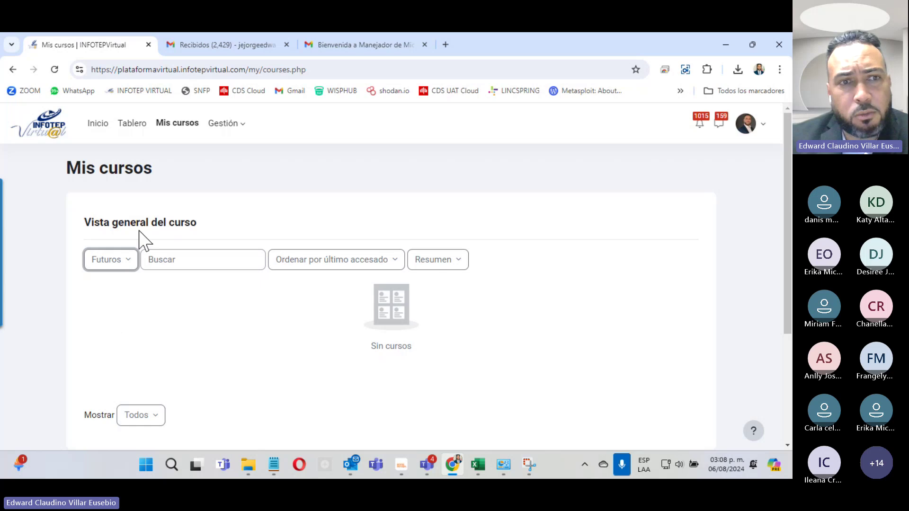
pyautogui.click(102, 259)
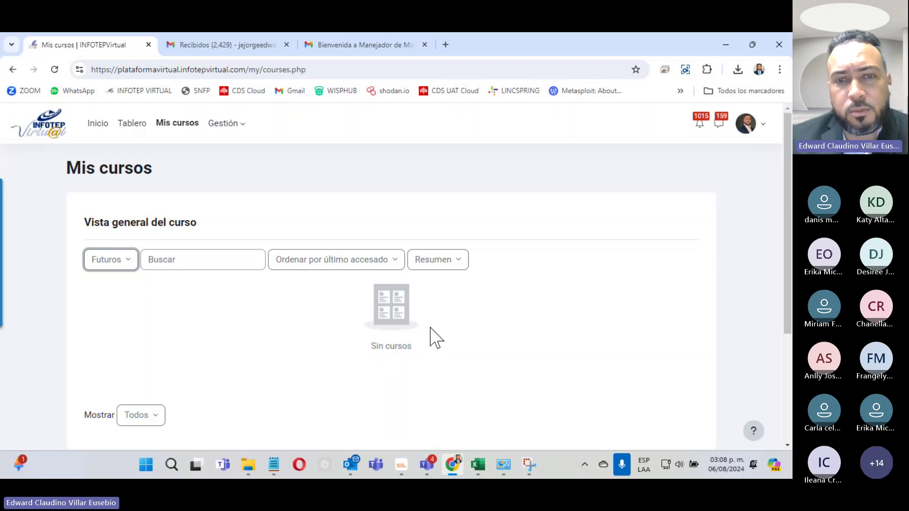
pyautogui.click(126, 263)
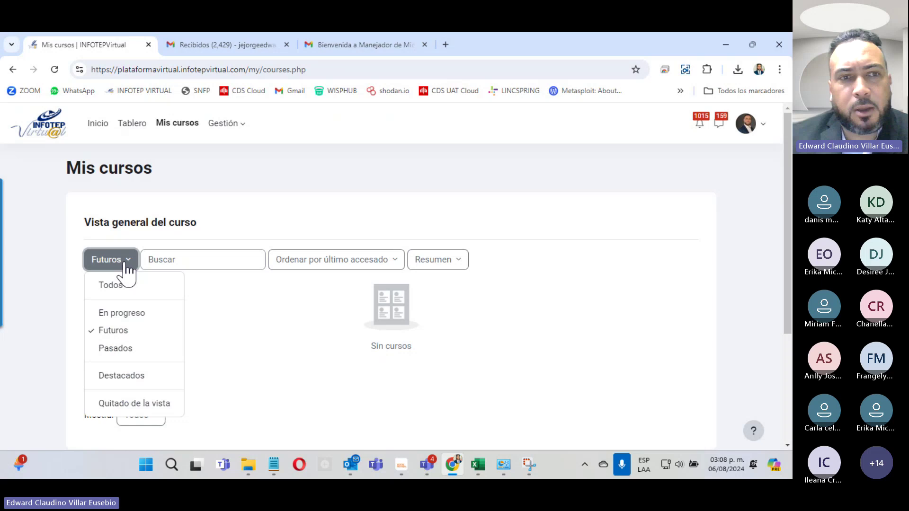
pyautogui.click(135, 315)
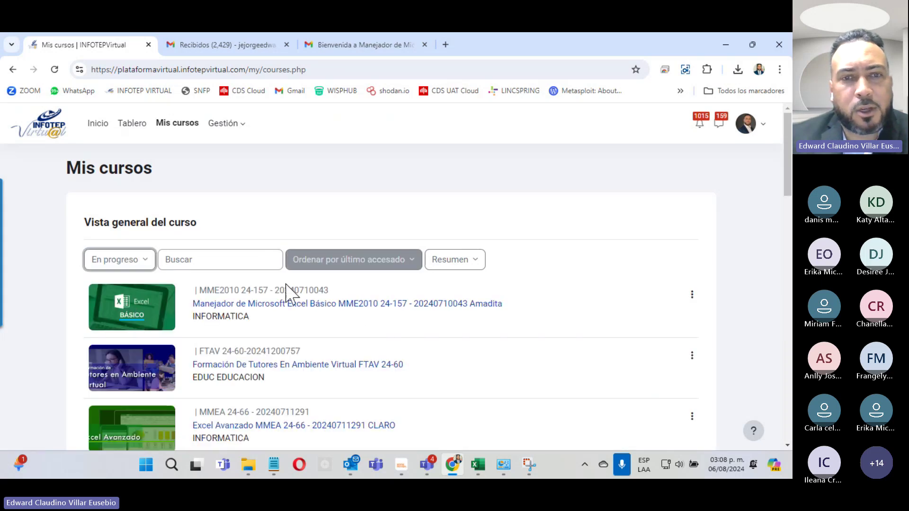
pyautogui.scroll(-5, 289, 296)
pyautogui.scroll(-5, 287, 296)
pyautogui.scroll(-5, 287, 313)
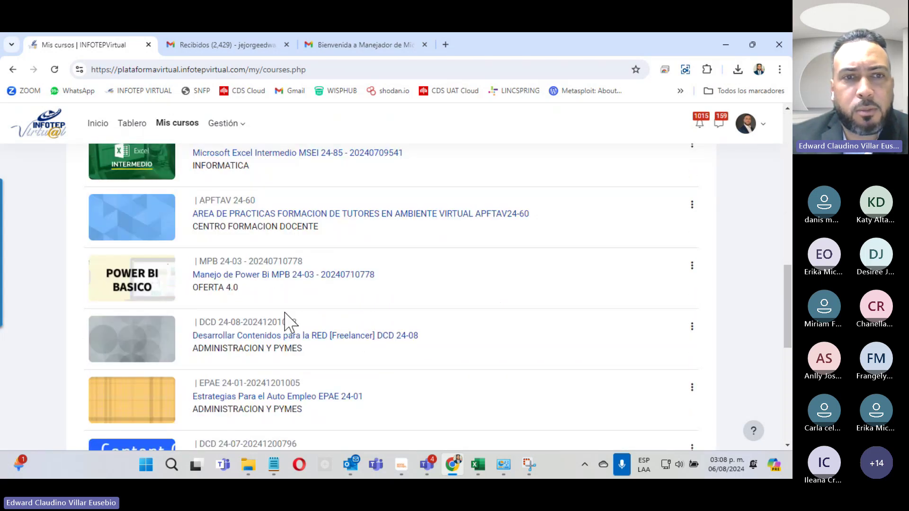
pyautogui.scroll(-5, 284, 317)
pyautogui.scroll(5, 284, 327)
pyautogui.scroll(5, 284, 327)
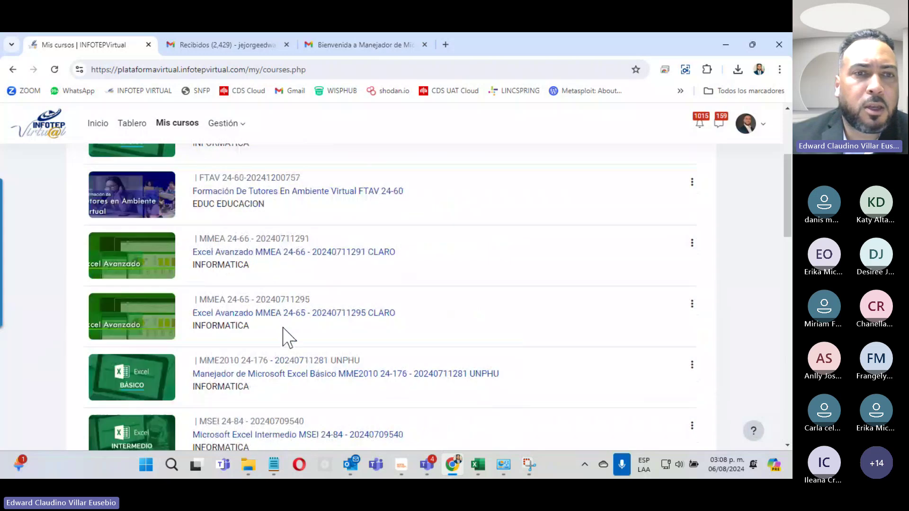
pyautogui.scroll(5, 275, 326)
pyautogui.click(124, 260)
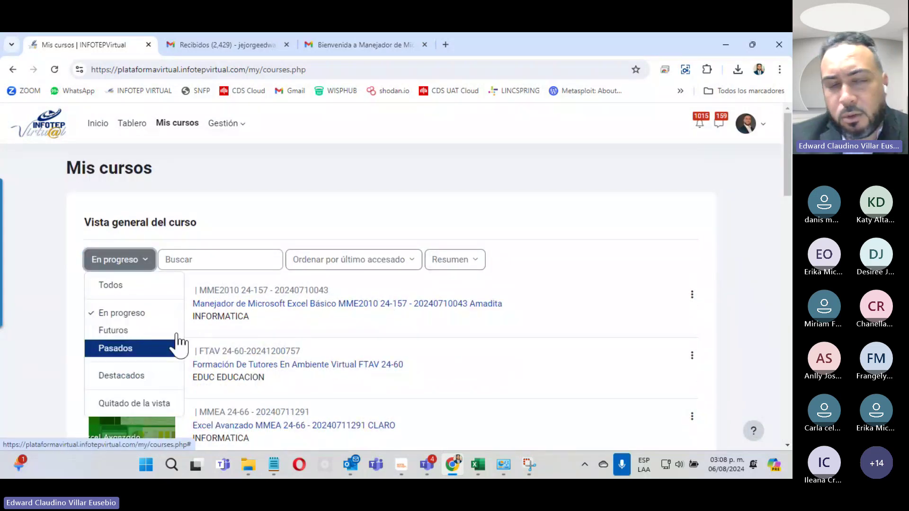
pyautogui.click(116, 286)
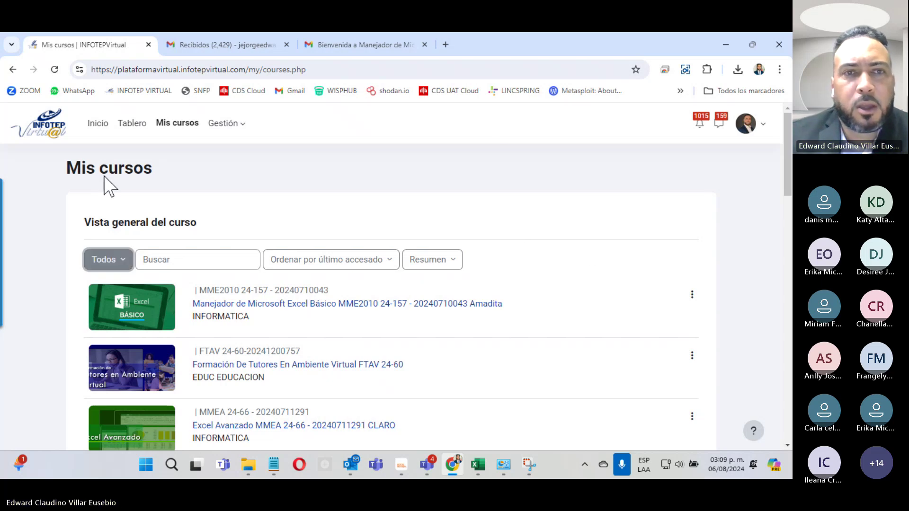
# Step: Close both Gmail tabs, leaving only 'Mis cursos' open, and minimize the Teams meeting
pyautogui.click(230, 44)
pyautogui.click(334, 45)
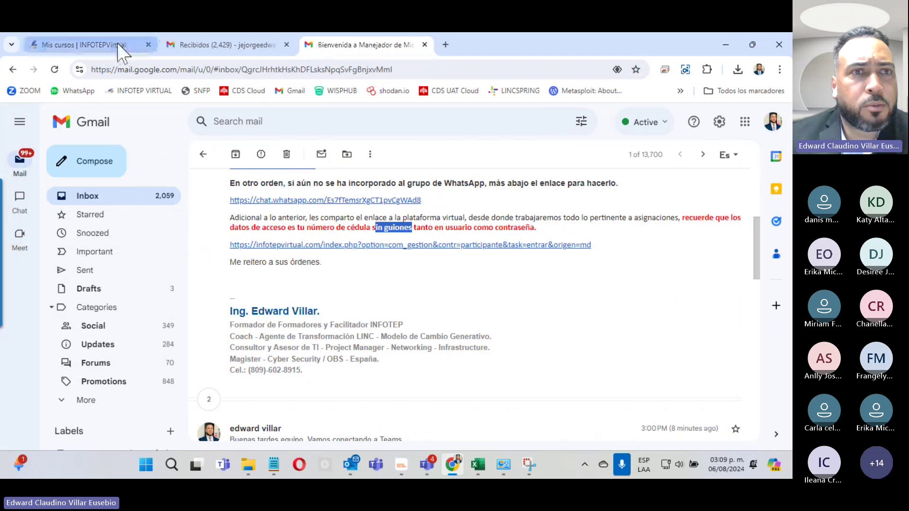
pyautogui.click(213, 44)
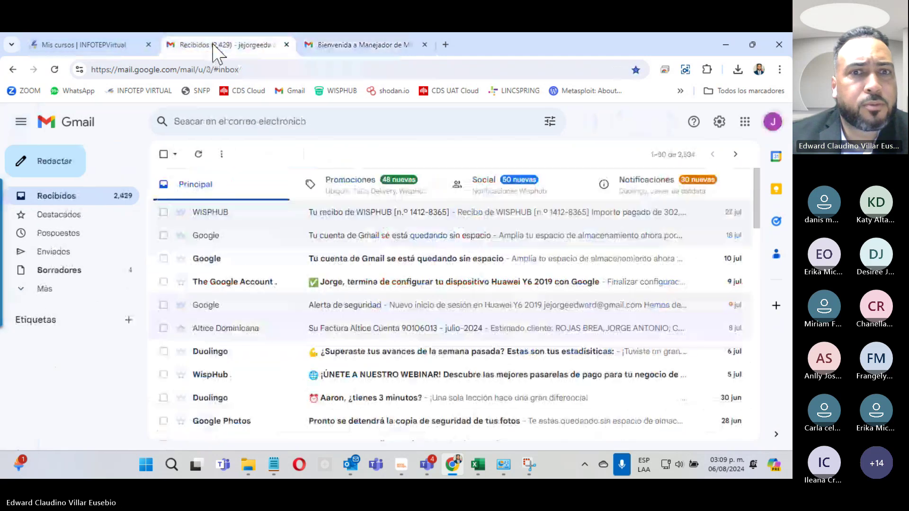
pyautogui.click(287, 44)
pyautogui.click(286, 44)
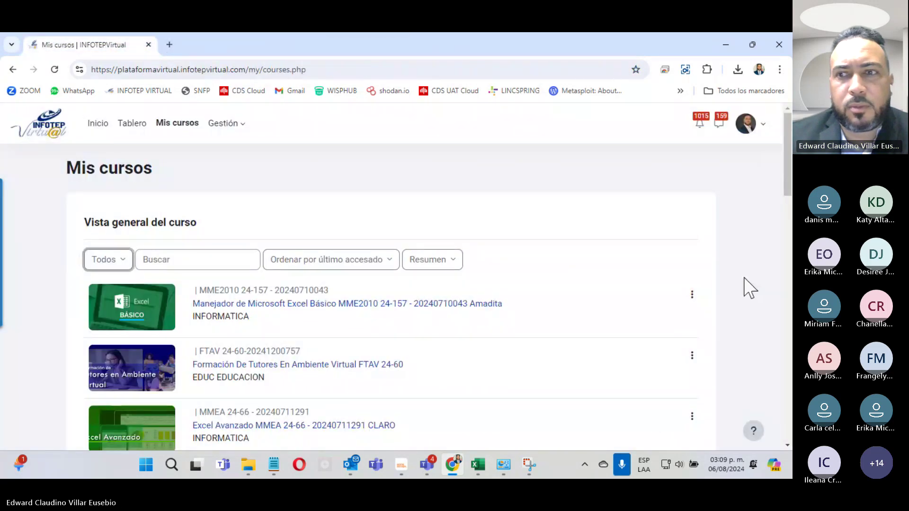
pyautogui.hotkey('alt', 'Tab')
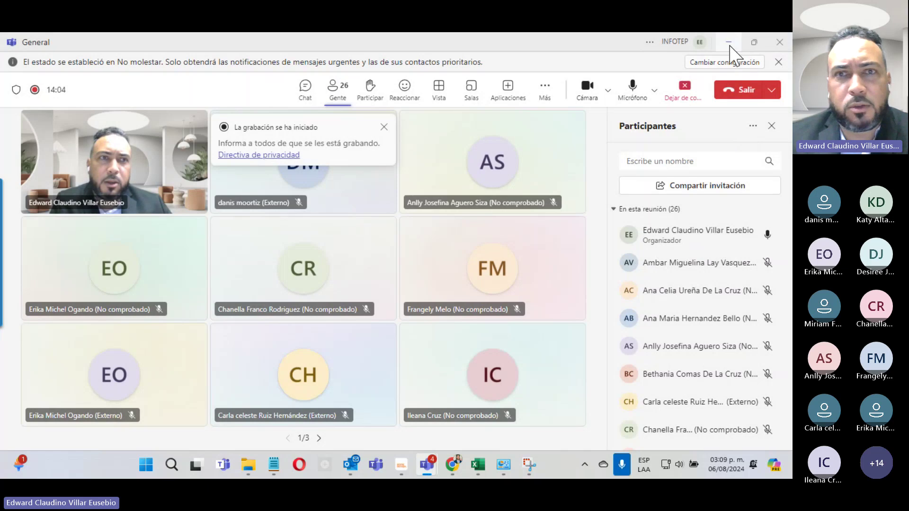
pyautogui.click(729, 42)
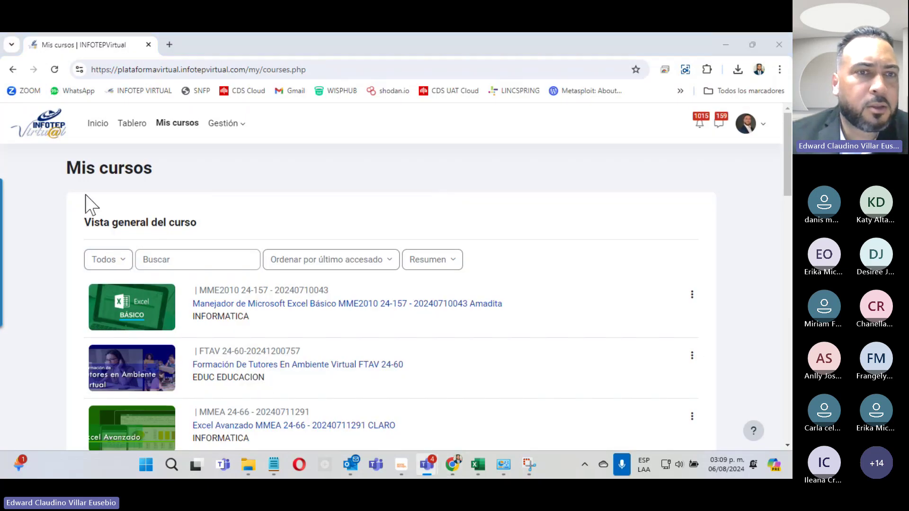
# Step: Open the Manejador de Microsoft Excel Básico course and scroll to the ¡PRESTA ATENCIÓN! notice at 100% zoom
pyautogui.click(420, 306)
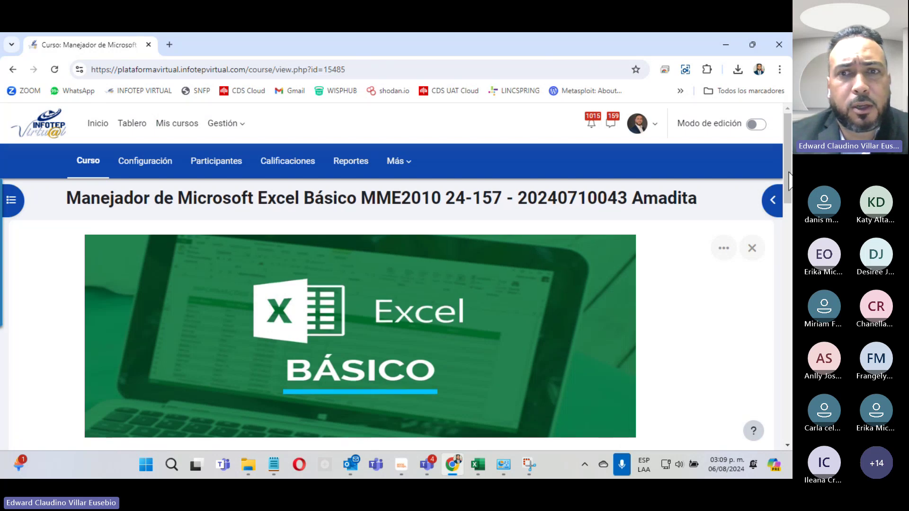
pyautogui.scroll(-1, 713, 393)
pyautogui.scroll(-3, 714, 393)
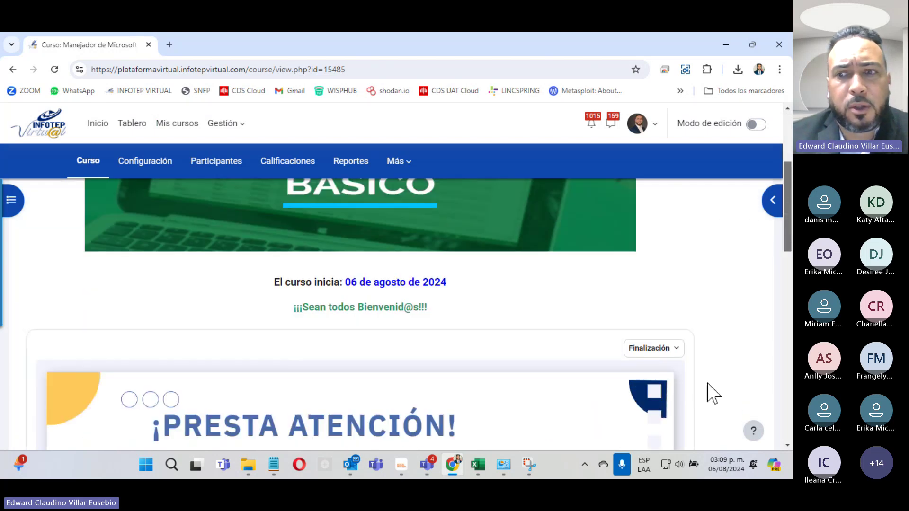
pyautogui.scroll(-5, 494, 300)
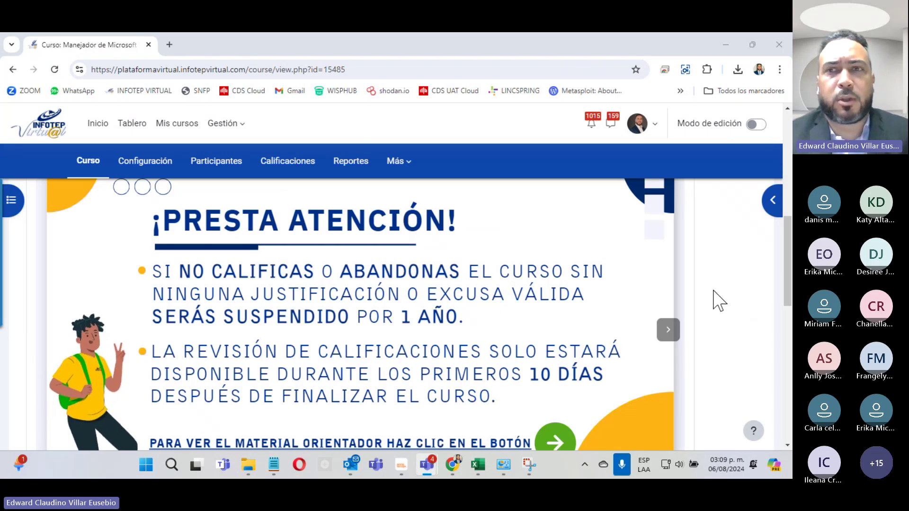
pyautogui.hotkey('ctrl', '-')
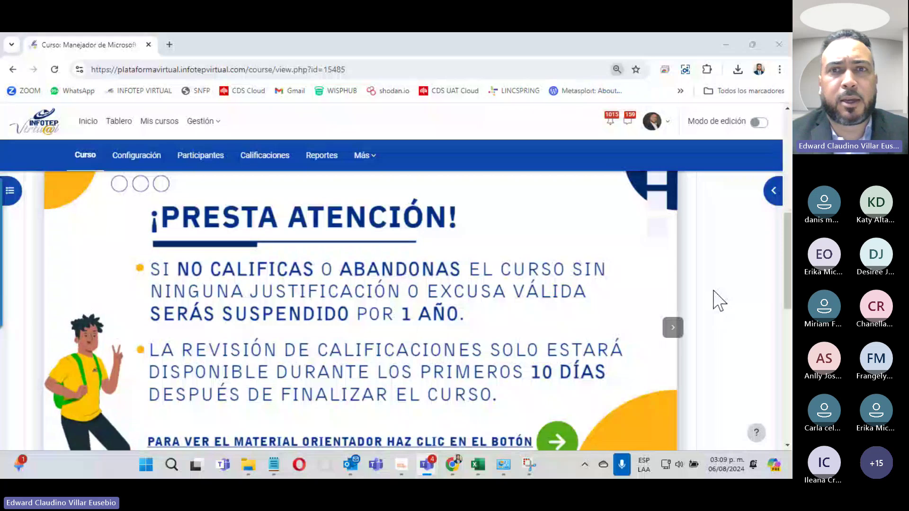
pyautogui.hotkey('ctrl', '+')
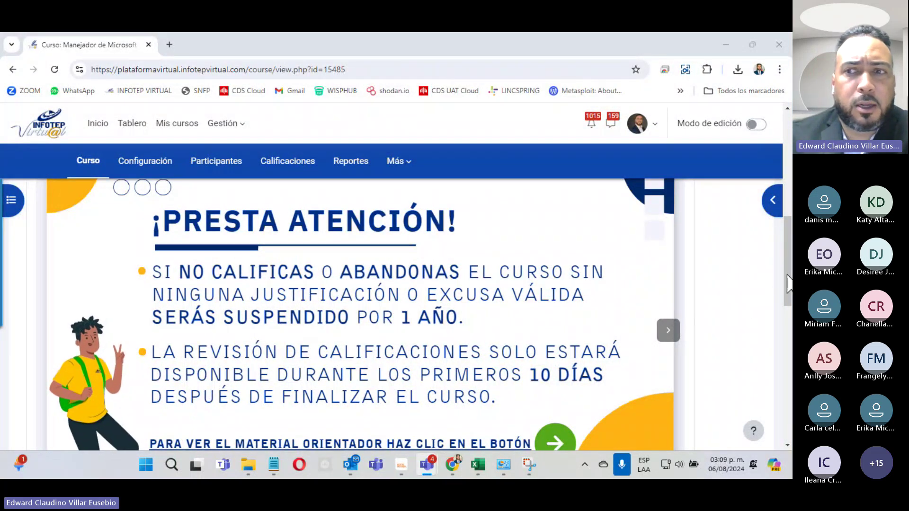
pyautogui.scroll(1, 781, 276)
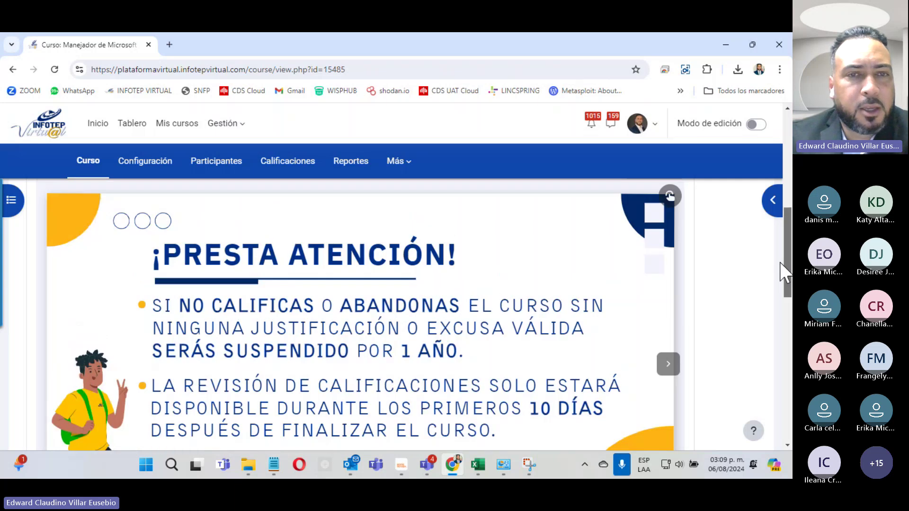
pyautogui.moveTo(781, 276); pyautogui.dragTo(771, 275)
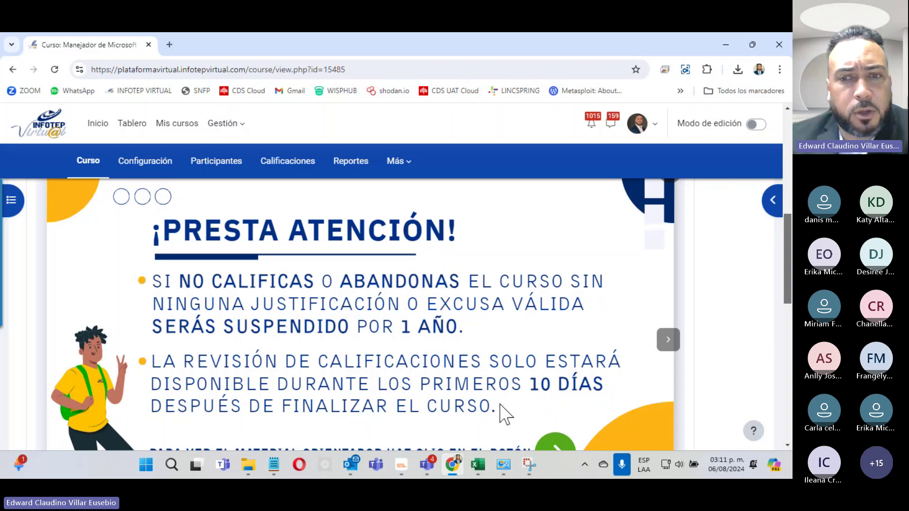
pyautogui.moveTo(492, 406); pyautogui.dragTo(210, 365)
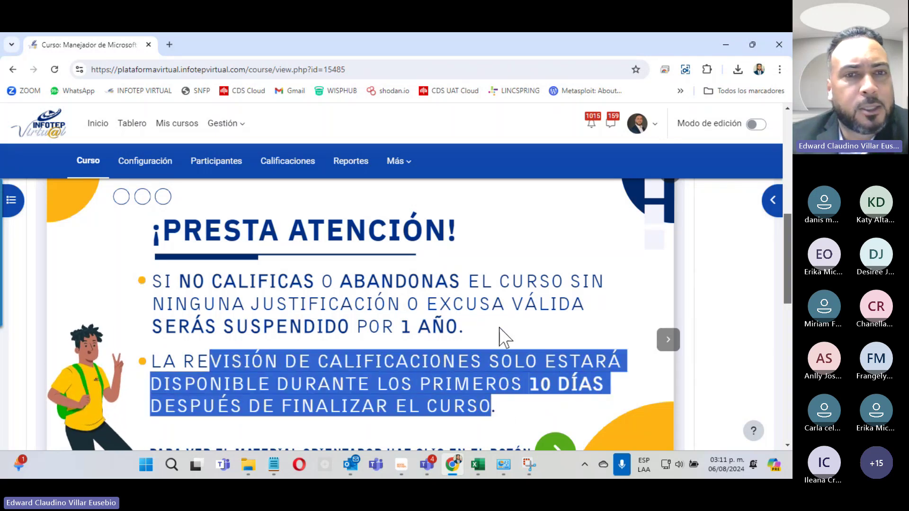
pyautogui.scroll(4, 491, 348)
pyautogui.scroll(-4, 491, 348)
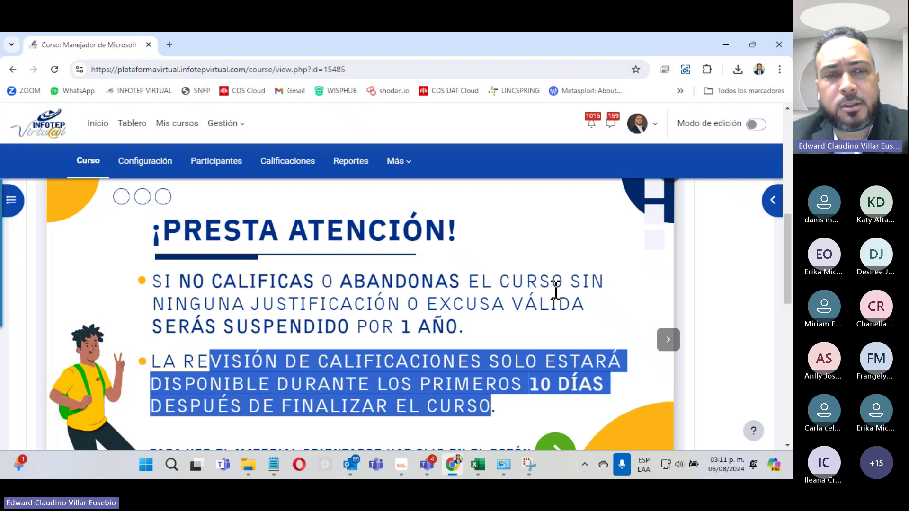
pyautogui.moveTo(152, 280); pyautogui.dragTo(503, 339)
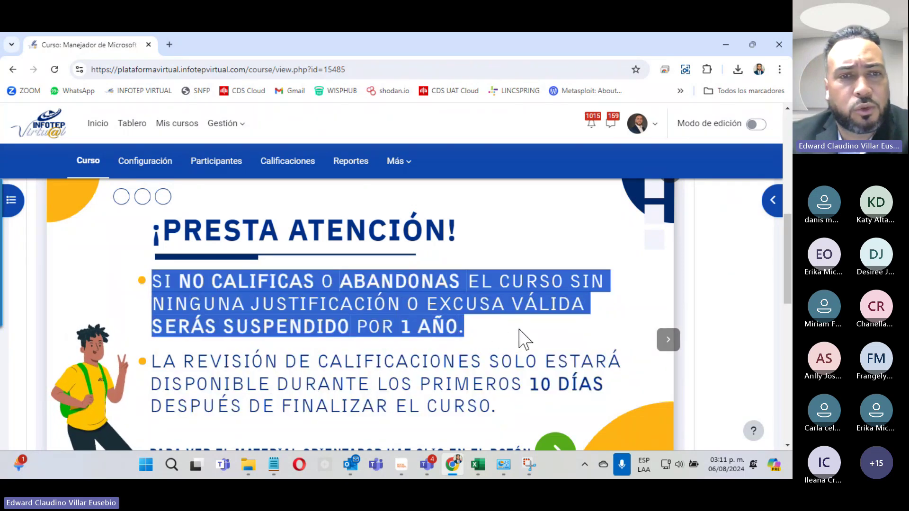
pyautogui.click(299, 284)
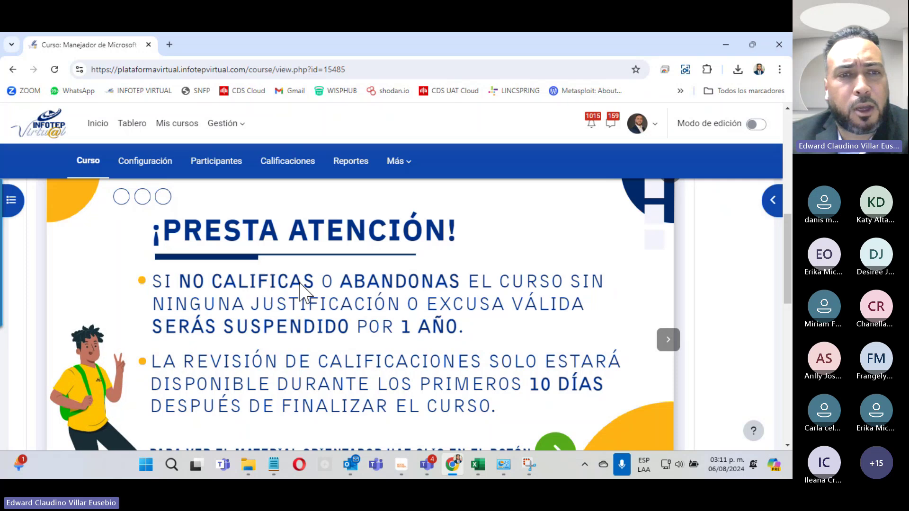
pyautogui.moveTo(180, 284); pyautogui.dragTo(462, 286)
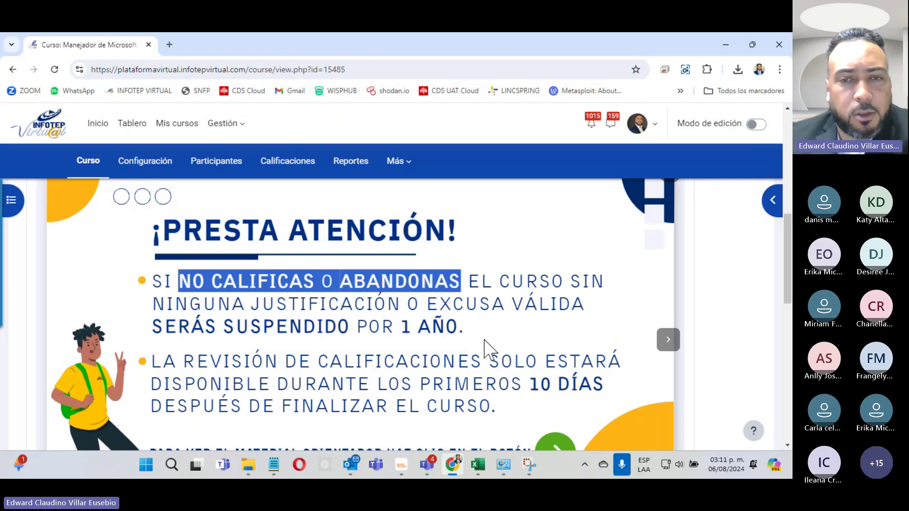
pyautogui.moveTo(153, 282); pyautogui.dragTo(492, 337)
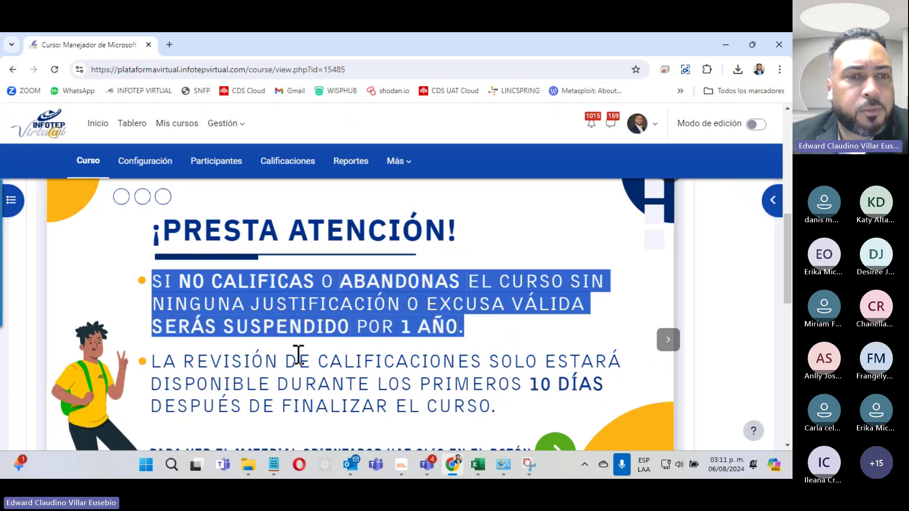
pyautogui.moveTo(151, 362)
pyautogui.mouseDown()
pyautogui.moveTo(375, 355)
pyautogui.moveTo(539, 411)
pyautogui.mouseUp()
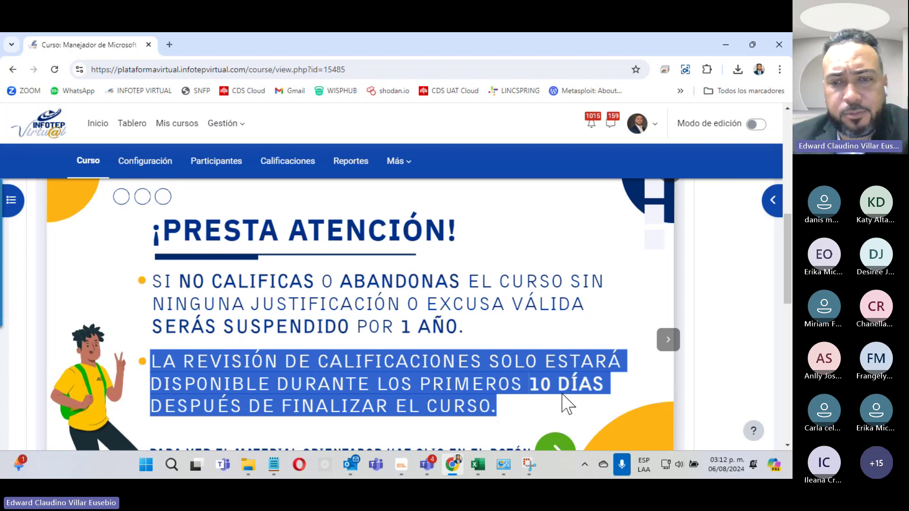
pyautogui.click(616, 398)
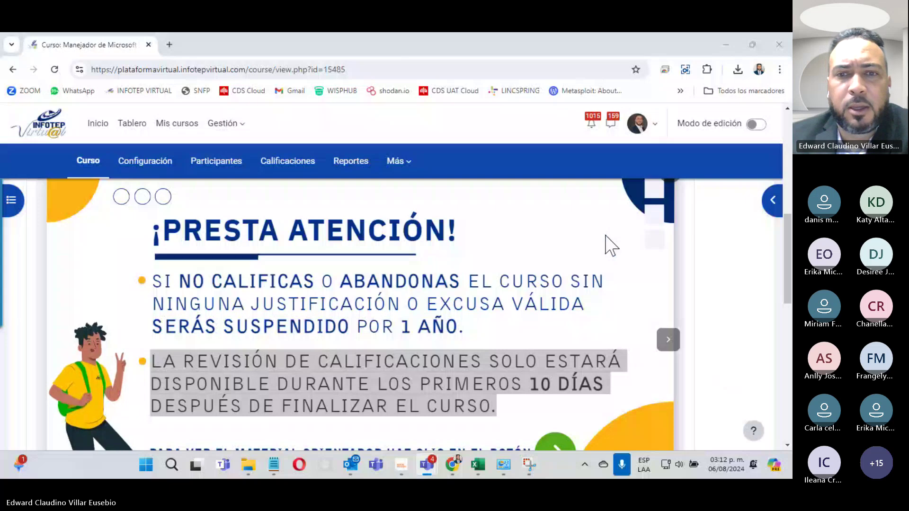
pyautogui.click(534, 297)
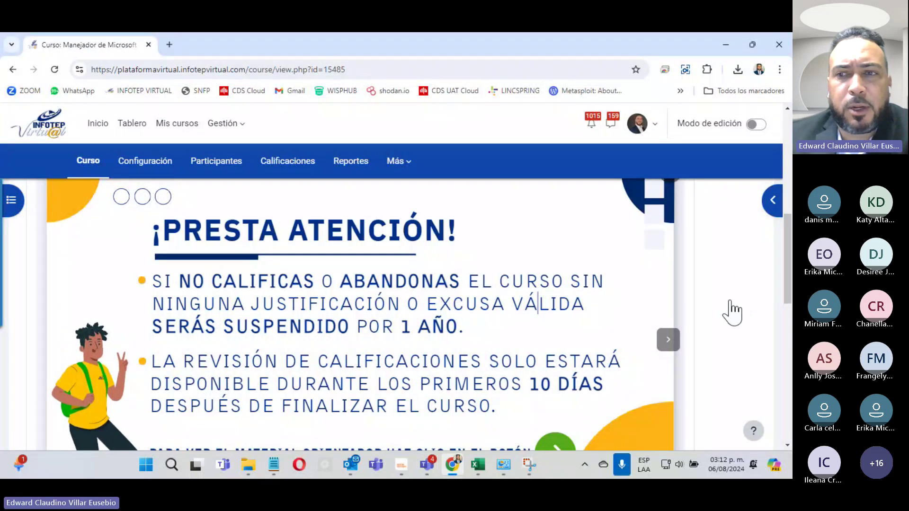
# Step: Advance the welcome slideshow four slides to '¿Cómo responder a los foros de las unidades?'
pyautogui.click(668, 341)
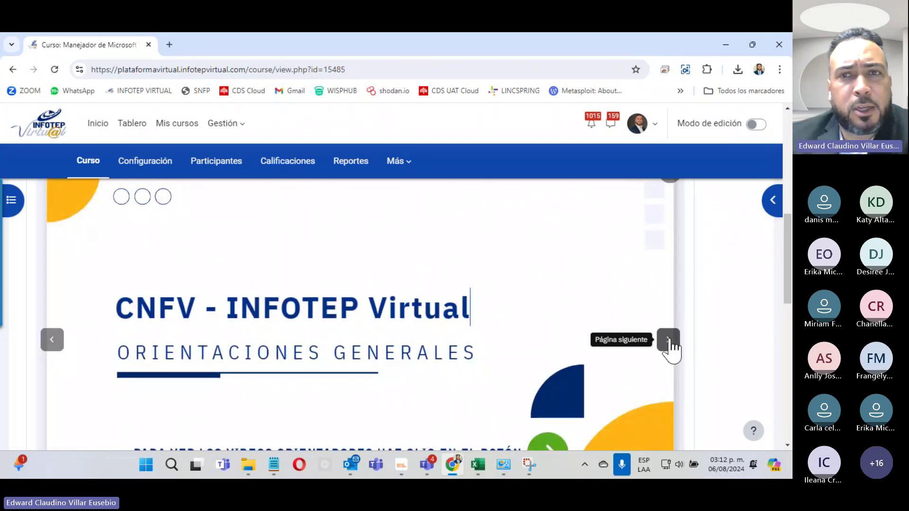
pyautogui.click(668, 340)
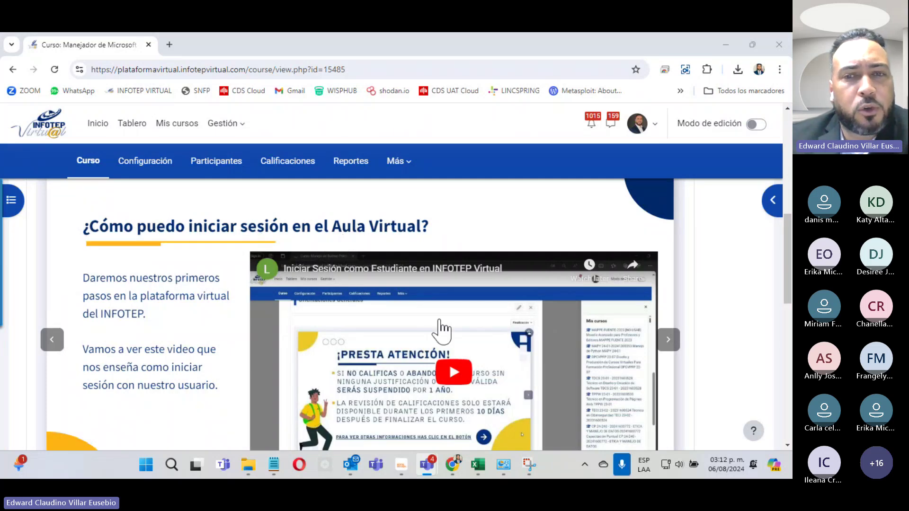
pyautogui.click(668, 340)
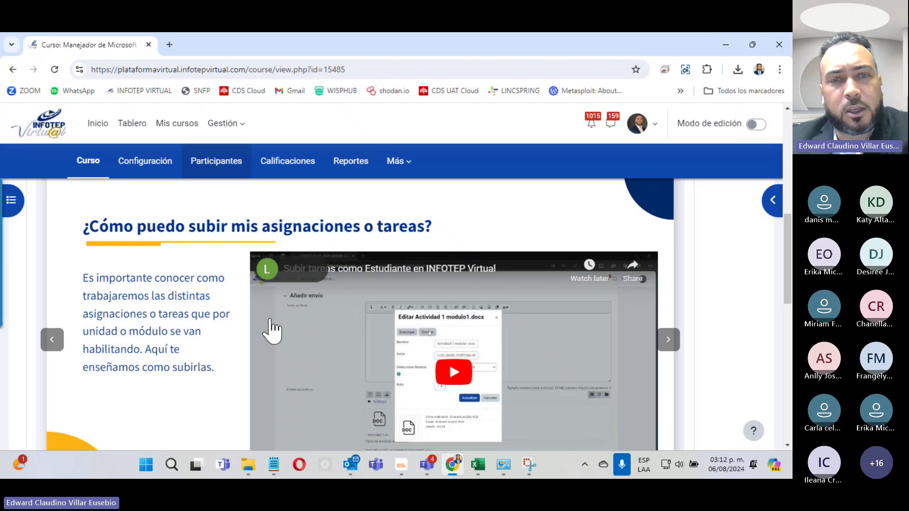
pyautogui.click(668, 340)
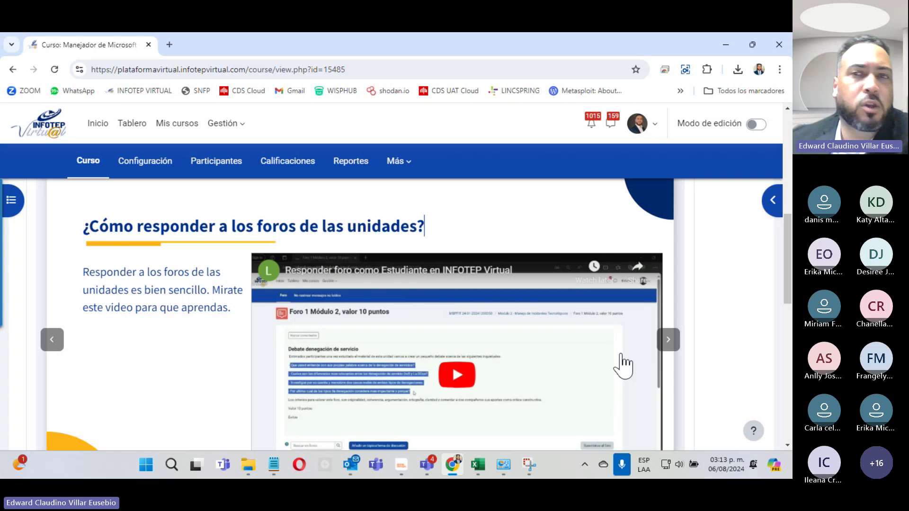
# Step: Advance the slideshow to the profile-photo slide and open the avatar menu showing Perfil
pyautogui.click(669, 339)
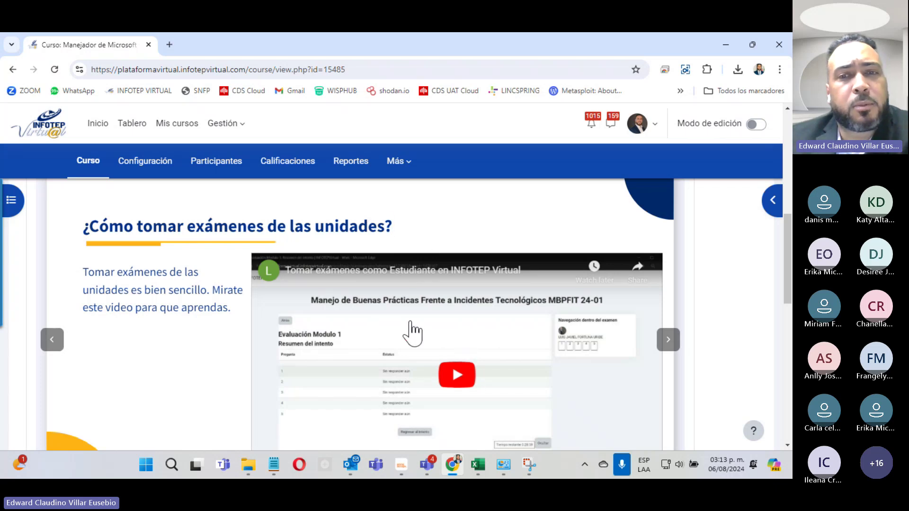
pyautogui.click(668, 340)
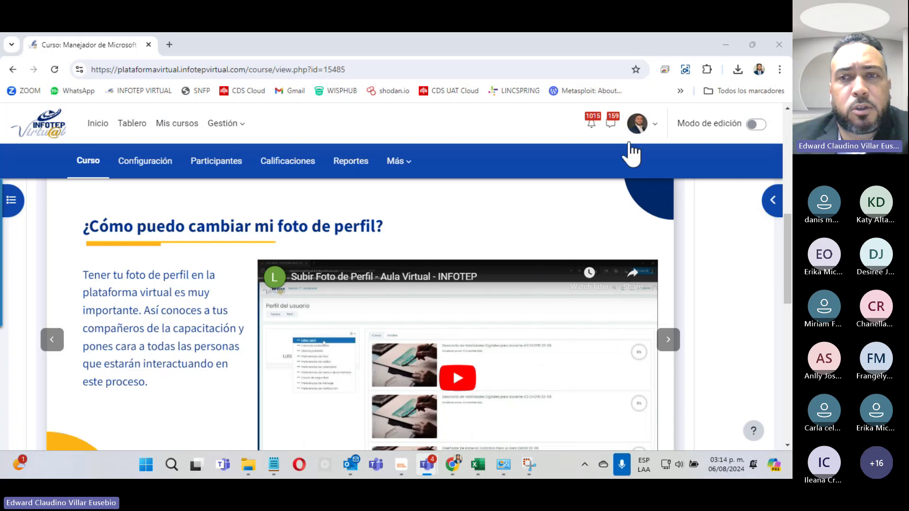
pyautogui.click(637, 125)
pyautogui.click(638, 127)
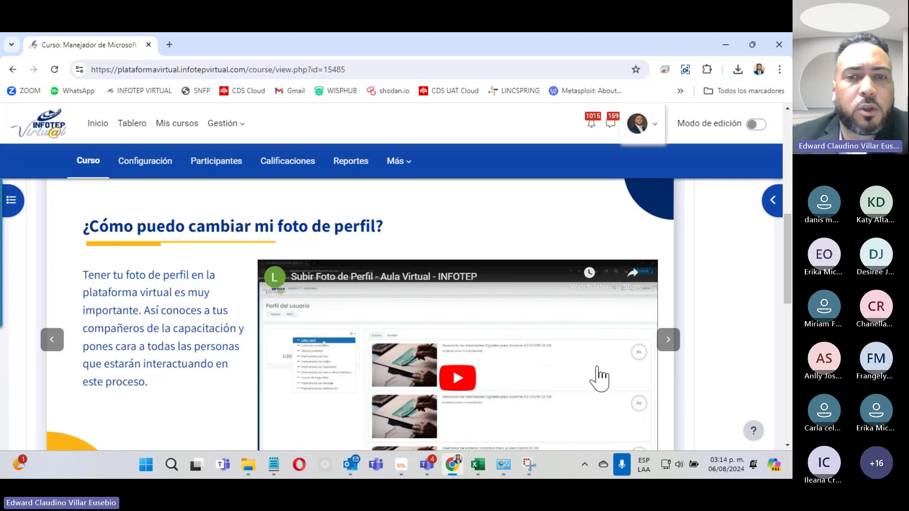
pyautogui.click(654, 127)
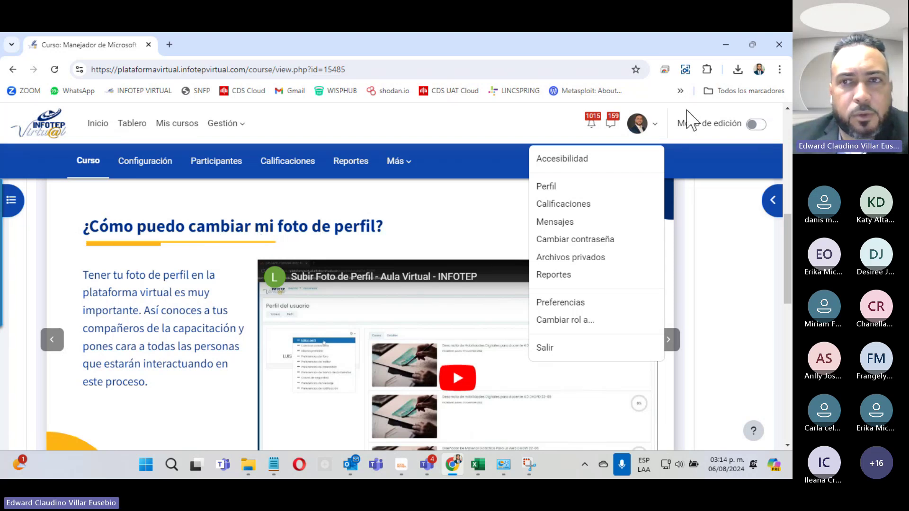
# Step: Dismiss the account menu, advance the course slideshow to the contact-information slide, and return to Teams
pyautogui.click(652, 132)
pyautogui.click(668, 340)
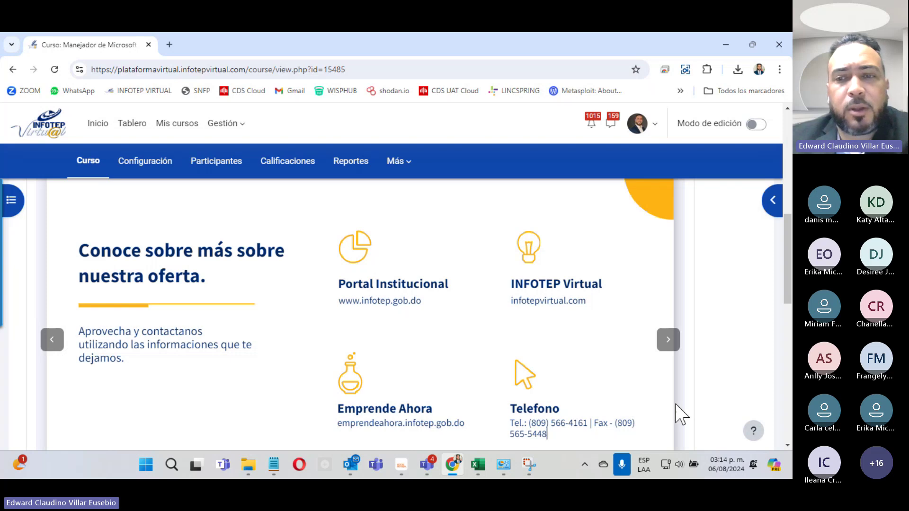
pyautogui.scroll(-5, 611, 402)
pyautogui.scroll(5, 584, 379)
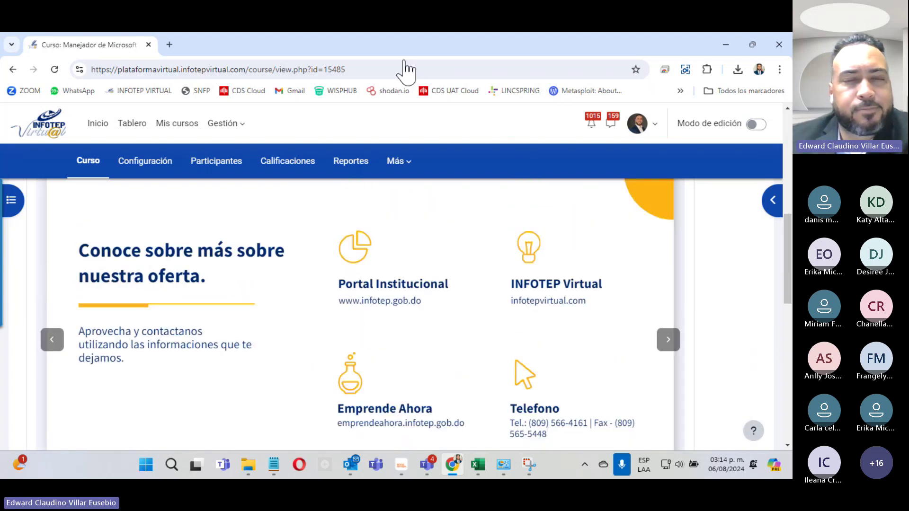
pyautogui.hotkey('alt', 'Tab')
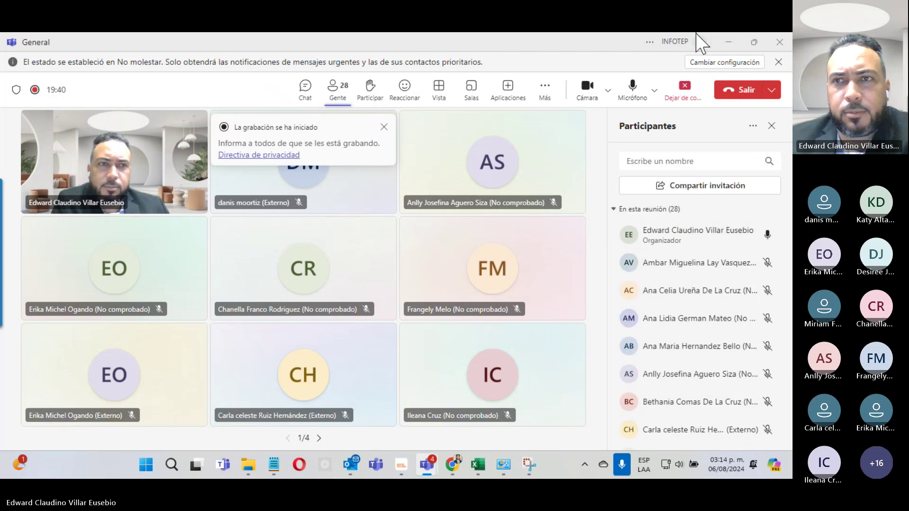
# Step: Minimize the Teams meeting and scroll the course page down to the week-by-week section tiles
pyautogui.click(729, 42)
pyautogui.scroll(-5, 385, 326)
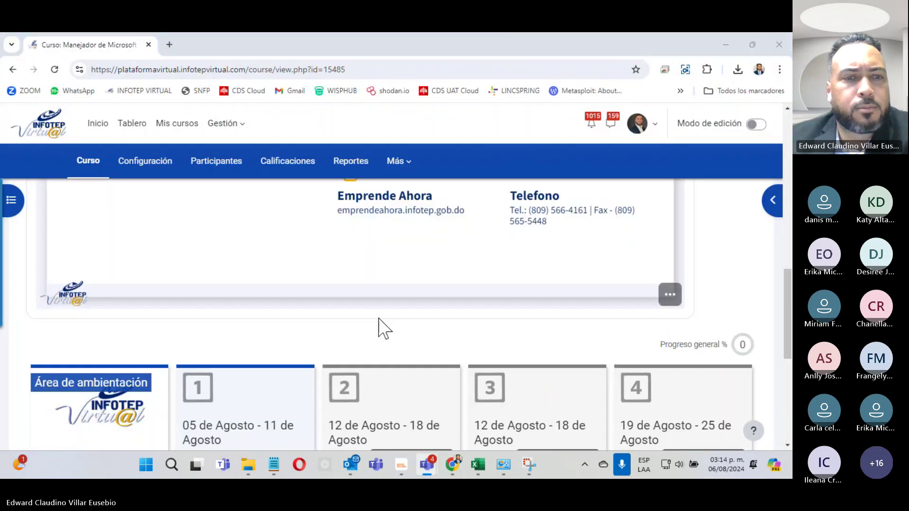
pyautogui.scroll(-4, 360, 320)
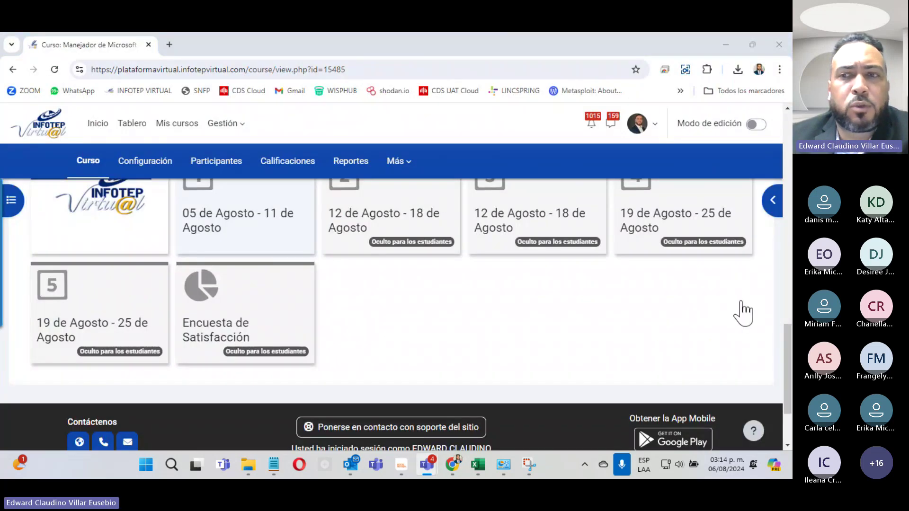
pyautogui.moveTo(787, 354); pyautogui.dragTo(787, 338)
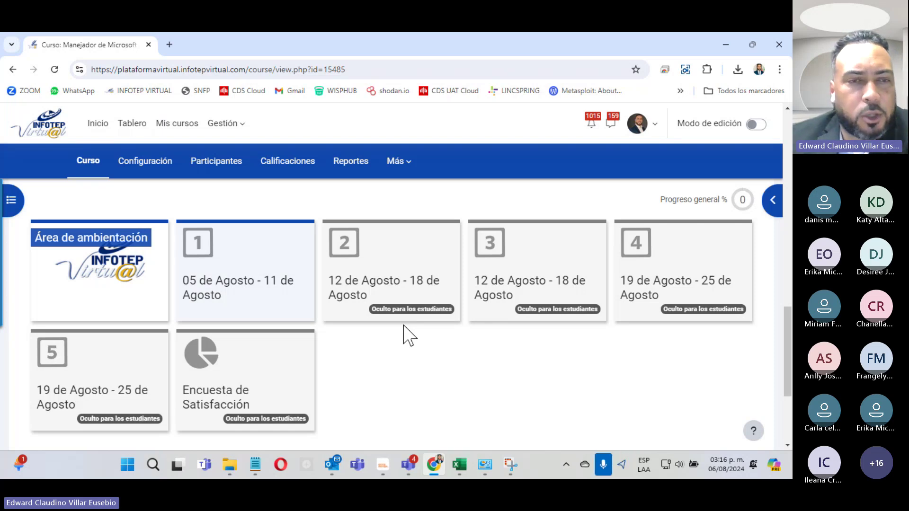
# Step: Open the Área de ambientación section and scroll down to its activities
pyautogui.click(86, 294)
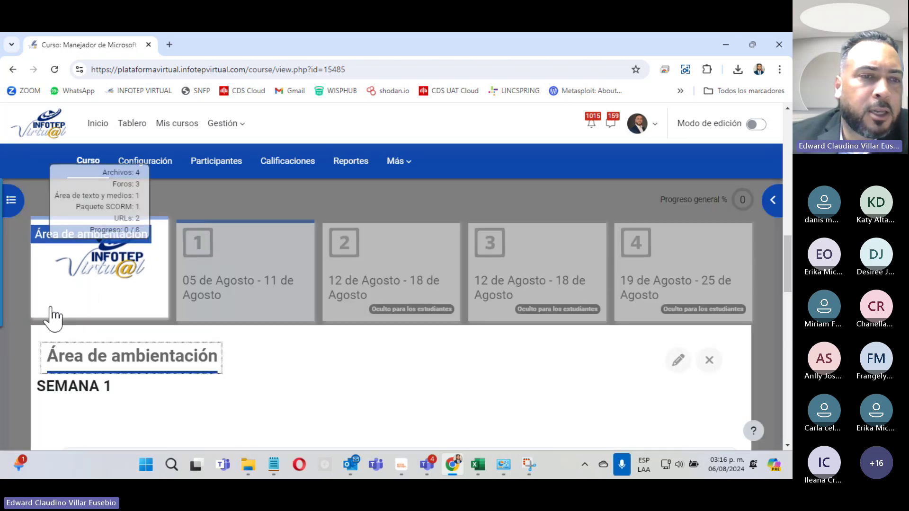
pyautogui.scroll(-2, 134, 353)
pyautogui.scroll(-2, 134, 362)
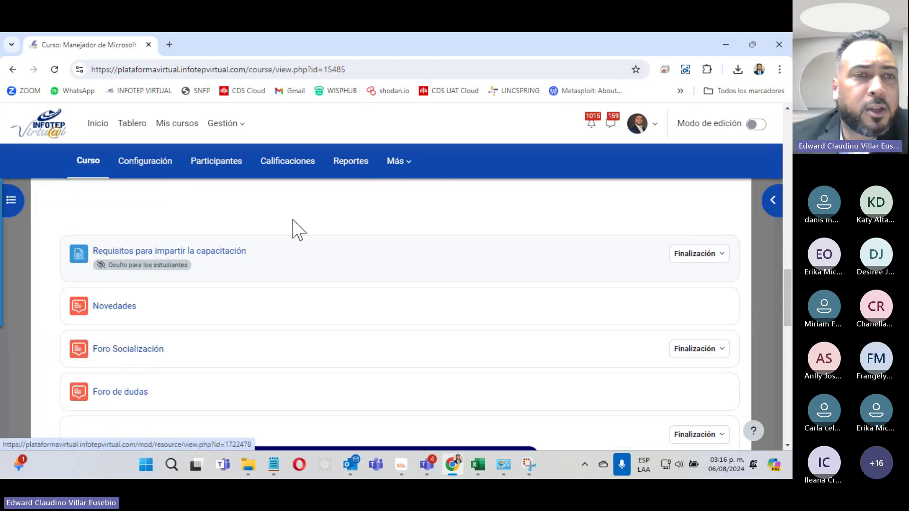
pyautogui.moveTo(786, 293); pyautogui.dragTo(789, 302)
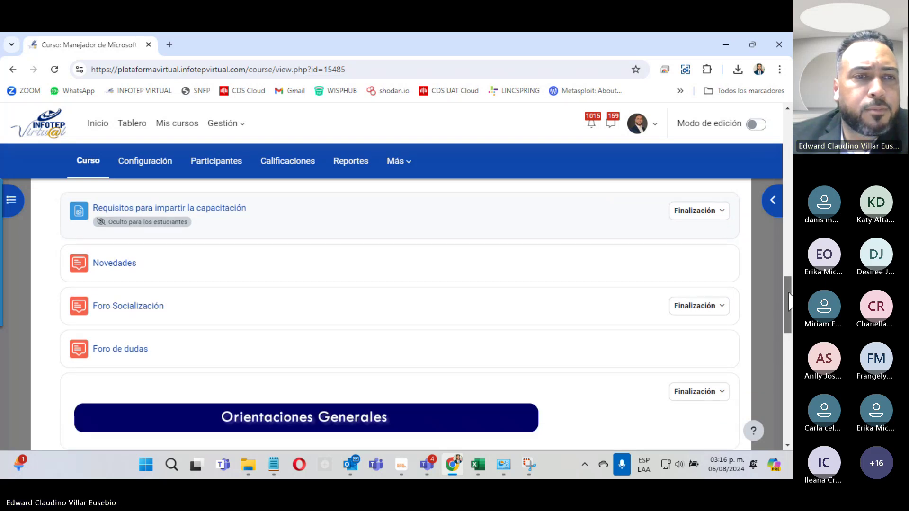
pyautogui.scroll(-1, 767, 301)
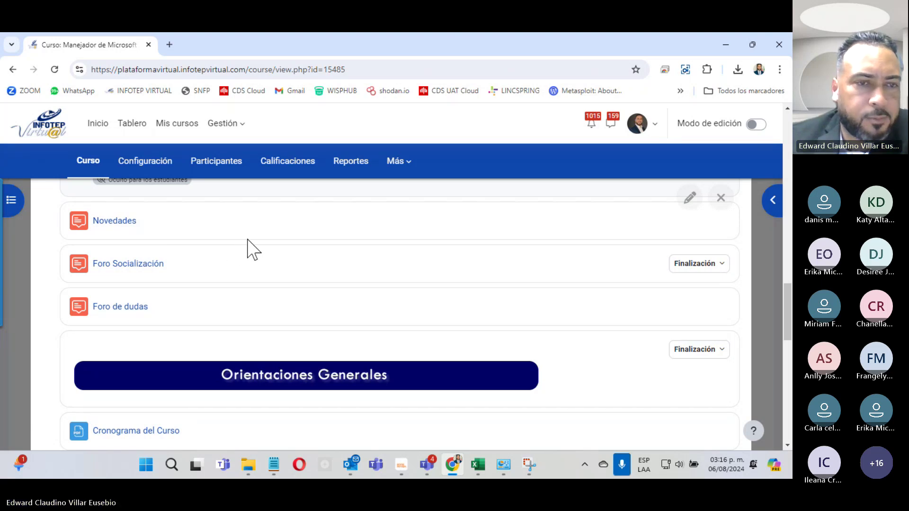
# Step: Open Foro Socialización in a new tab, glance at it, and return to the course page
pyautogui.rightClick(117, 265)
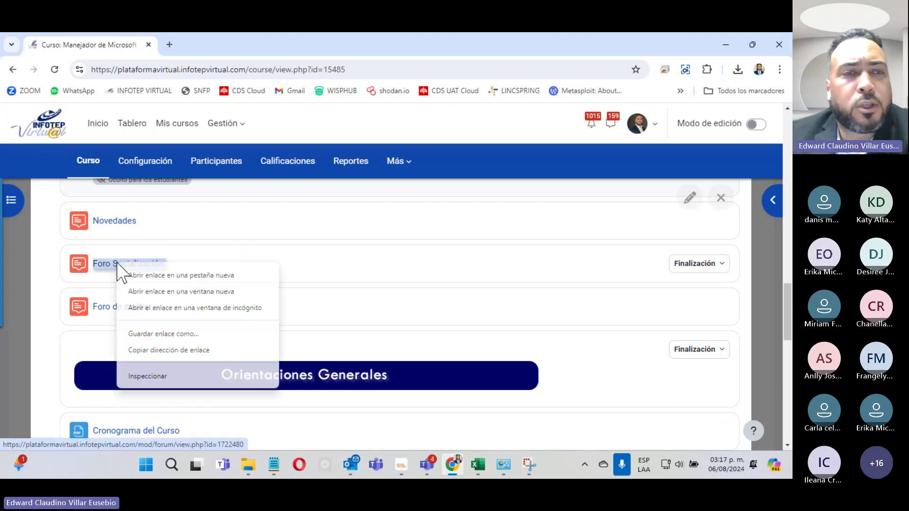
pyautogui.click(183, 276)
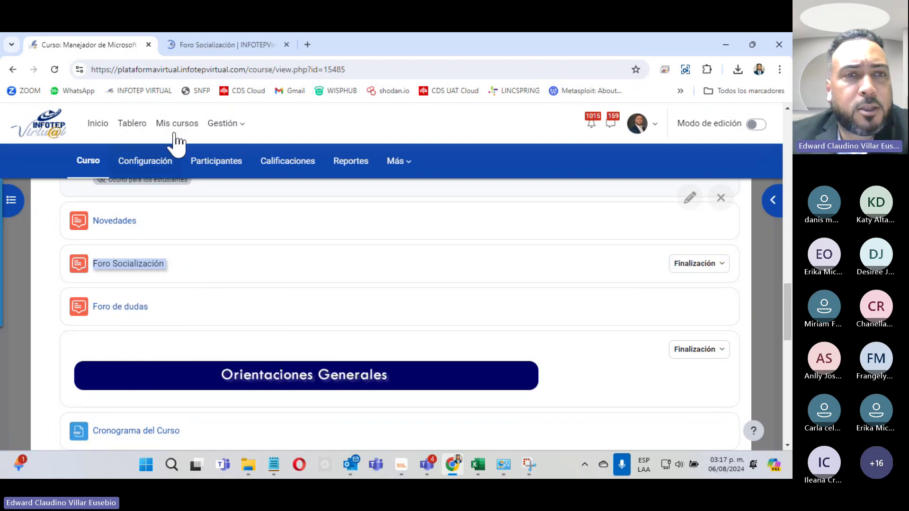
pyautogui.click(235, 45)
pyautogui.click(111, 45)
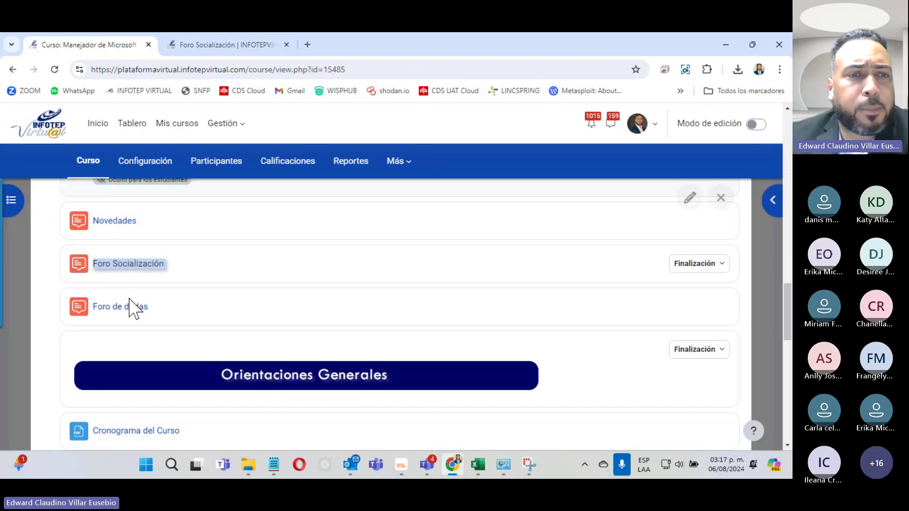
# Step: Open Foro de dudas in a new tab and switch to the Foro Socialización forum
pyautogui.keyDown('ctrl'); pyautogui.click(131, 308); pyautogui.keyUp('ctrl')
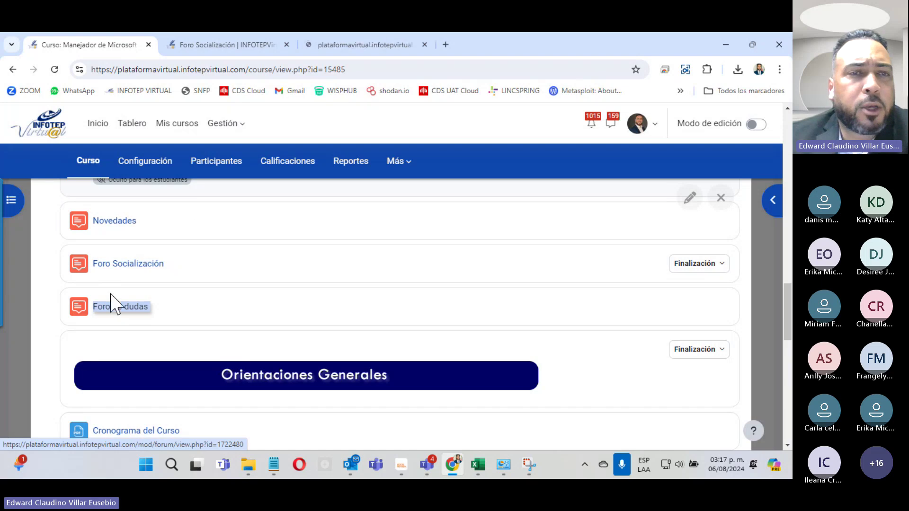
pyautogui.click(227, 45)
pyautogui.scroll(-4, 292, 258)
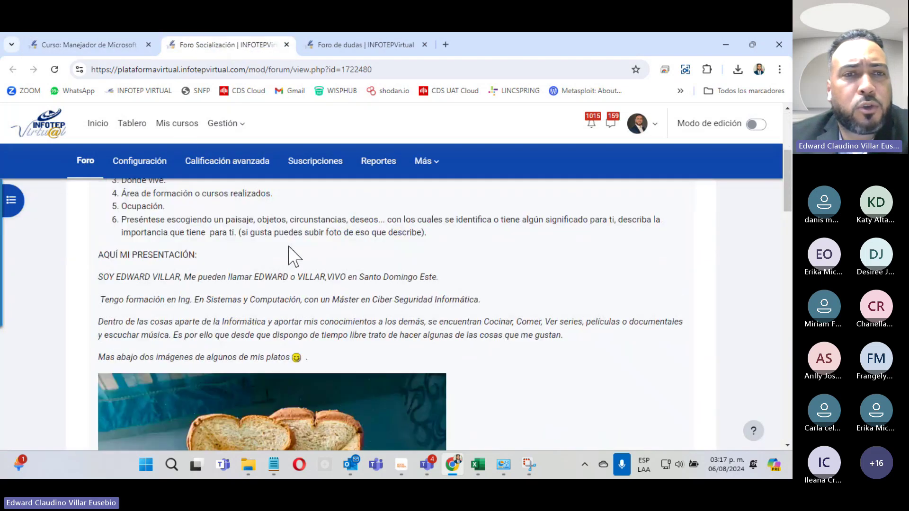
pyautogui.scroll(4, 294, 279)
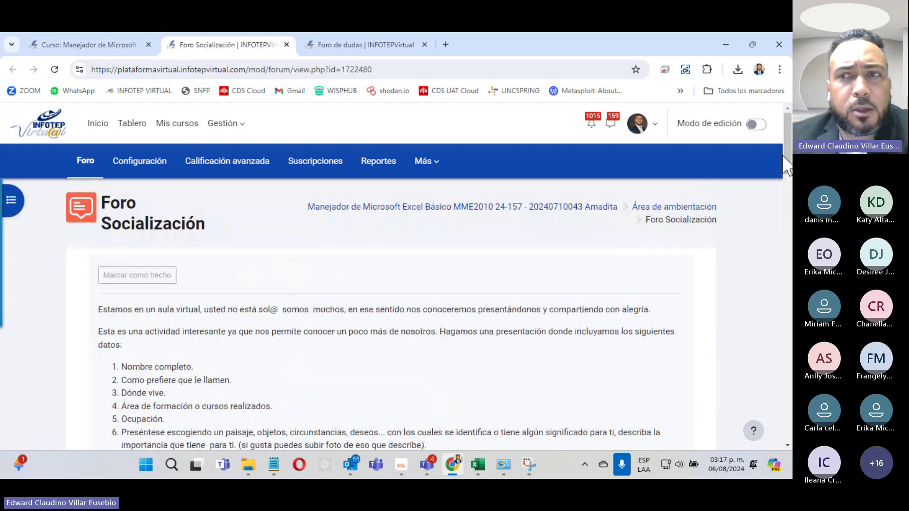
pyautogui.scroll(-2, 734, 222)
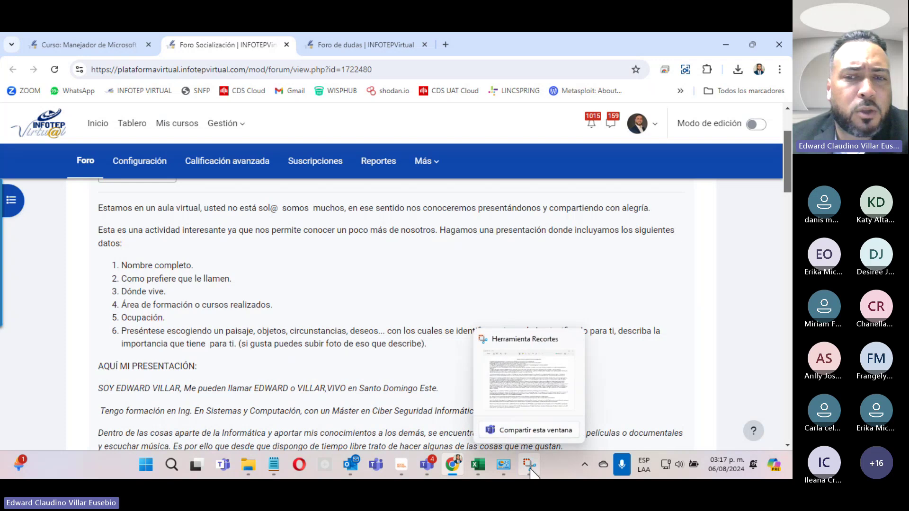
pyautogui.moveTo(426, 465)
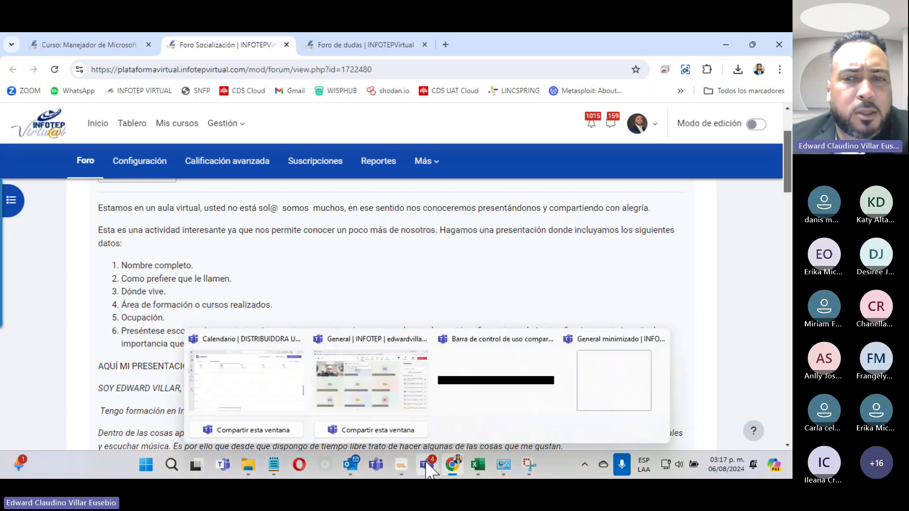
# Step: Highlight the list of introduction details the Foro Socialización instructions ask for
pyautogui.click(592, 400)
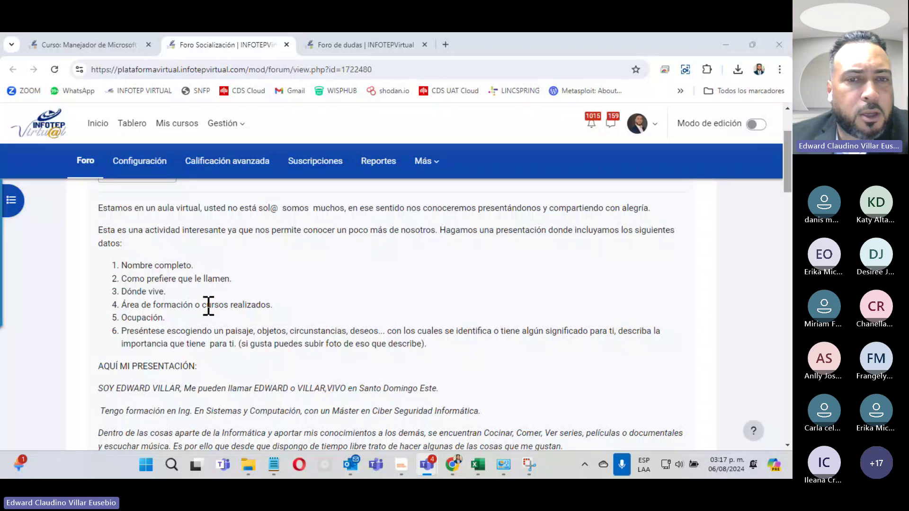
pyautogui.scroll(-3, 208, 306)
pyautogui.scroll(3, 205, 304)
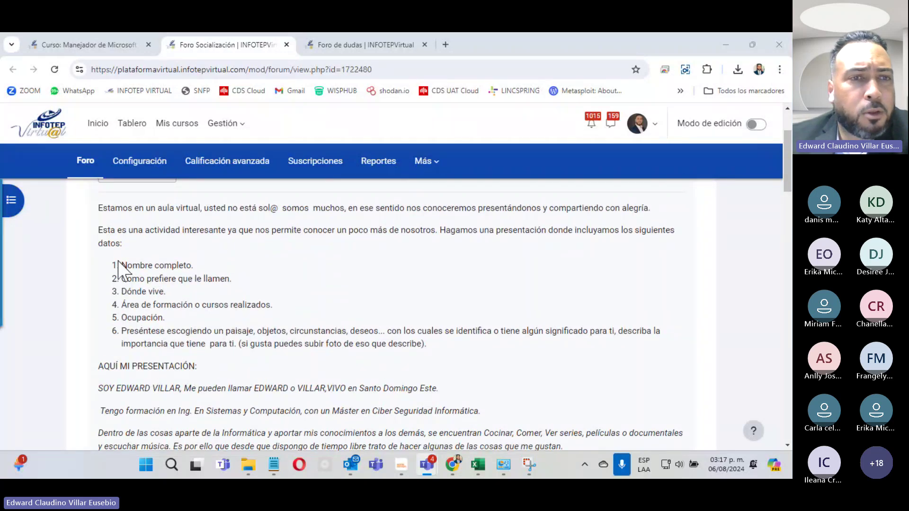
pyautogui.moveTo(122, 265); pyautogui.dragTo(456, 356)
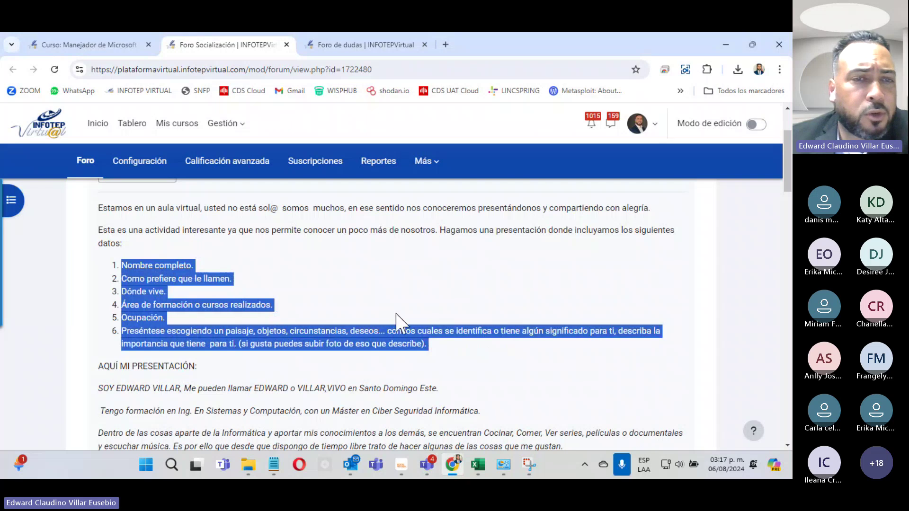
# Step: Start a new discussion topic, clicking into its Asunto and Mensaje fields
pyautogui.scroll(-2, 200, 407)
pyautogui.scroll(-3, 212, 367)
pyautogui.scroll(-3, 214, 369)
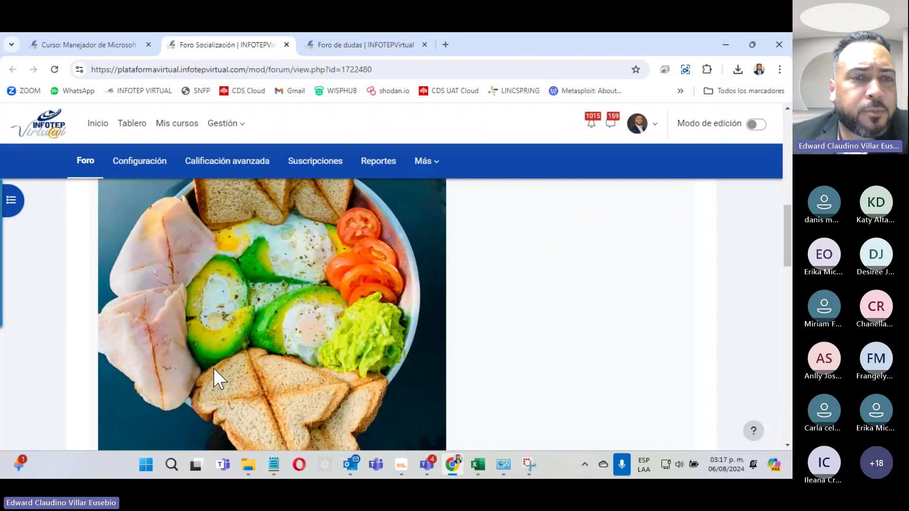
pyautogui.scroll(-3, 217, 363)
pyautogui.scroll(-5, 217, 364)
pyautogui.scroll(3, 223, 371)
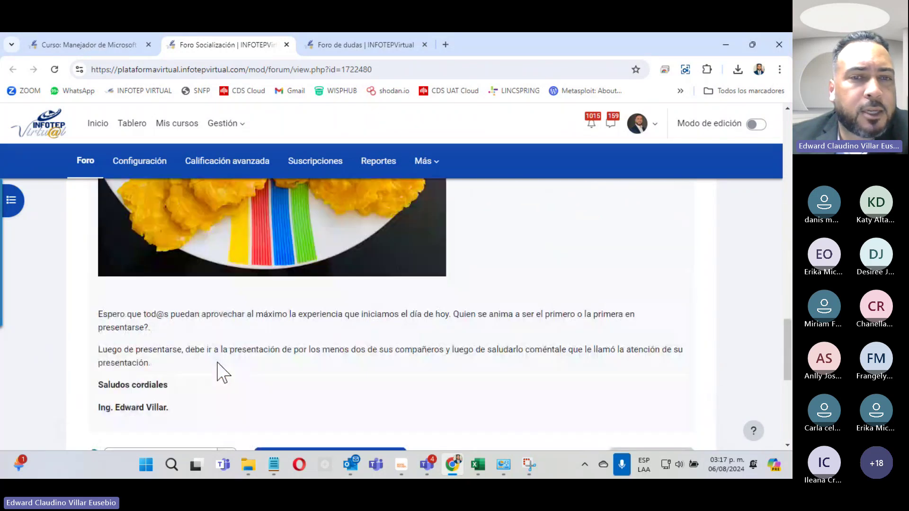
pyautogui.scroll(-3, 222, 372)
pyautogui.scroll(-1, 300, 254)
pyautogui.click(298, 255)
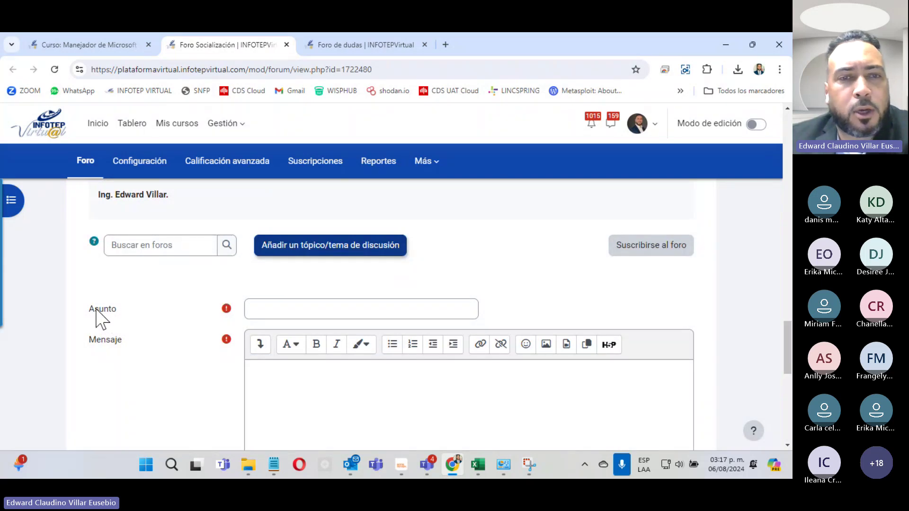
pyautogui.click(270, 302)
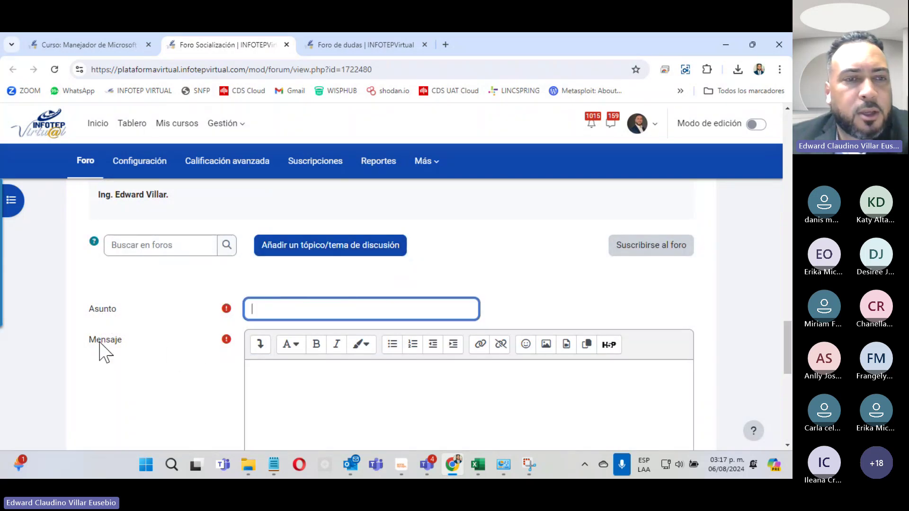
pyautogui.click(326, 403)
# Step: Scroll from the forum header down to the 'Aún no hay tópicos' notice
pyautogui.scroll(10, 328, 407)
pyautogui.scroll(10, 327, 411)
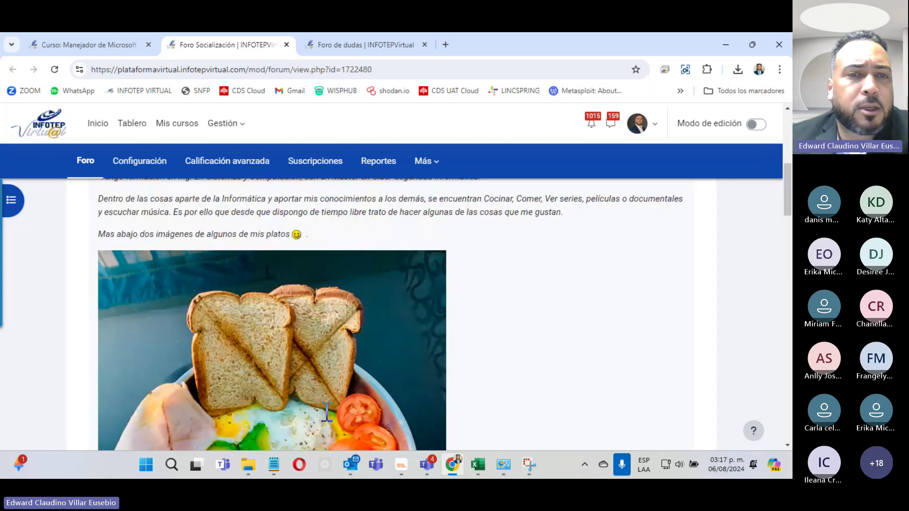
pyautogui.scroll(4, 327, 411)
pyautogui.scroll(3, 324, 412)
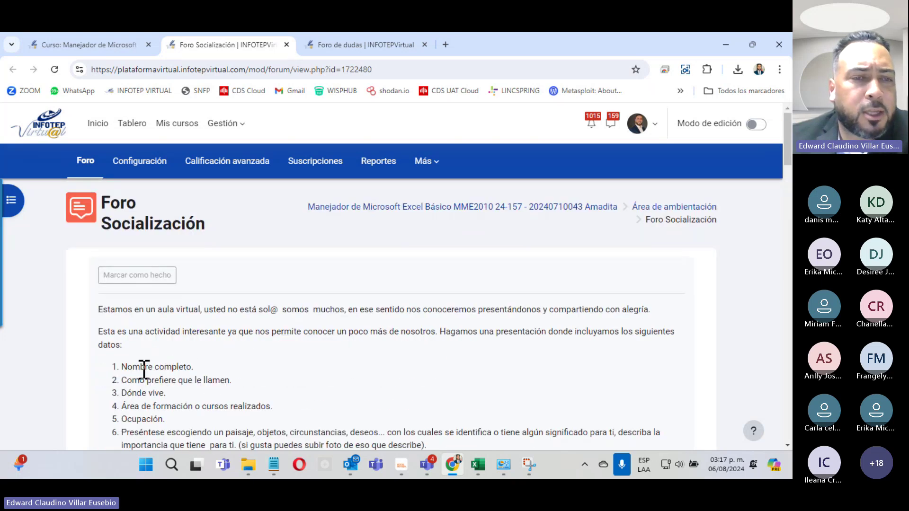
pyautogui.scroll(-8, 256, 406)
pyautogui.scroll(-10, 256, 405)
pyautogui.scroll(-9, 256, 405)
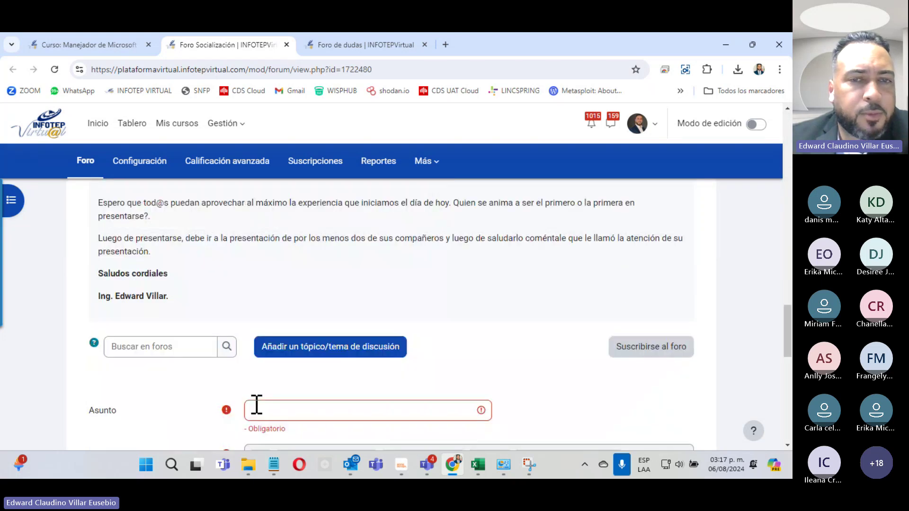
pyautogui.scroll(-8, 256, 405)
pyautogui.scroll(8, 256, 404)
pyautogui.scroll(-8, 280, 412)
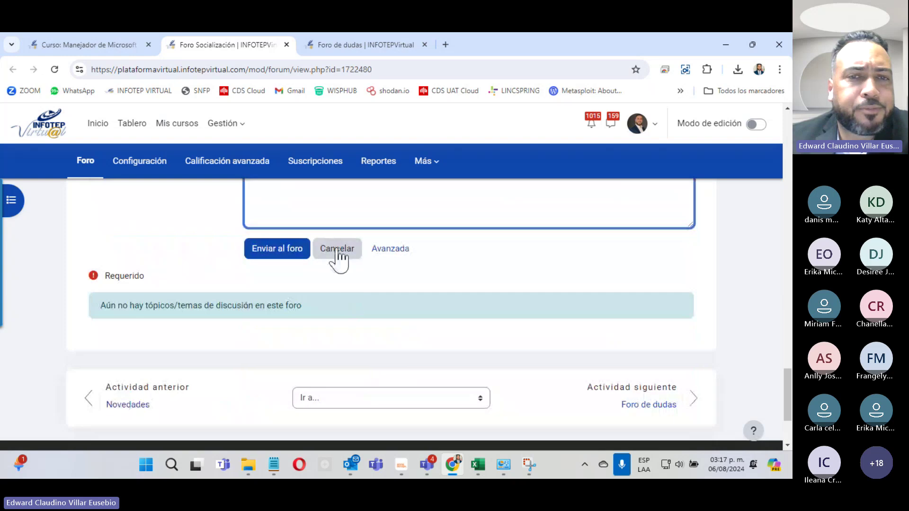
pyautogui.scroll(-3, 339, 258)
pyautogui.scroll(8, 349, 330)
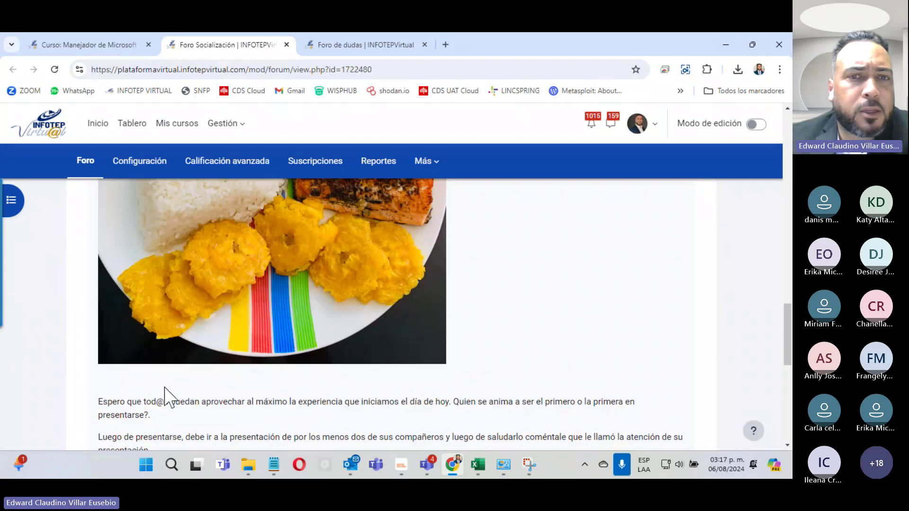
pyautogui.scroll(-4, 374, 363)
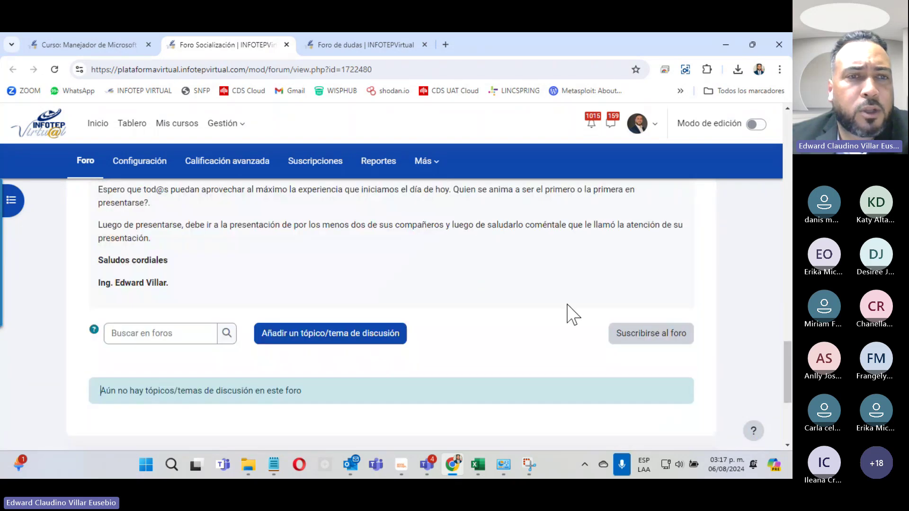
# Step: Close the Foro Socialización tab and move to the Foro de dudas forum
pyautogui.click(287, 44)
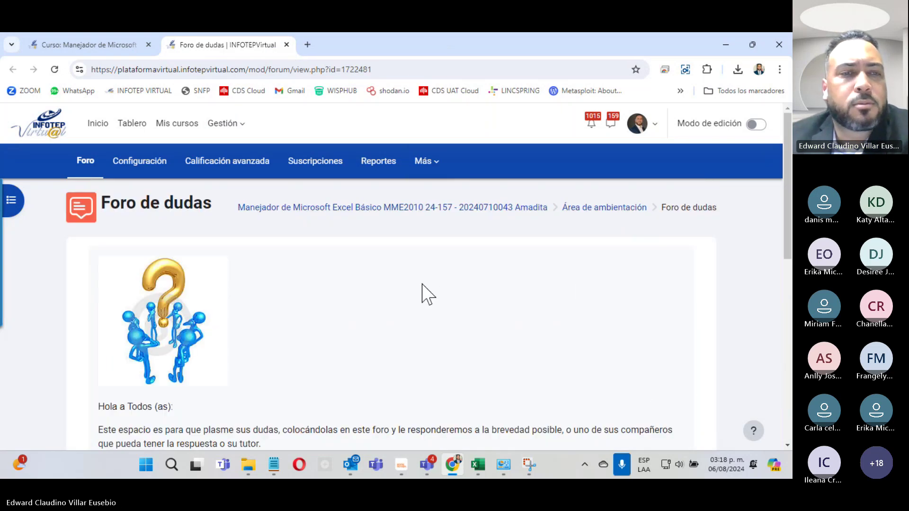
pyautogui.click(98, 47)
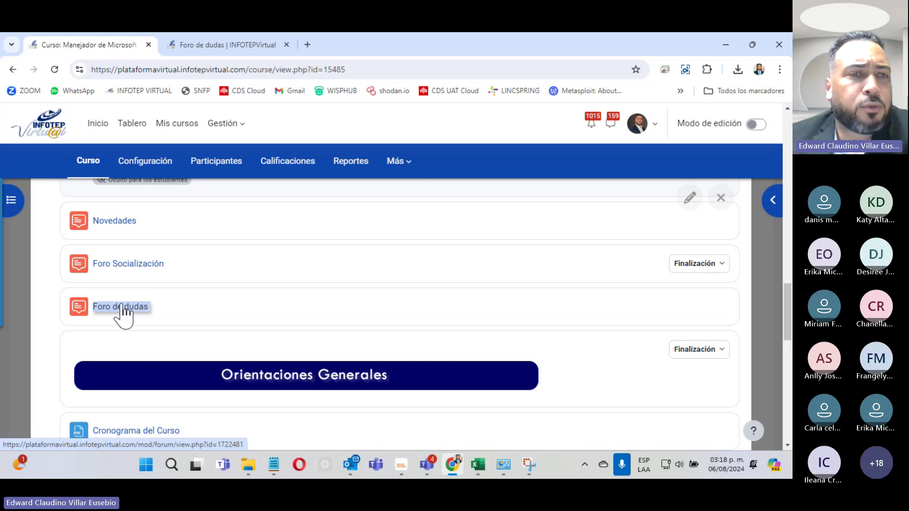
pyautogui.click(209, 43)
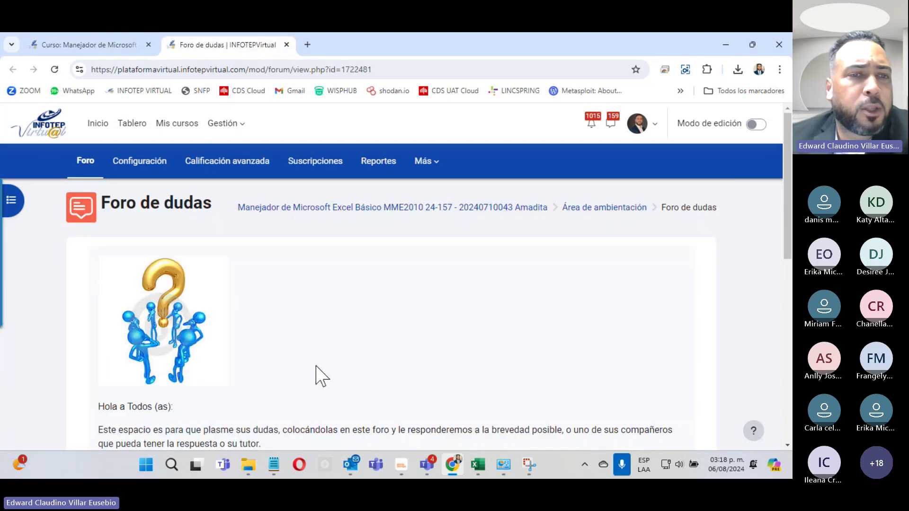
pyautogui.scroll(-4, 319, 376)
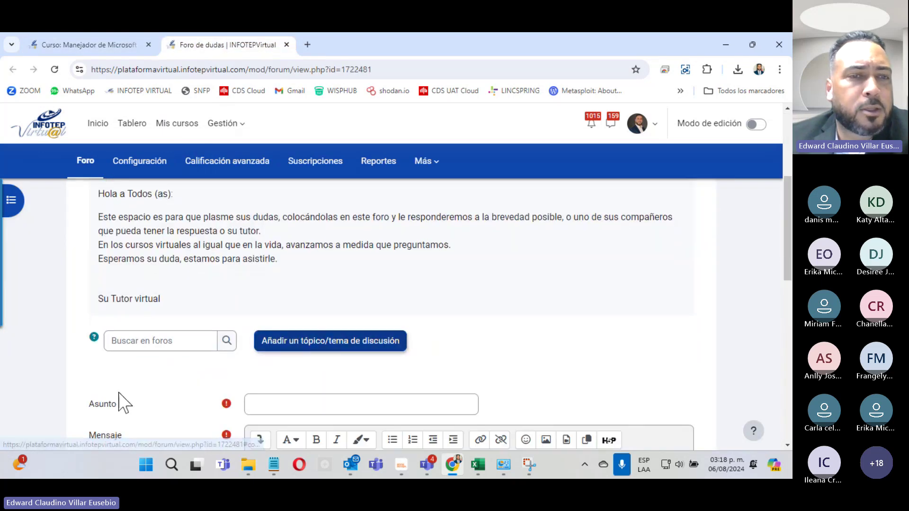
pyautogui.scroll(-3, 122, 401)
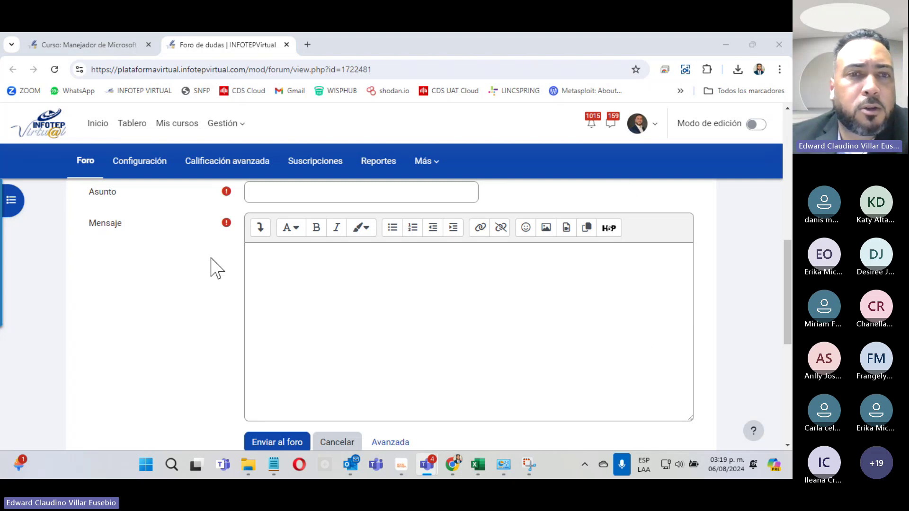
# Step: Look through Foro de dudas, which has no topics yet, down to its footer
pyautogui.scroll(7, 172, 301)
pyautogui.scroll(-7, 172, 308)
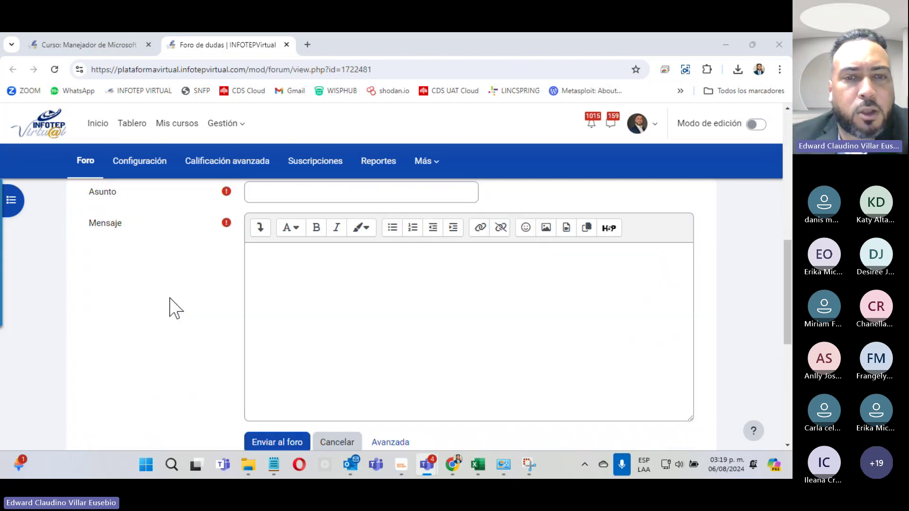
pyautogui.scroll(-3, 335, 372)
pyautogui.scroll(-2, 338, 379)
pyautogui.scroll(3, 338, 383)
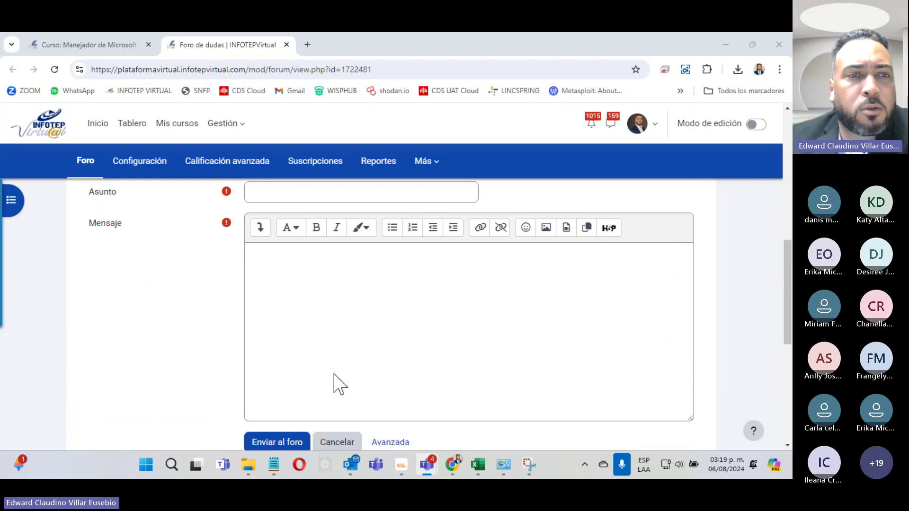
pyautogui.scroll(5, 339, 382)
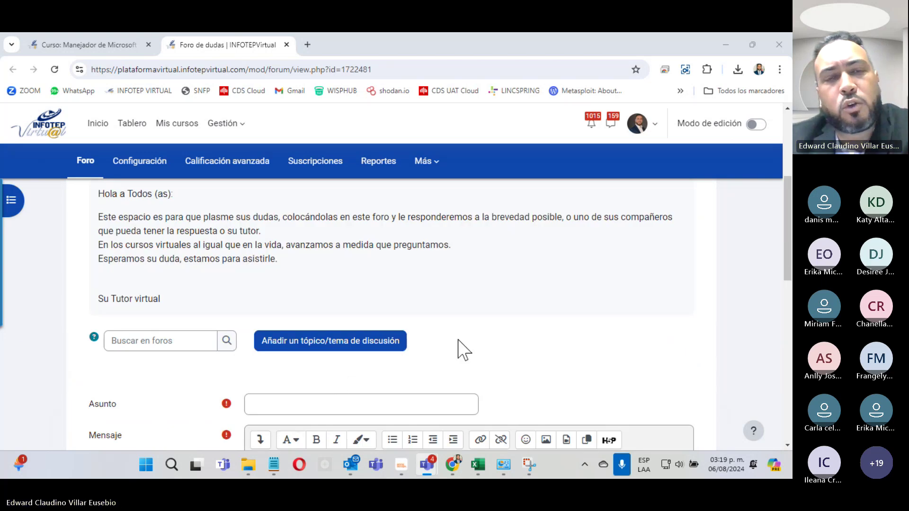
pyautogui.scroll(-4, 493, 349)
pyautogui.scroll(-4, 388, 402)
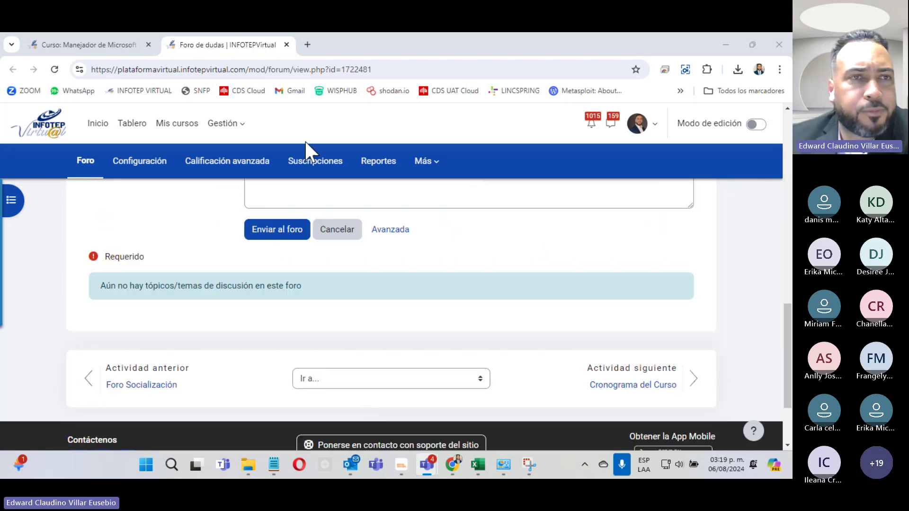
pyautogui.scroll(-2, 334, 223)
# Step: Close the Foro de dudas tab and return to the course page's resources
pyautogui.click(66, 46)
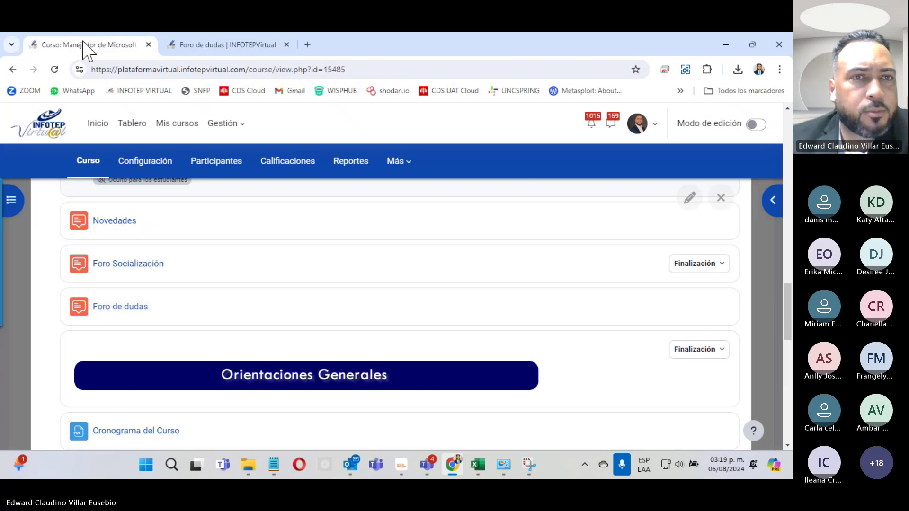
pyautogui.click(234, 44)
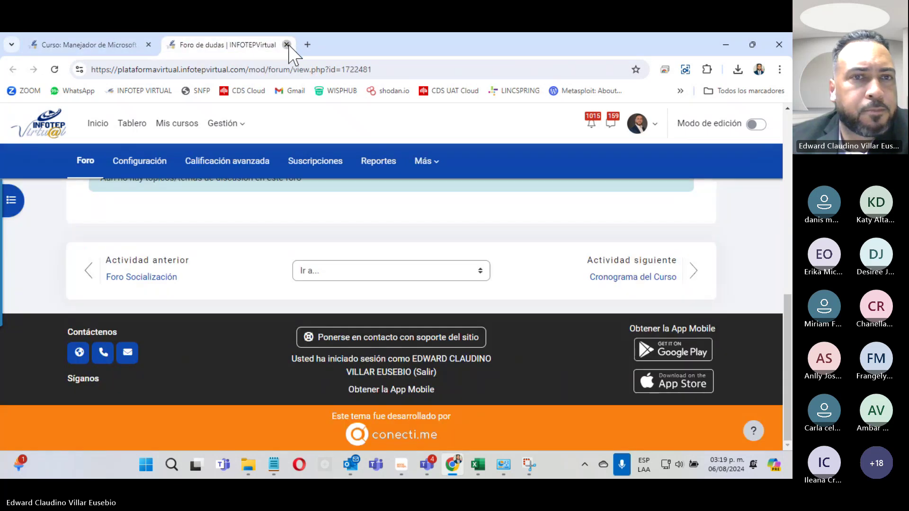
pyautogui.click(286, 44)
pyautogui.scroll(-4, 294, 303)
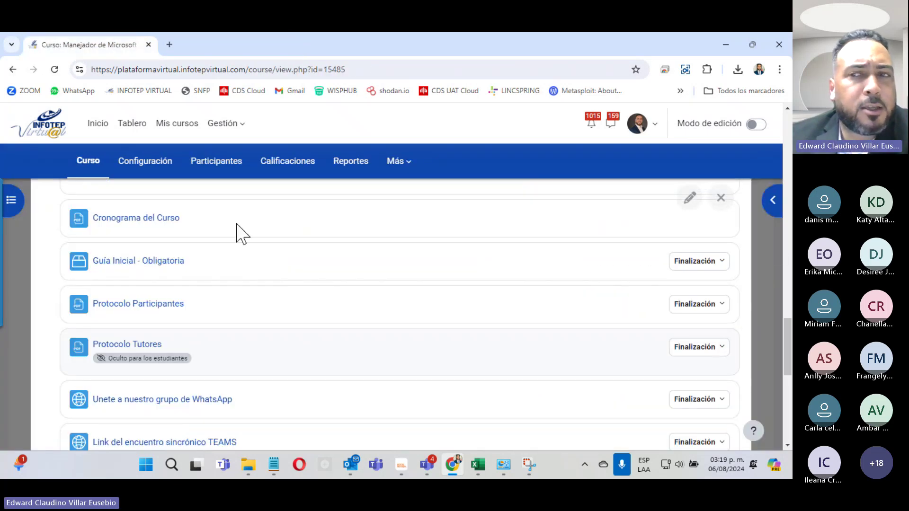
pyautogui.moveTo(787, 369); pyautogui.dragTo(789, 360)
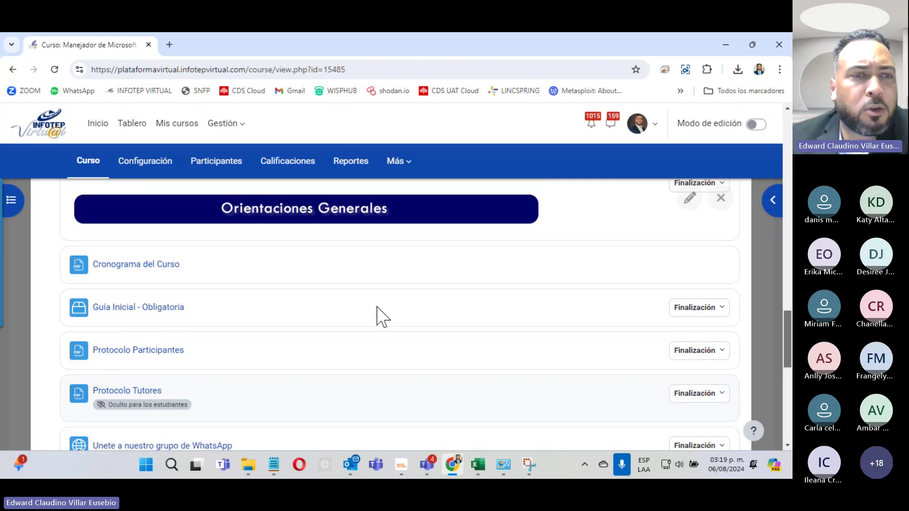
# Step: Open Cronograma del Curso, Guía Inicial - Obligatoria and Protocolo Participantes in new tabs
pyautogui.rightClick(137, 265)
pyautogui.click(187, 272)
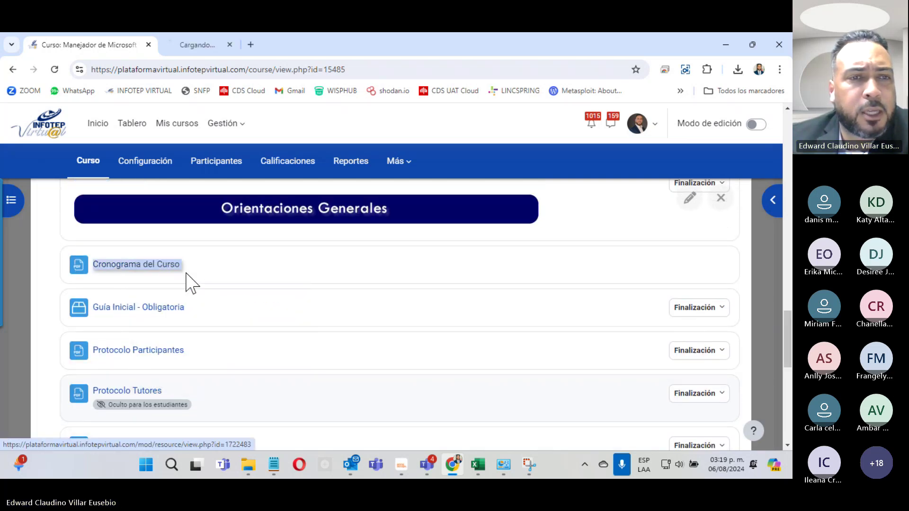
pyautogui.rightClick(163, 308)
pyautogui.click(228, 196)
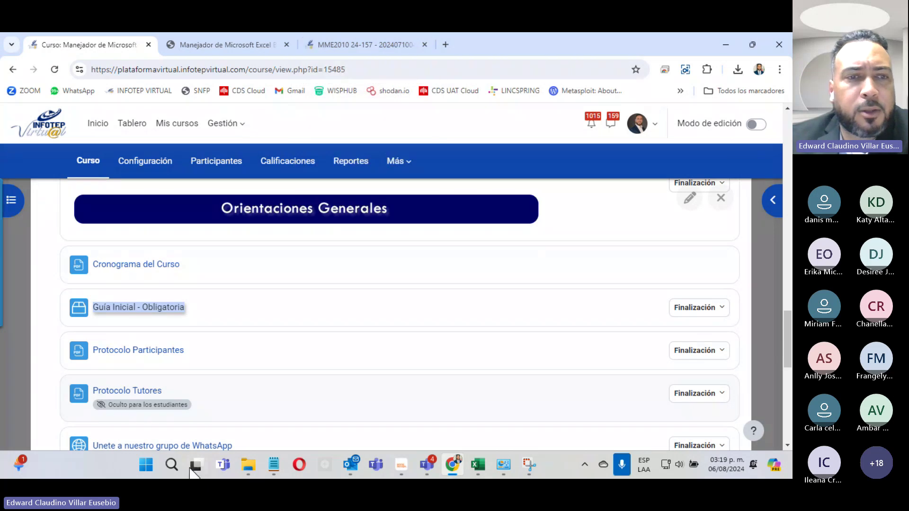
pyautogui.rightClick(146, 356)
pyautogui.click(218, 235)
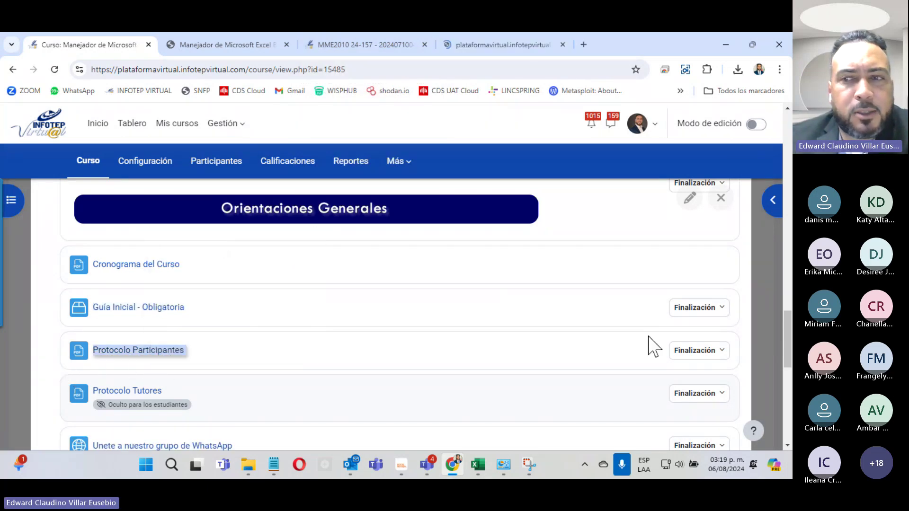
# Step: Highlight the Teams meeting time, Martes de 3:00pm a 4:00pm, on the course page
pyautogui.moveTo(788, 335); pyautogui.dragTo(786, 358)
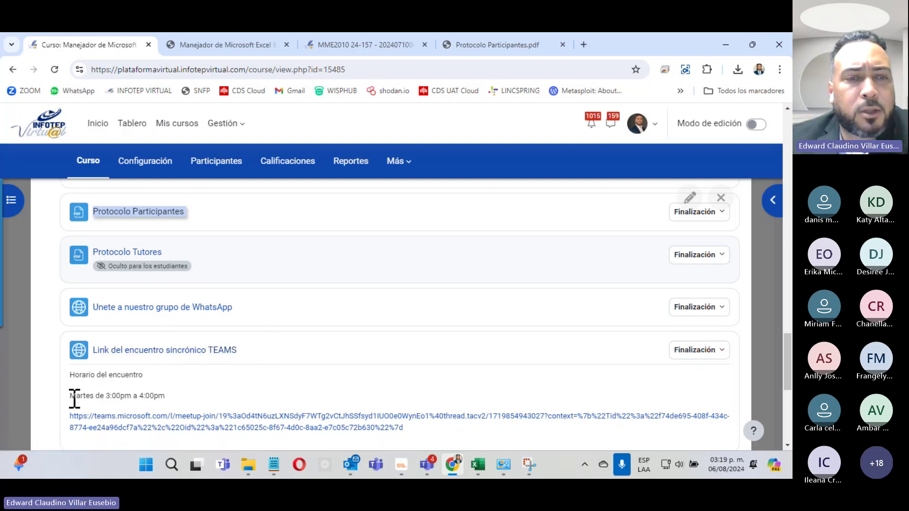
pyautogui.moveTo(75, 399); pyautogui.dragTo(178, 395)
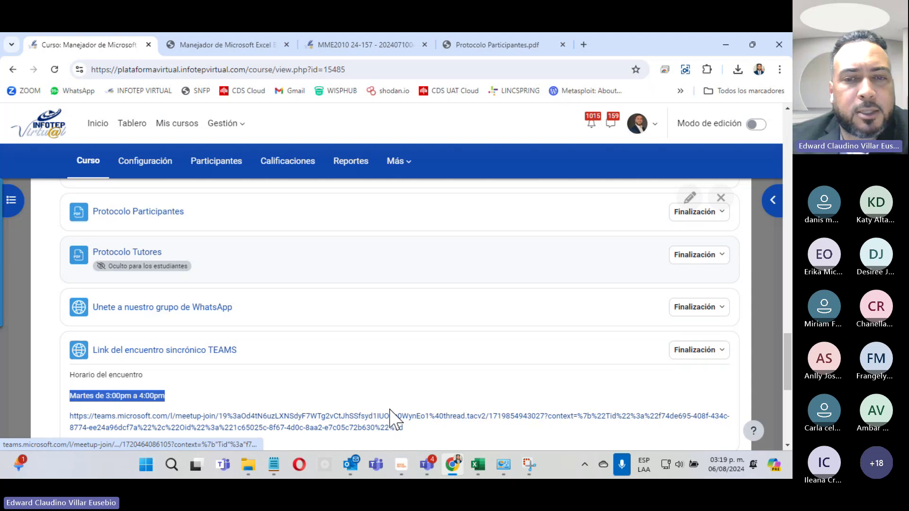
pyautogui.scroll(-5, 391, 408)
pyautogui.scroll(5, 393, 404)
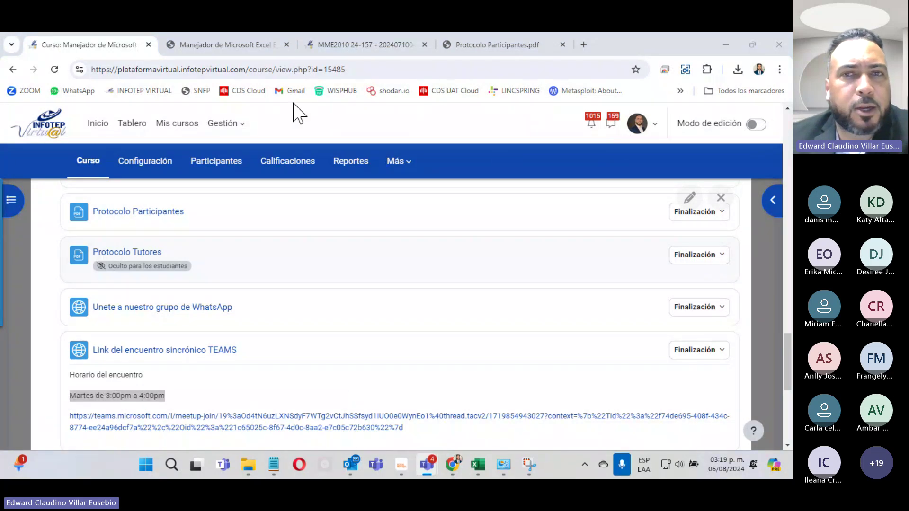
# Step: In the schedule PDF, highlight the EXCEL BASICO subtitle, objective, week 1 dates and activities
pyautogui.click(224, 44)
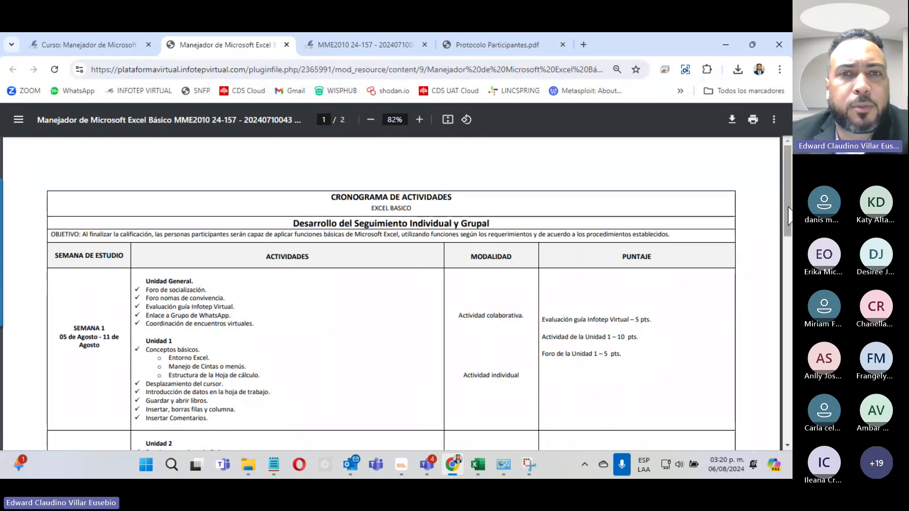
pyautogui.scroll(-1, 782, 225)
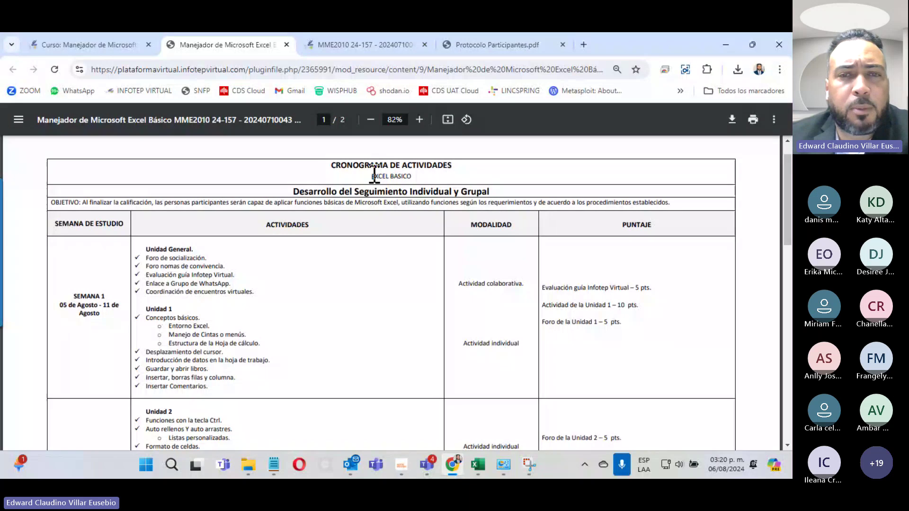
pyautogui.moveTo(372, 177); pyautogui.dragTo(414, 176)
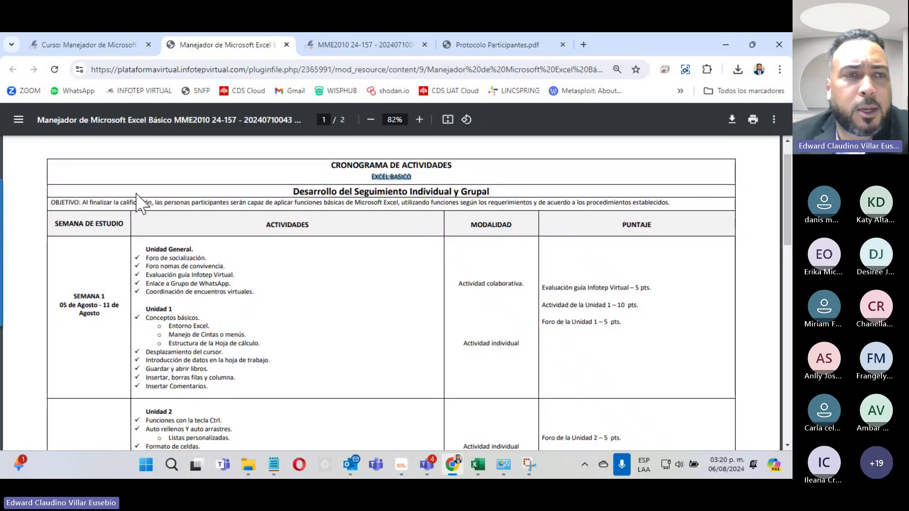
pyautogui.moveTo(50, 203); pyautogui.dragTo(162, 200)
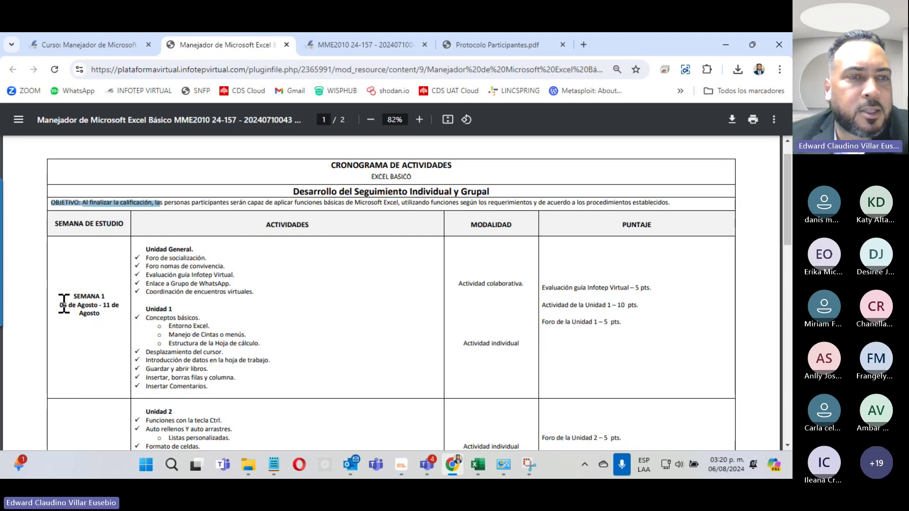
pyautogui.moveTo(63, 304); pyautogui.dragTo(97, 316)
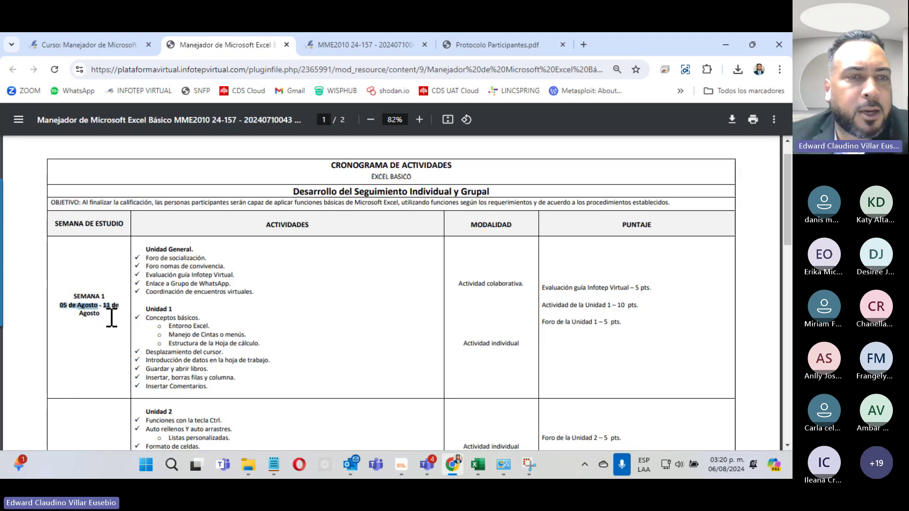
pyautogui.moveTo(145, 248)
pyautogui.mouseDown()
pyautogui.moveTo(211, 260)
pyautogui.moveTo(206, 387)
pyautogui.mouseUp()
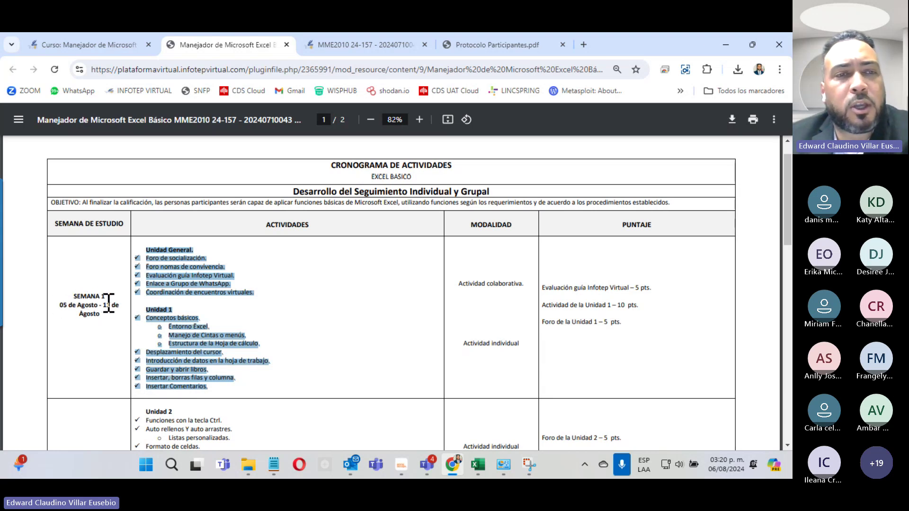
# Step: Check this month's dates in the taskbar calendar, then select the week 1 modality entries
pyautogui.click(734, 469)
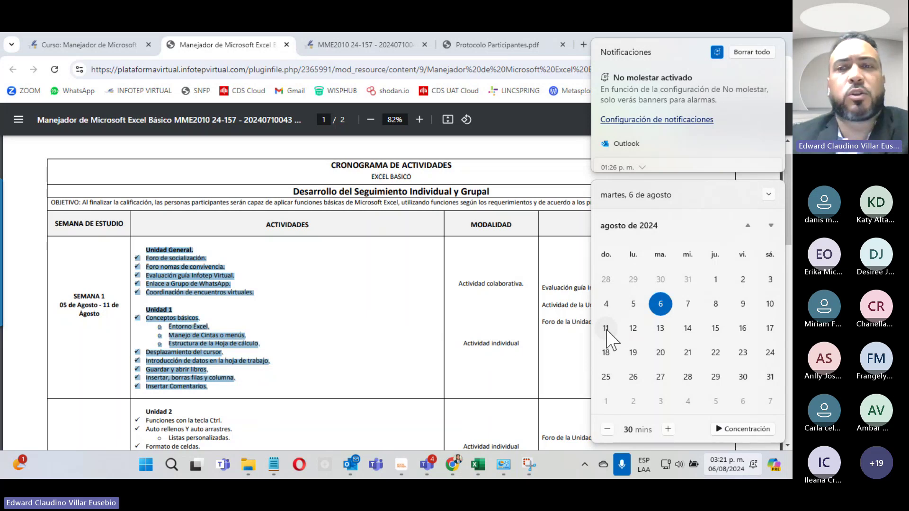
pyautogui.click(373, 377)
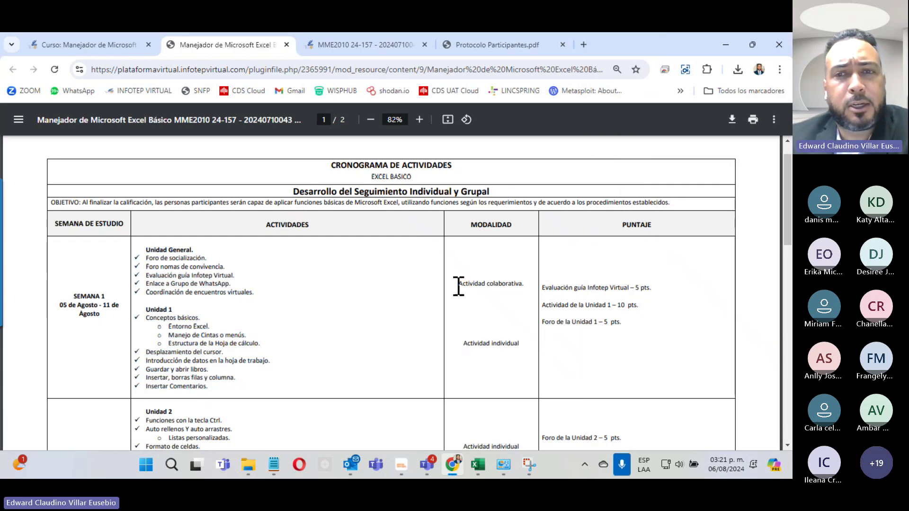
pyautogui.moveTo(458, 284); pyautogui.dragTo(505, 284)
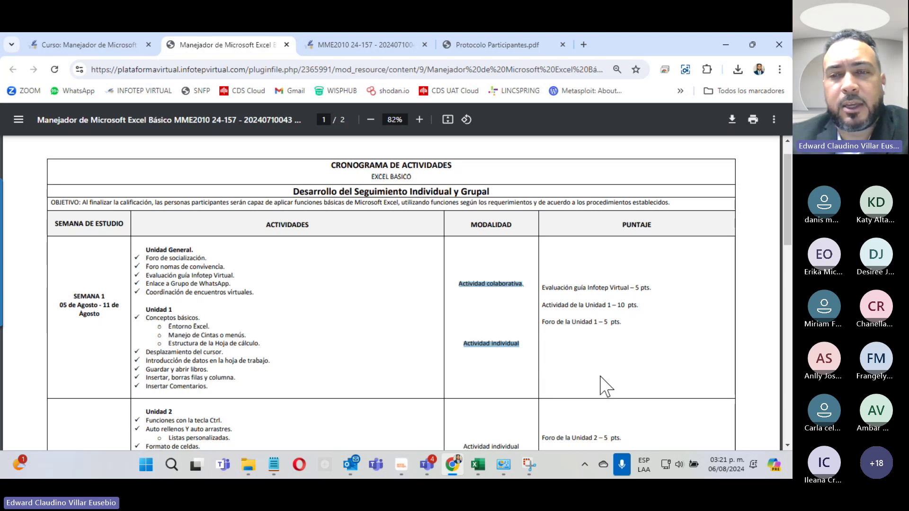
pyautogui.scroll(-5, 601, 391)
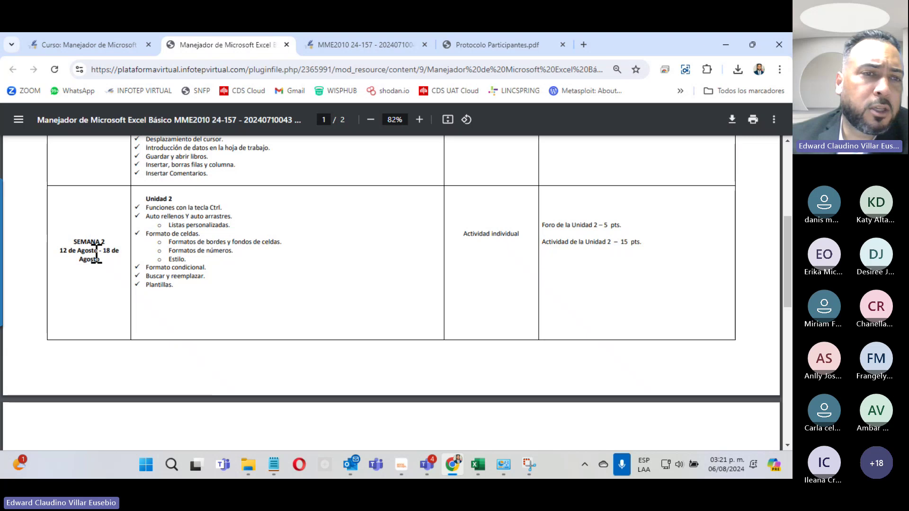
pyautogui.scroll(-3, 159, 220)
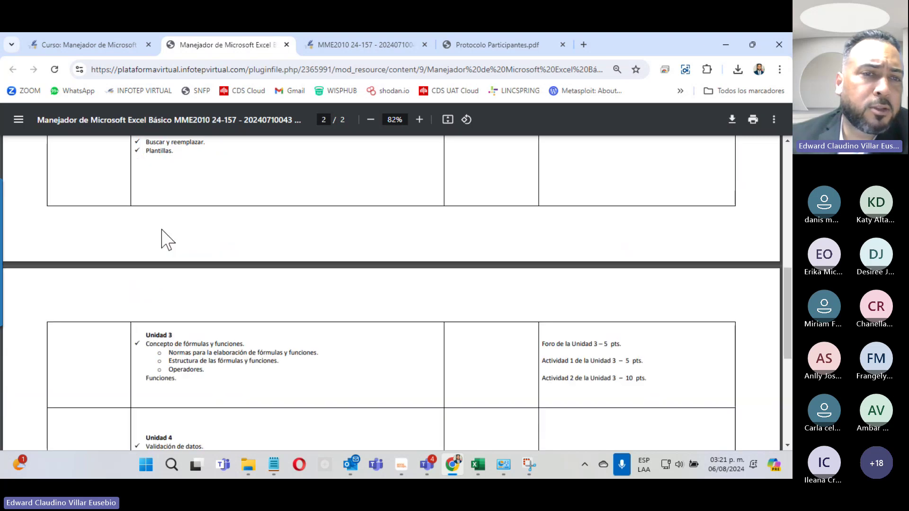
pyautogui.scroll(-3, 162, 238)
pyautogui.scroll(-3, 170, 274)
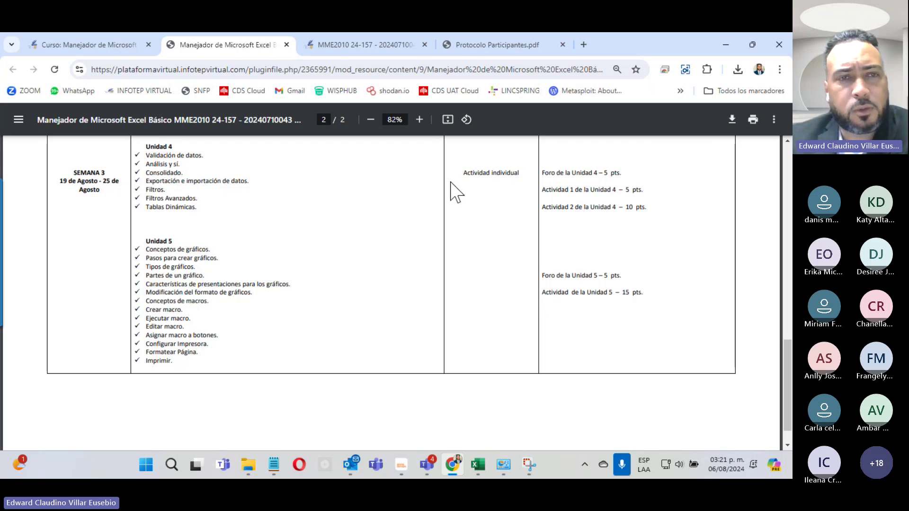
pyautogui.scroll(5, 354, 409)
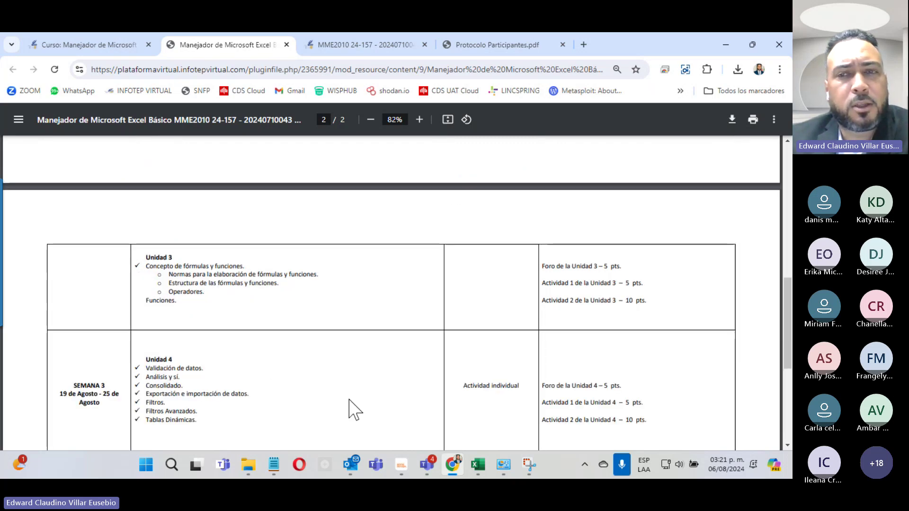
pyautogui.scroll(5, 354, 410)
pyautogui.scroll(1, 354, 409)
pyautogui.scroll(8, 354, 409)
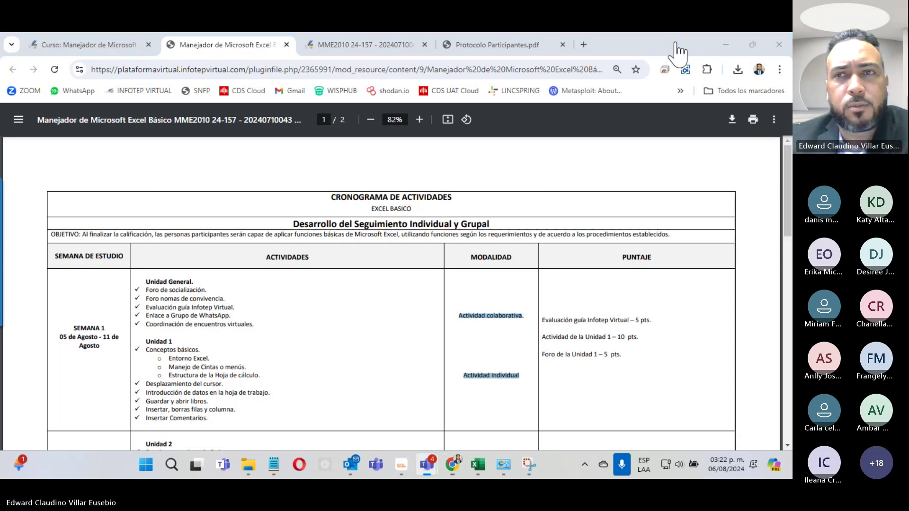
pyautogui.click(725, 44)
# Step: Restore Chrome and close the course schedule PDF and Guía Inicial tabs
pyautogui.click(726, 43)
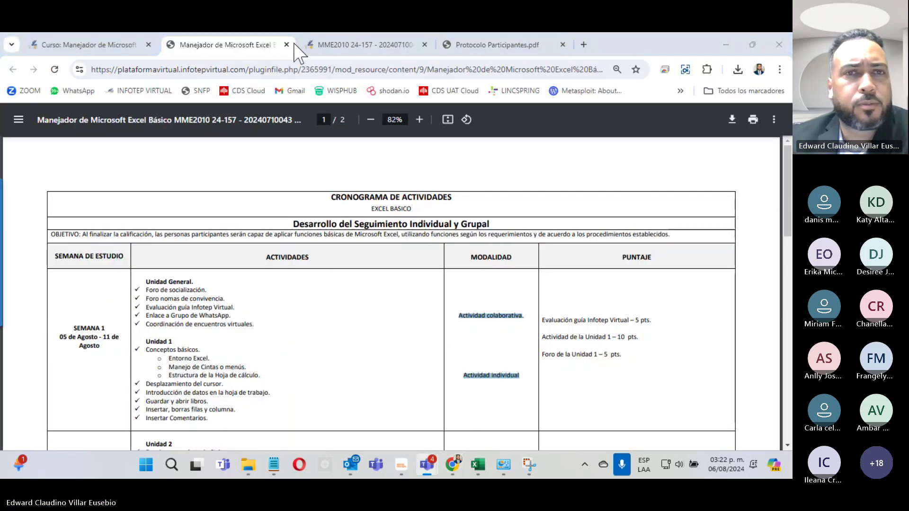
pyautogui.click(287, 45)
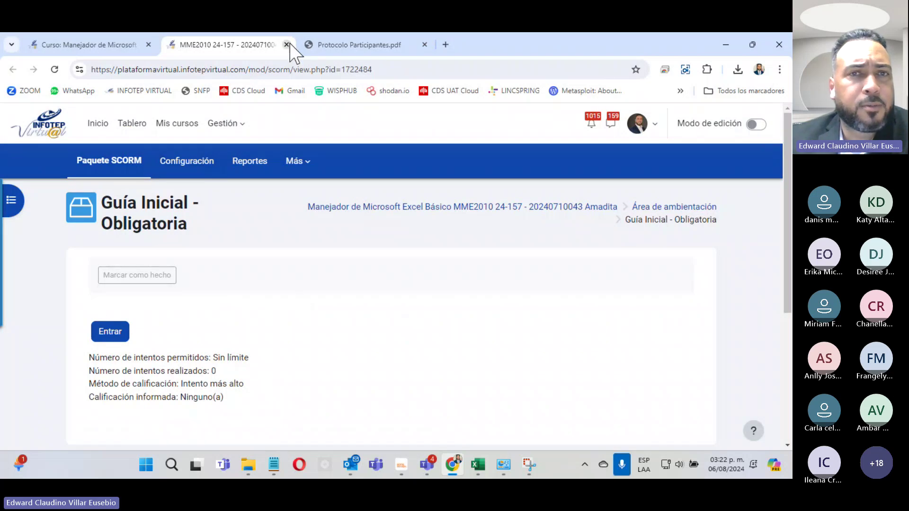
pyautogui.click(284, 45)
pyautogui.scroll(-5, 360, 227)
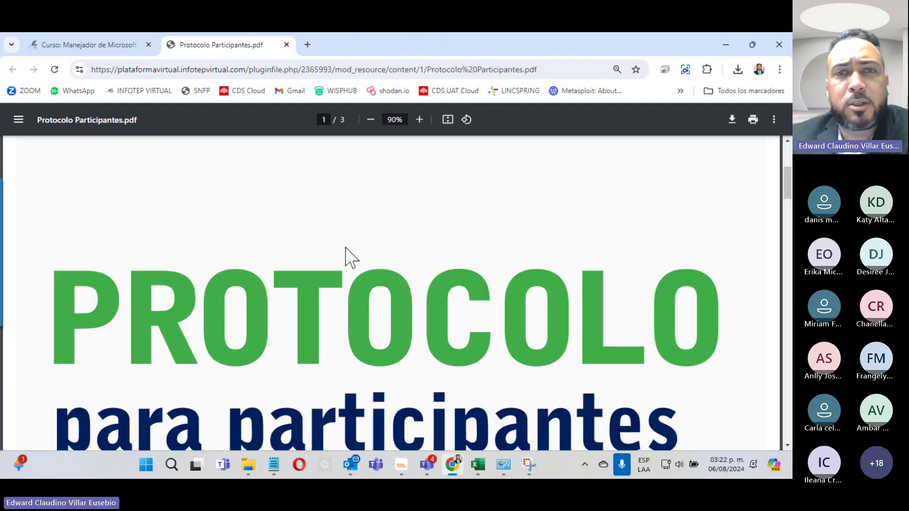
pyautogui.scroll(-4, 350, 257)
pyautogui.scroll(-4, 351, 257)
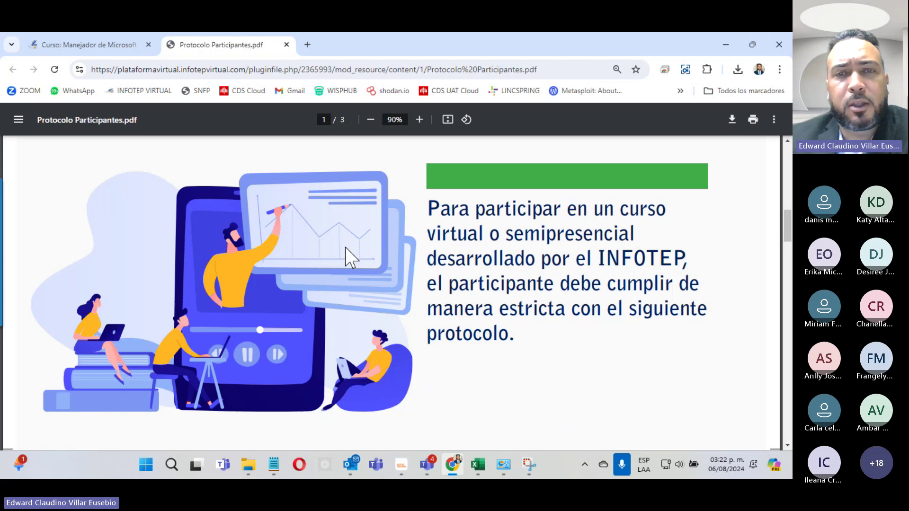
pyautogui.scroll(-5, 350, 257)
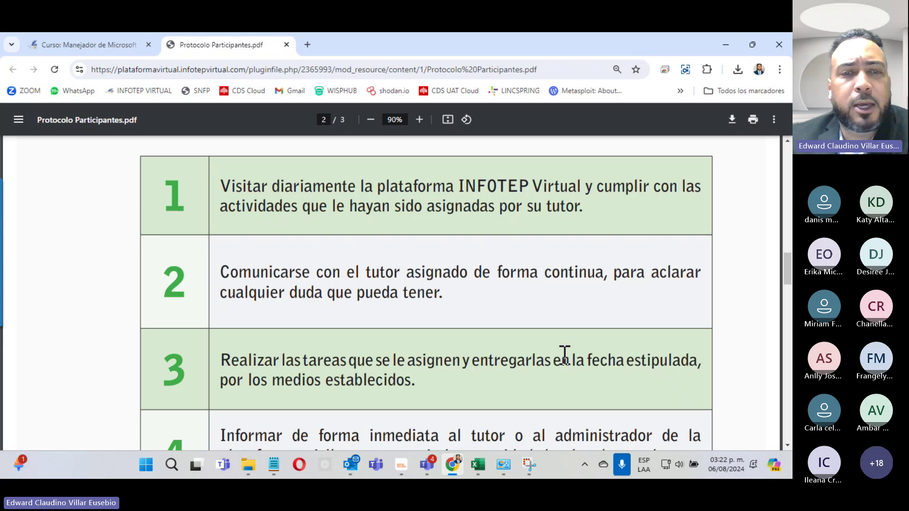
# Step: Read through Protocolo Participantes.pdf's numbered obligations and return to its first page
pyautogui.scroll(-5, 566, 362)
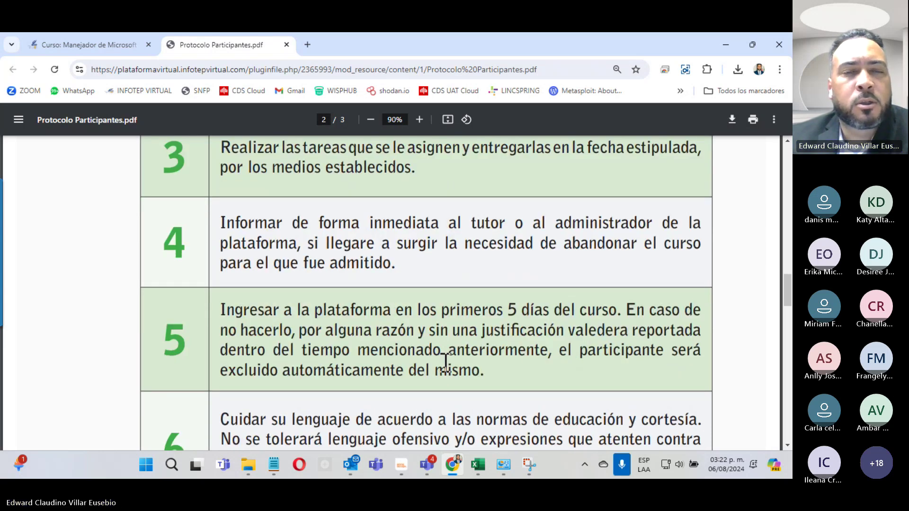
pyautogui.scroll(-7, 445, 362)
pyautogui.scroll(-6, 443, 363)
pyautogui.scroll(-4, 442, 367)
pyautogui.scroll(-5, 437, 354)
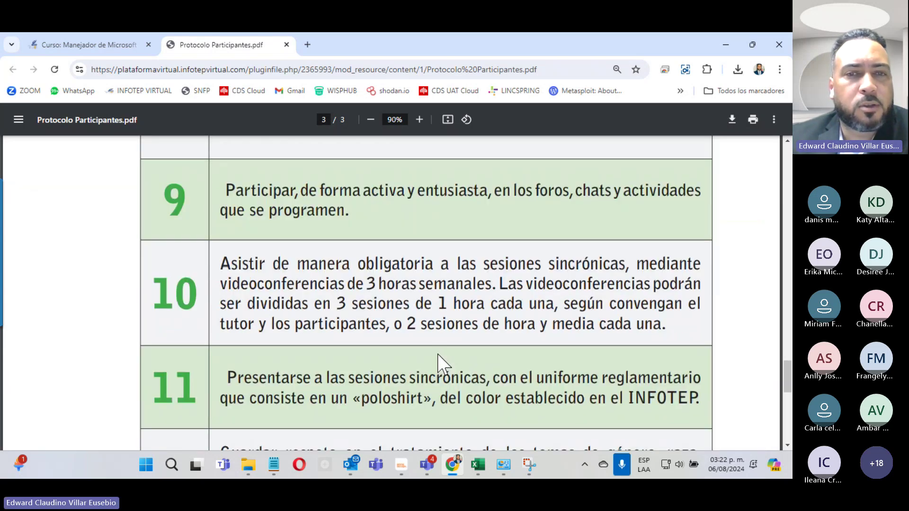
pyautogui.scroll(-1, 437, 354)
pyautogui.scroll(-6, 437, 354)
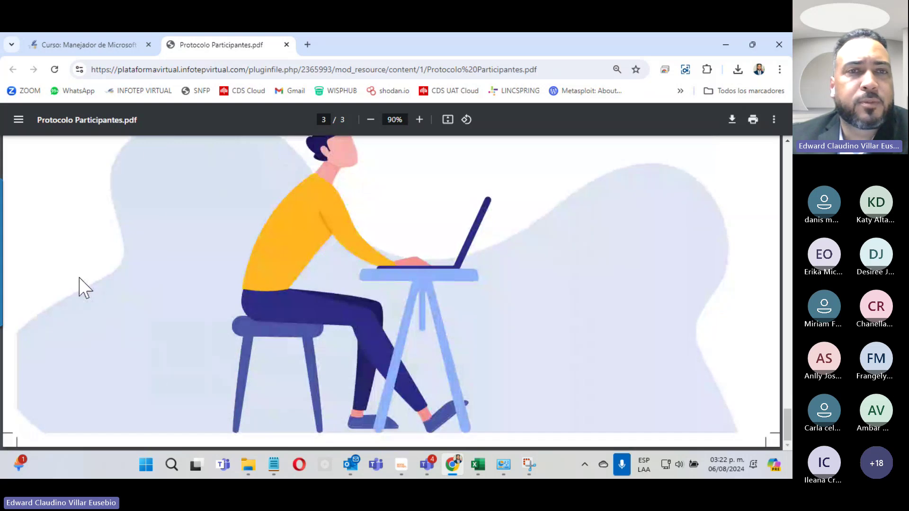
pyautogui.scroll(5, 217, 260)
pyautogui.scroll(5, 218, 263)
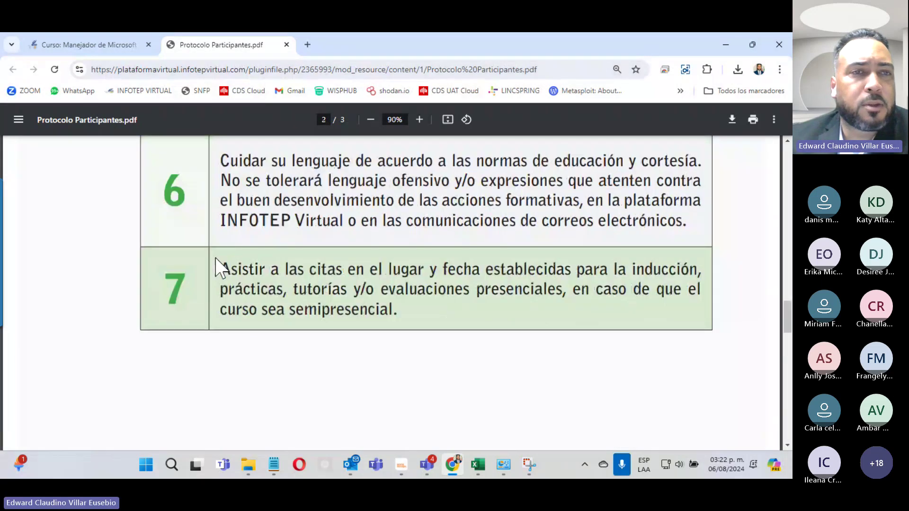
pyautogui.scroll(10, 218, 264)
pyautogui.scroll(5, 218, 263)
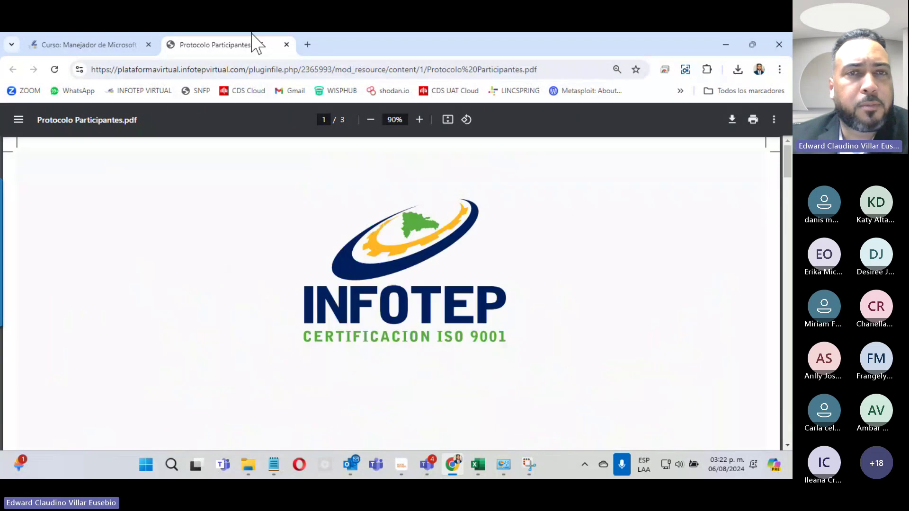
# Step: Close the Protocolo Participantes PDF and switch back to the Teams meeting with Alt+Tab
pyautogui.click(287, 44)
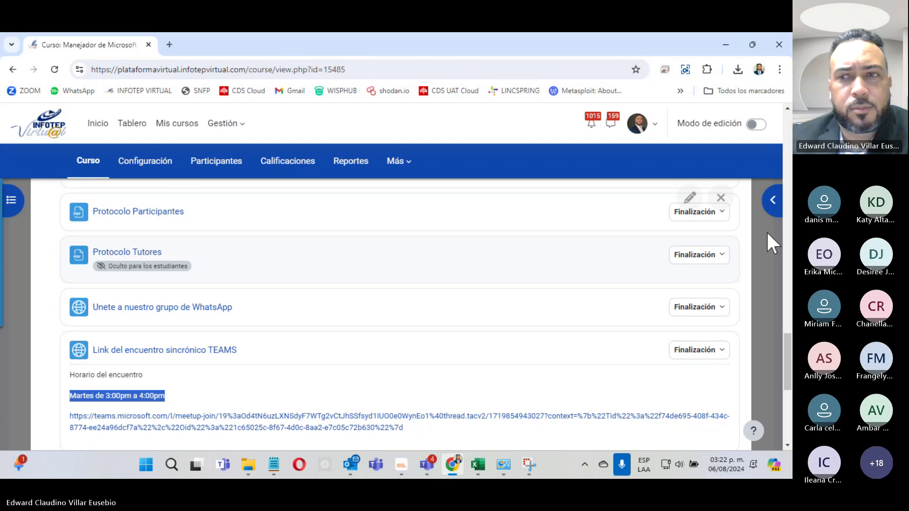
pyautogui.scroll(-5, 764, 237)
pyautogui.scroll(10, 350, 236)
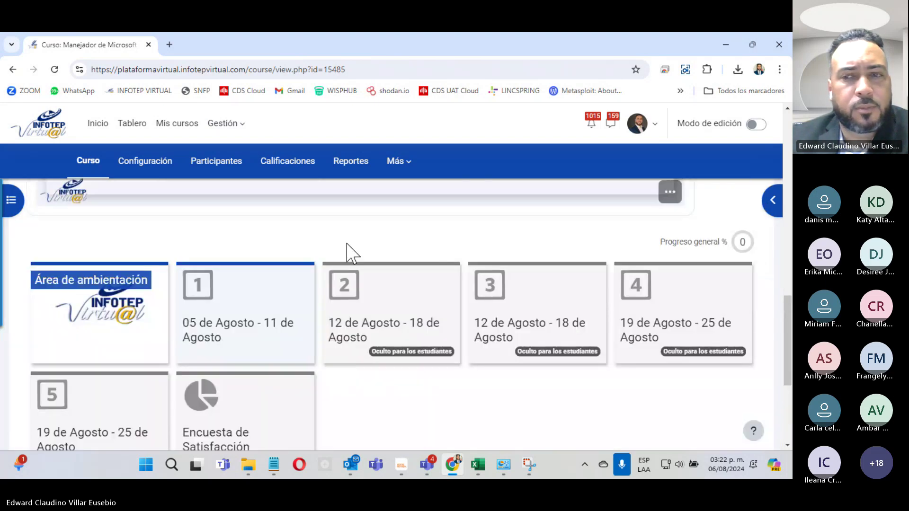
pyautogui.hotkey('alt', 'Tab')
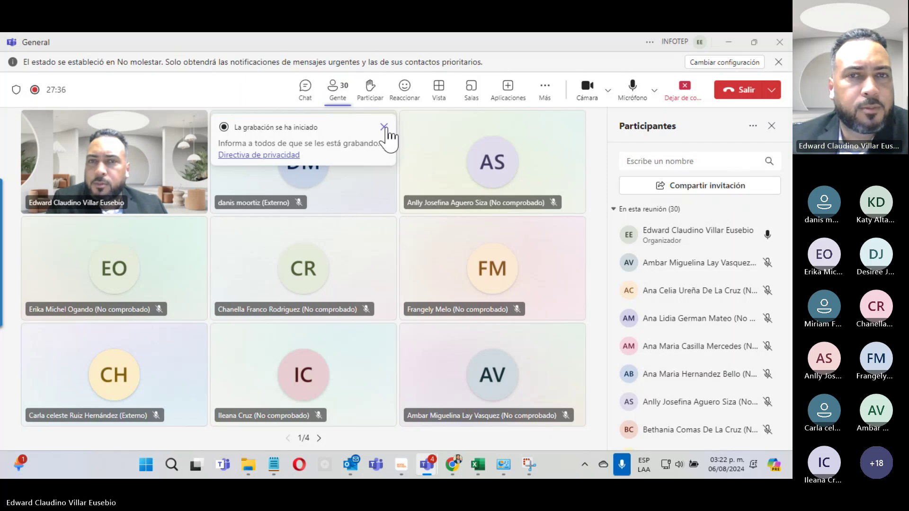
# Step: Switch Cámara and Micrófono off and on again, then minimize Teams to show the course page
pyautogui.click(589, 100)
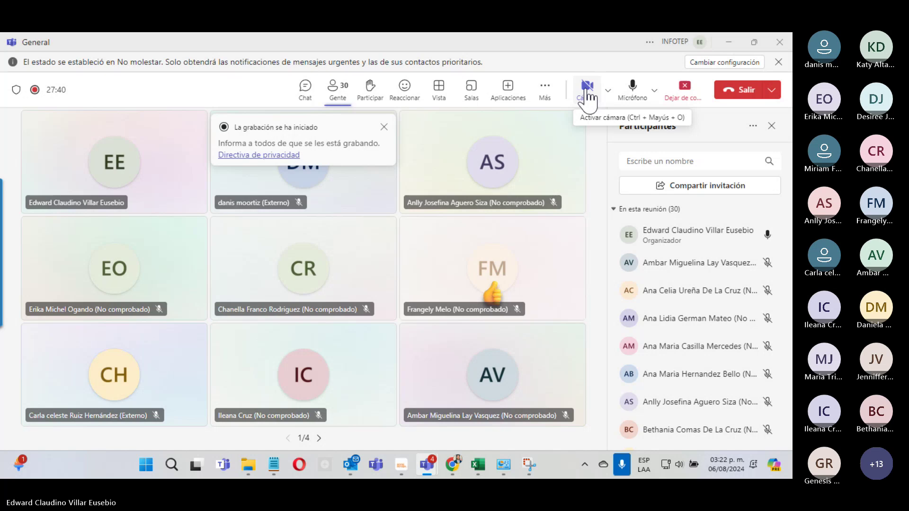
pyautogui.click(630, 100)
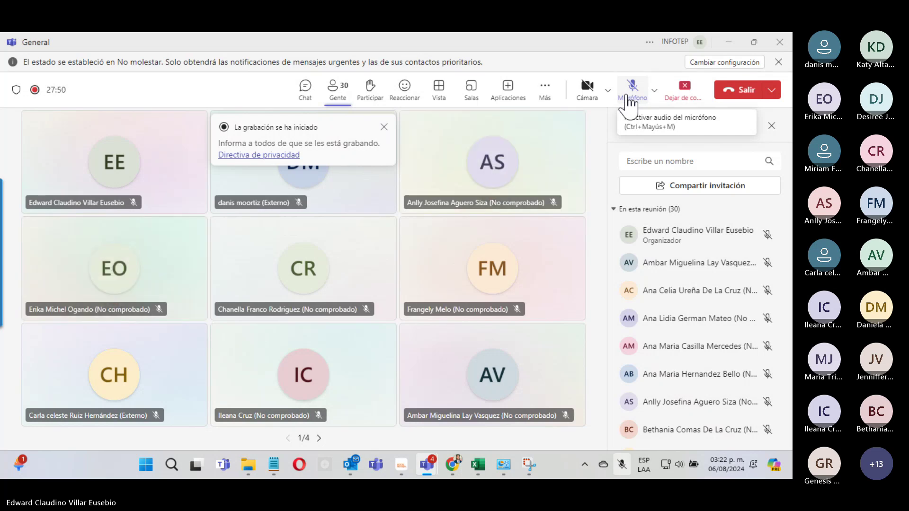
pyautogui.click(627, 96)
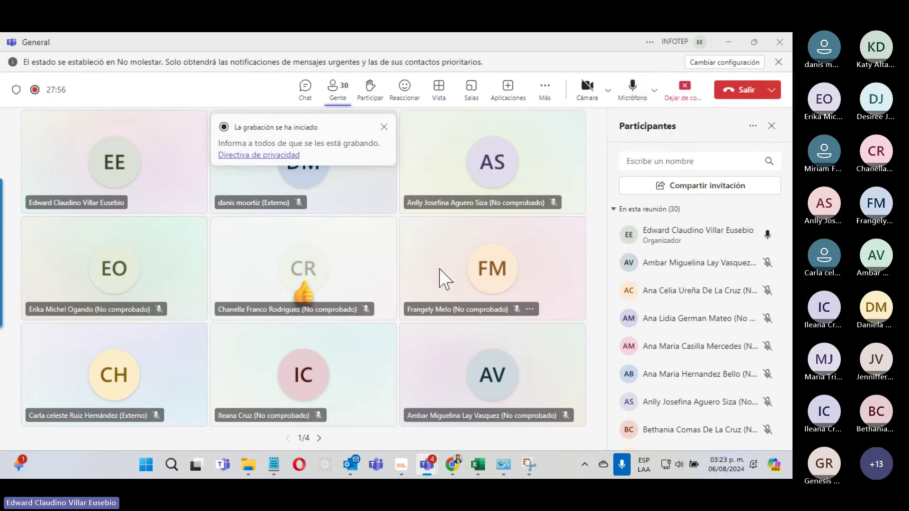
pyautogui.click(587, 88)
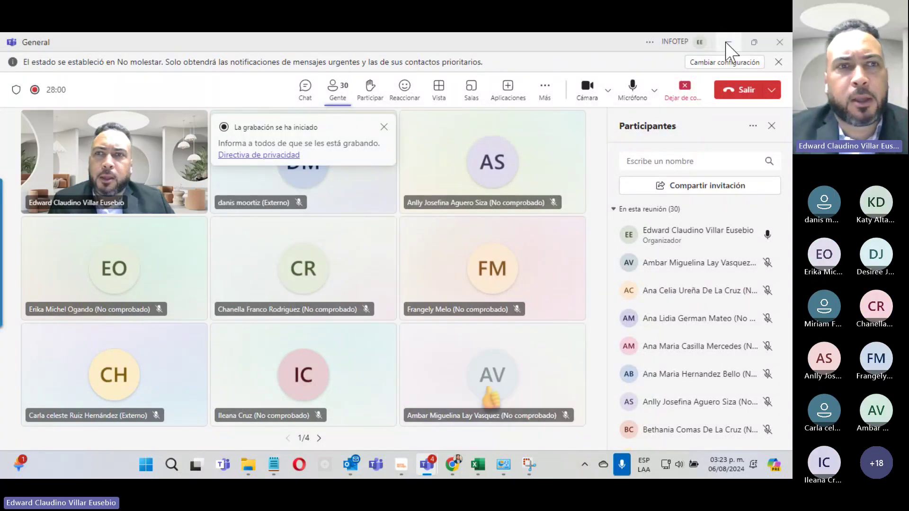
pyautogui.click(728, 42)
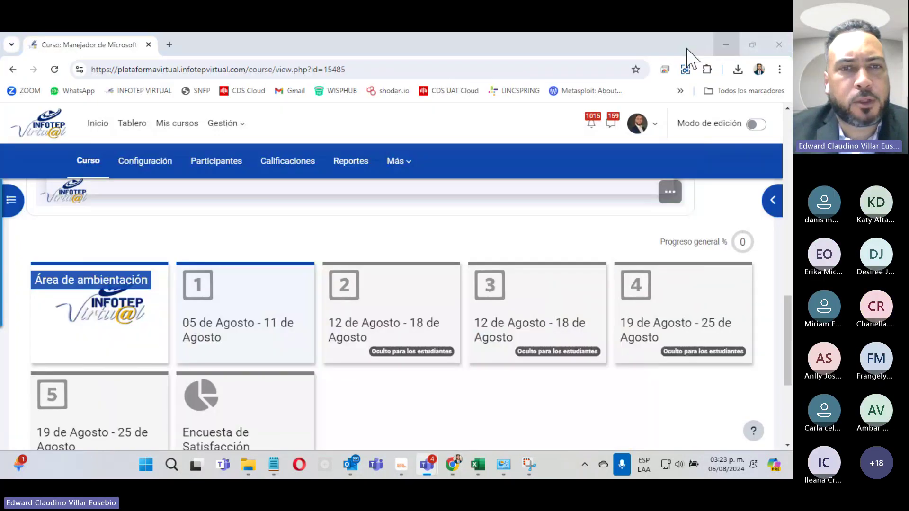
# Step: Expand the 05–11 August week and open 'Instrucción de la Unidad I' and 'Guía de la Unidad 1' in new tabs
pyautogui.click(256, 326)
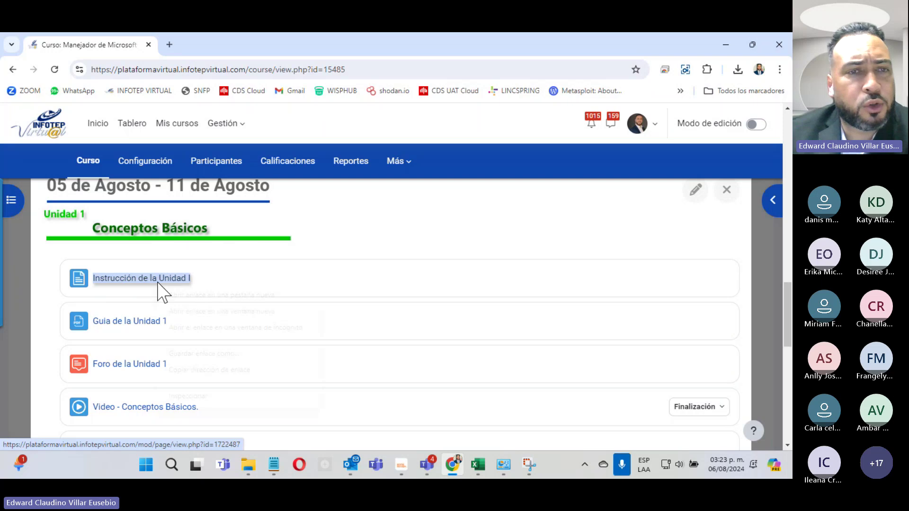
pyautogui.rightClick(186, 283)
pyautogui.click(203, 295)
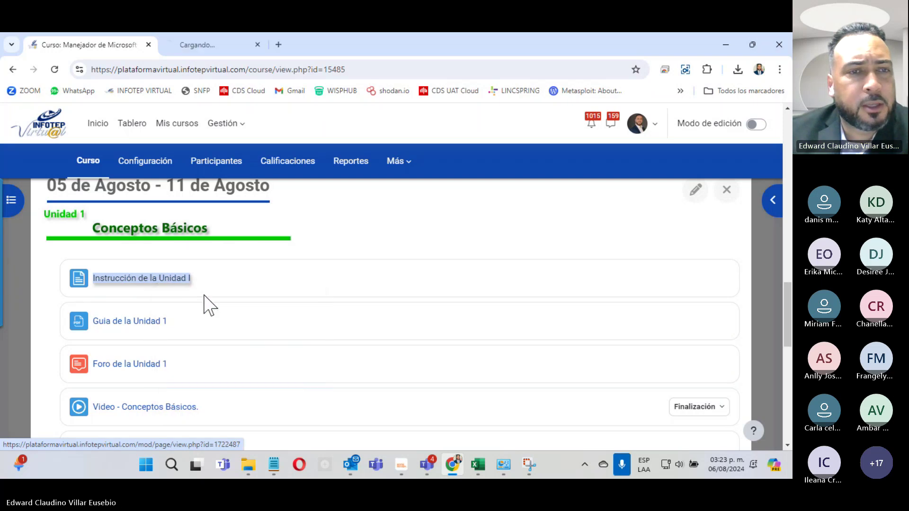
pyautogui.rightClick(131, 321)
pyautogui.click(213, 206)
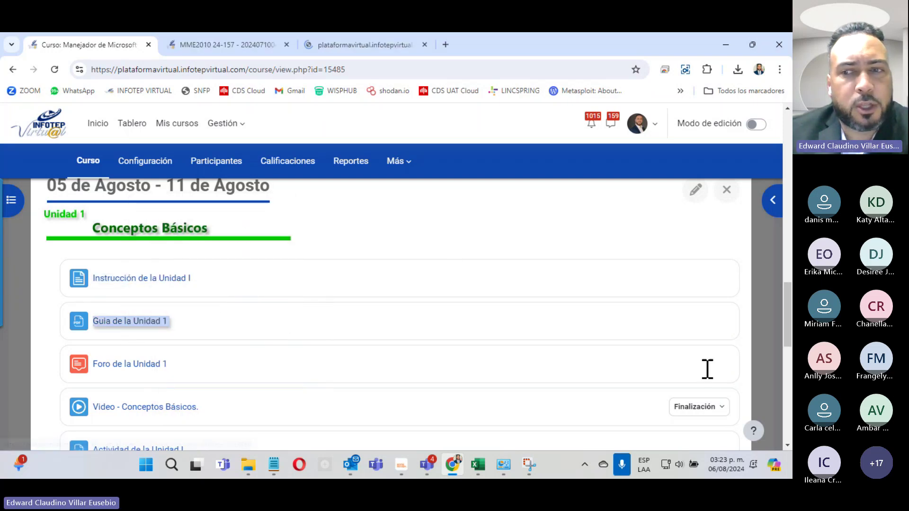
# Step: Scroll the course page through the Unit 1 activity items
pyautogui.click(408, 192)
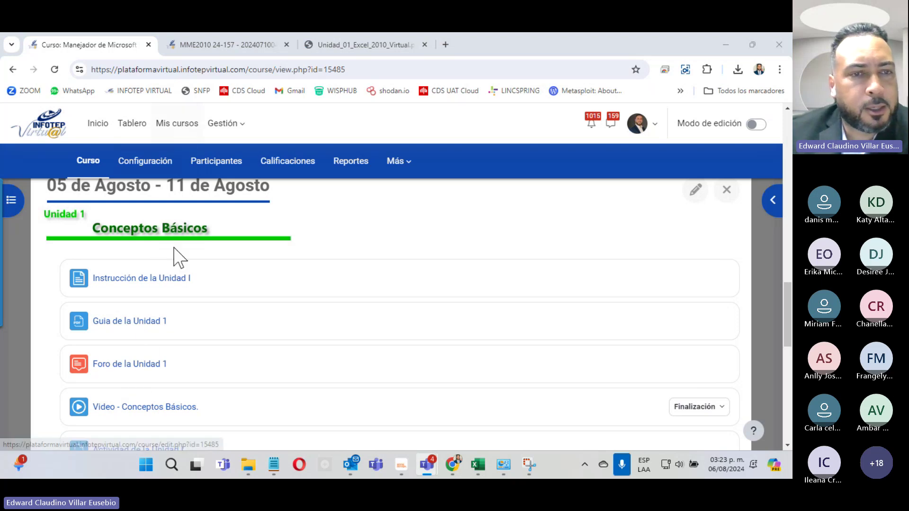
pyautogui.moveTo(789, 313); pyautogui.dragTo(789, 326)
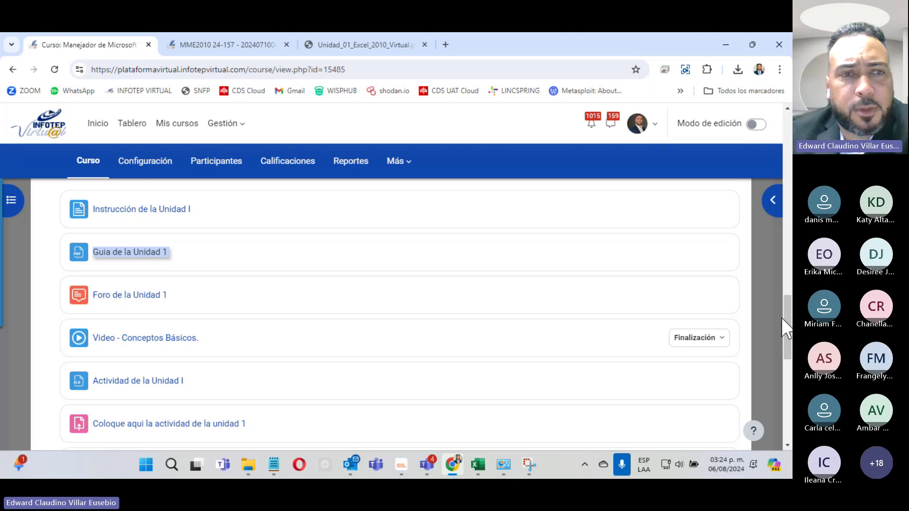
pyautogui.scroll(2, 782, 318)
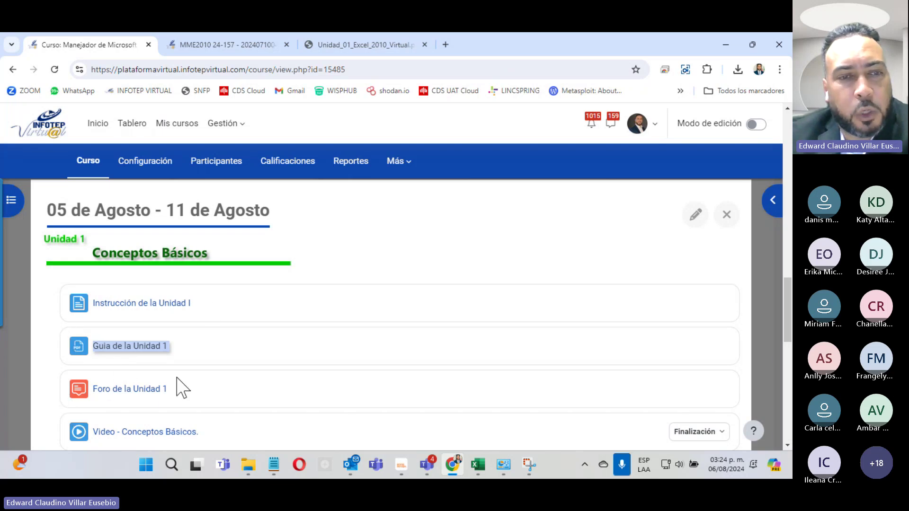
# Step: Open 'Foro de la Unidad 1' and 'Video - Conceptos Básicos' from Unit 1's list in new tabs
pyautogui.scroll(-3, 178, 407)
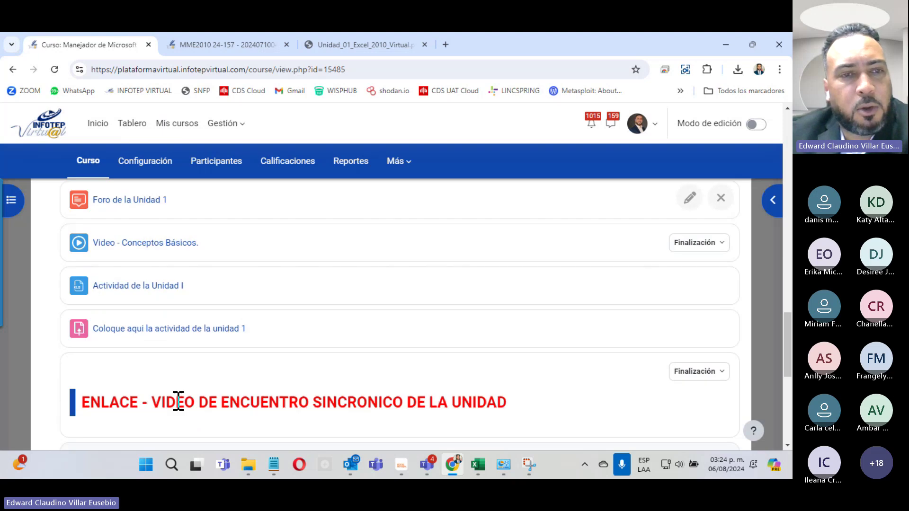
pyautogui.scroll(-1, 178, 401)
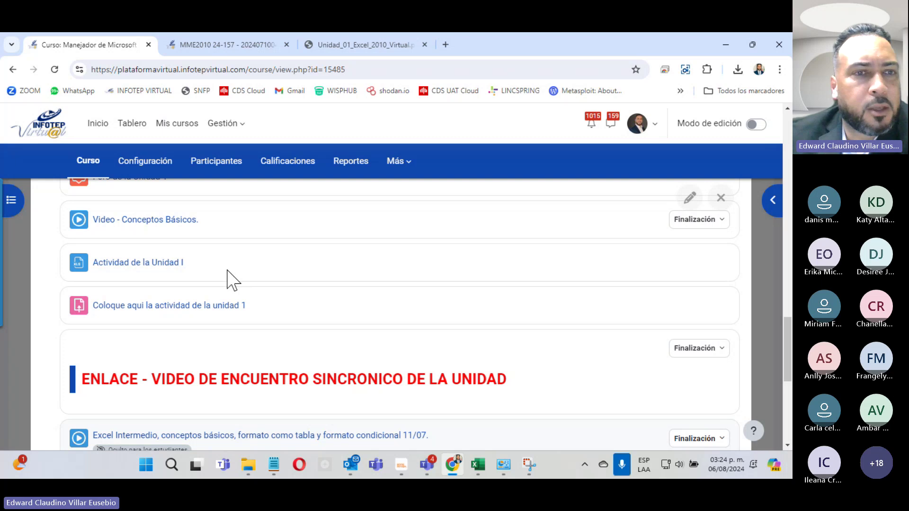
pyautogui.scroll(4, 198, 308)
pyautogui.scroll(-4, 177, 331)
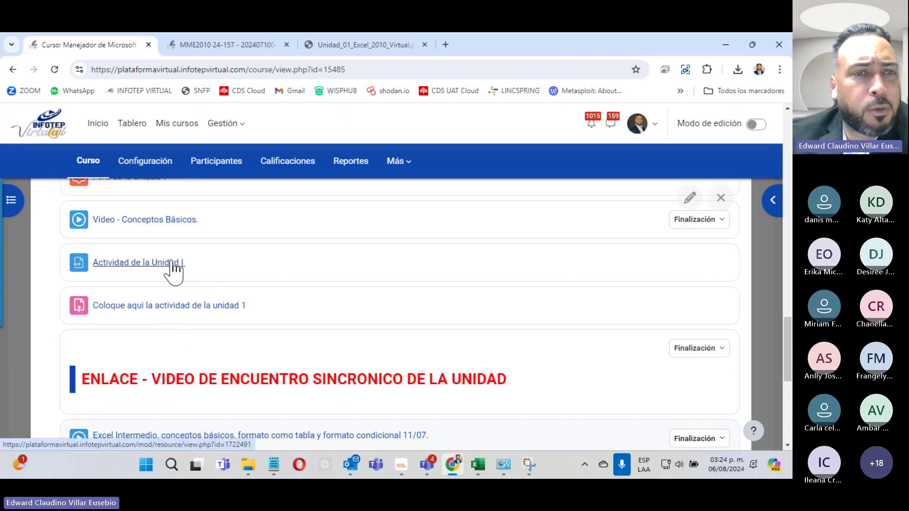
pyautogui.scroll(4, 227, 270)
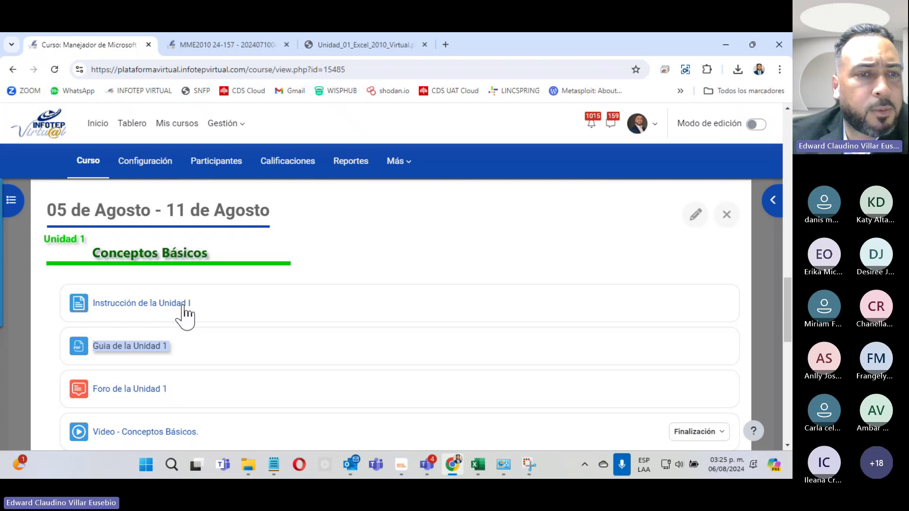
pyautogui.rightClick(132, 394)
pyautogui.press('Escape')
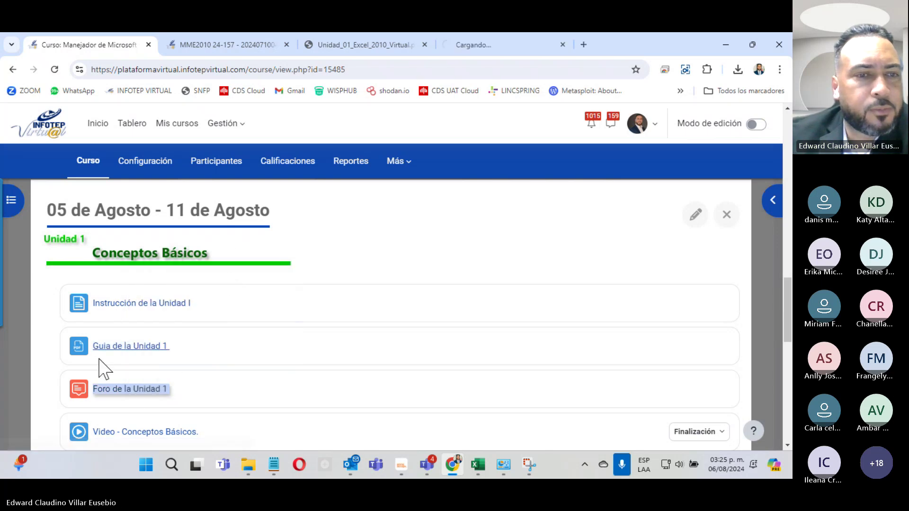
pyautogui.rightClick(141, 432)
pyautogui.click(208, 317)
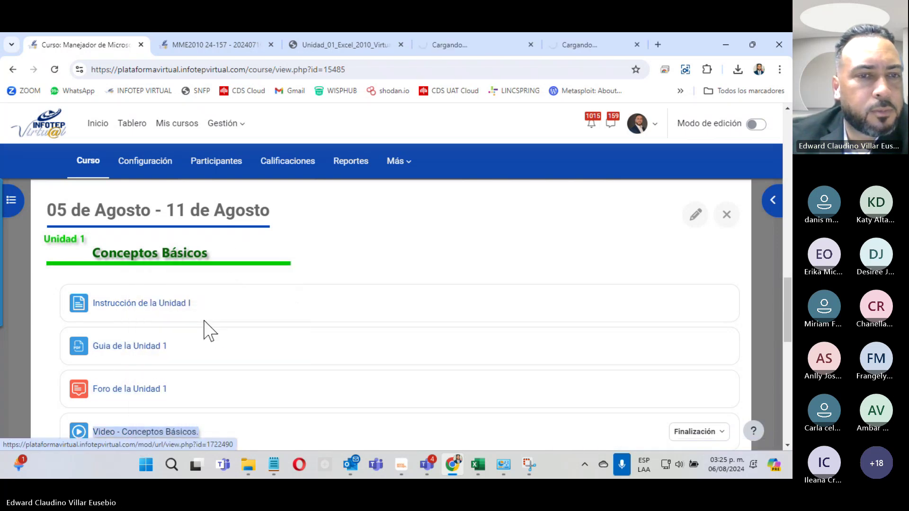
pyautogui.scroll(-4, 202, 339)
# Step: Download the 'Actividad de la Unidad I' workbook and switch to the Unit I instructions tab
pyautogui.rightClick(129, 268)
pyautogui.click(161, 283)
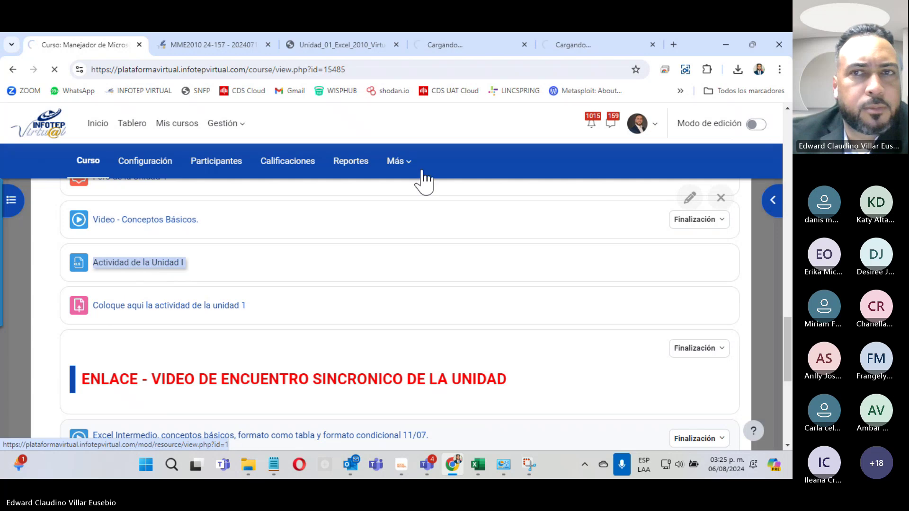
pyautogui.click(199, 38)
pyautogui.scroll(-3, 332, 268)
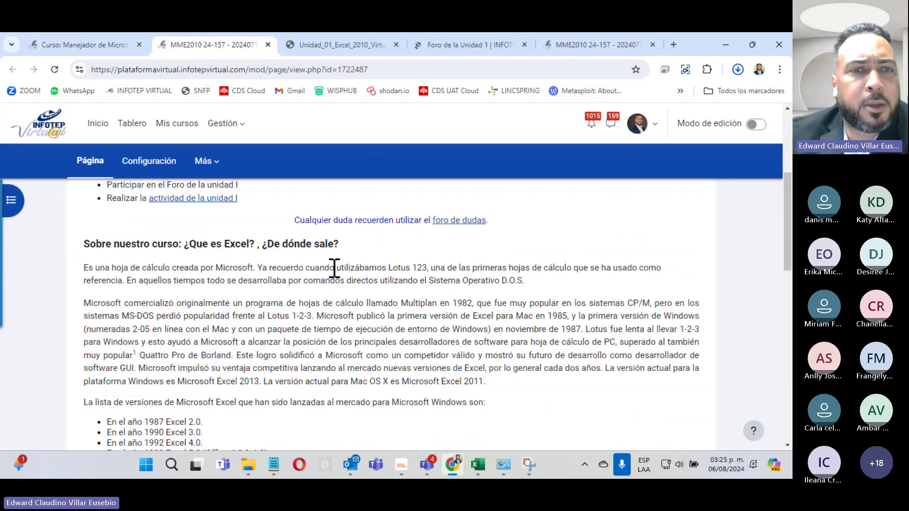
pyautogui.scroll(5, 332, 267)
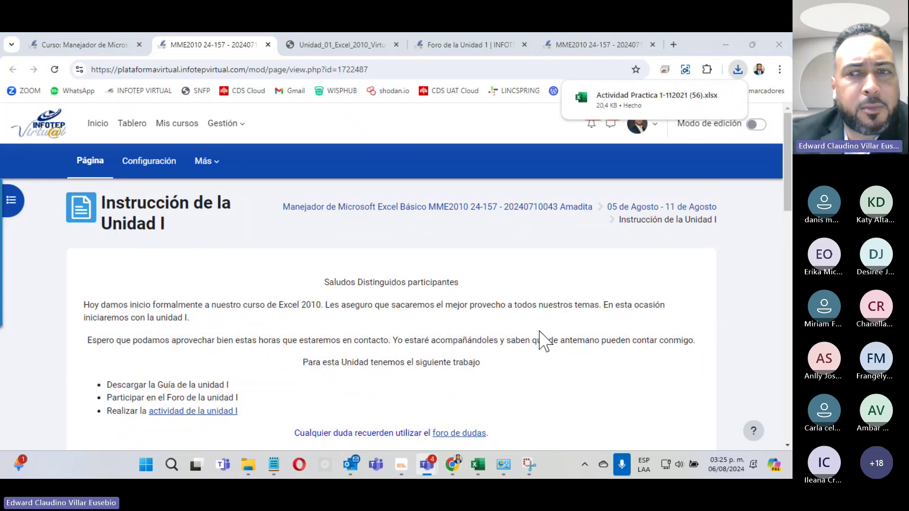
# Step: Scroll the instruction page down to 'Sobre nuestro curso: ¿Que es Excel?'
pyautogui.click(790, 196)
pyautogui.moveTo(790, 196); pyautogui.dragTo(792, 218)
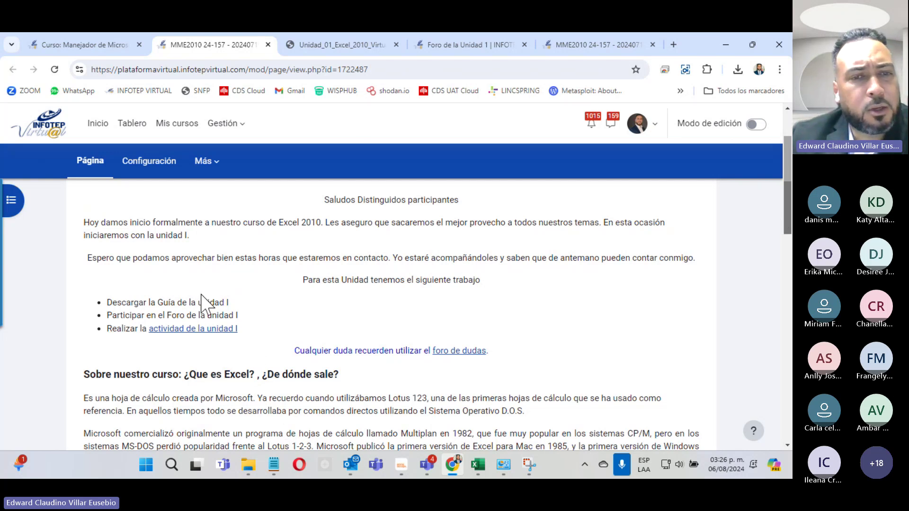
pyautogui.scroll(-4, 204, 303)
pyautogui.scroll(4, 204, 303)
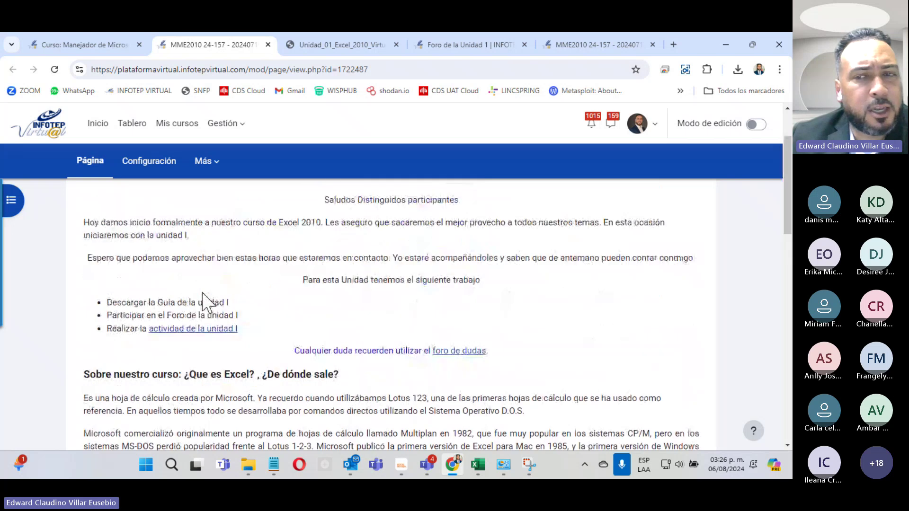
pyautogui.moveTo(784, 202); pyautogui.dragTo(785, 251)
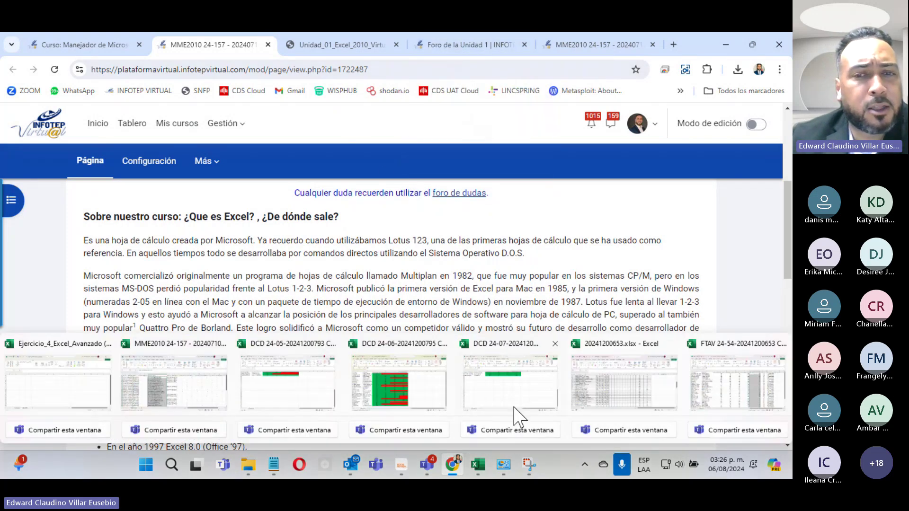
# Step: Close all Excel windows, discarding changes to the FTAV, 20241200653.xlsx and DCD 24-06 grade workbooks
pyautogui.rightClick(478, 470)
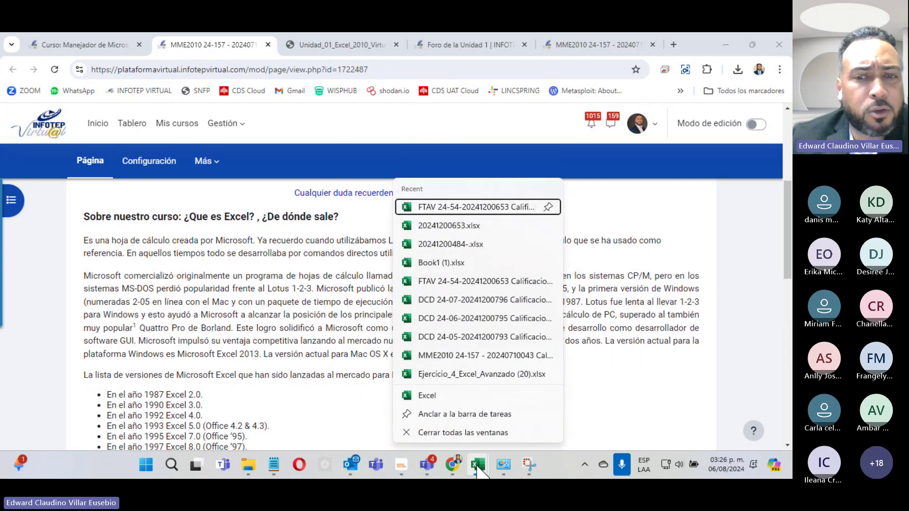
pyautogui.click(490, 431)
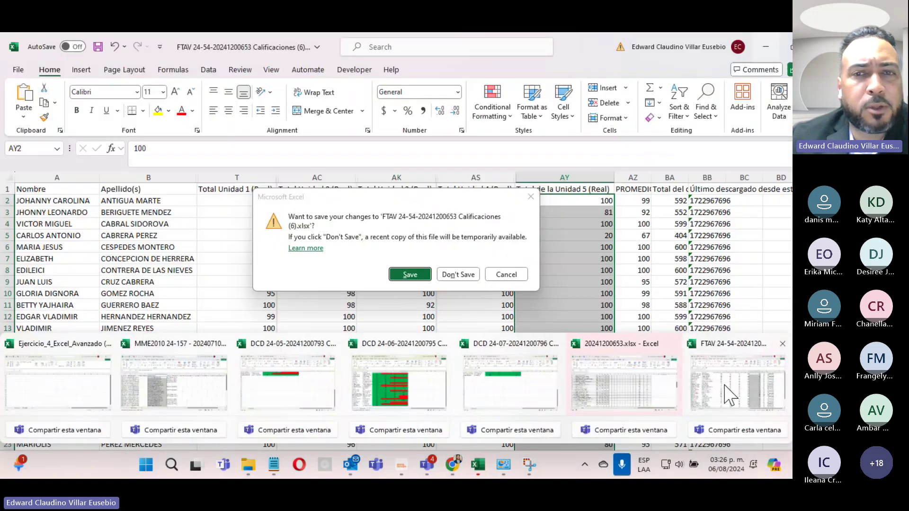
pyautogui.click(458, 275)
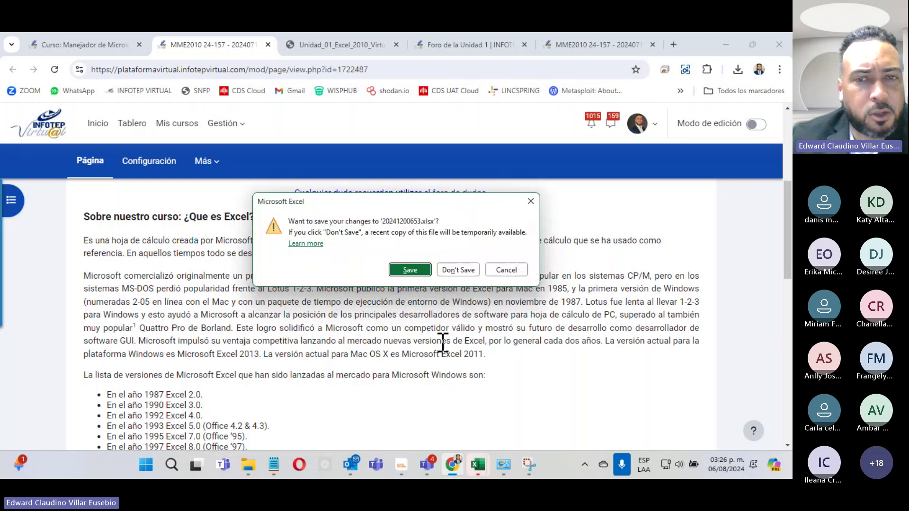
pyautogui.click(456, 269)
pyautogui.moveTo(477, 464)
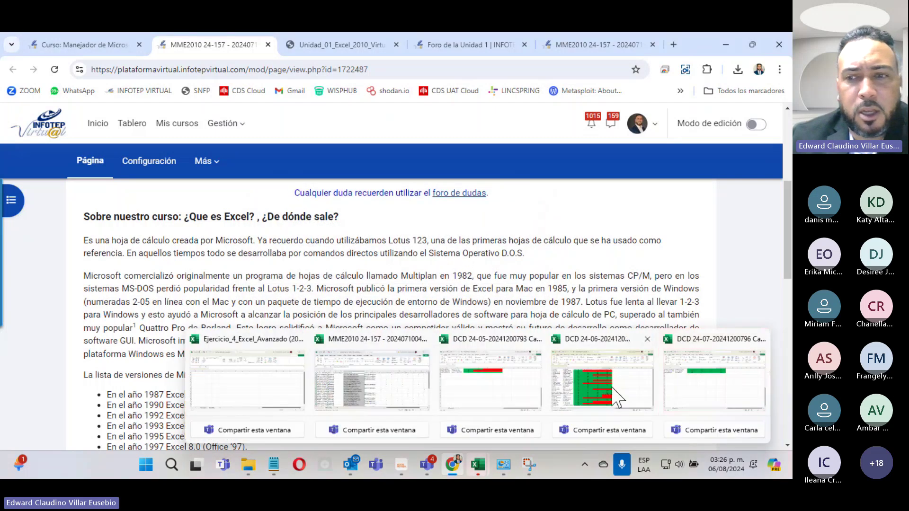
pyautogui.click(611, 387)
pyautogui.click(458, 275)
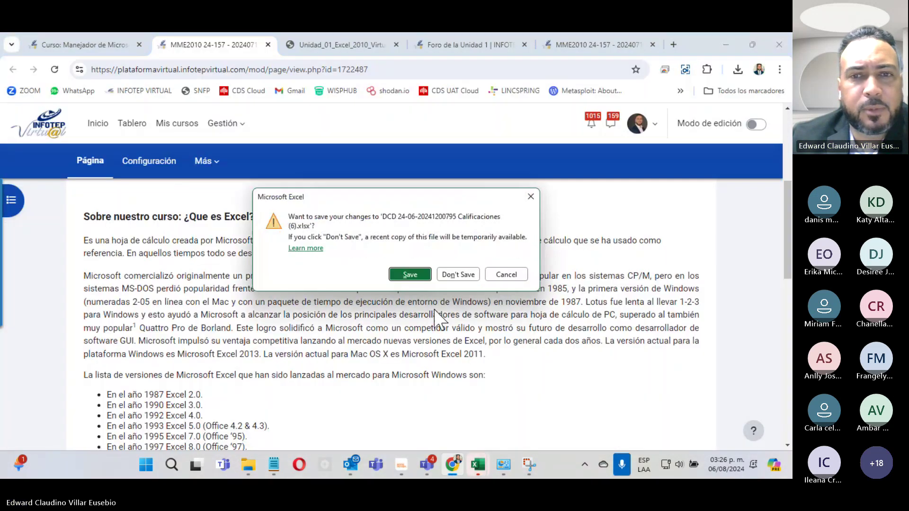
pyautogui.click(457, 273)
pyautogui.moveTo(477, 465)
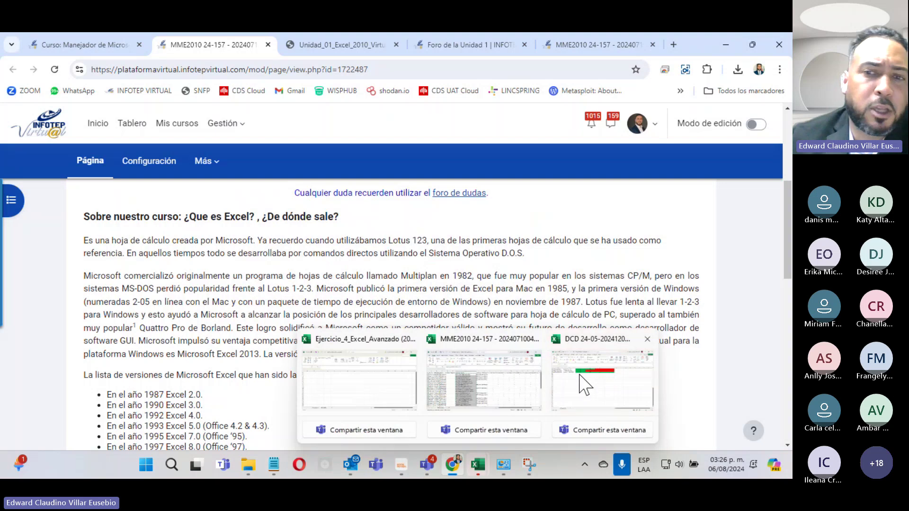
# Step: Discard the MME2010 grades workbook, keep Ejercicio_4_Excel_Avanzado (20).xlsx open, and minimize Excel
pyautogui.click(582, 381)
pyautogui.click(458, 275)
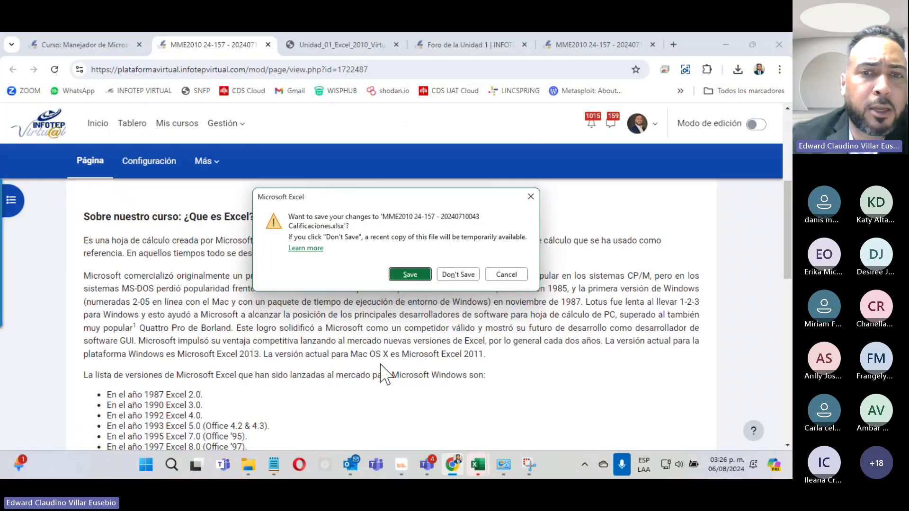
pyautogui.click(458, 274)
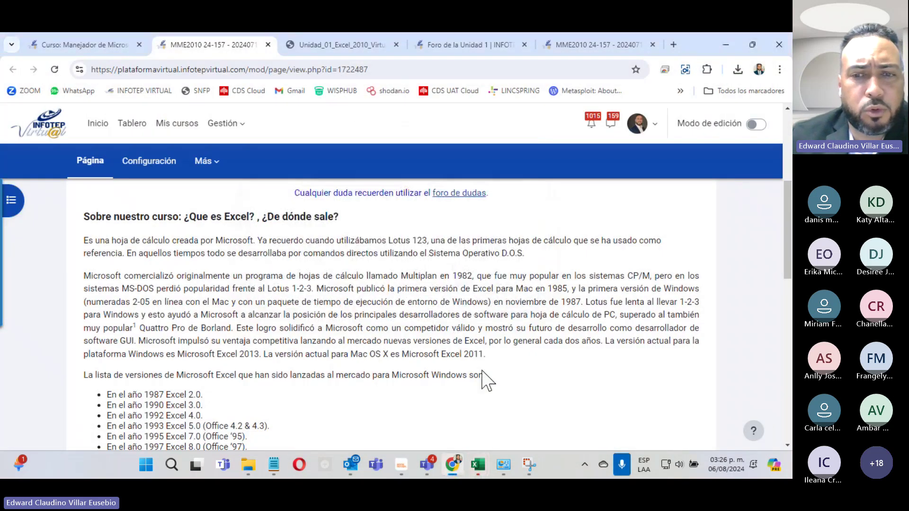
pyautogui.moveTo(477, 465)
pyautogui.click(511, 407)
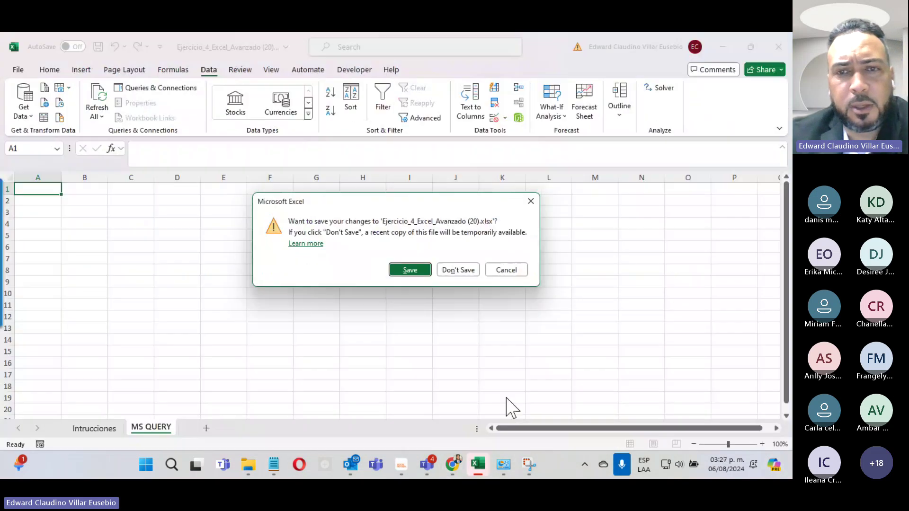
pyautogui.click(492, 272)
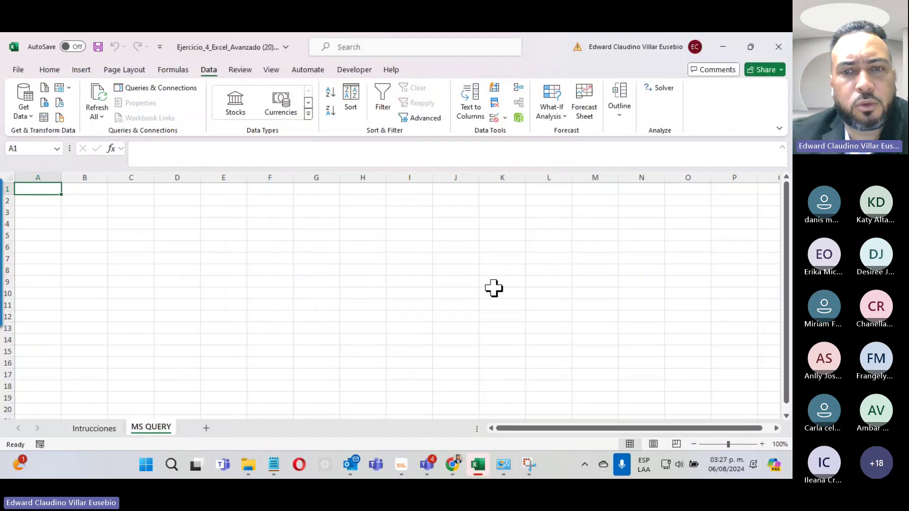
pyautogui.click(723, 46)
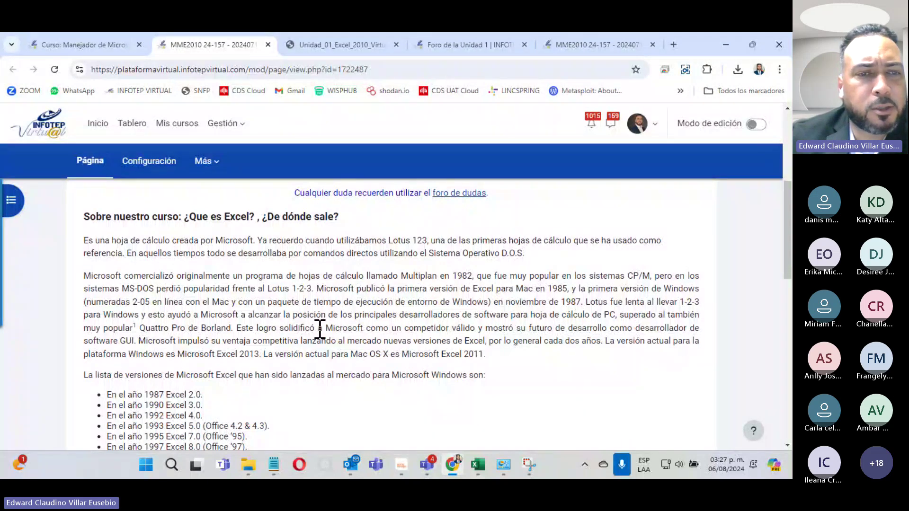
# Step: Close the extra MME2010 tab and switch to the Unidad_01 PDF guide tab
pyautogui.scroll(-4, 319, 331)
pyautogui.scroll(4, 319, 332)
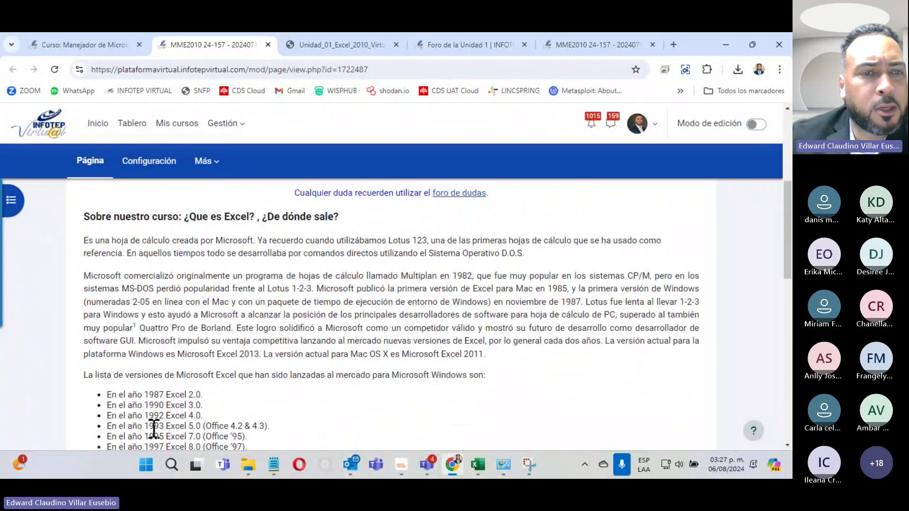
pyautogui.scroll(-4, 295, 396)
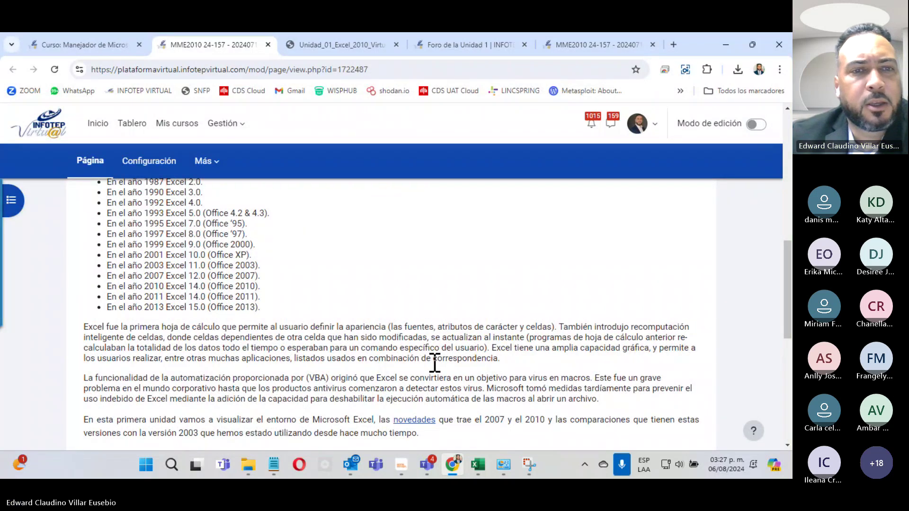
pyautogui.scroll(-4, 433, 362)
pyautogui.scroll(2, 146, 342)
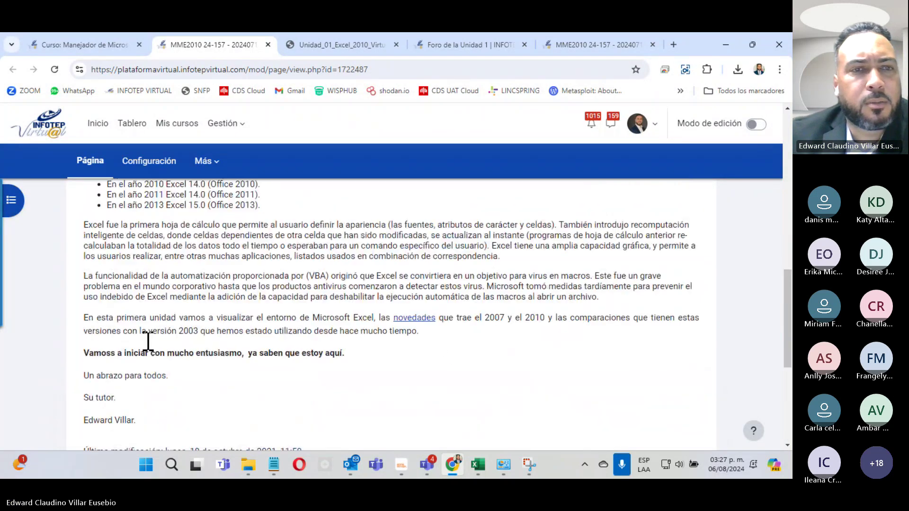
pyautogui.scroll(2, 146, 344)
pyautogui.click(341, 45)
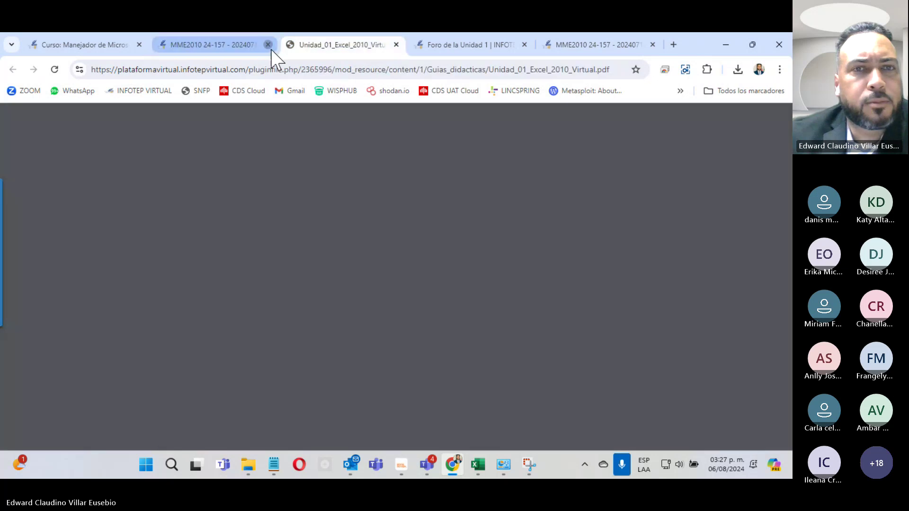
pyautogui.click(268, 44)
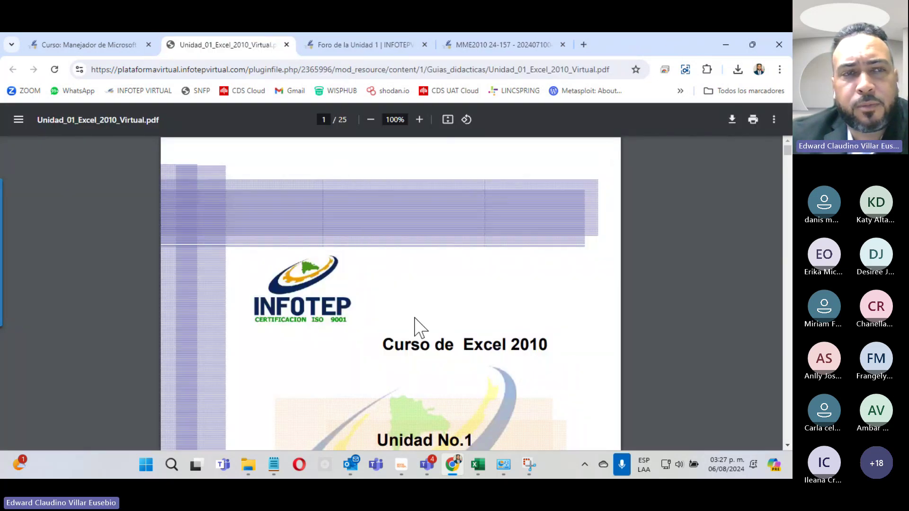
# Step: Scroll the Unit 1 guide to page 4, showing Opciones de Excel and Filas y columnas
pyautogui.scroll(-4, 407, 325)
pyautogui.scroll(4, 403, 326)
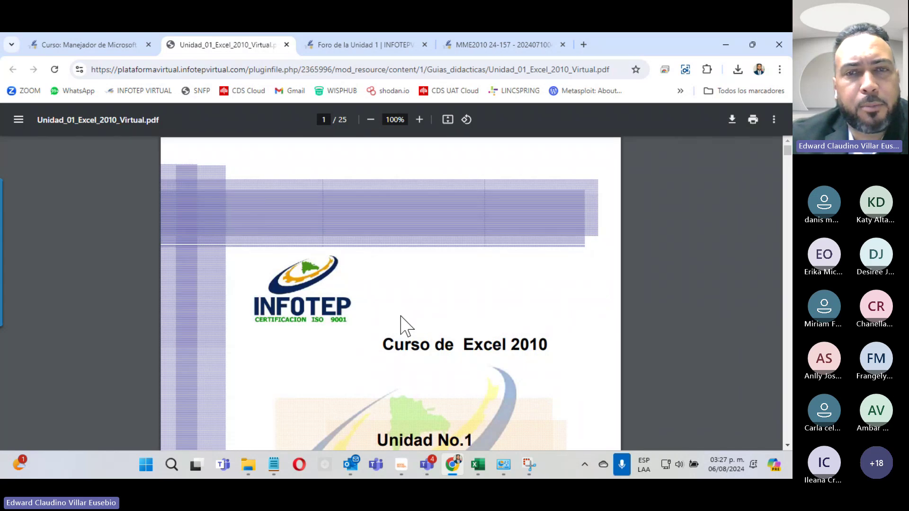
pyautogui.scroll(-4, 400, 326)
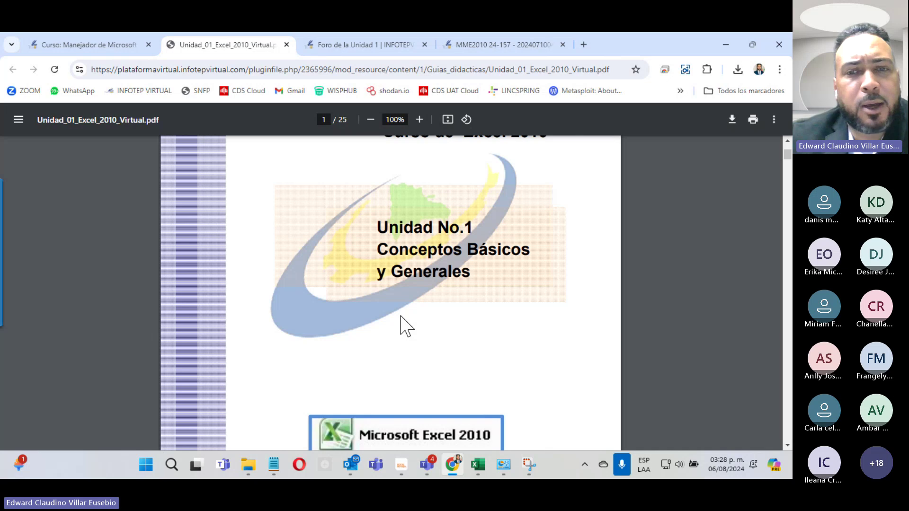
pyautogui.scroll(-4, 403, 326)
pyautogui.scroll(-8, 403, 325)
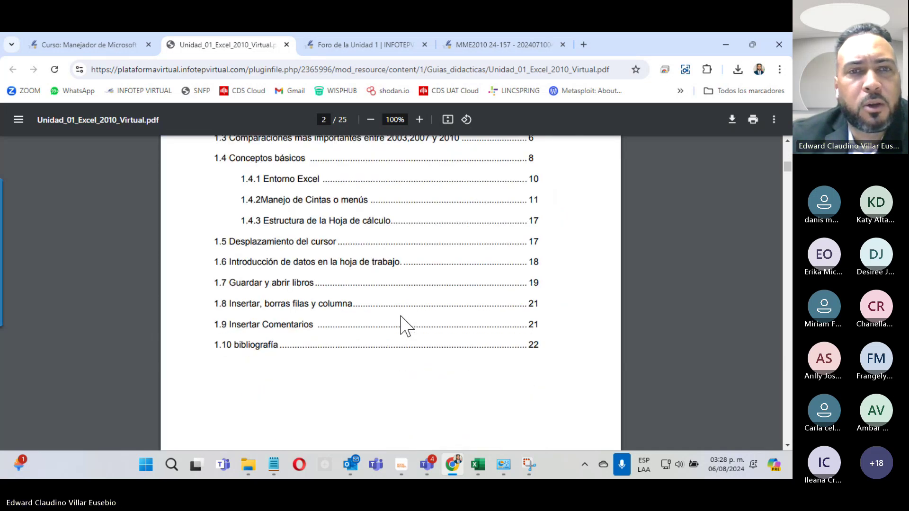
pyautogui.scroll(4, 403, 326)
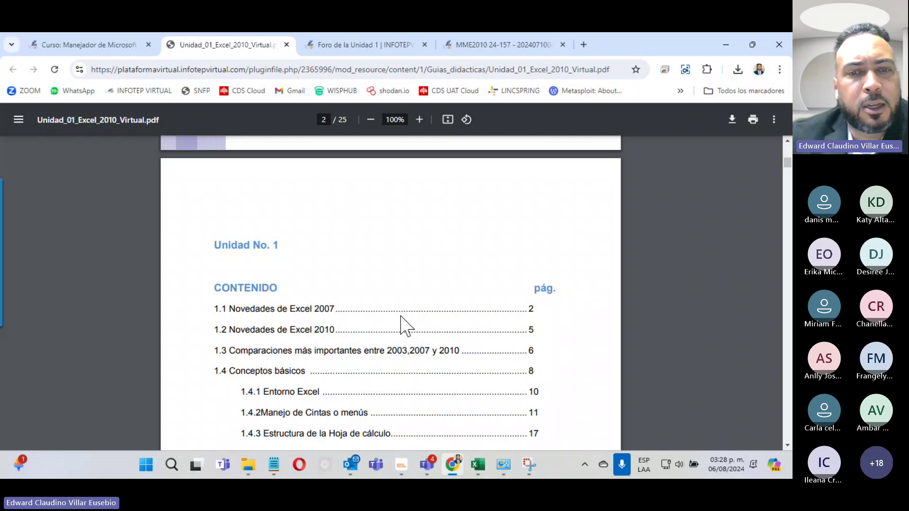
pyautogui.scroll(-5, 403, 326)
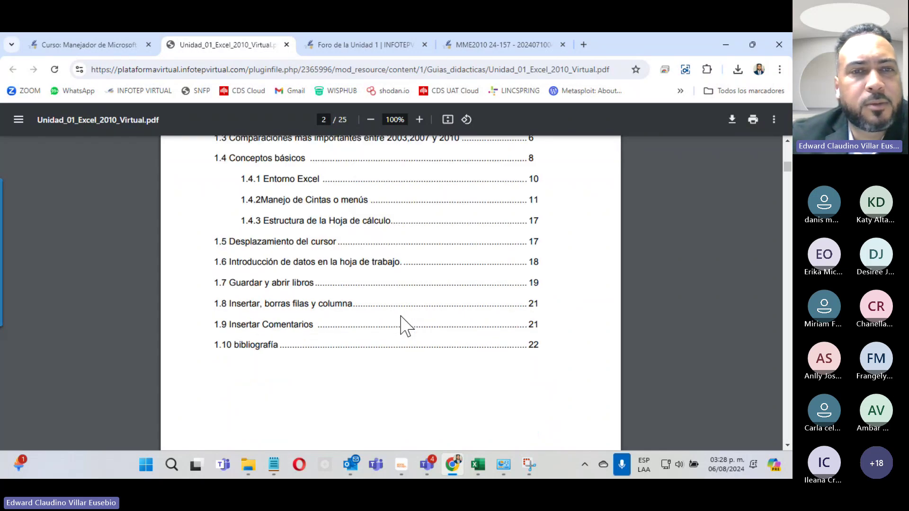
pyautogui.scroll(-1, 403, 326)
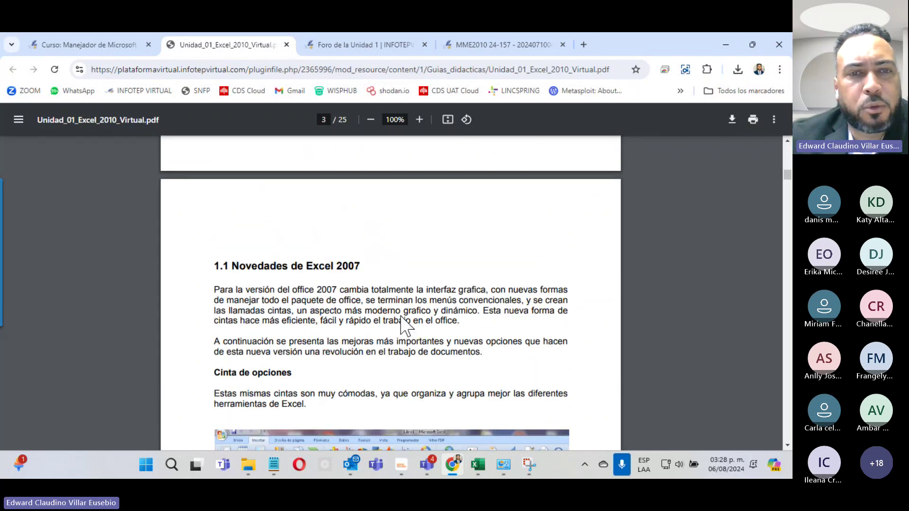
pyautogui.scroll(-5, 401, 324)
pyautogui.scroll(-4, 401, 324)
pyautogui.scroll(-3, 401, 325)
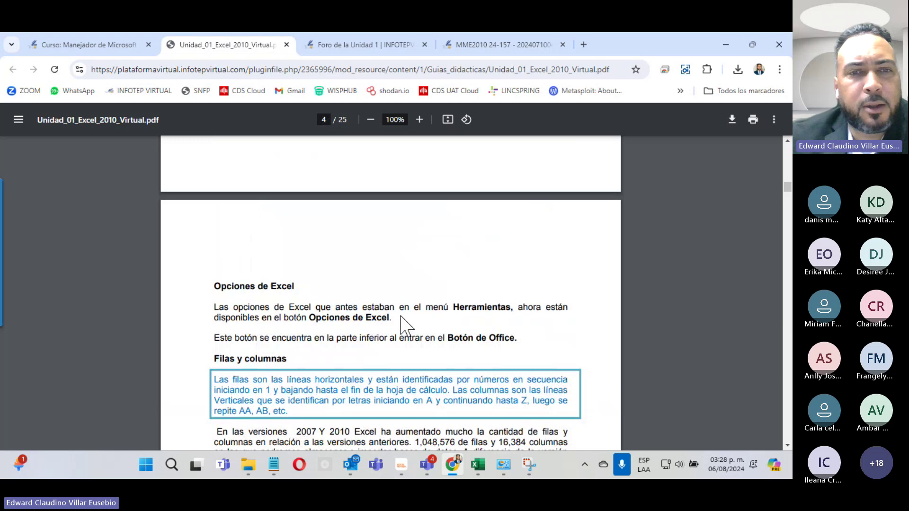
pyautogui.scroll(-4, 402, 325)
pyautogui.scroll(4, 402, 324)
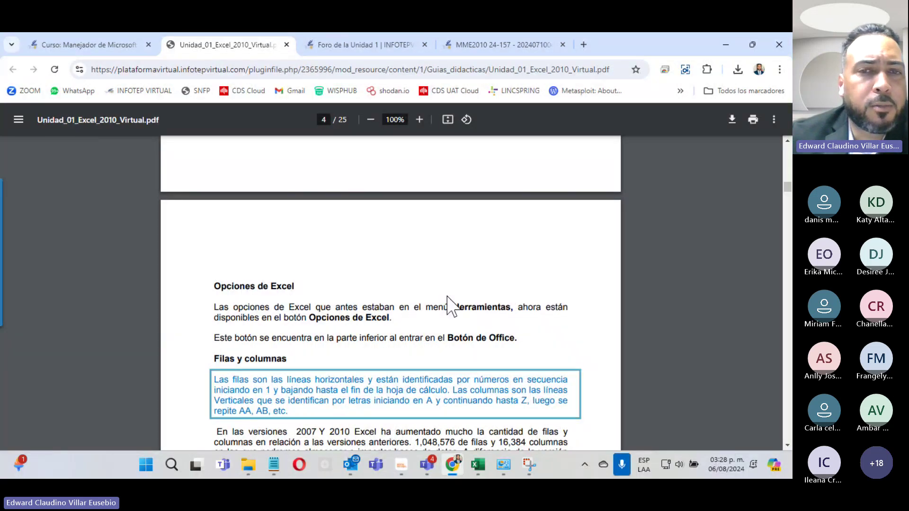
# Step: Bring the Excel workbook forward, after briefly searching 'excel' in Start
pyautogui.click(478, 465)
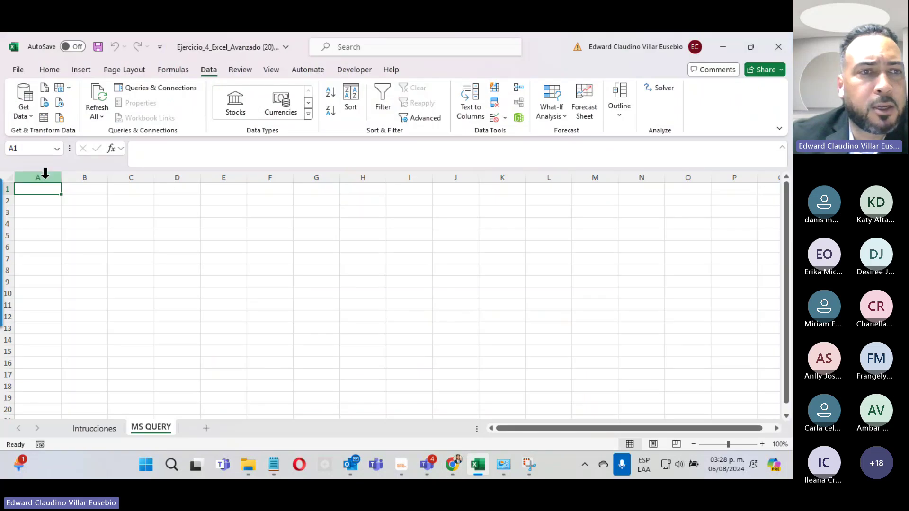
pyautogui.click(154, 465)
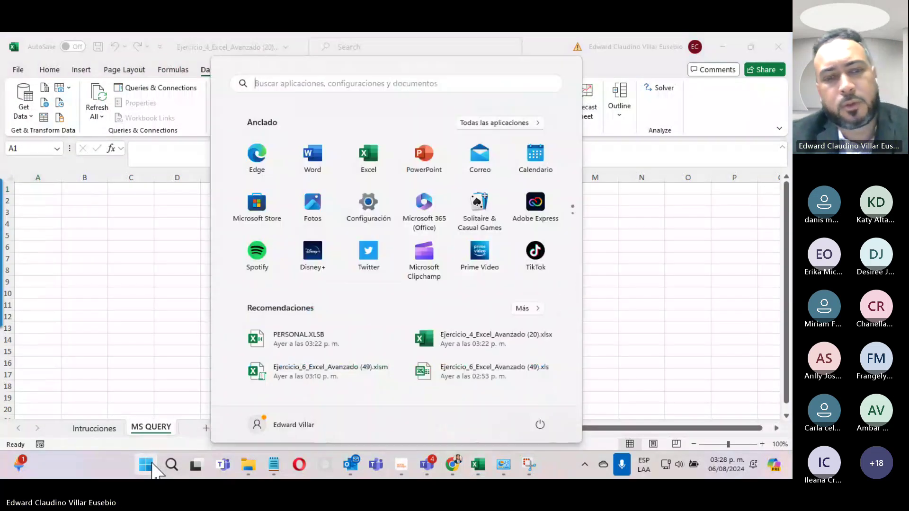
pyautogui.write('excel')
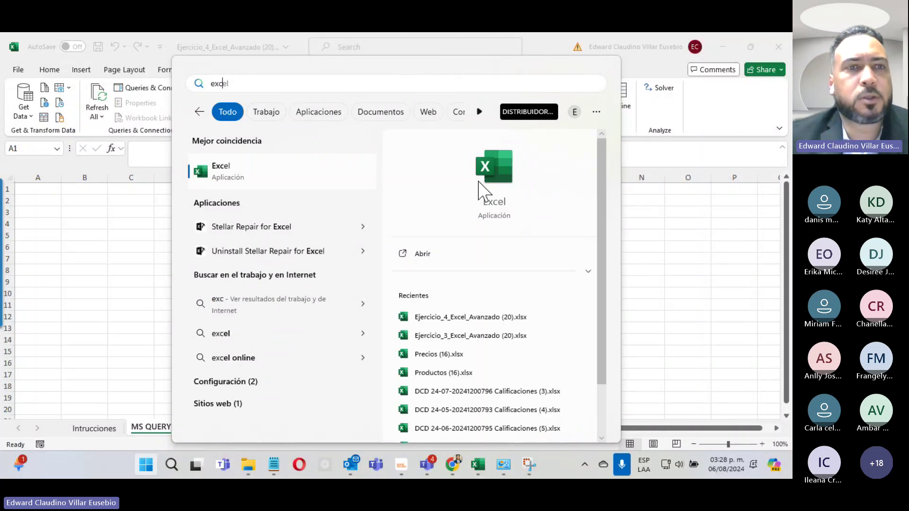
pyautogui.click(167, 260)
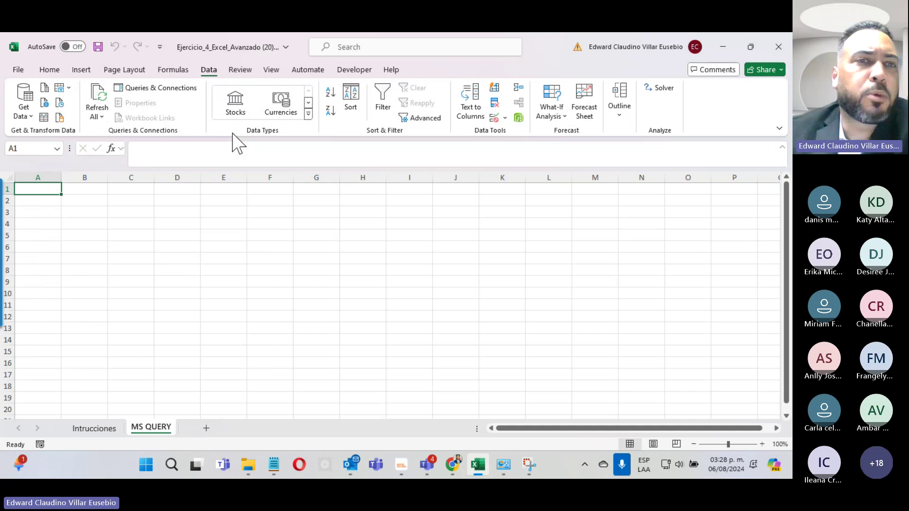
# Step: Select columns D, E, F and G, then rows 2, 4, 5 and 7 on the MS QUERY sheet
pyautogui.click(178, 175)
pyautogui.click(234, 178)
pyautogui.click(269, 177)
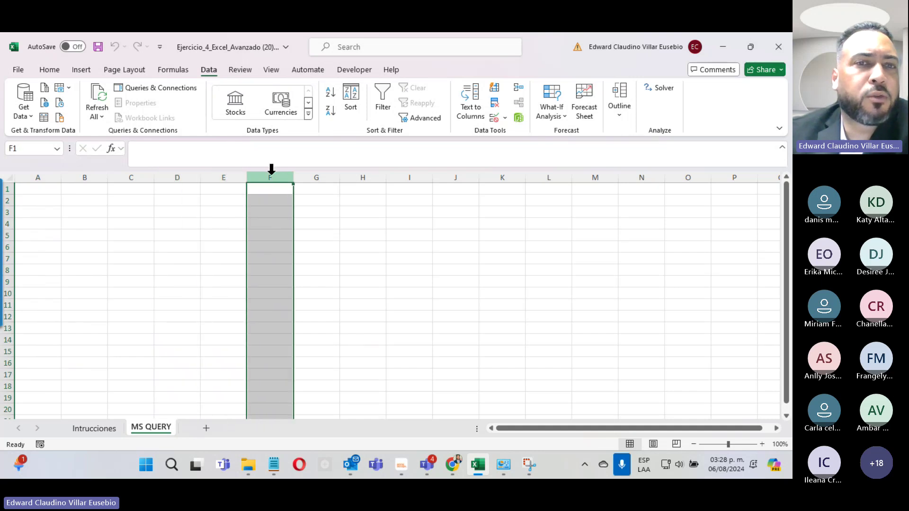
pyautogui.click(316, 177)
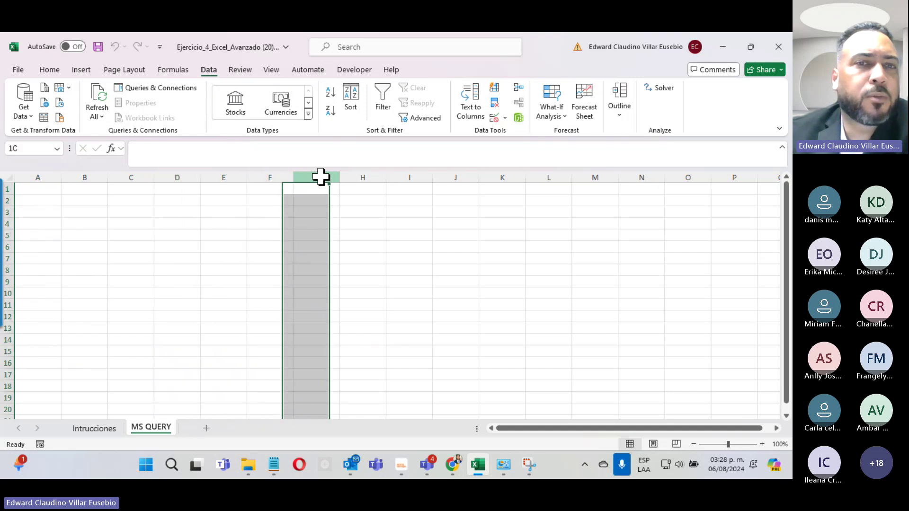
pyautogui.click(6, 200)
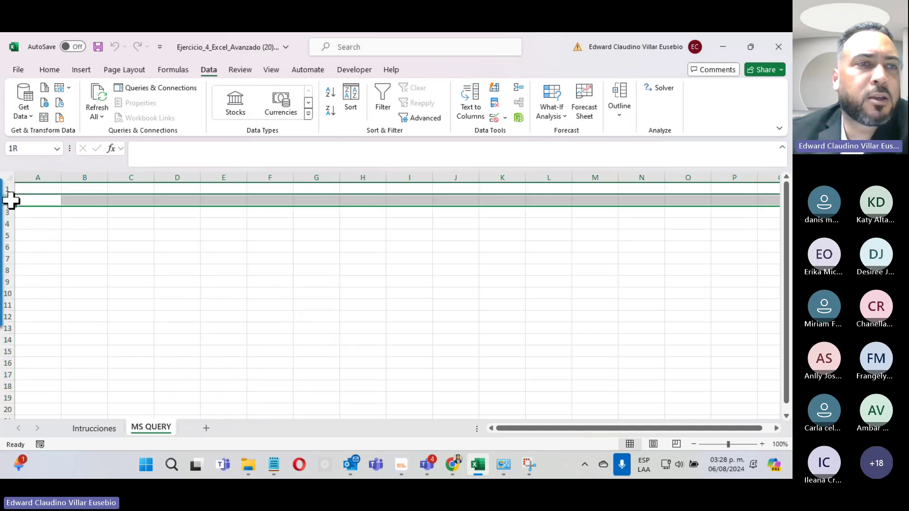
pyautogui.click(6, 224)
pyautogui.click(7, 237)
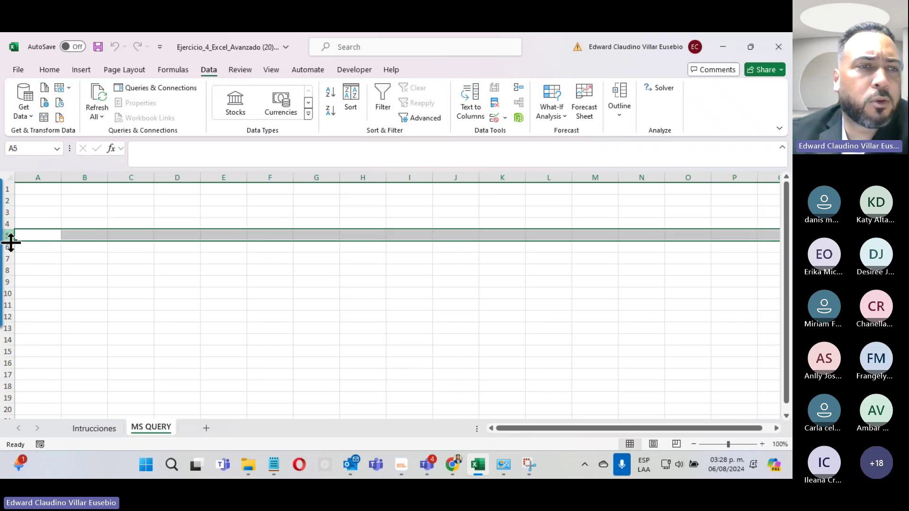
pyautogui.click(5, 258)
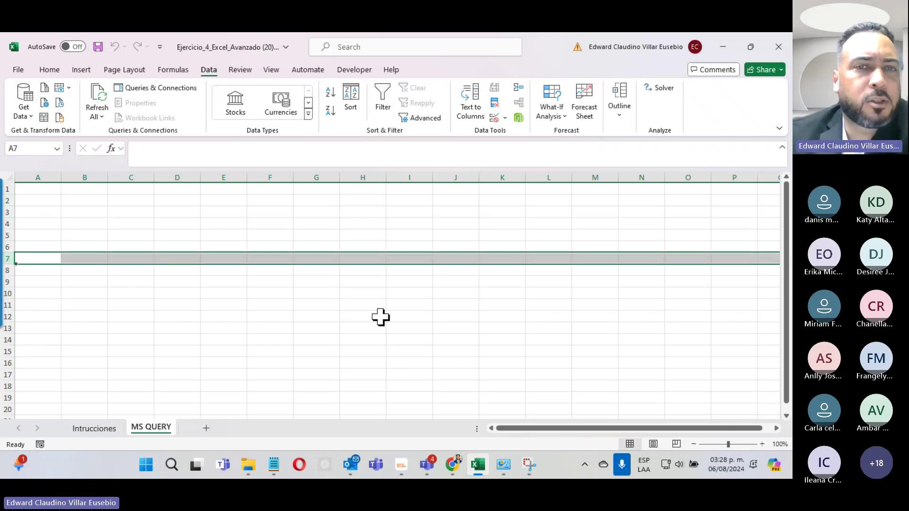
# Step: Select cells G12, E6, I13, F4 and F7 and columns F and H, pointing out F4 in the Name Box
pyautogui.click(320, 320)
pyautogui.click(241, 247)
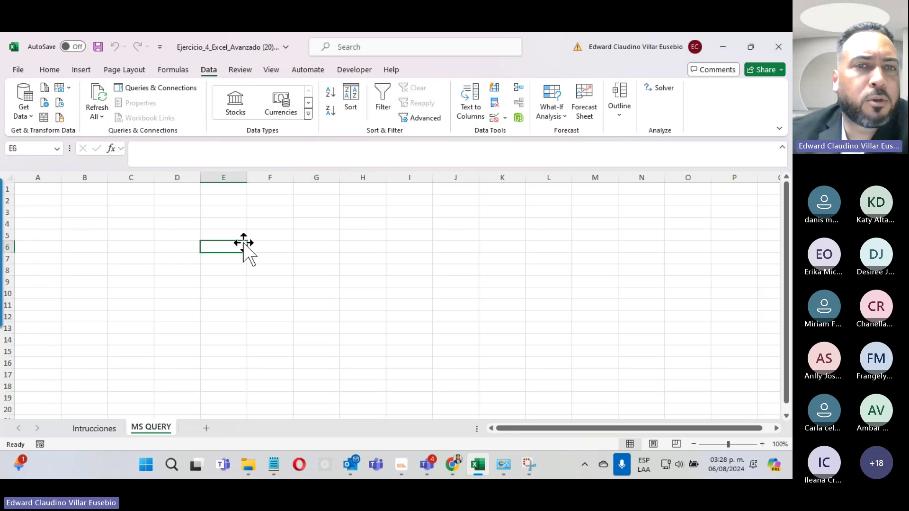
pyautogui.click(276, 176)
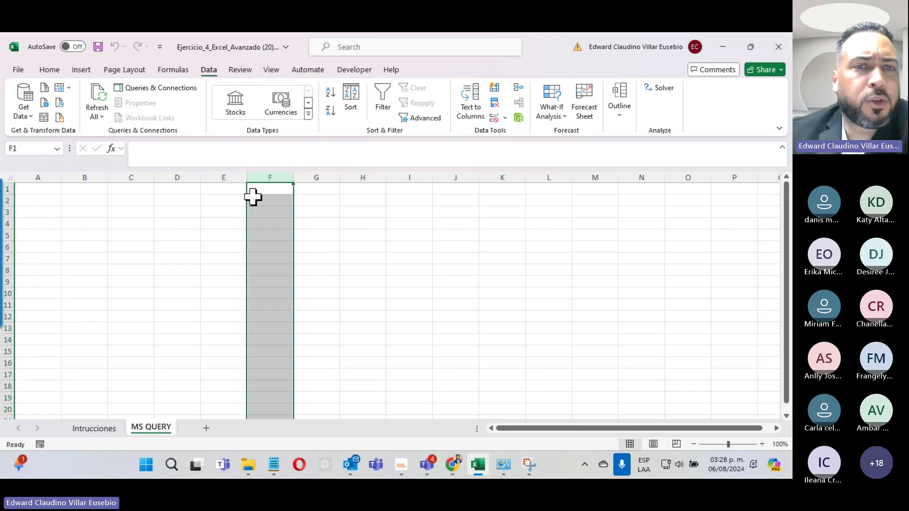
pyautogui.click(408, 328)
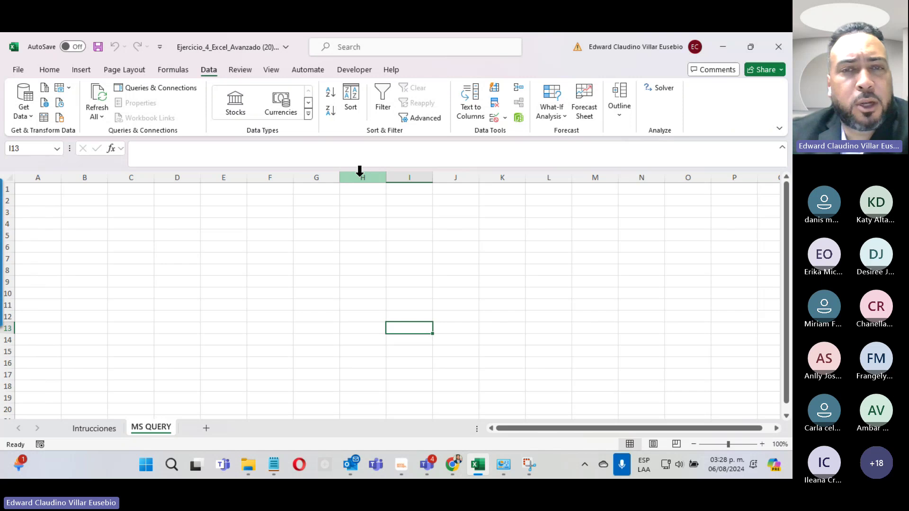
pyautogui.click(360, 176)
pyautogui.click(270, 226)
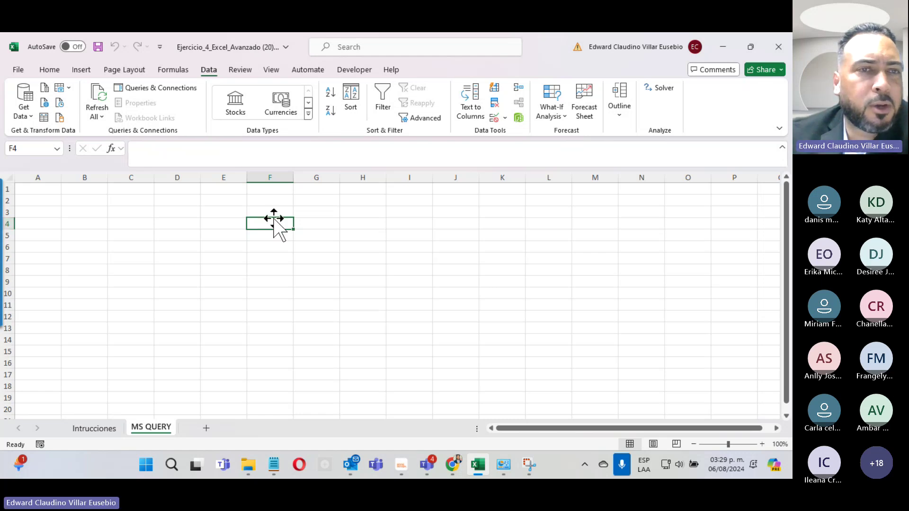
pyautogui.click(21, 149)
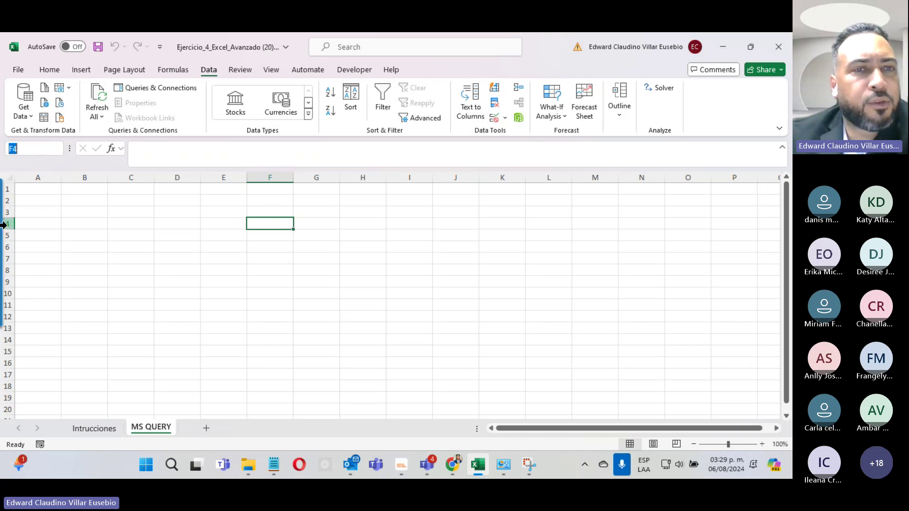
pyautogui.click(269, 255)
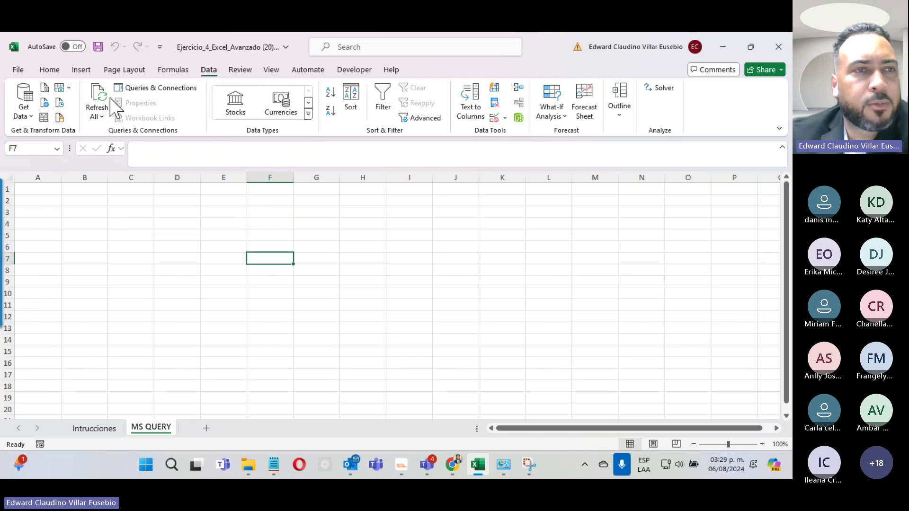
# Step: Move Spanish to the top of Excel's Options > Language display list, then close Excel
pyautogui.click(18, 70)
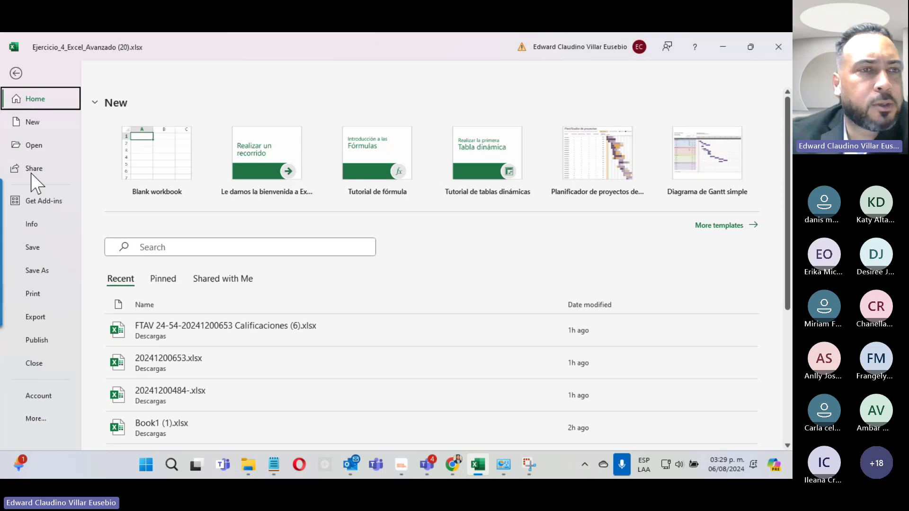
pyautogui.click(50, 226)
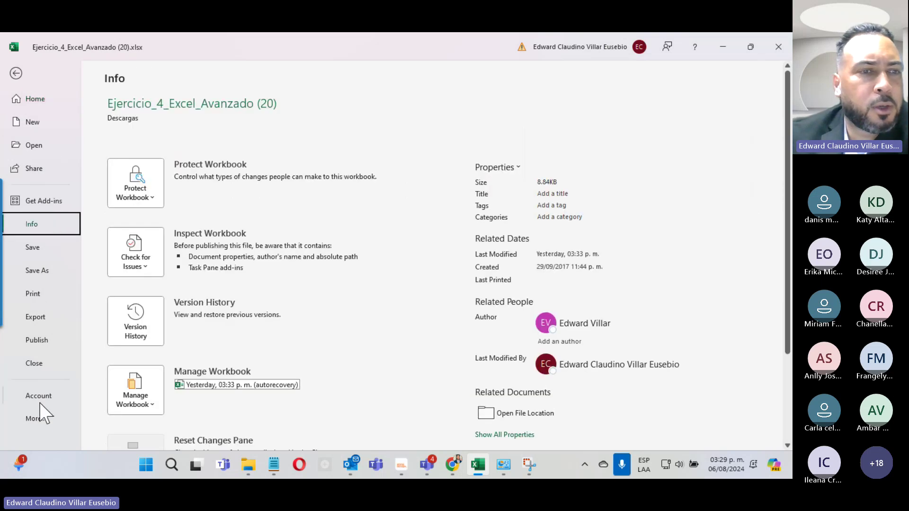
pyautogui.click(46, 419)
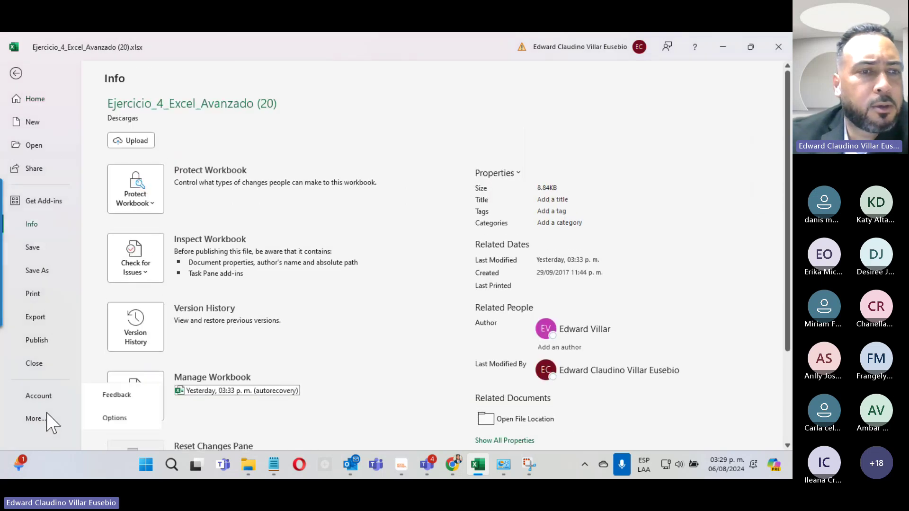
pyautogui.click(121, 419)
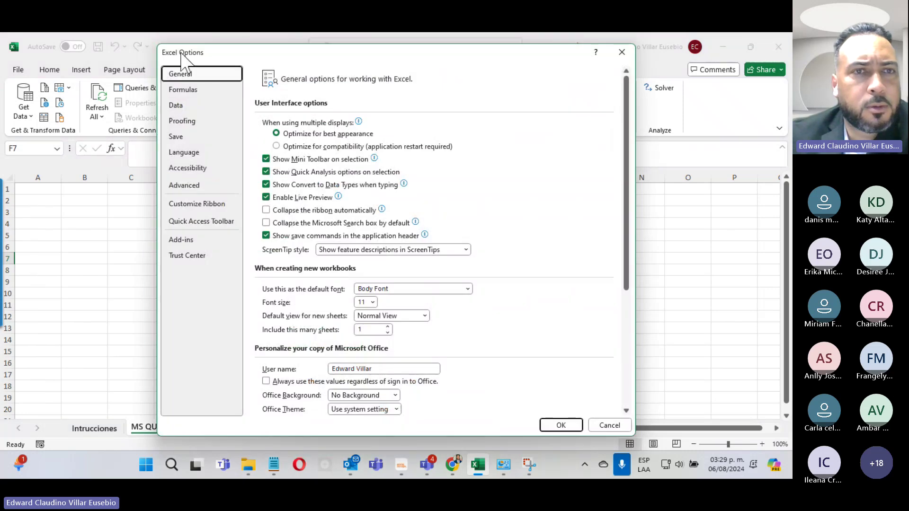
pyautogui.click(184, 152)
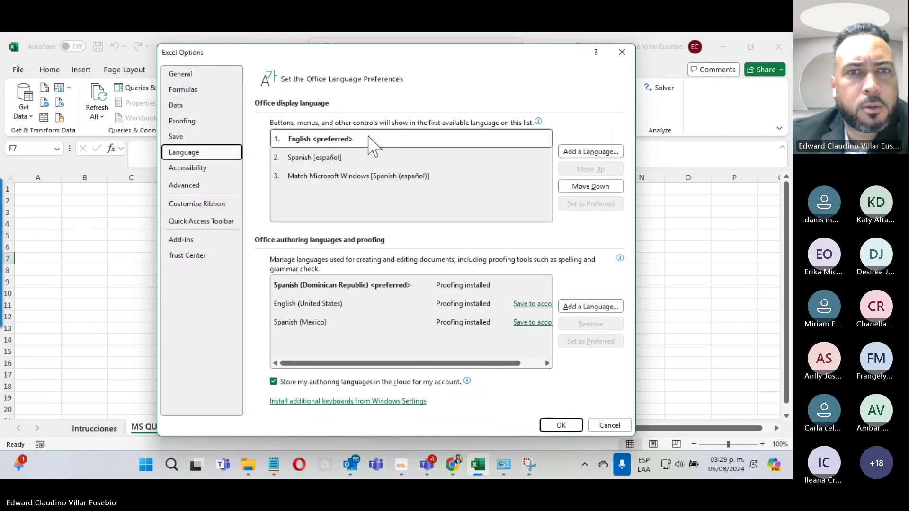
pyautogui.click(349, 156)
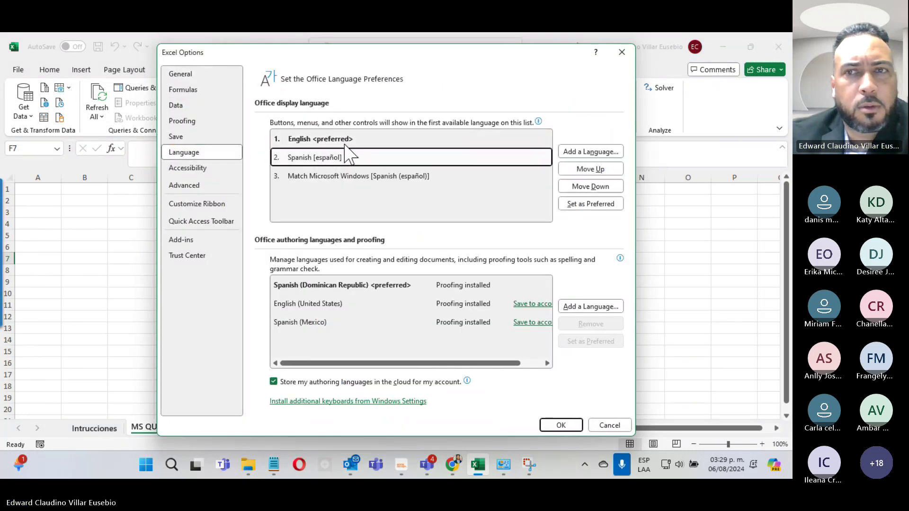
pyautogui.click(580, 171)
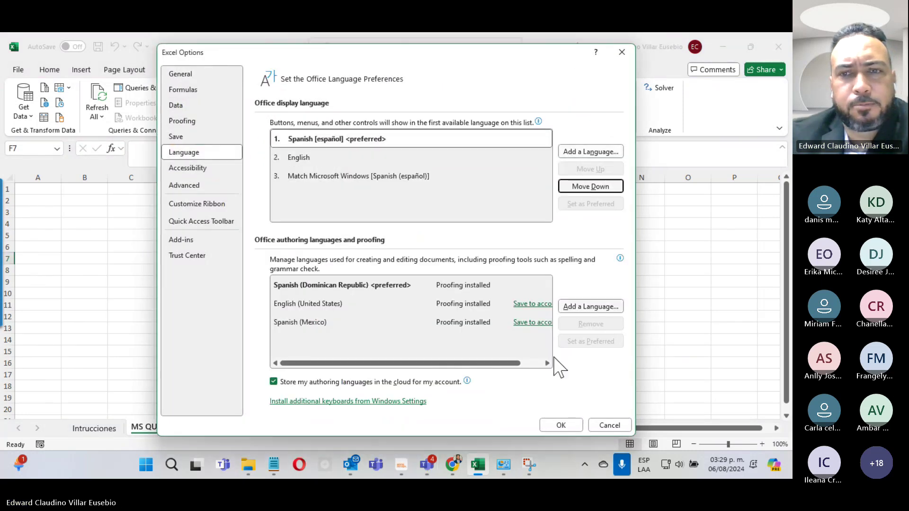
pyautogui.click(567, 425)
pyautogui.click(493, 272)
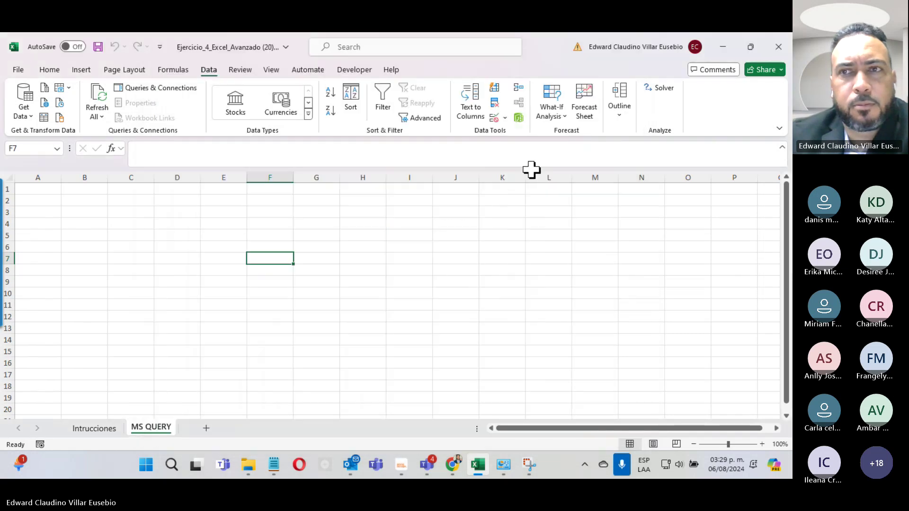
pyautogui.click(779, 47)
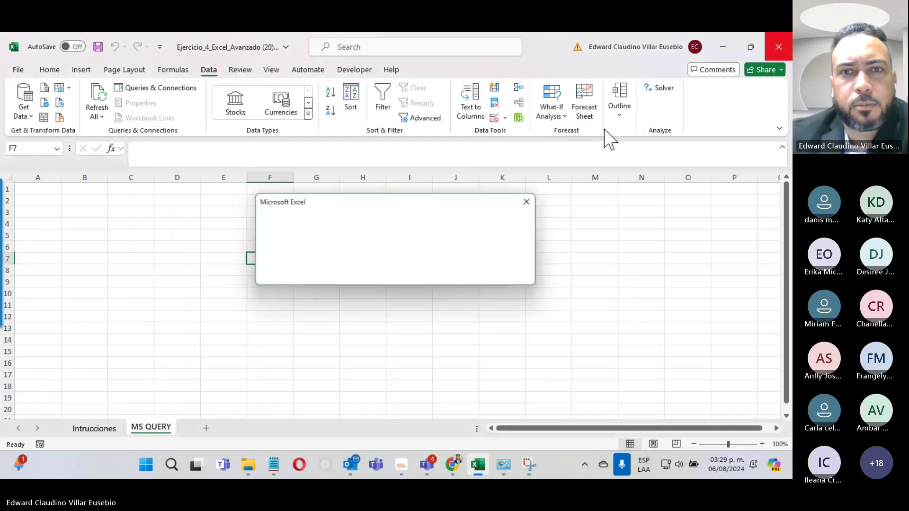
pyautogui.click(461, 273)
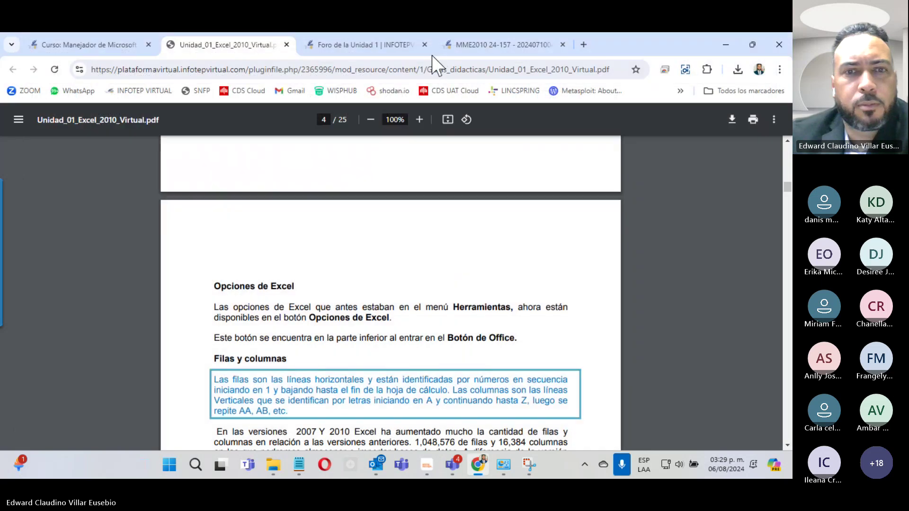
# Step: Highlight the XLS, XLSX and XLSM extensions in page 4's Extensión de libros paragraph
pyautogui.scroll(-4, 431, 282)
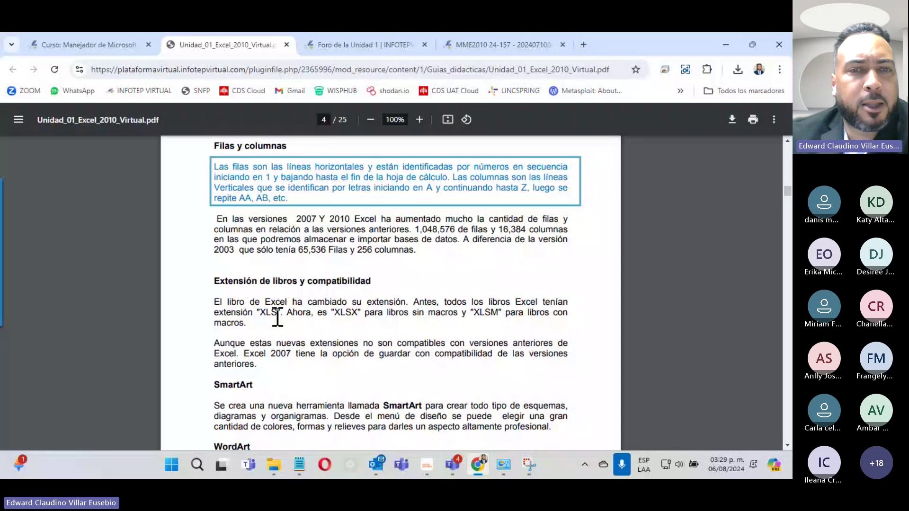
pyautogui.moveTo(264, 312); pyautogui.dragTo(278, 313)
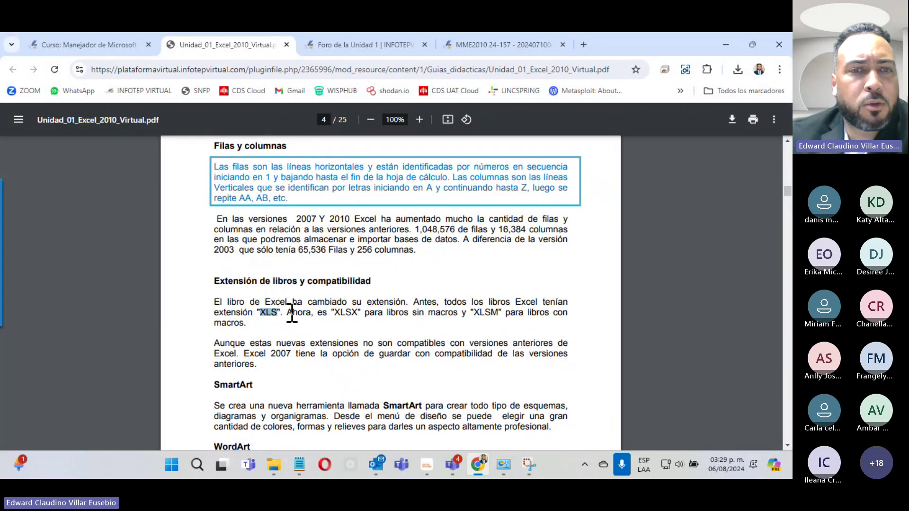
pyautogui.moveTo(334, 316); pyautogui.dragTo(349, 316)
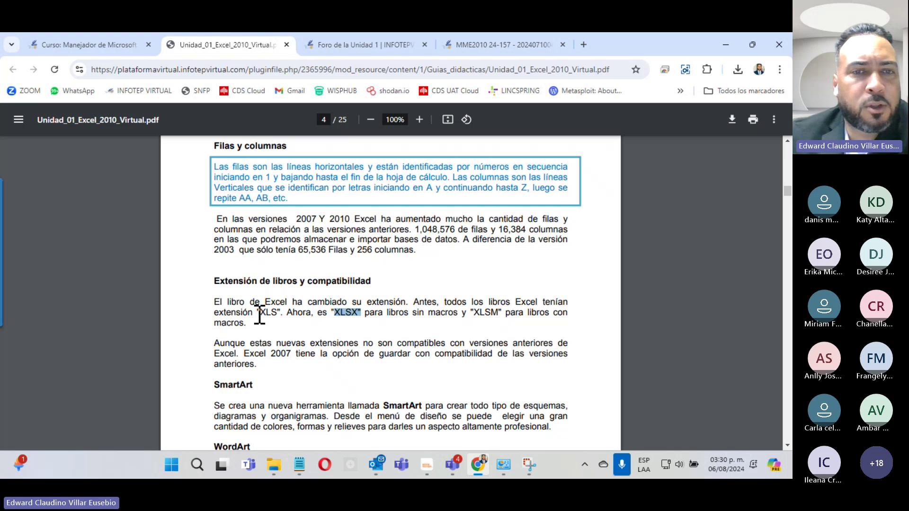
pyautogui.moveTo(258, 313); pyautogui.dragTo(277, 313)
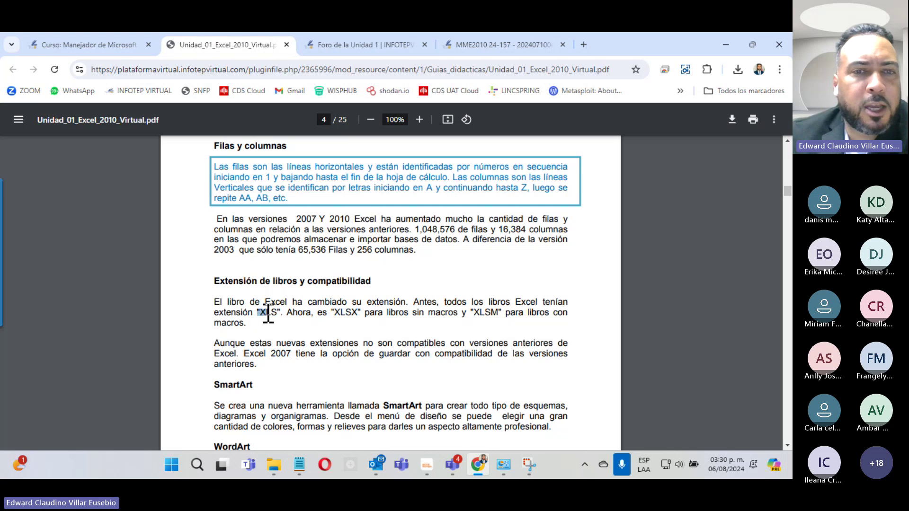
pyautogui.click(338, 317)
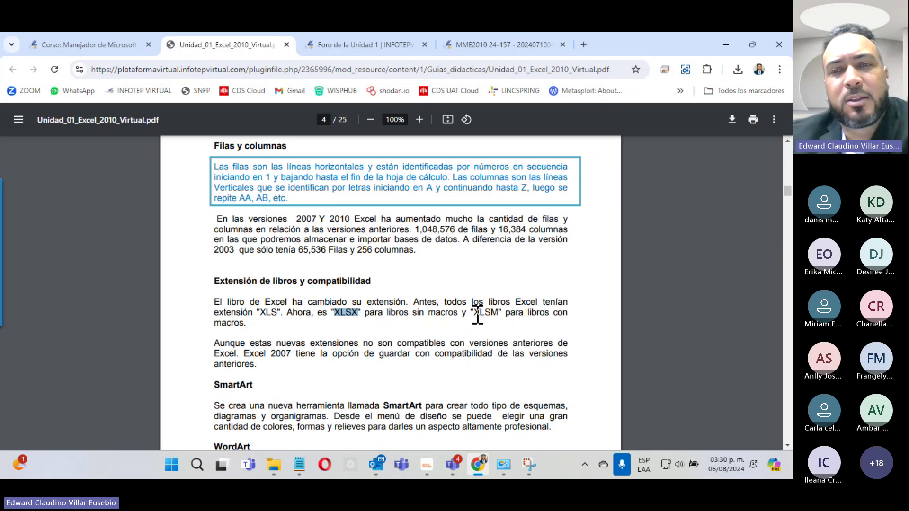
pyautogui.moveTo(473, 313); pyautogui.dragTo(494, 313)
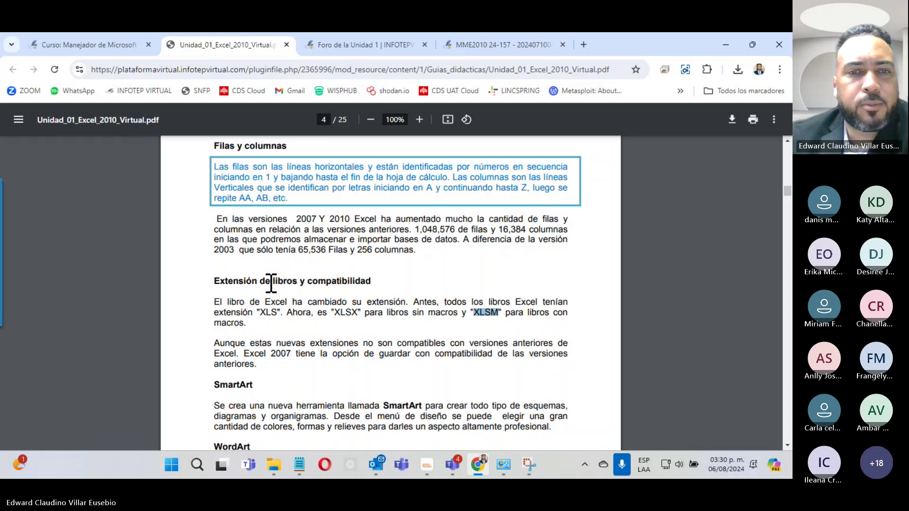
# Step: Scroll down the guide and highlight the 1978 and 1979 Excel history paragraphs
pyautogui.scroll(-4, 317, 327)
pyautogui.scroll(-5, 316, 326)
pyautogui.scroll(-5, 317, 327)
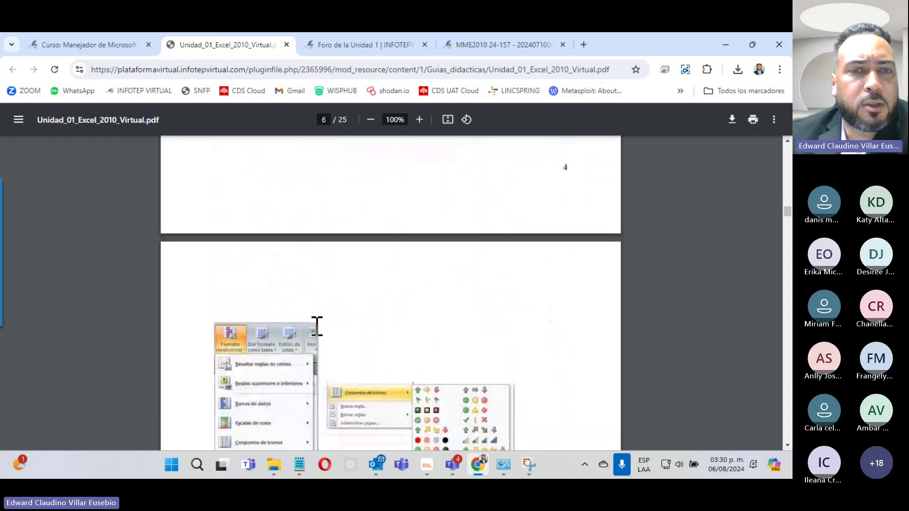
pyautogui.scroll(-5, 317, 327)
pyautogui.scroll(-6, 316, 326)
pyautogui.scroll(-6, 316, 327)
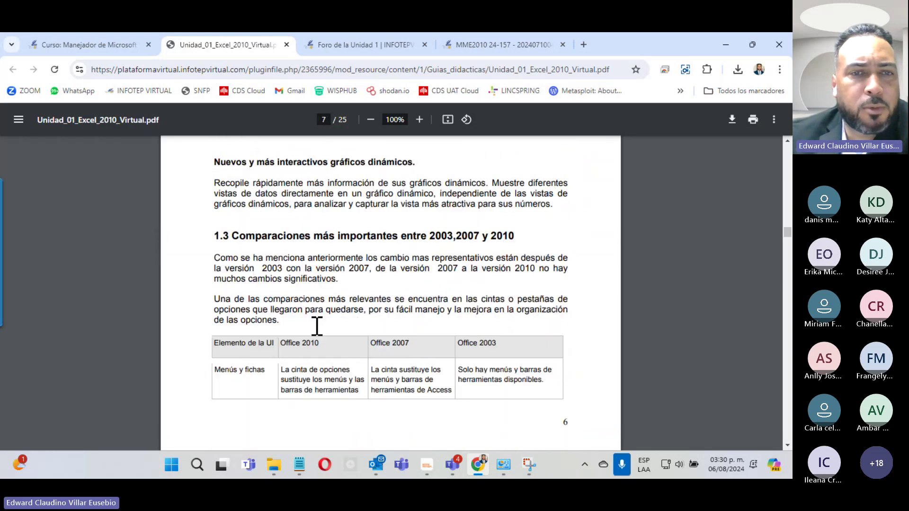
pyautogui.scroll(-4, 316, 327)
pyautogui.scroll(-5, 317, 327)
pyautogui.scroll(-5, 317, 327)
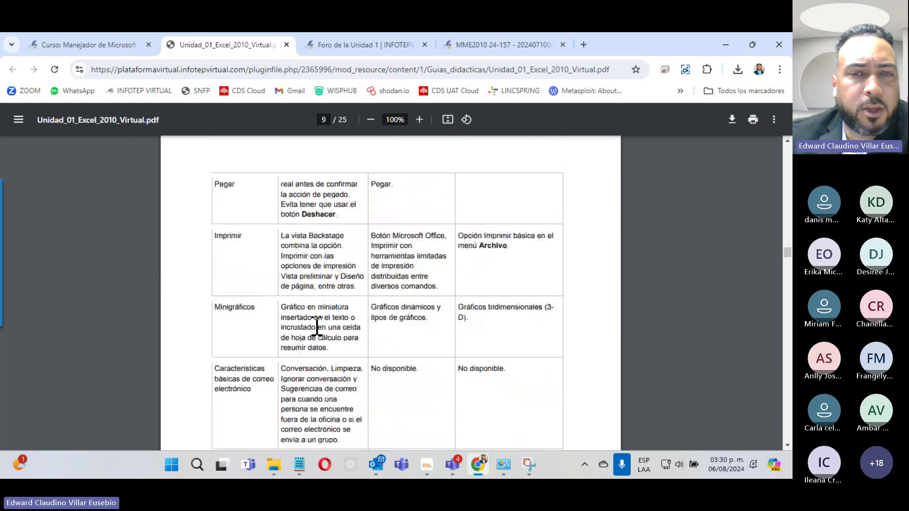
pyautogui.scroll(-5, 316, 326)
pyautogui.scroll(-5, 316, 327)
pyautogui.scroll(-3, 316, 327)
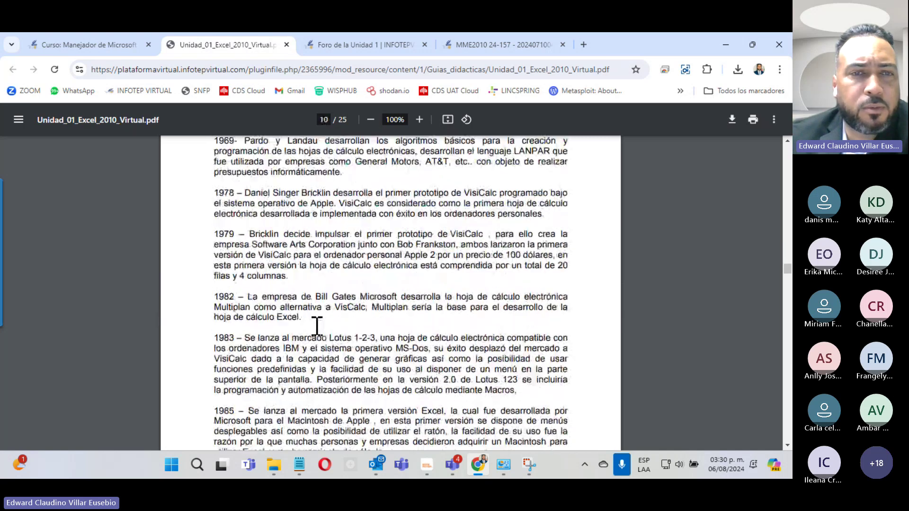
pyautogui.moveTo(214, 192)
pyautogui.mouseDown()
pyautogui.moveTo(342, 264)
pyautogui.moveTo(372, 353)
pyautogui.mouseUp()
# Step: Bring page 12's '1.4.1 Entorno de Excel' diagram into view, zoomed to 125%
pyautogui.scroll(-5, 372, 353)
pyautogui.scroll(-5, 372, 352)
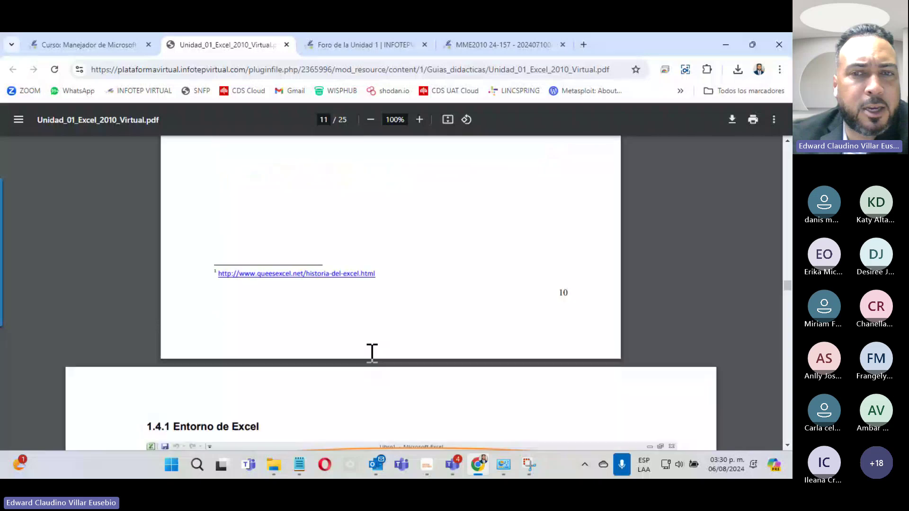
pyautogui.scroll(-5, 372, 353)
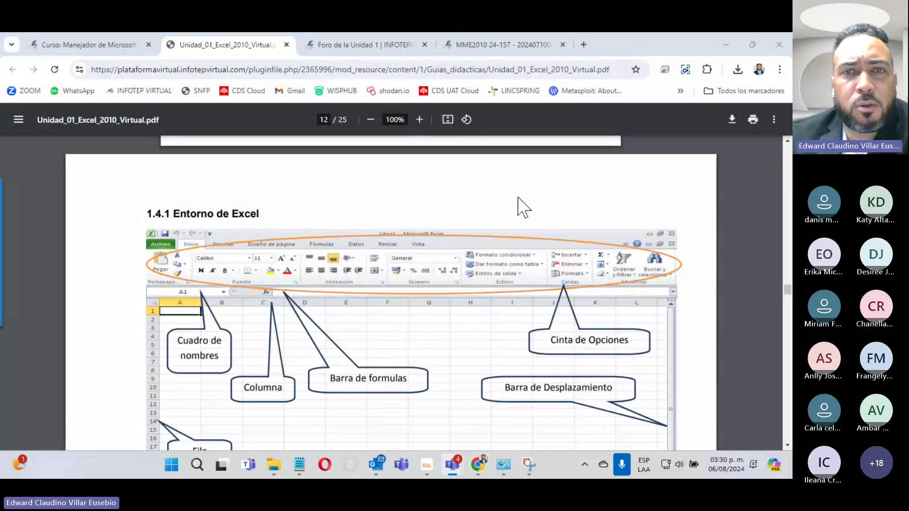
pyautogui.scroll(-5, 520, 204)
pyautogui.scroll(5, 519, 204)
pyautogui.click(420, 119)
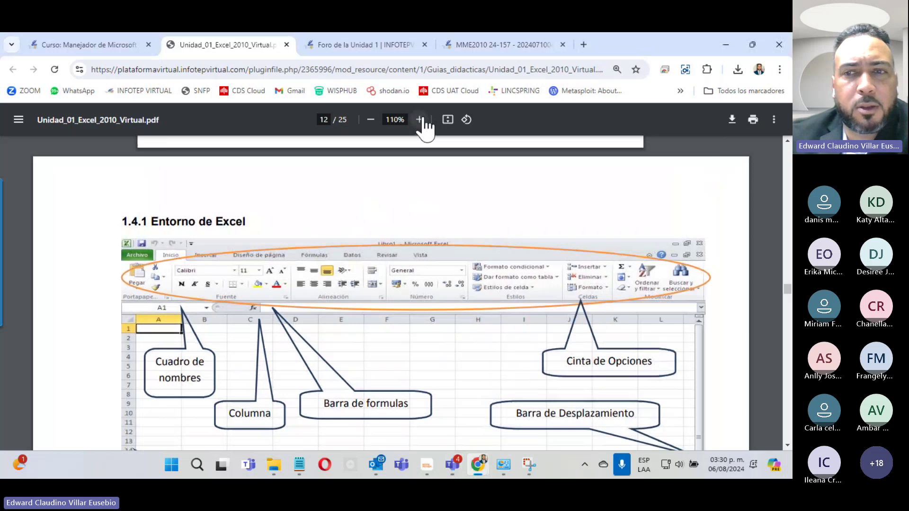
pyautogui.click(419, 120)
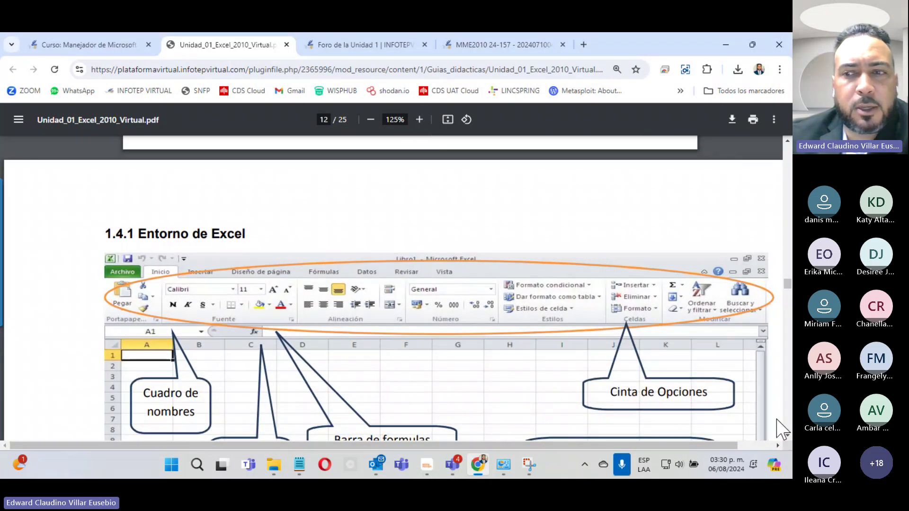
# Step: Launch Excel from the Start menu
pyautogui.click(788, 436)
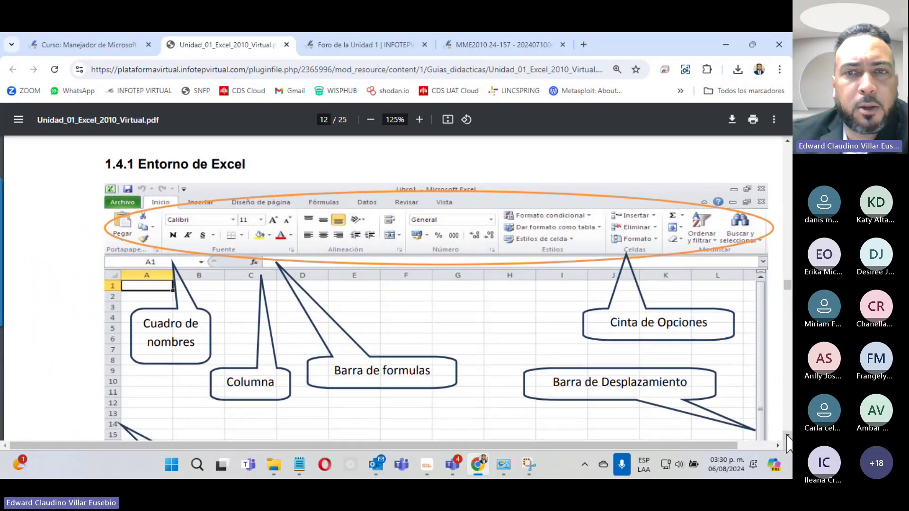
pyautogui.click(787, 436)
pyautogui.moveTo(274, 464)
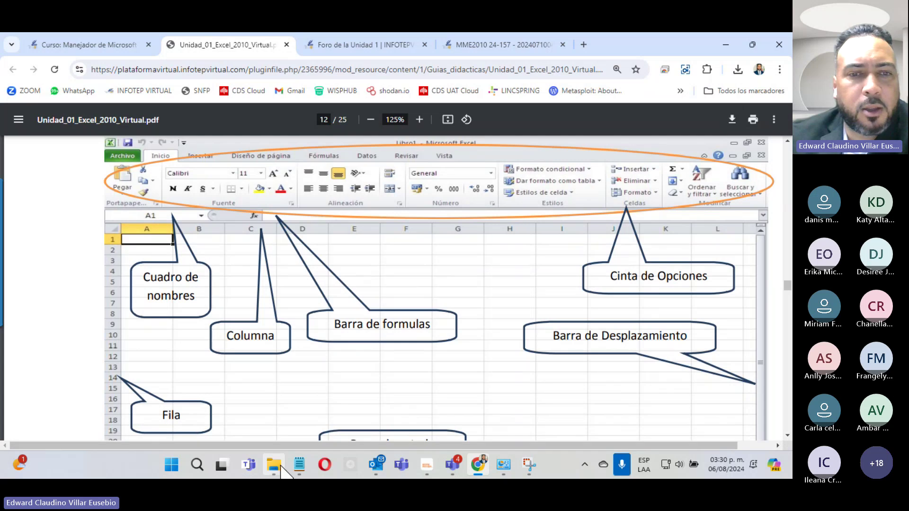
pyautogui.click(171, 465)
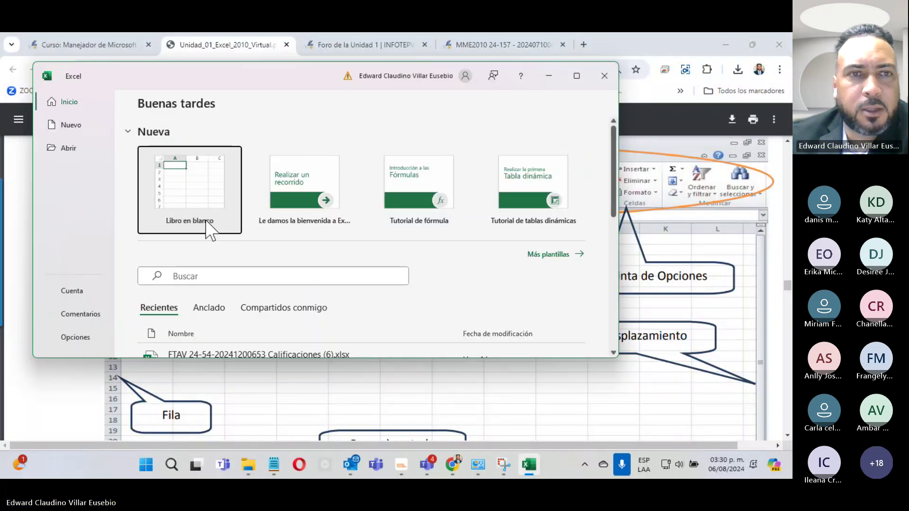
# Step: Create a blank Libro1 workbook, move and widen the Excel window, and turn on Autoguardado
pyautogui.click(206, 229)
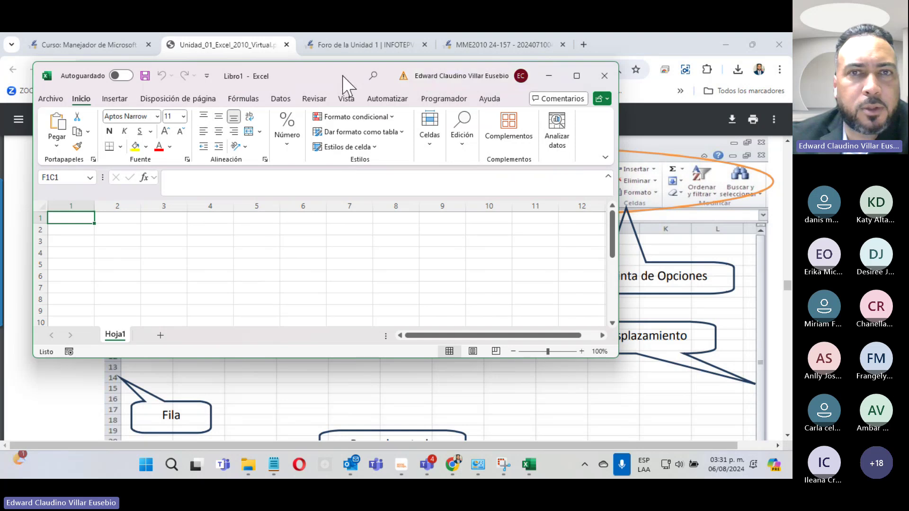
pyautogui.moveTo(344, 79); pyautogui.dragTo(336, 258)
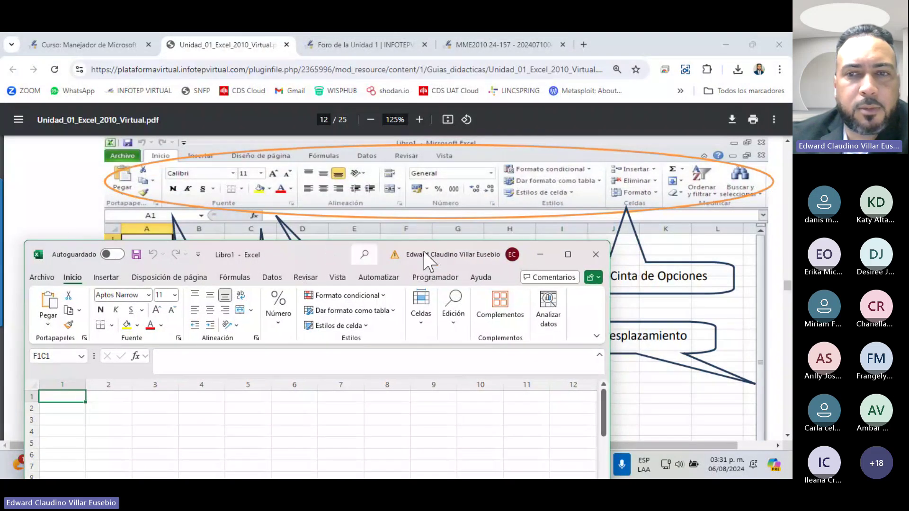
pyautogui.moveTo(611, 302); pyautogui.dragTo(781, 291)
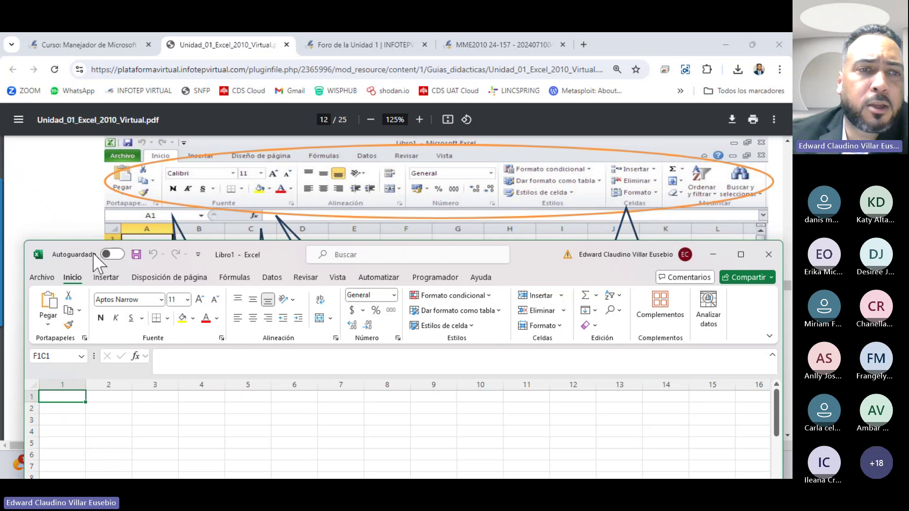
pyautogui.click(108, 257)
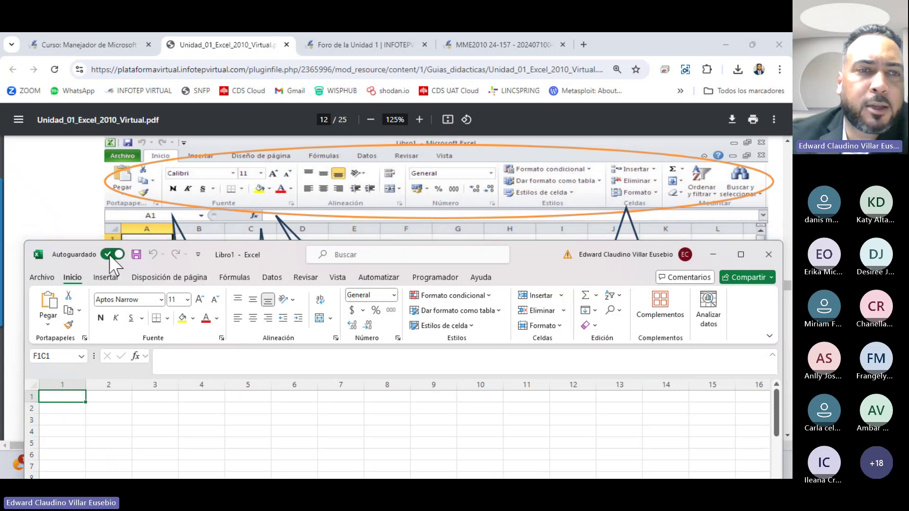
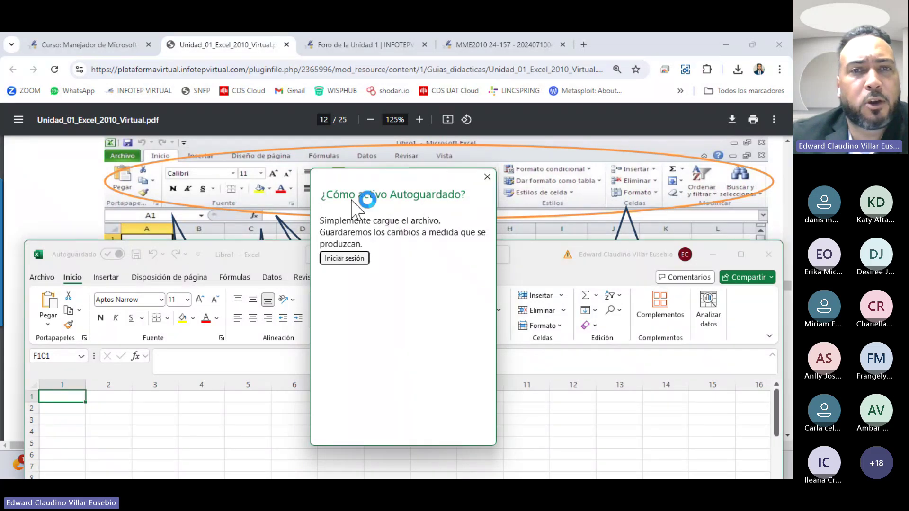
# Step: Dismiss the Autoguardado sign-in prompt and try the Buscar box's suggested actions
pyautogui.click(90, 367)
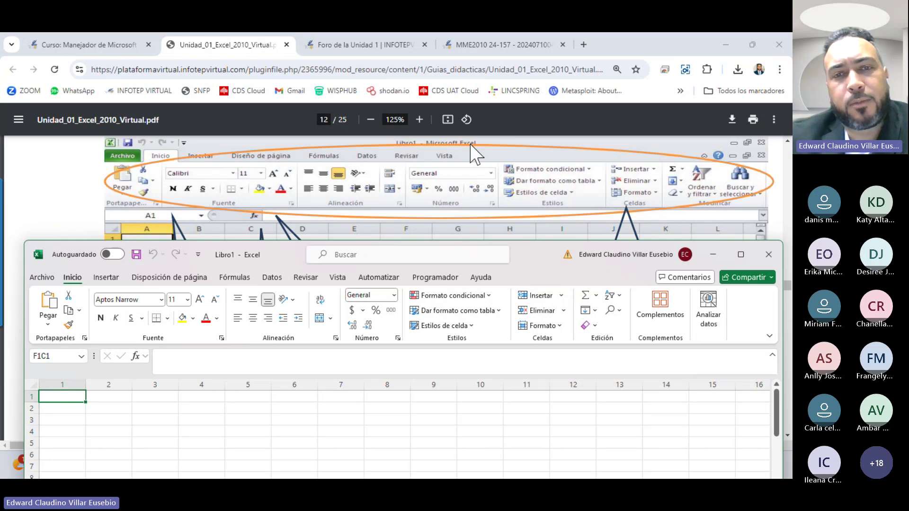
pyautogui.click(369, 251)
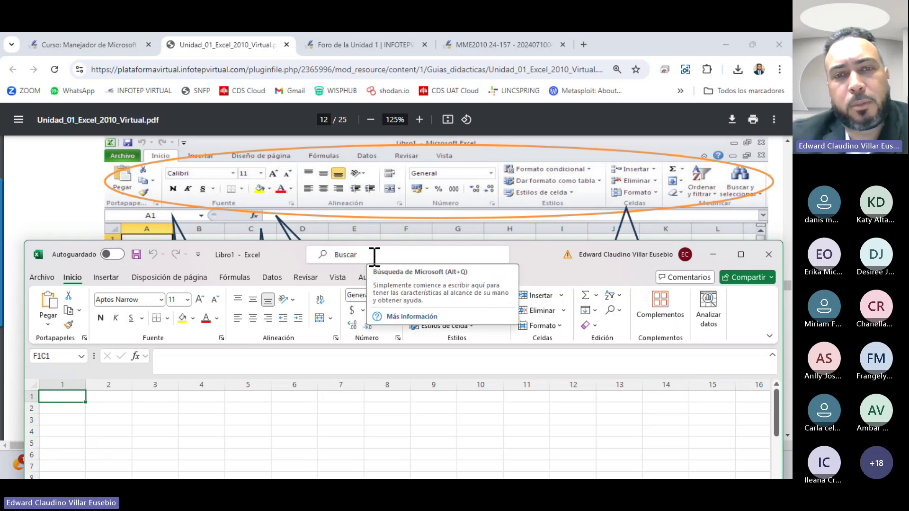
pyautogui.click(374, 256)
pyautogui.moveTo(354, 311)
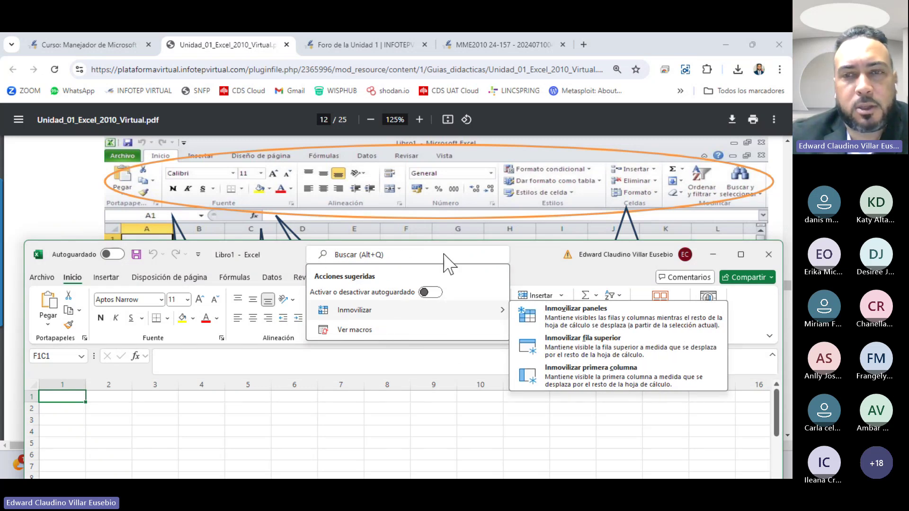
pyautogui.press('Escape')
pyautogui.press('Escape')
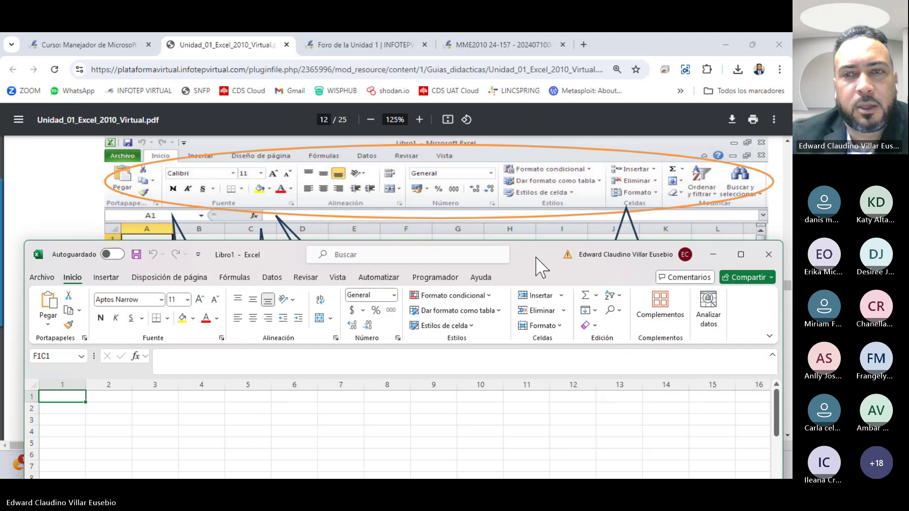
# Step: View the signed-in account details and the Quick Access customization menu, then close both
pyautogui.click(650, 256)
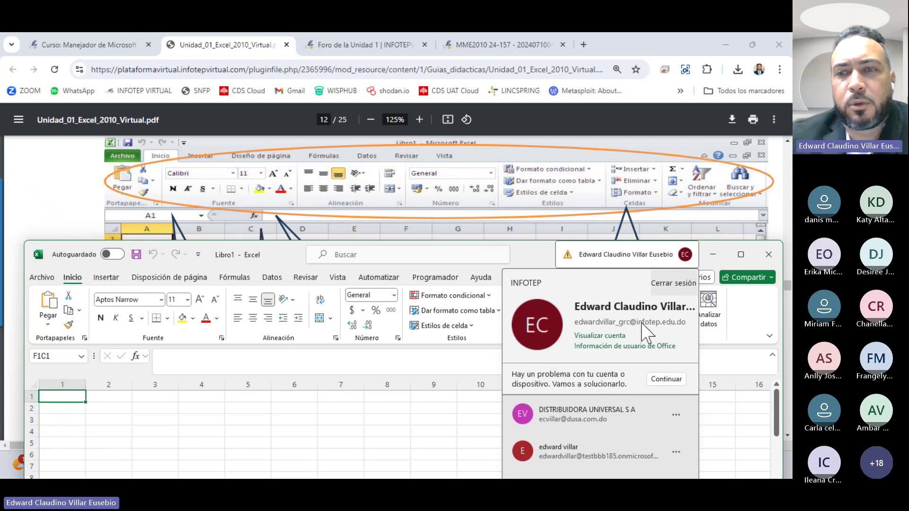
pyautogui.click(538, 258)
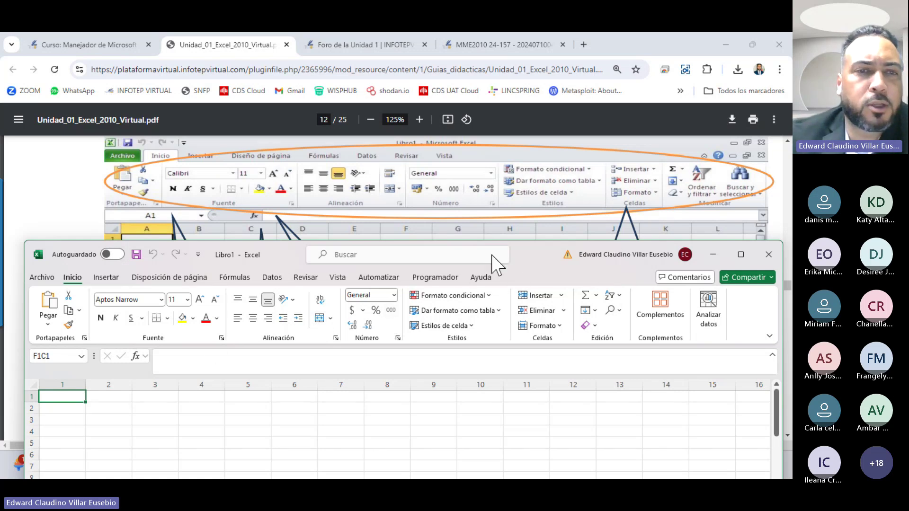
pyautogui.click(198, 256)
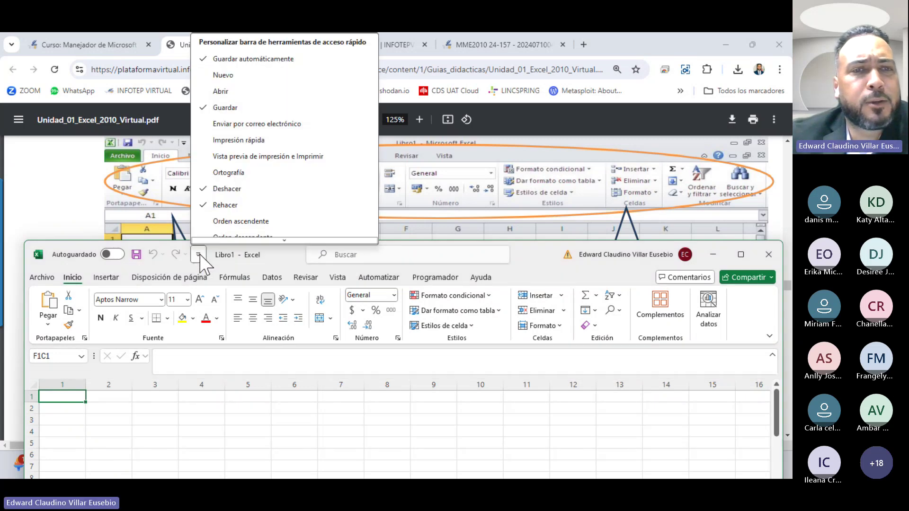
pyautogui.click(201, 261)
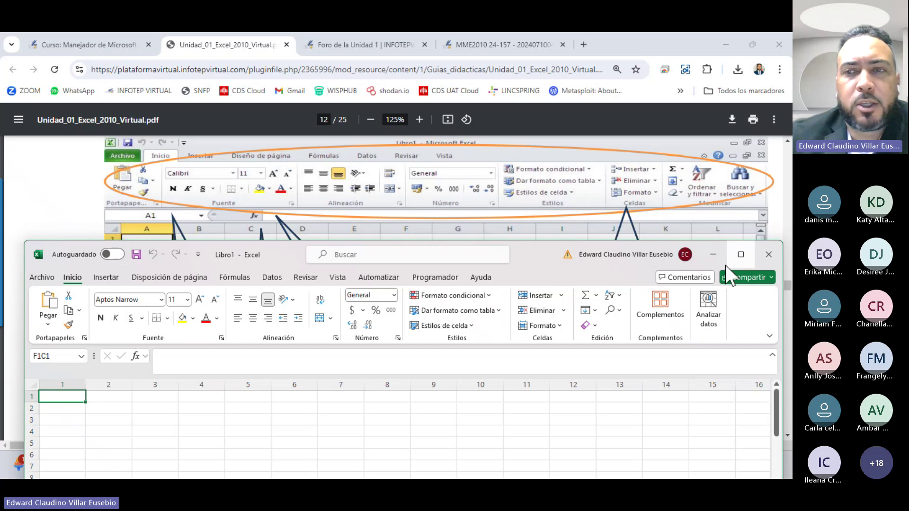
# Step: Minimize Excel, scroll the guide PDF to the Barra de estado and Zoom callouts, and preview Teams
pyautogui.click(713, 255)
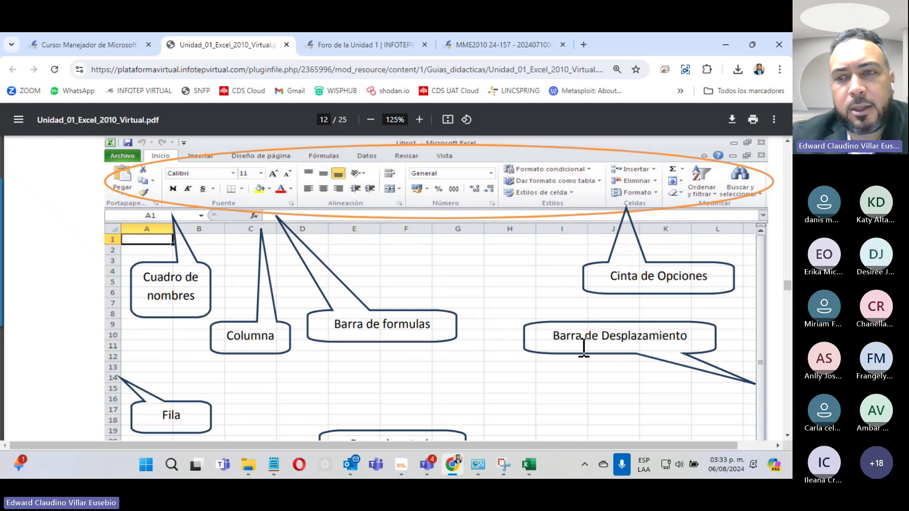
pyautogui.scroll(-5, 634, 337)
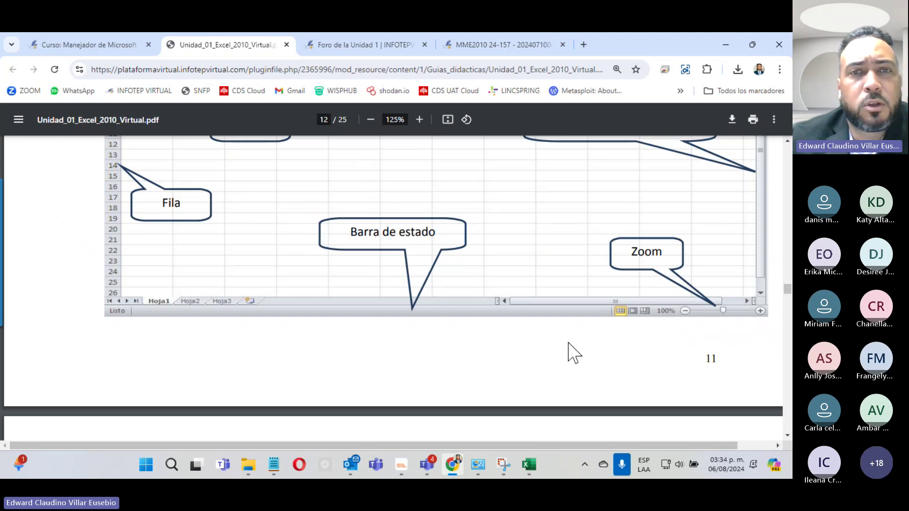
pyautogui.click(428, 467)
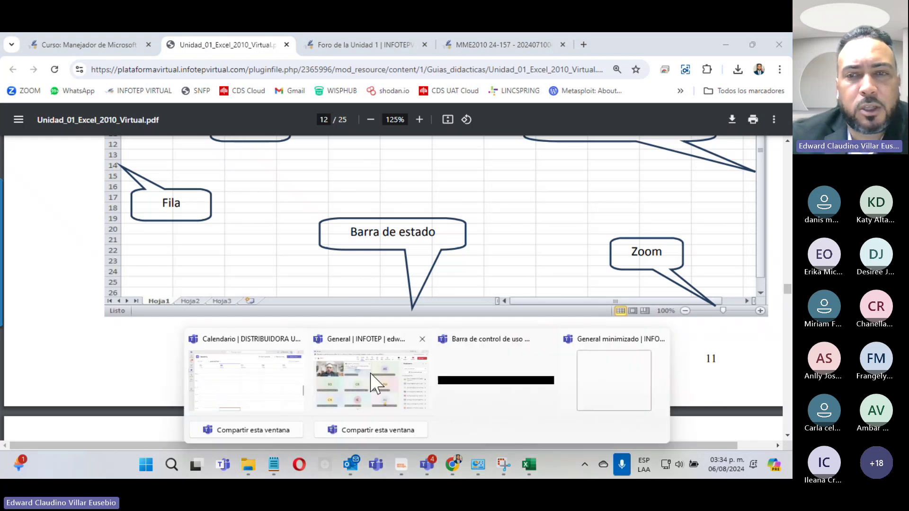
# Step: Switch to the Teams meeting and stop sharing the screen
pyautogui.click(371, 374)
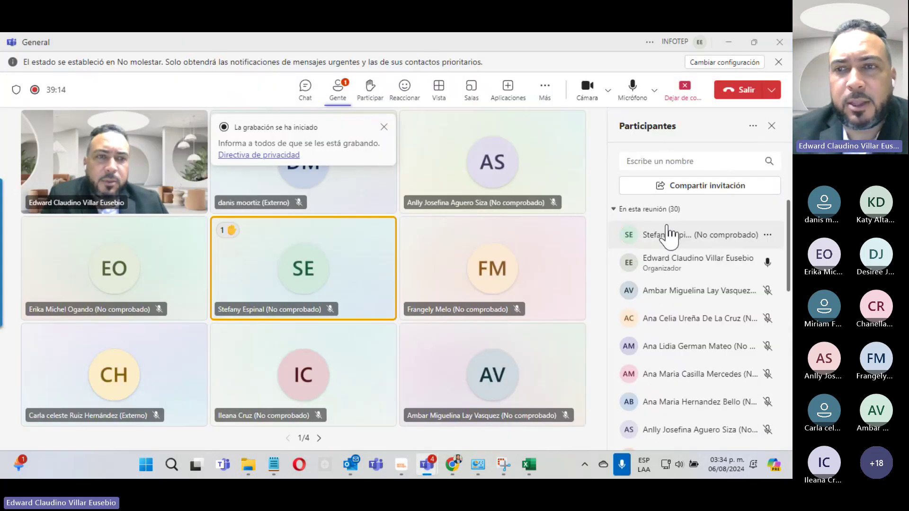
pyautogui.scroll(-5, 703, 305)
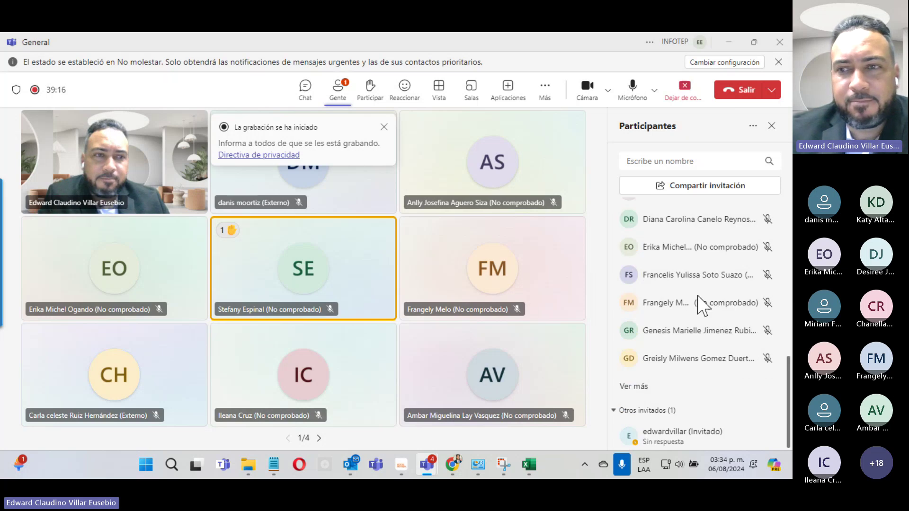
pyautogui.scroll(5, 696, 318)
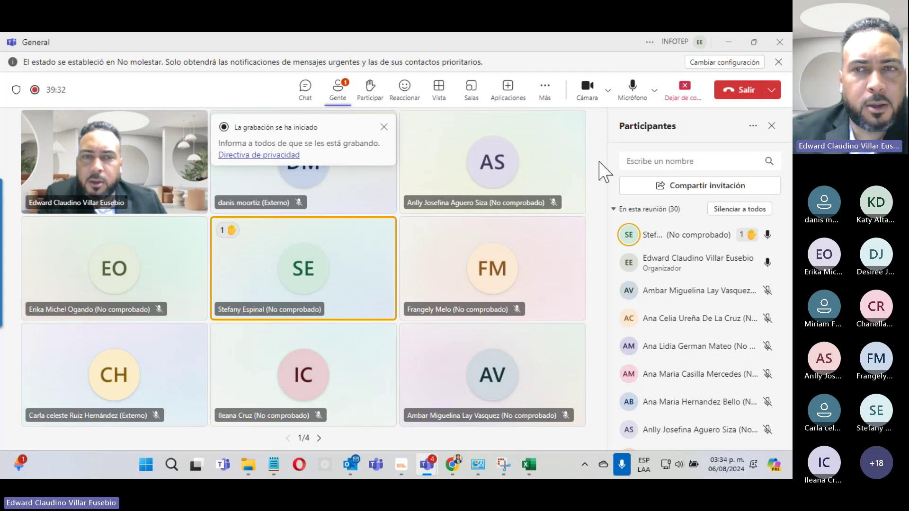
pyautogui.click(684, 90)
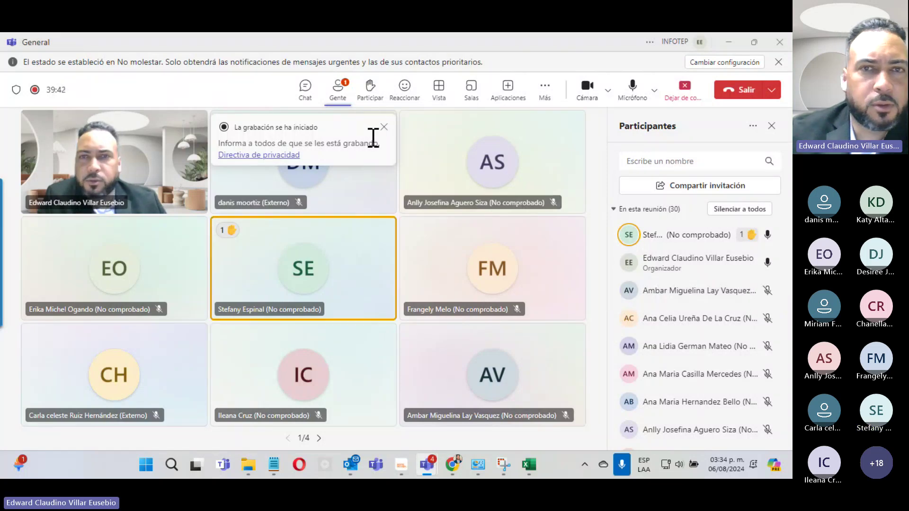
# Step: Dismiss the recording notice, mute the raised-hand participant, and minimize the meeting
pyautogui.click(384, 127)
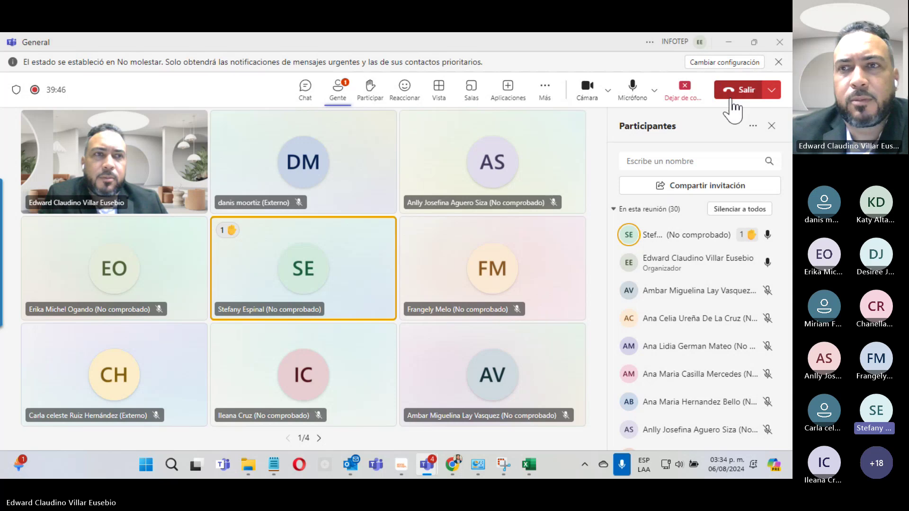
pyautogui.click(729, 211)
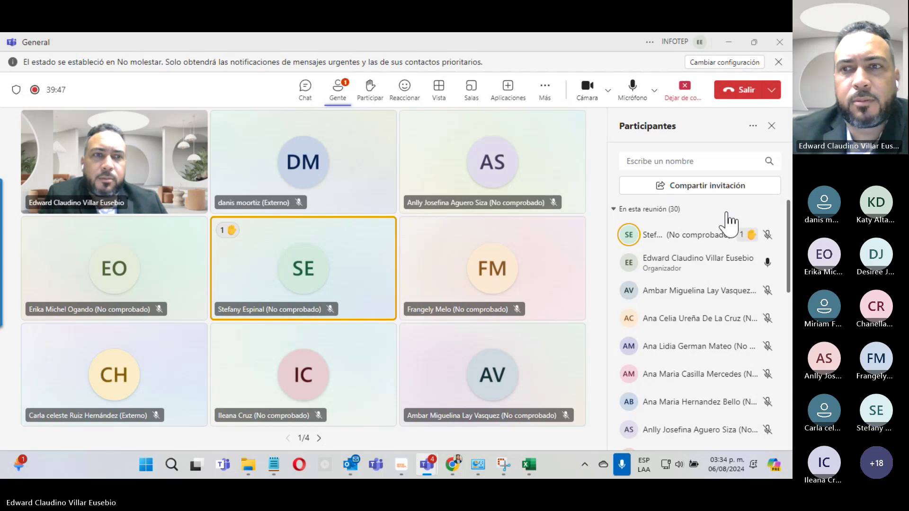
pyautogui.click(729, 42)
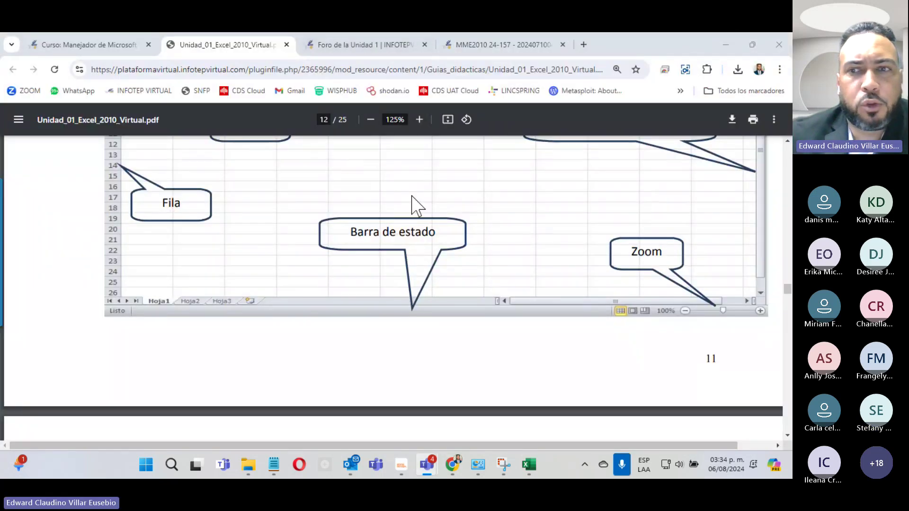
# Step: Close the Excel guide PDF tab, glance over the Foro de la Unidad 1 post, and return to Teams
pyautogui.click(287, 44)
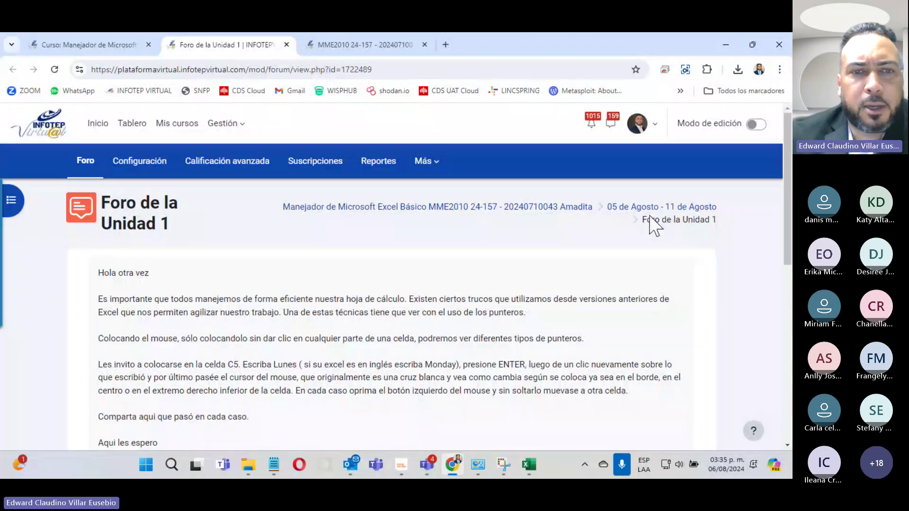
pyautogui.scroll(-2, 786, 222)
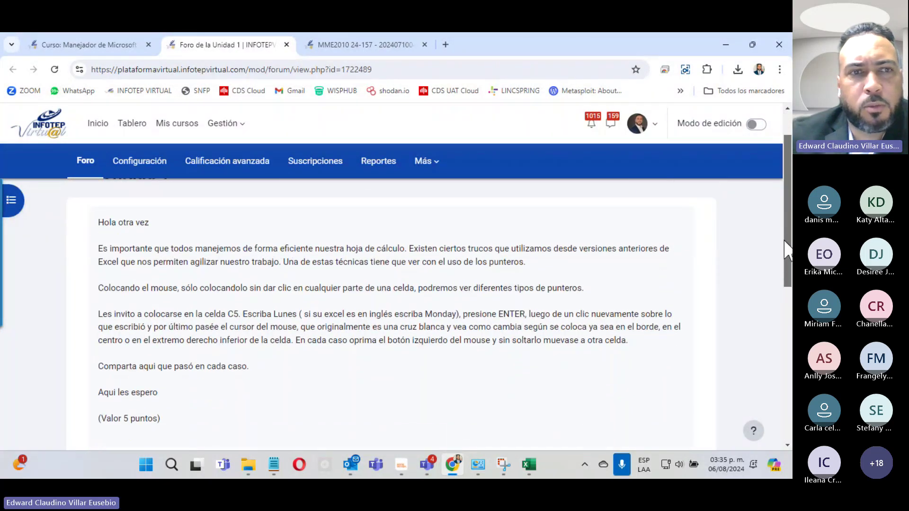
pyautogui.scroll(2, 779, 226)
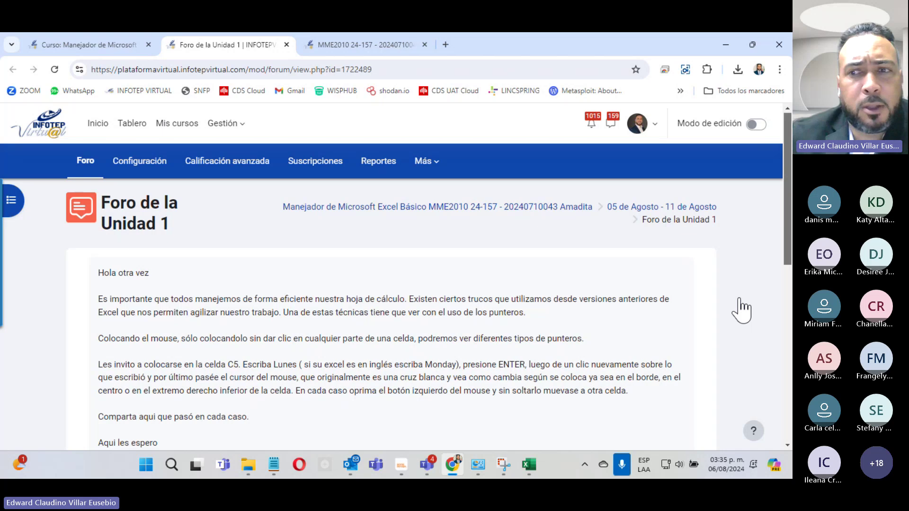
pyautogui.hotkey('alt', 'Tab')
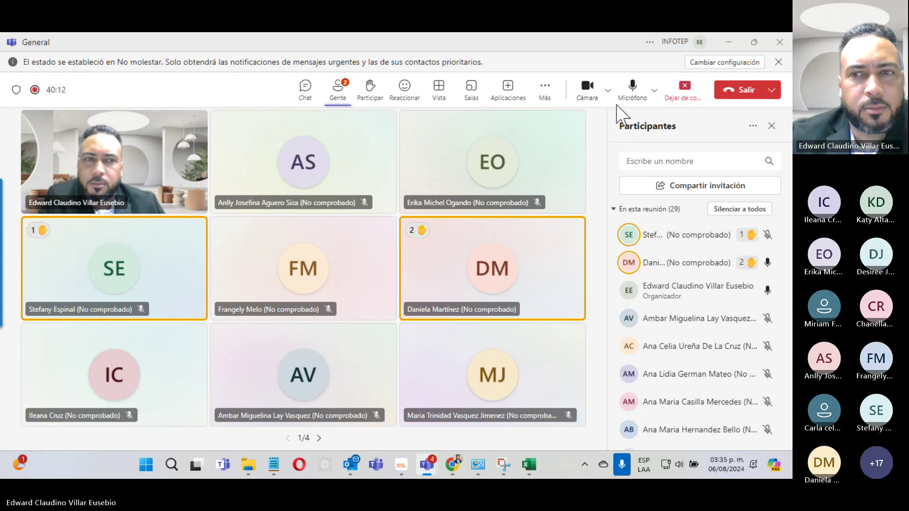
pyautogui.moveTo(684, 90)
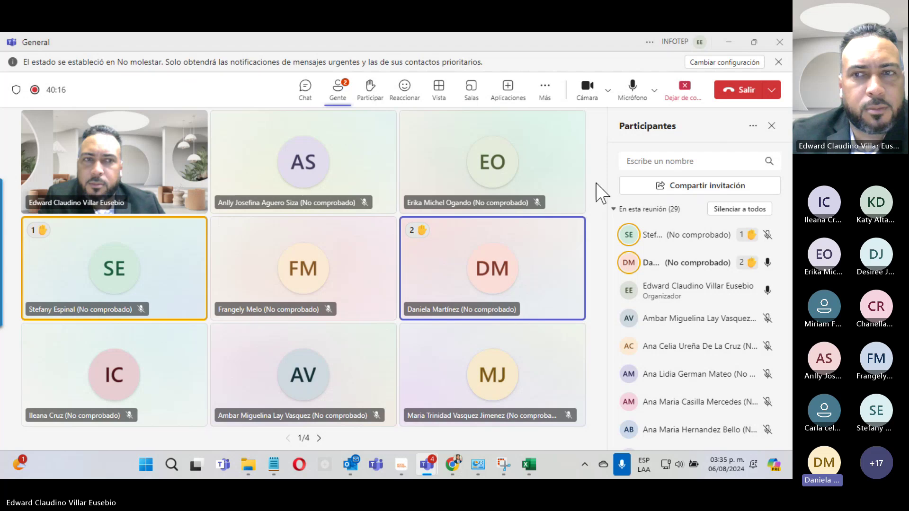
# Step: Stop sharing the screen and admit the person waiting in the lobby
pyautogui.click(685, 93)
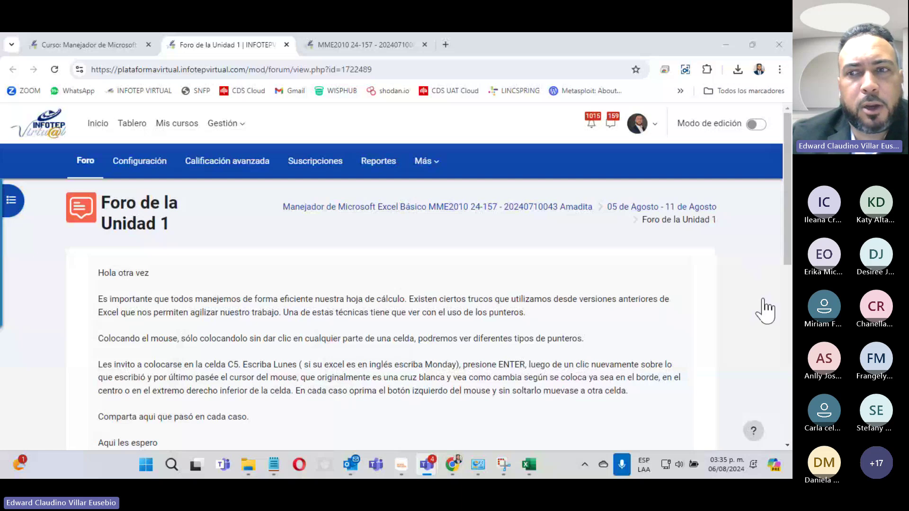
pyautogui.hotkey('alt', 'Tab')
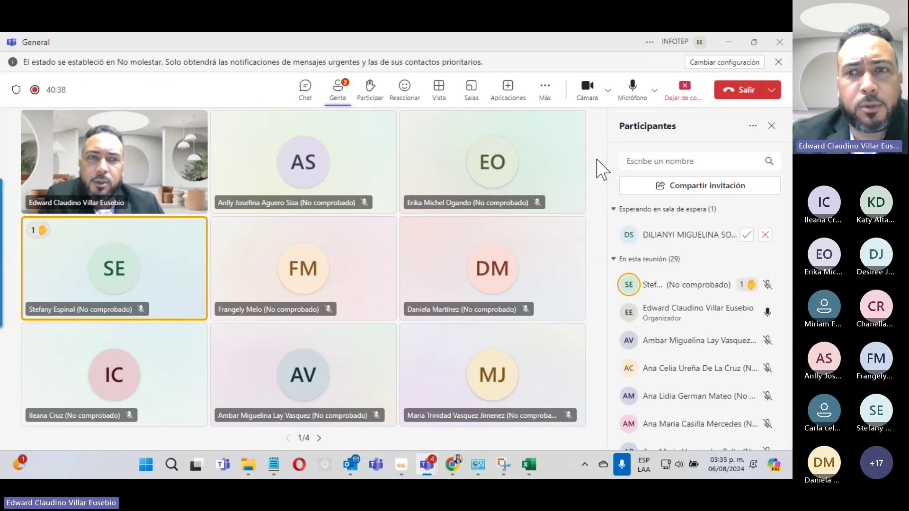
pyautogui.click(752, 234)
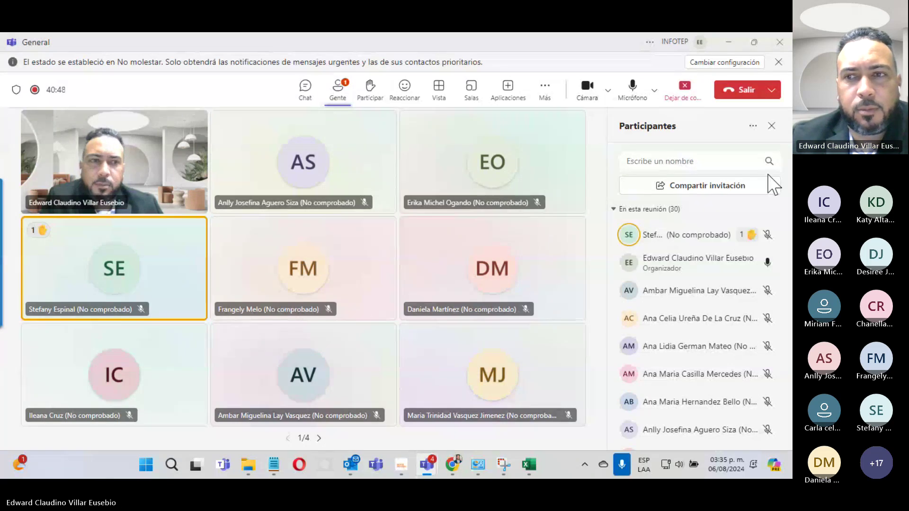
# Step: Lower the participant's raised hand with Bajar la mano and minimize the meeting
pyautogui.click(767, 235)
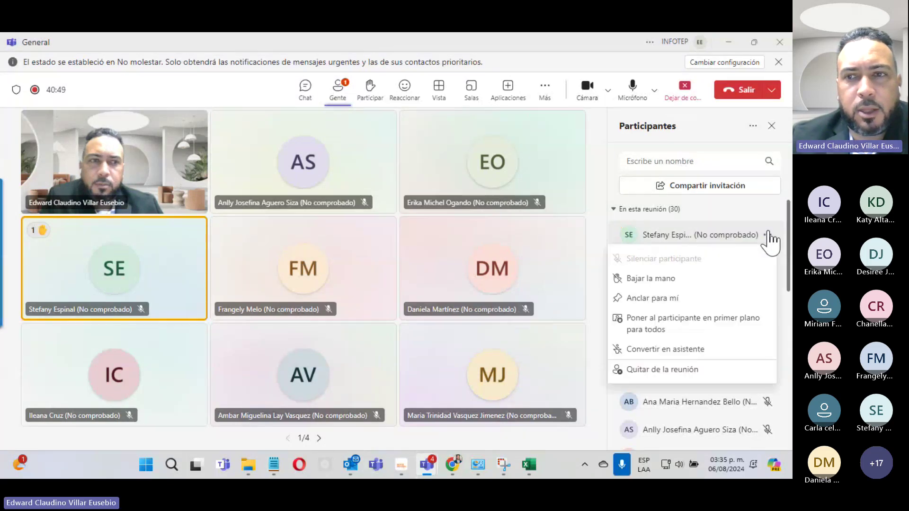
pyautogui.click(653, 279)
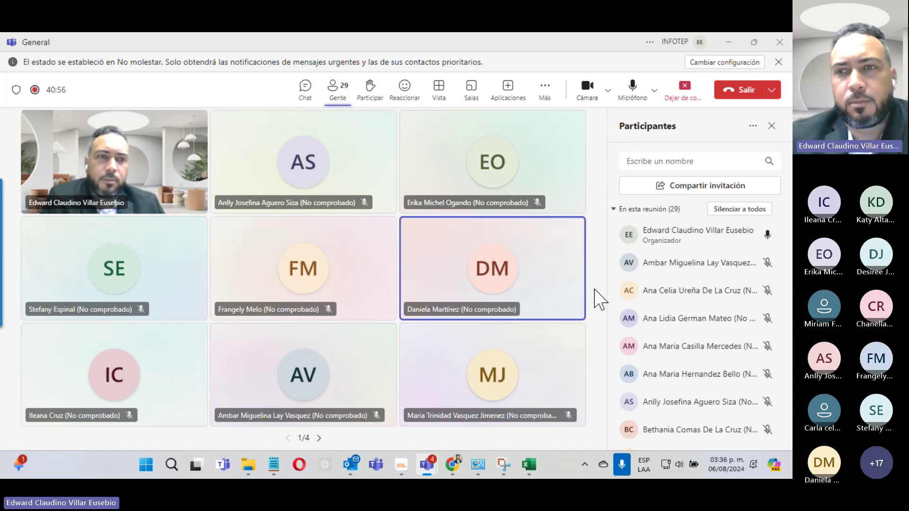
pyautogui.click(723, 41)
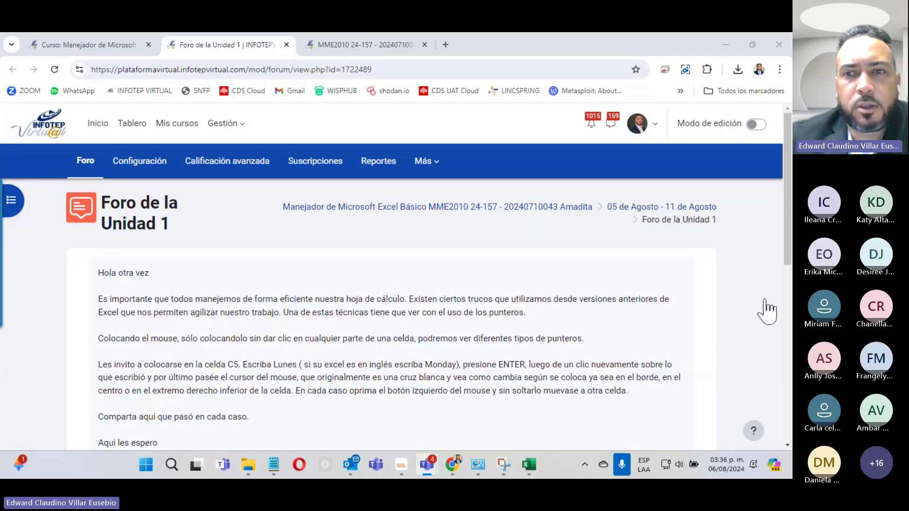
# Step: Return to the forum and read the cell C5 instructions down to the empty topic list
pyautogui.hotkey('alt', 'Tab')
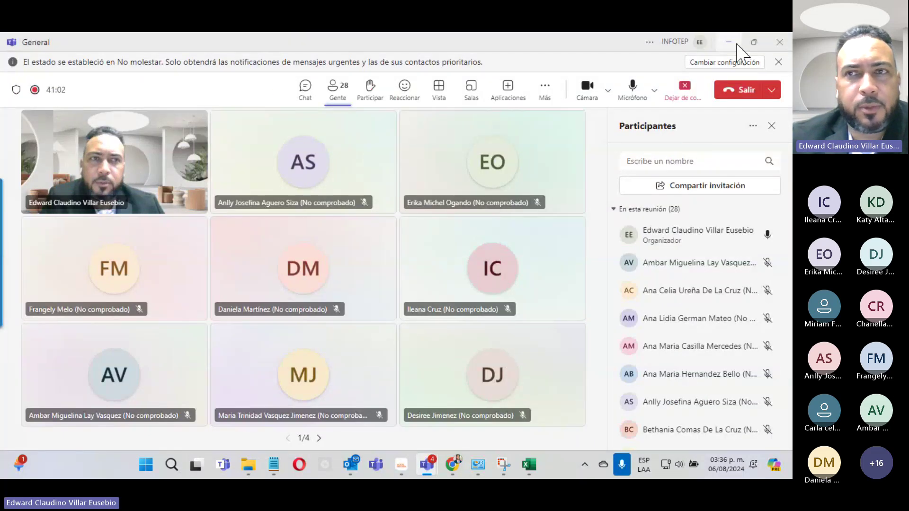
pyautogui.click(728, 42)
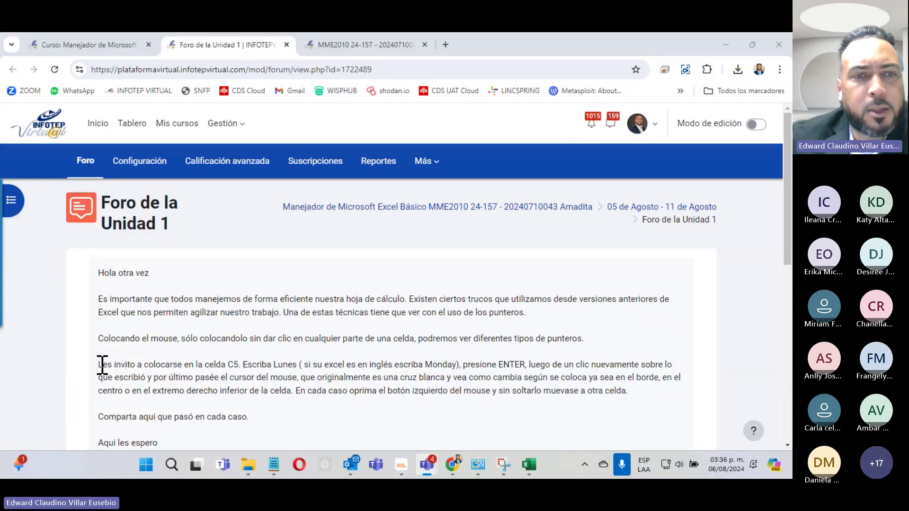
pyautogui.moveTo(102, 365)
pyautogui.mouseDown()
pyautogui.moveTo(661, 366)
pyautogui.moveTo(669, 400)
pyautogui.mouseUp()
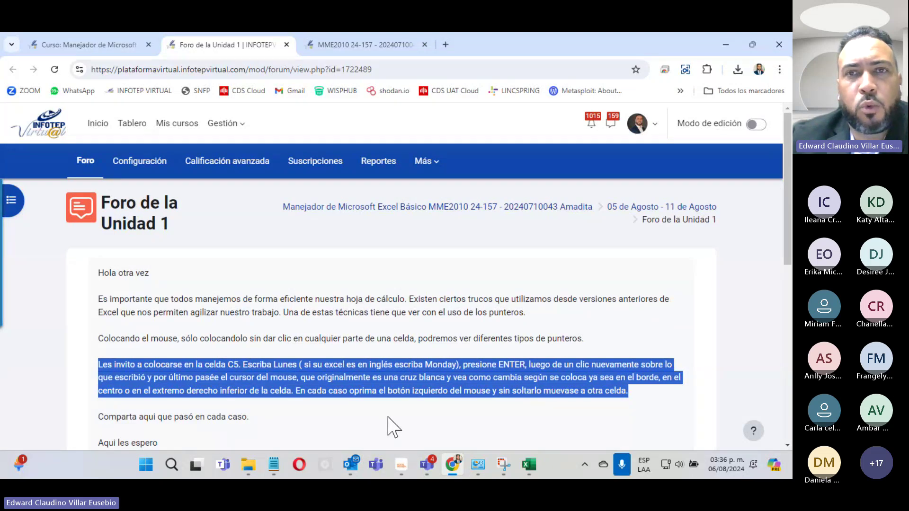
pyautogui.scroll(-5, 356, 382)
pyautogui.scroll(5, 355, 382)
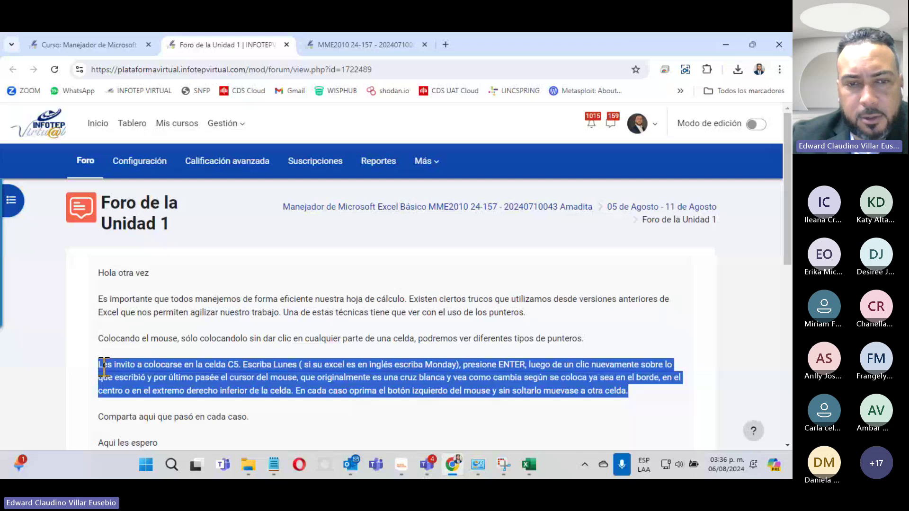
pyautogui.click(195, 371)
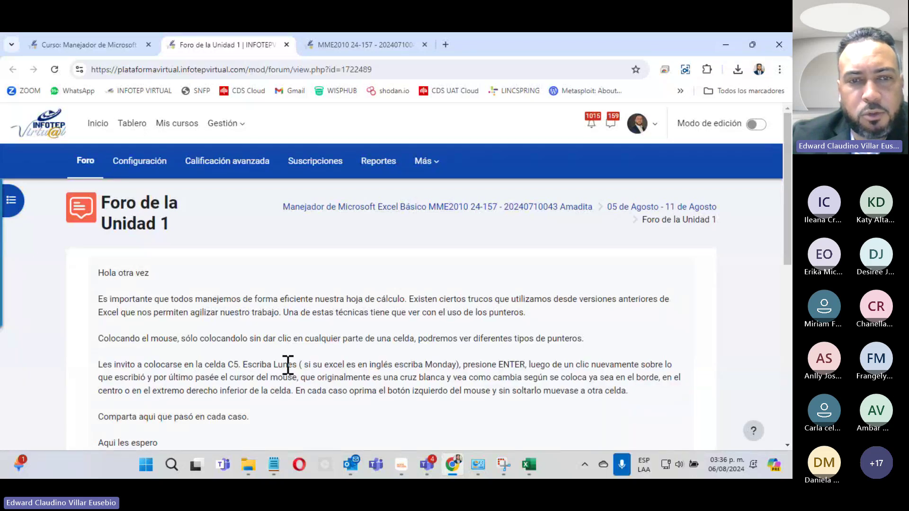
pyautogui.scroll(-5, 438, 370)
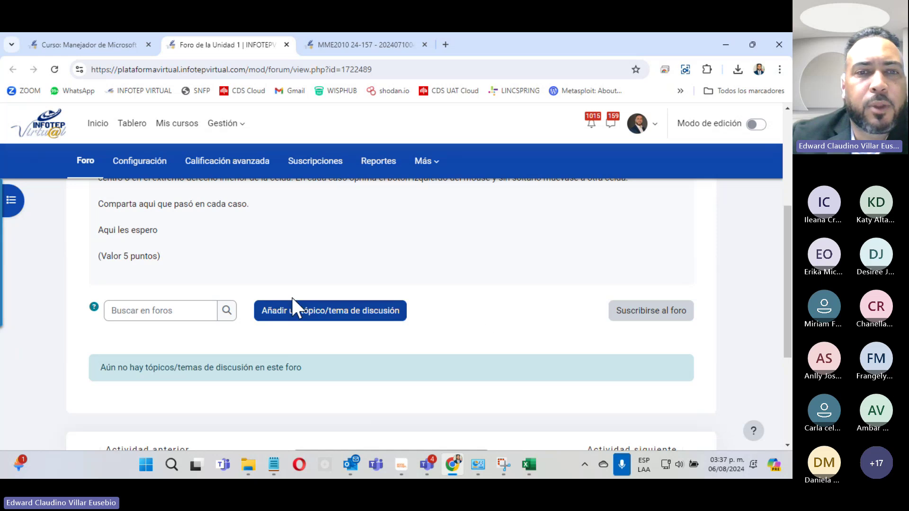
# Step: Open the 'Añadir un tópico/tema de discusión' form and click into the Mensaje field
pyautogui.click(351, 314)
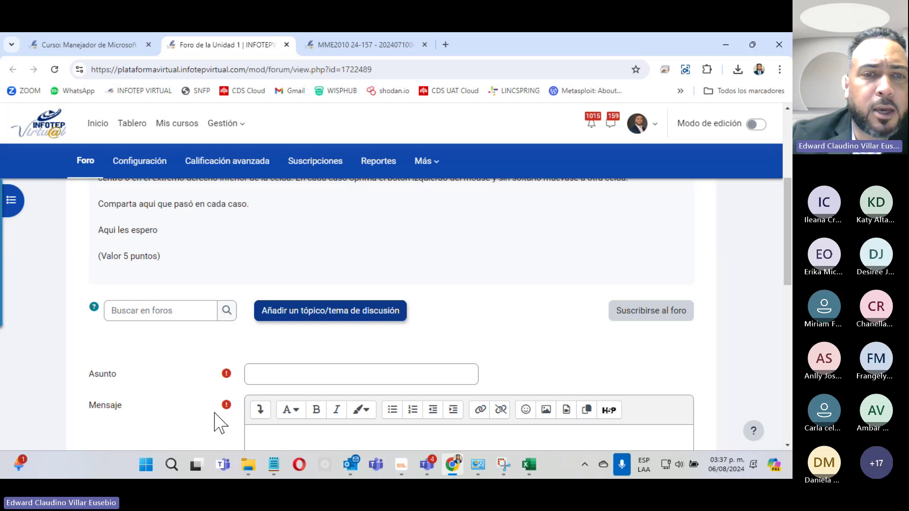
pyautogui.scroll(-4, 313, 415)
pyautogui.click(351, 267)
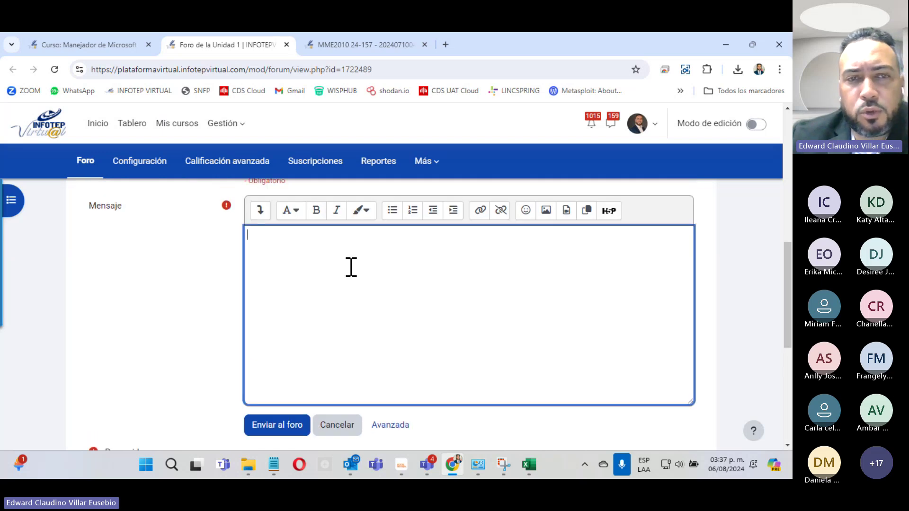
pyautogui.scroll(4, 194, 412)
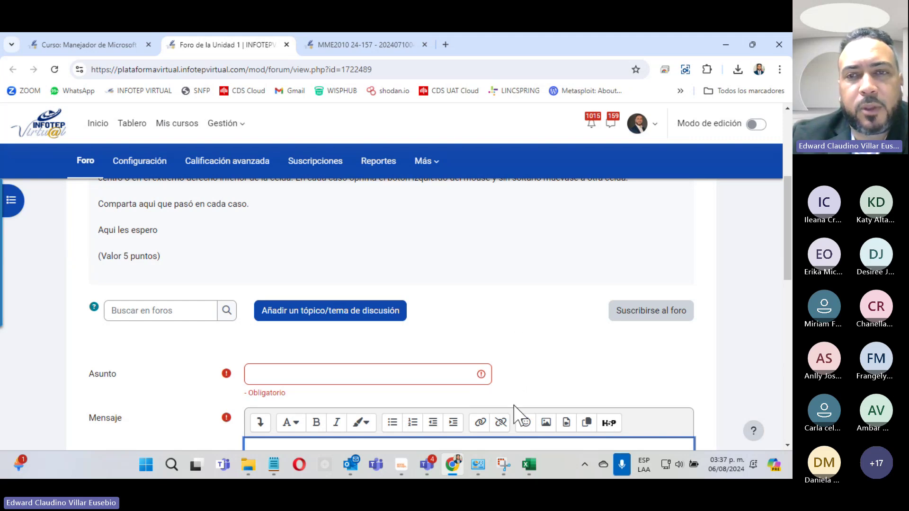
# Step: Look over the topic form, then close the forum tab without posting, choosing Salir
pyautogui.scroll(3, 468, 397)
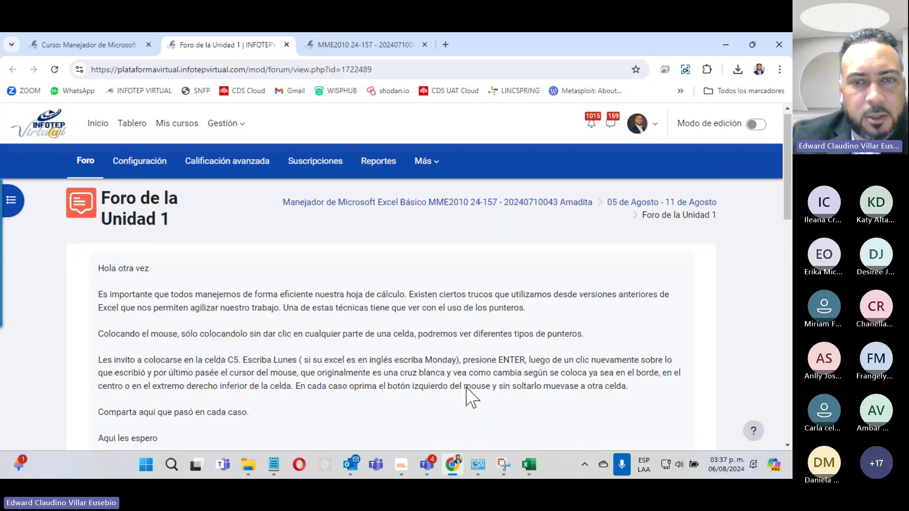
pyautogui.scroll(-3, 464, 391)
pyautogui.scroll(-4, 442, 412)
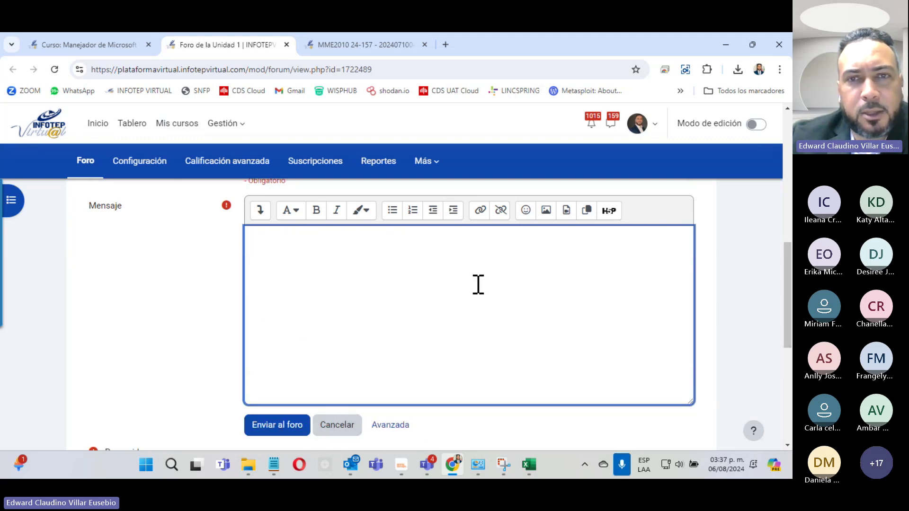
pyautogui.scroll(4, 384, 376)
pyautogui.scroll(3, 390, 373)
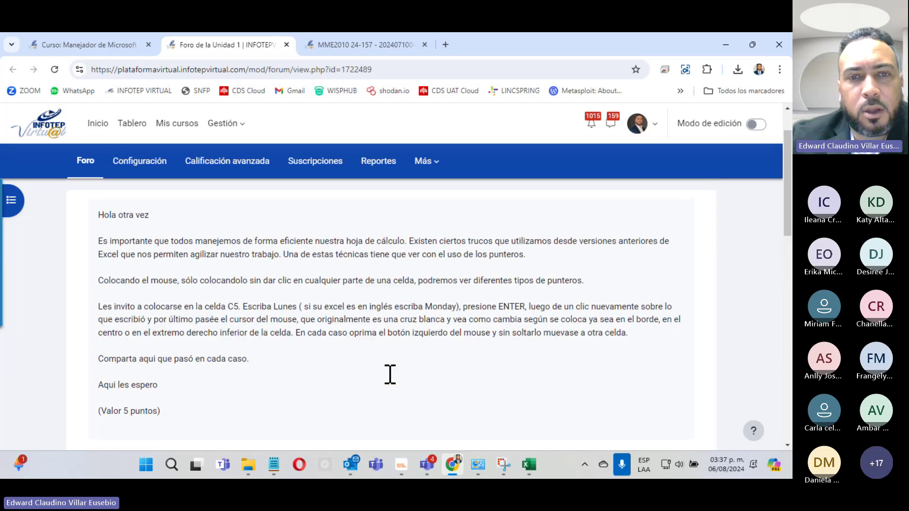
pyautogui.scroll(2, 389, 374)
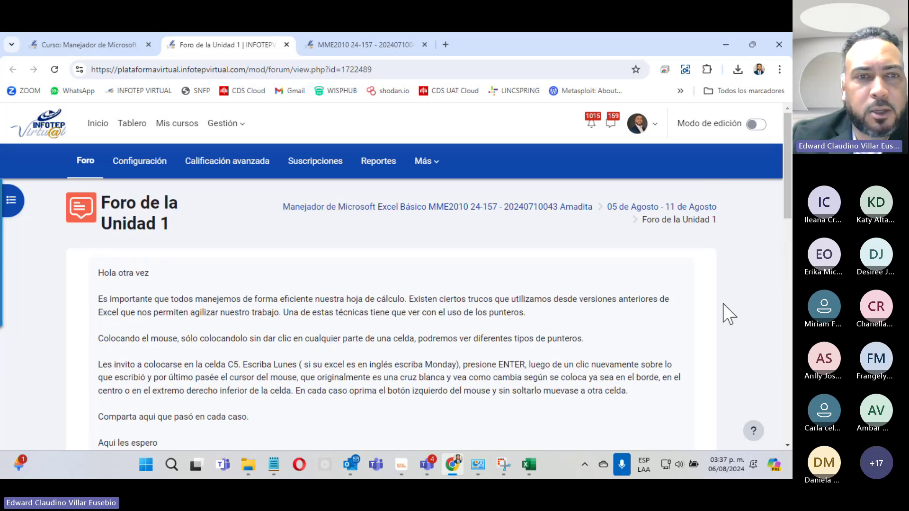
pyautogui.scroll(-3, 570, 316)
pyautogui.scroll(-1, 461, 327)
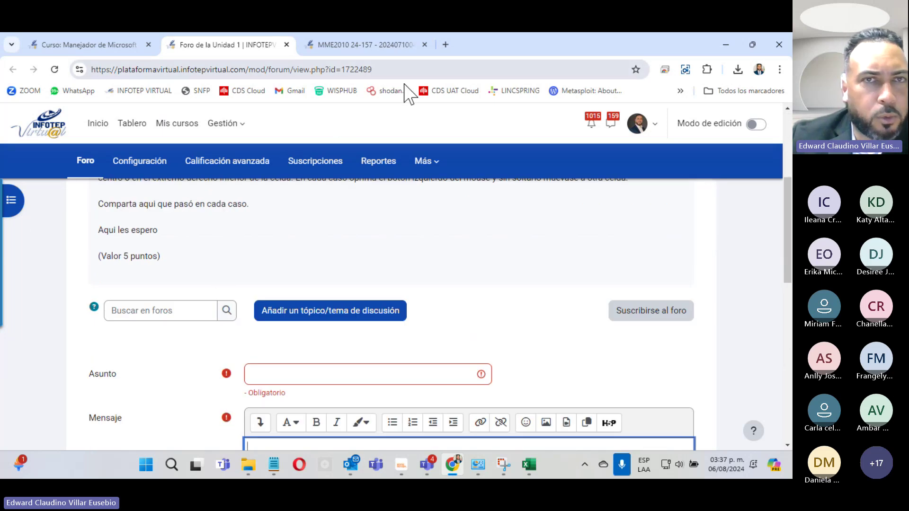
pyautogui.click(286, 44)
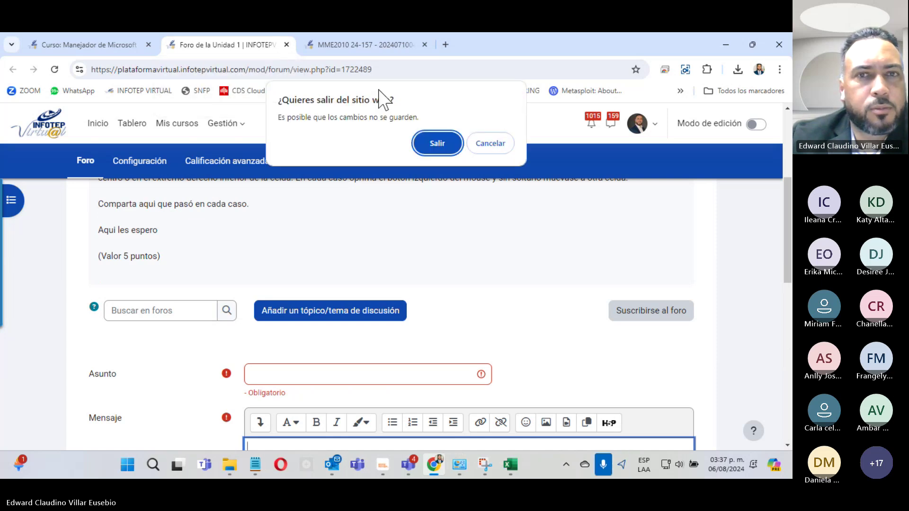
pyautogui.click(425, 144)
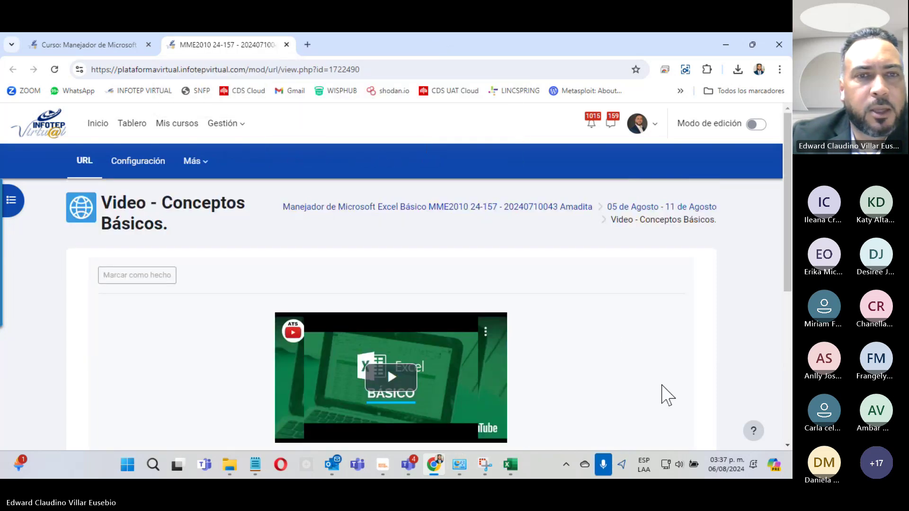
# Step: Play the Conceptos Básicos video, seek ahead to the Excel practice, mute it, and exit fullscreen
pyautogui.scroll(-5, 605, 331)
pyautogui.scroll(5, 604, 331)
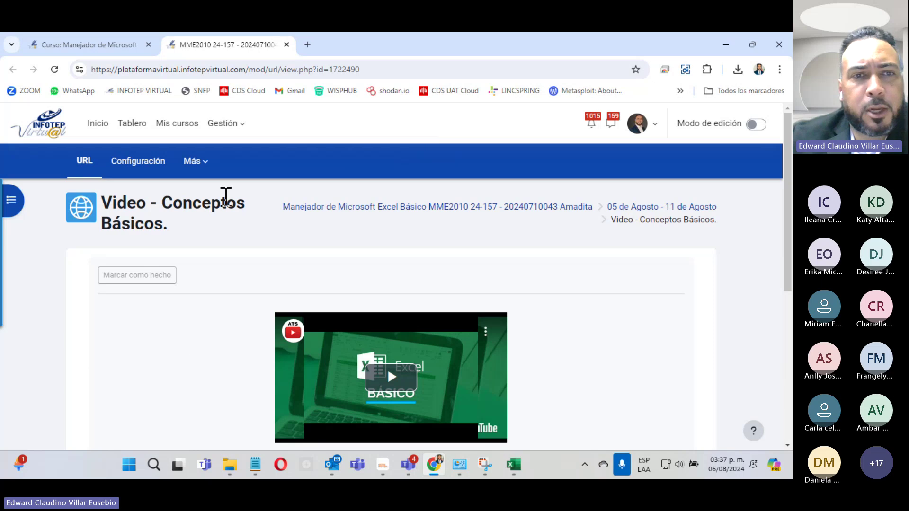
pyautogui.click(385, 374)
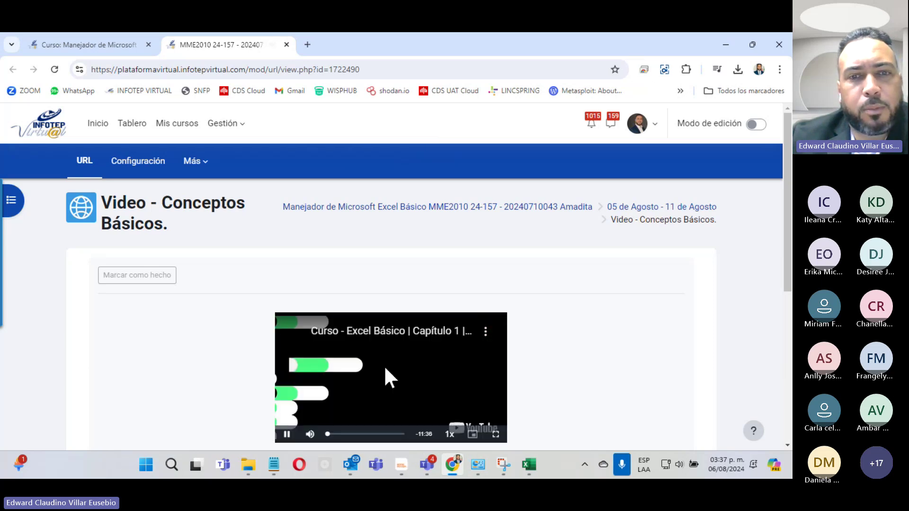
pyautogui.click(334, 434)
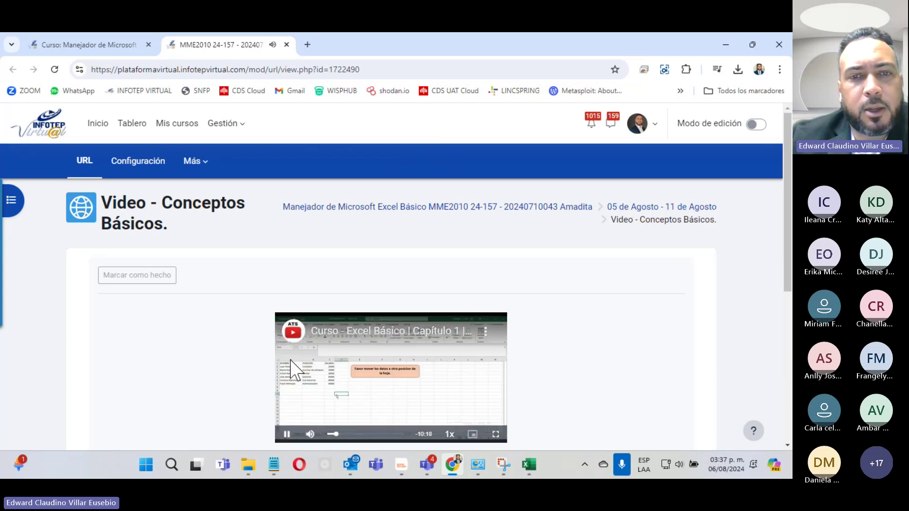
pyautogui.click(351, 434)
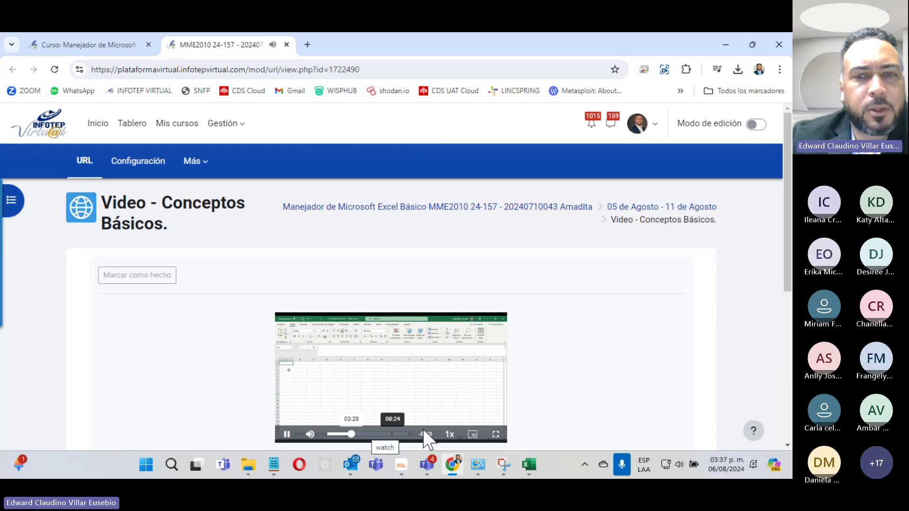
pyautogui.click(496, 434)
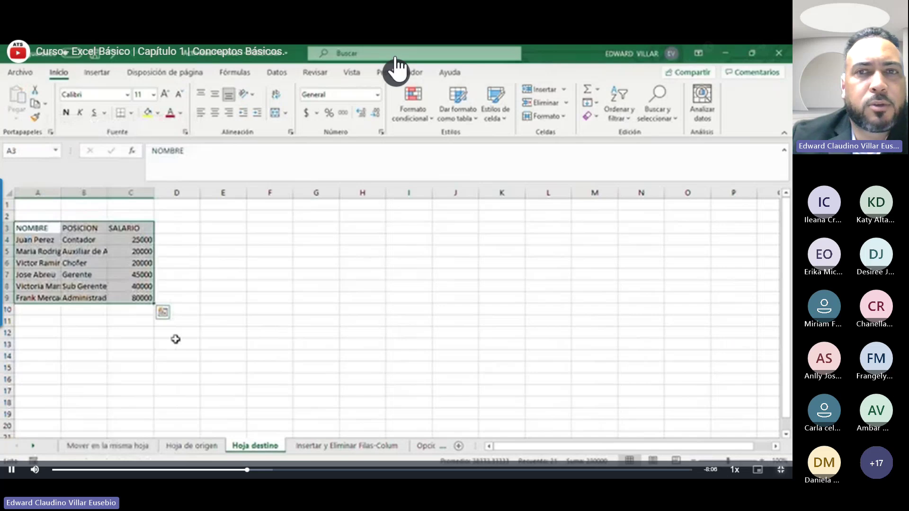
pyautogui.click(35, 470)
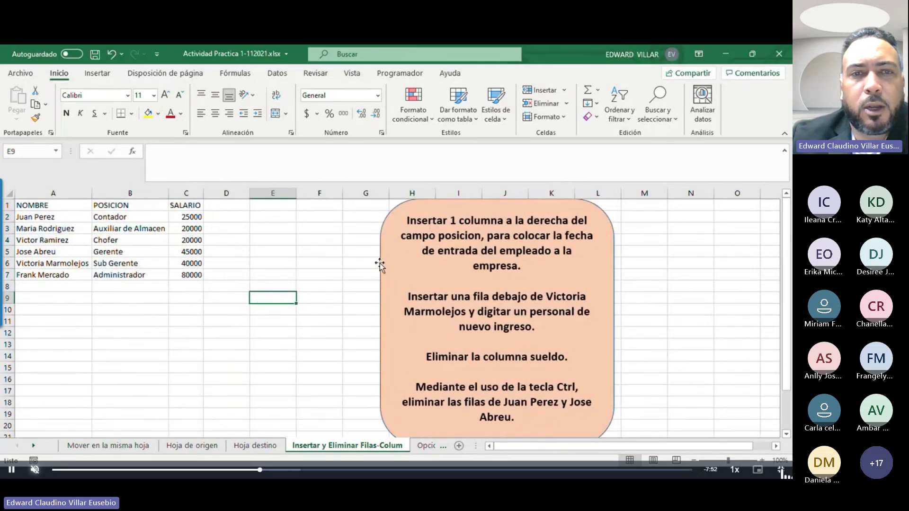
pyautogui.press('Escape')
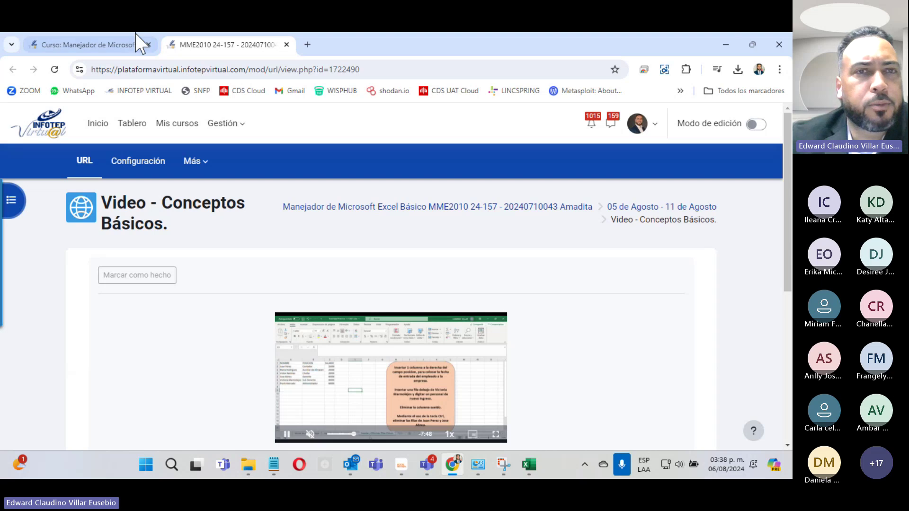
# Step: Close the video tab, close the Excel windows, and reopen Actividad Practica 1-112021 (56).xlsx from Downloads
pyautogui.click(287, 45)
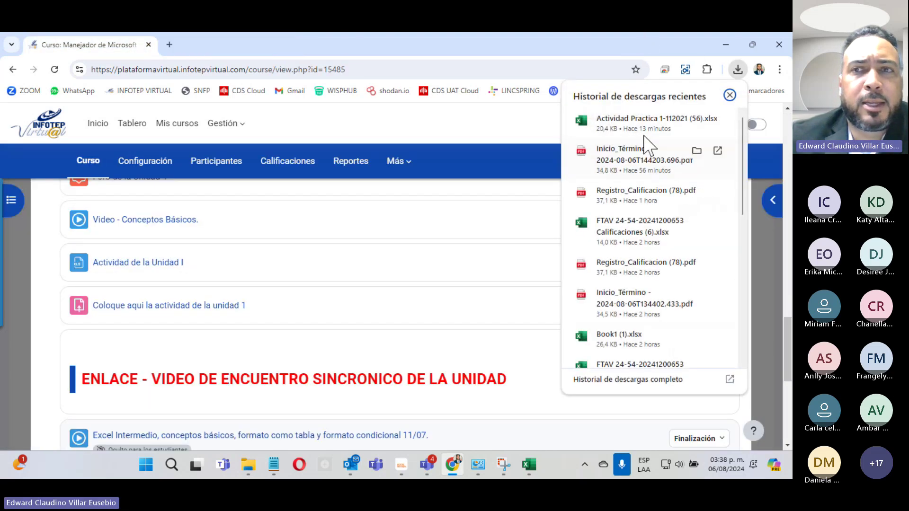
pyautogui.click(652, 121)
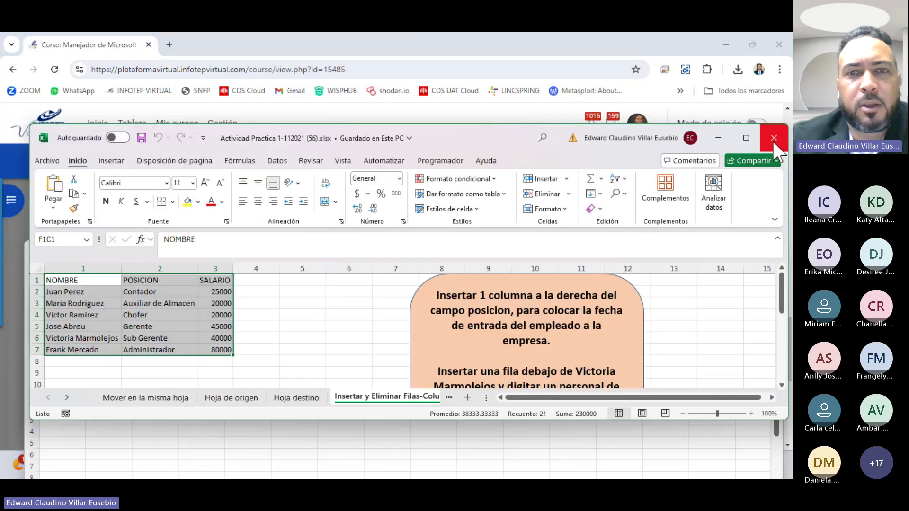
pyautogui.click(773, 138)
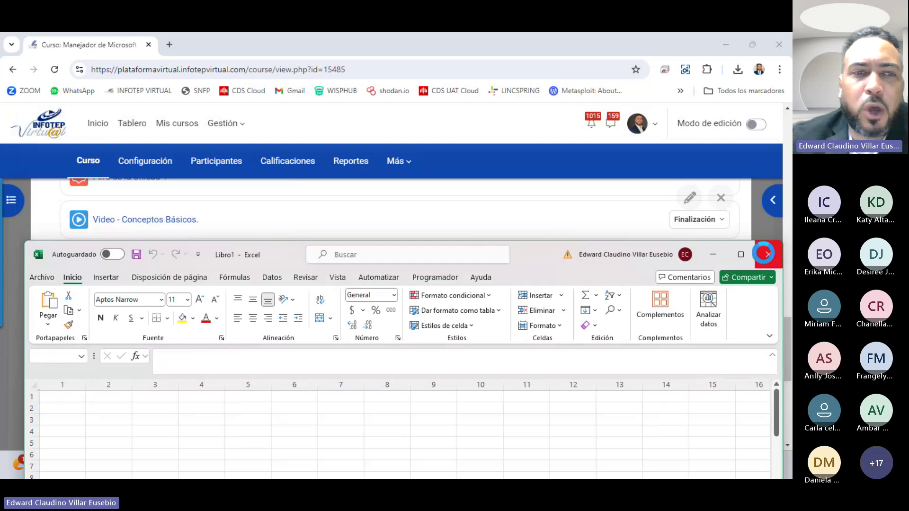
pyautogui.click(769, 254)
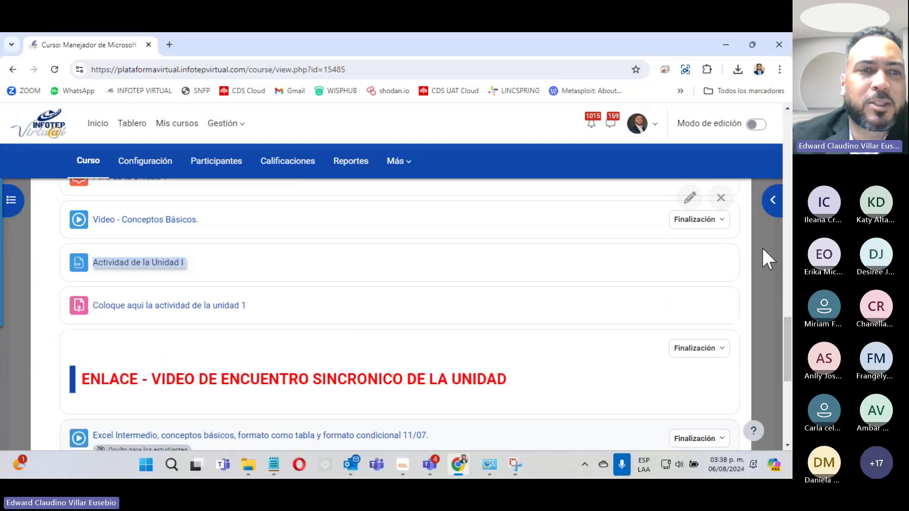
pyautogui.click(738, 69)
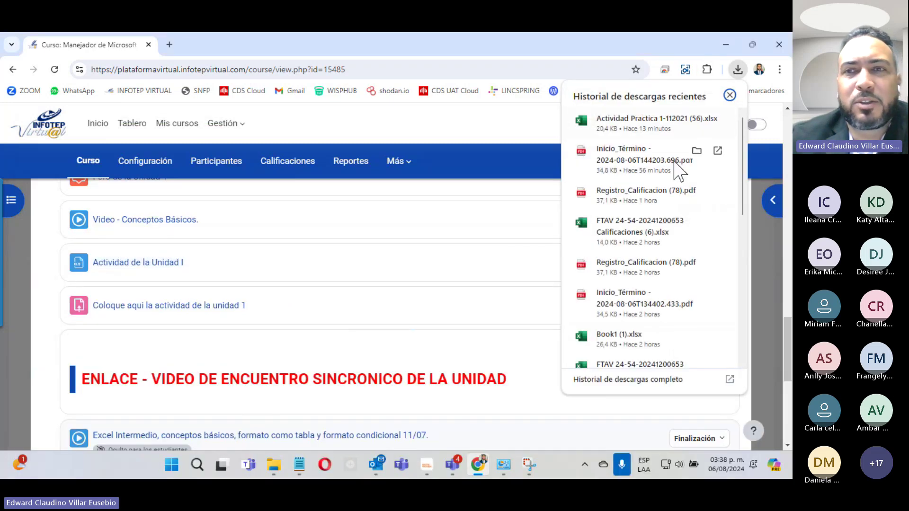
pyautogui.click(654, 130)
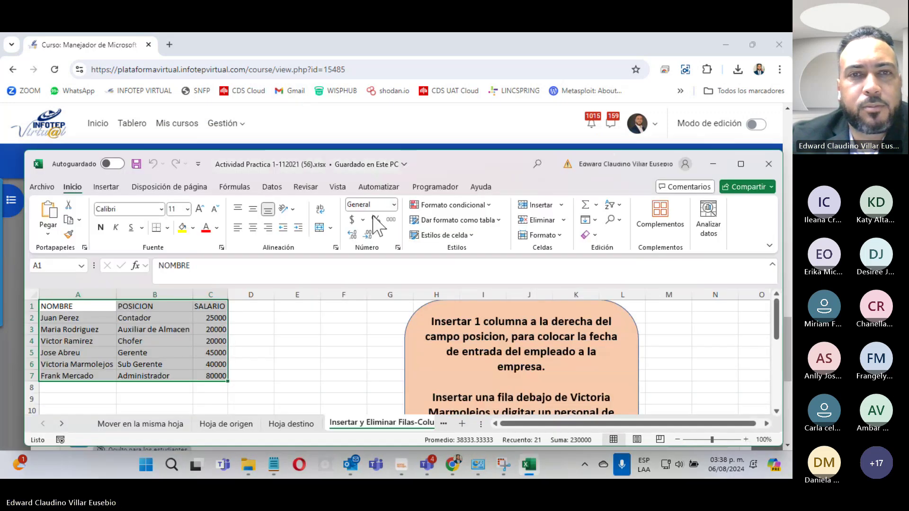
# Step: Maximize the workbook and browse the Hoja de origen, Hoja destino and Opciones de Pegado sheets
pyautogui.doubleClick(426, 159)
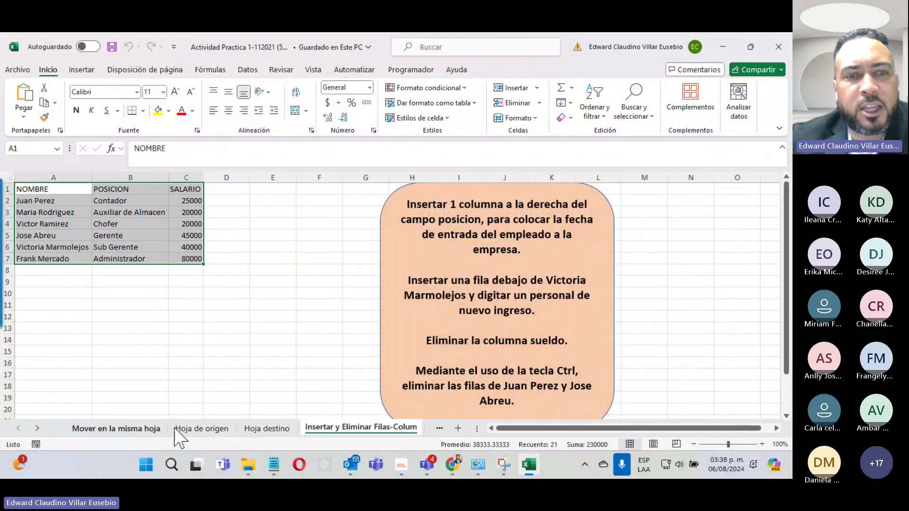
pyautogui.click(203, 429)
pyautogui.click(265, 429)
pyautogui.click(351, 429)
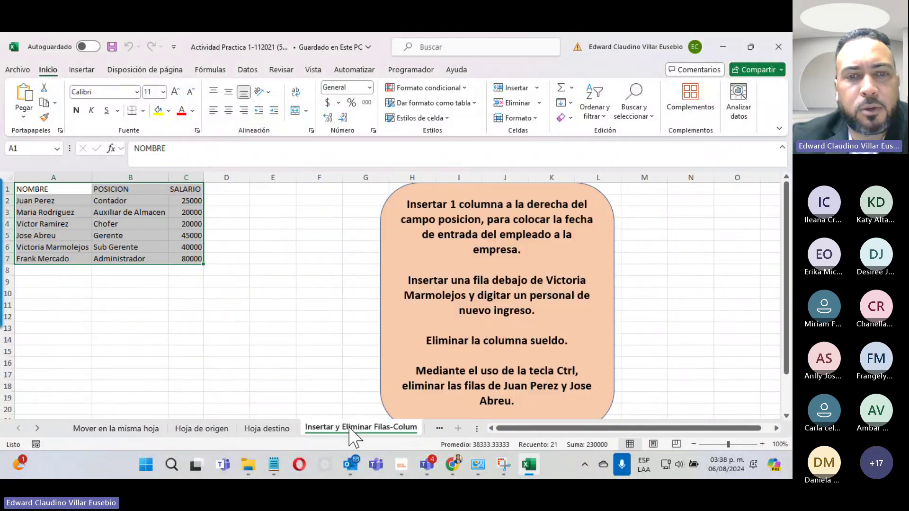
pyautogui.click(255, 429)
pyautogui.click(194, 429)
pyautogui.click(130, 429)
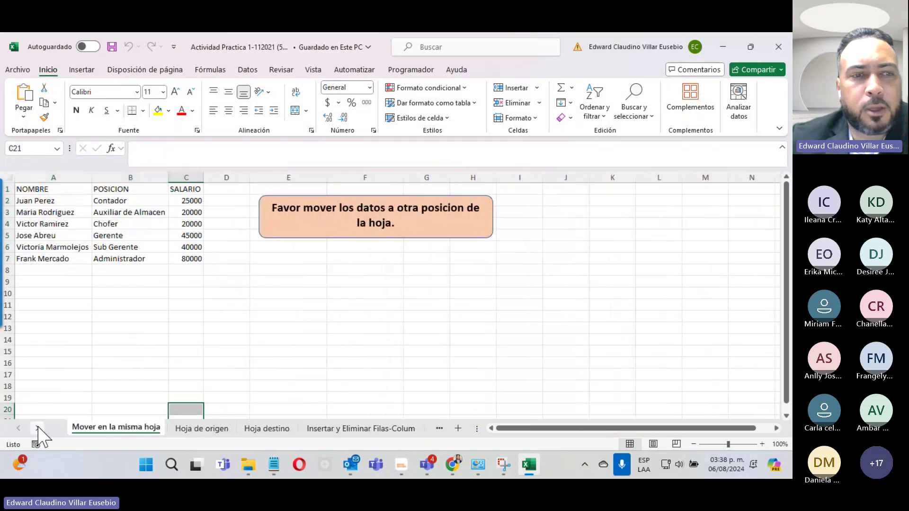
pyautogui.click(38, 429)
pyautogui.click(38, 428)
pyautogui.click(345, 428)
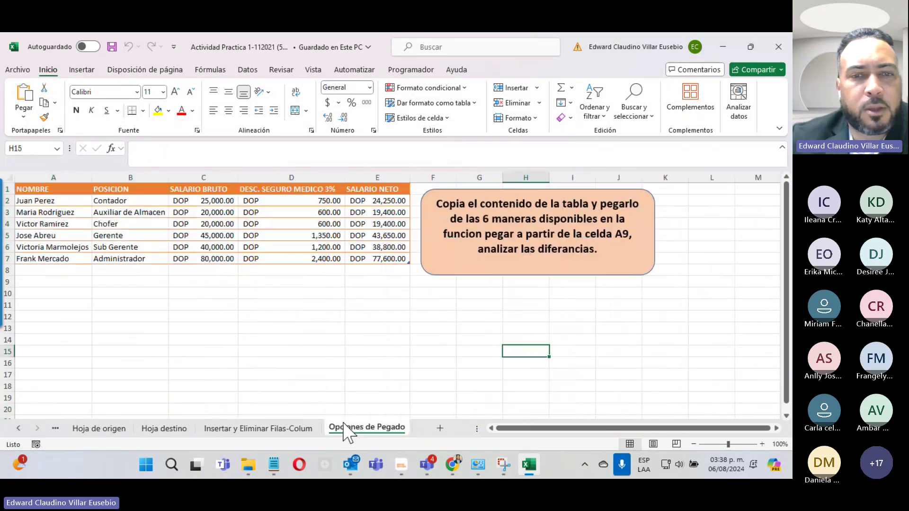
pyautogui.click(258, 429)
pyautogui.click(165, 429)
pyautogui.click(100, 429)
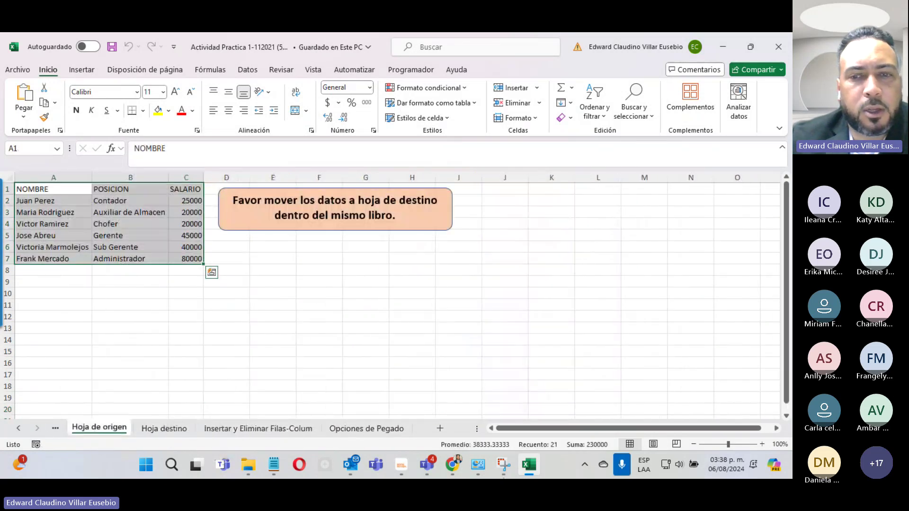
# Step: Glance at Teams, then return to Excel and open the Mover en la misma hoja tab
pyautogui.click(601, 393)
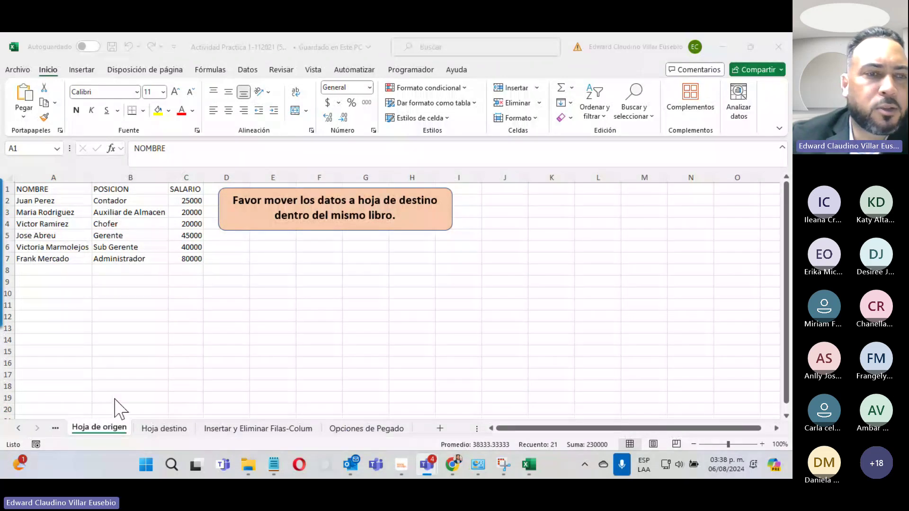
pyautogui.click(17, 429)
pyautogui.hotkey('ctrl', 'a')
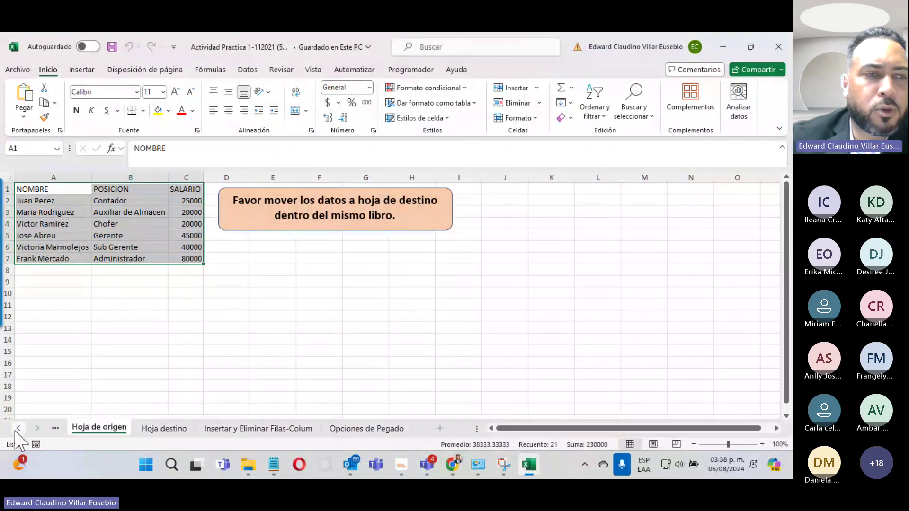
pyautogui.click(17, 429)
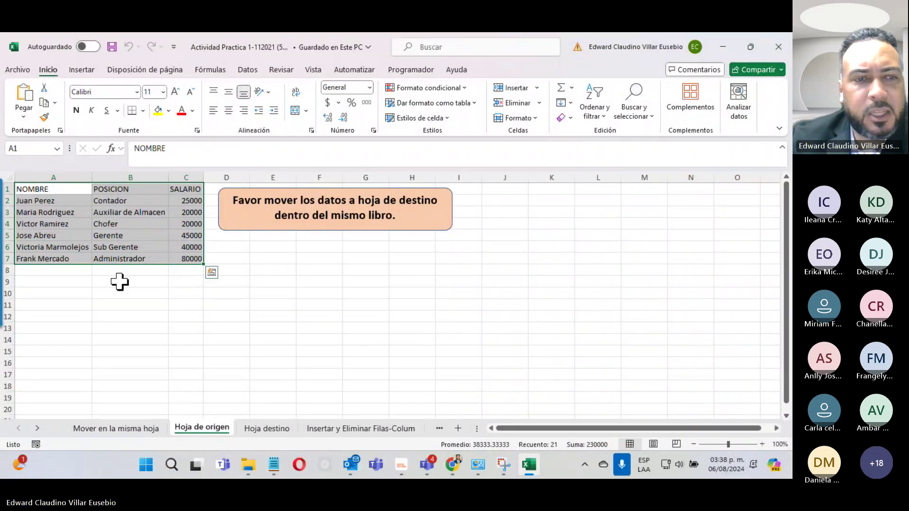
pyautogui.click(116, 429)
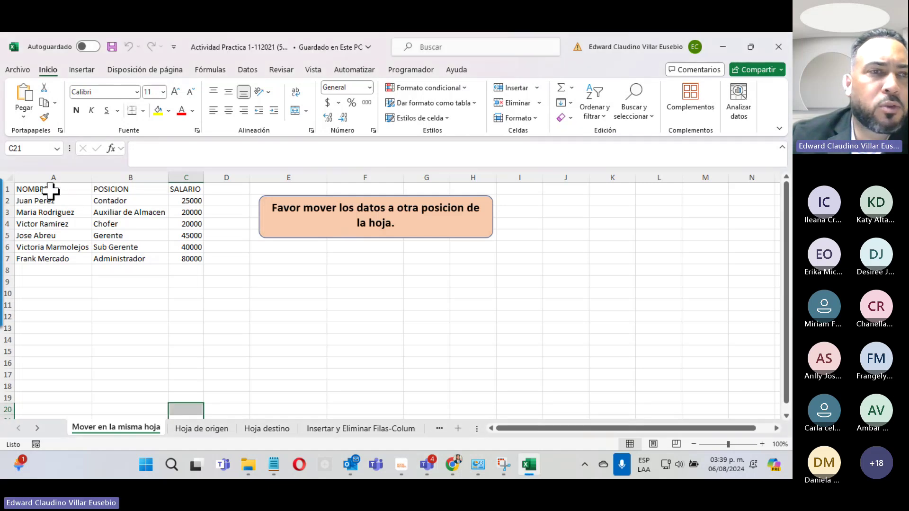
pyautogui.moveTo(55, 188)
pyautogui.mouseDown()
pyautogui.moveTo(195, 233)
pyautogui.moveTo(196, 279)
pyautogui.mouseUp()
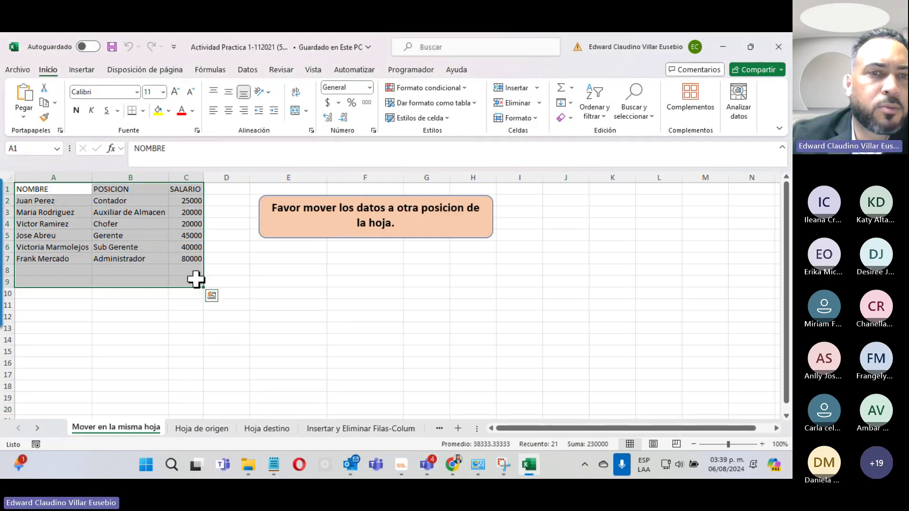
pyautogui.click(302, 228)
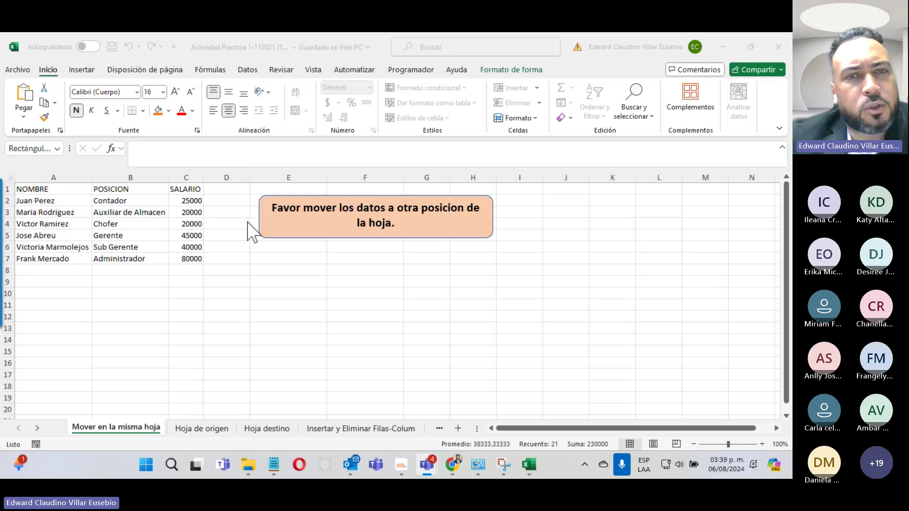
pyautogui.click(346, 226)
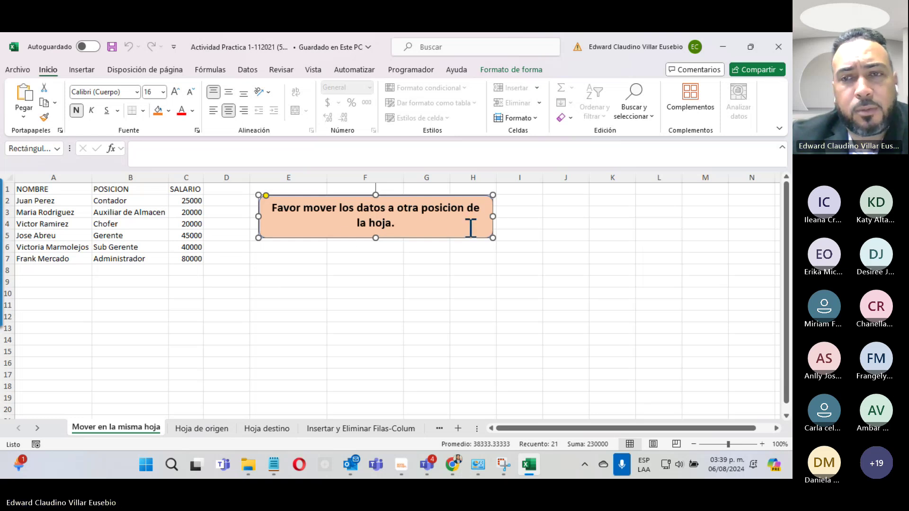
pyautogui.click(211, 298)
pyautogui.click(57, 212)
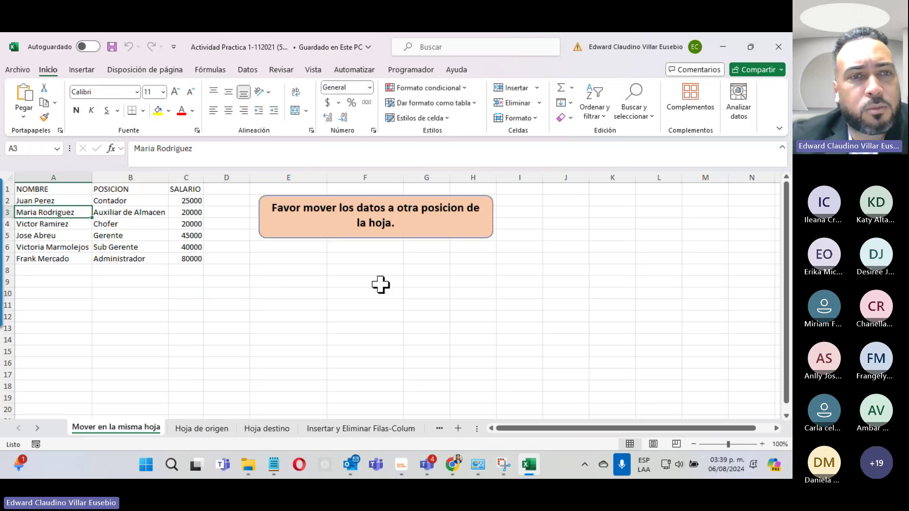
pyautogui.click(369, 317)
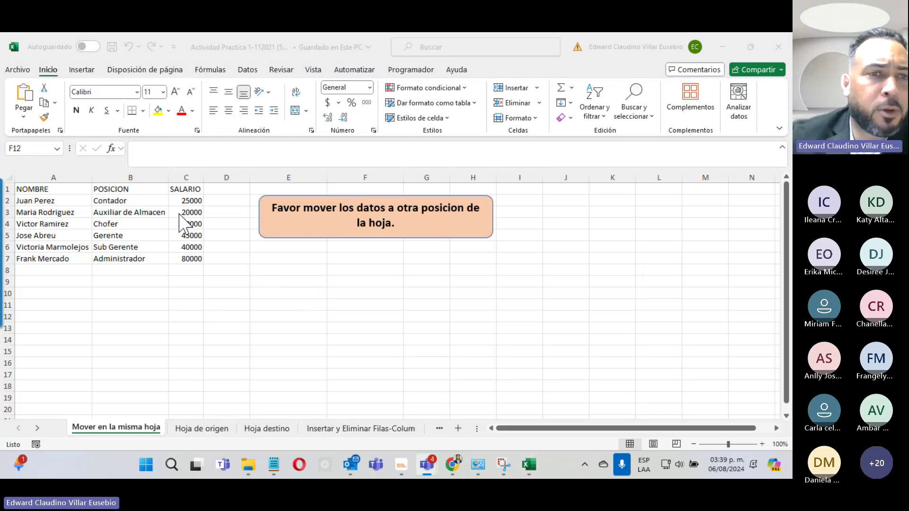
pyautogui.click(261, 298)
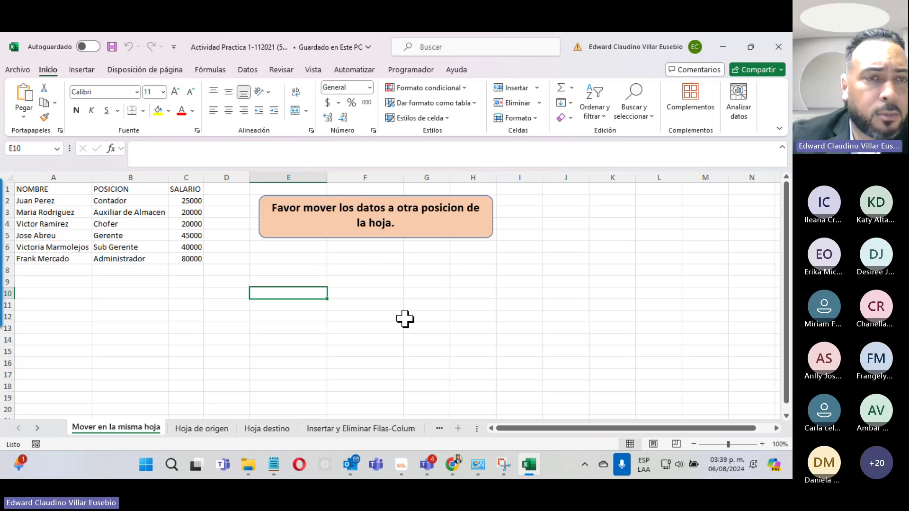
pyautogui.click(34, 190)
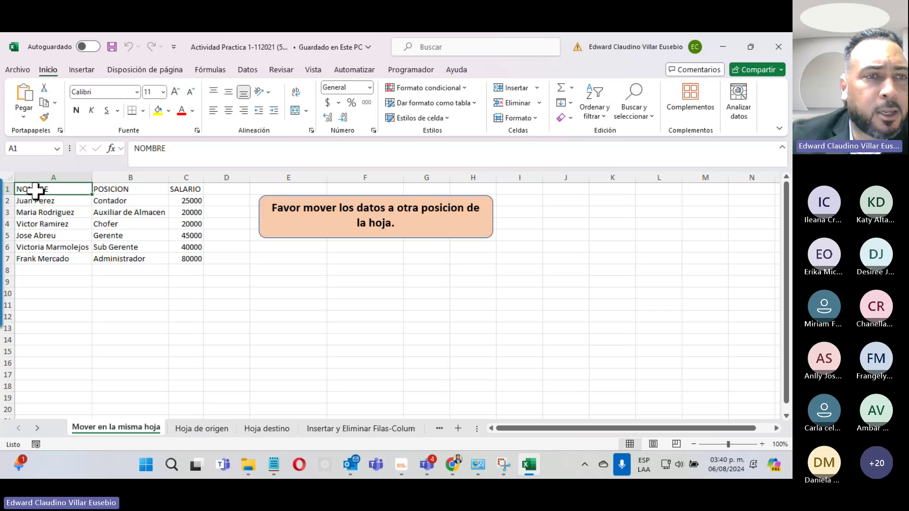
pyautogui.click(132, 190)
pyautogui.click(187, 188)
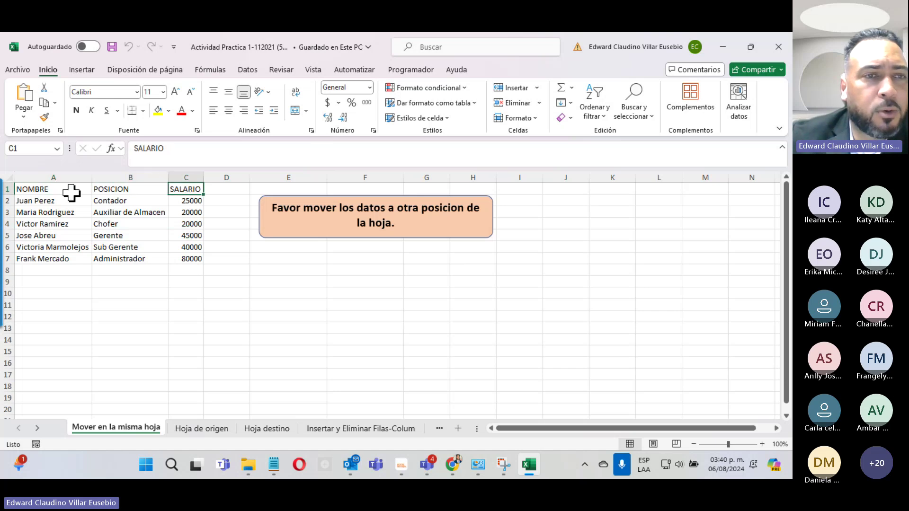
pyautogui.moveTo(55, 188)
pyautogui.mouseDown()
pyautogui.moveTo(105, 242)
pyautogui.moveTo(185, 258)
pyautogui.mouseUp()
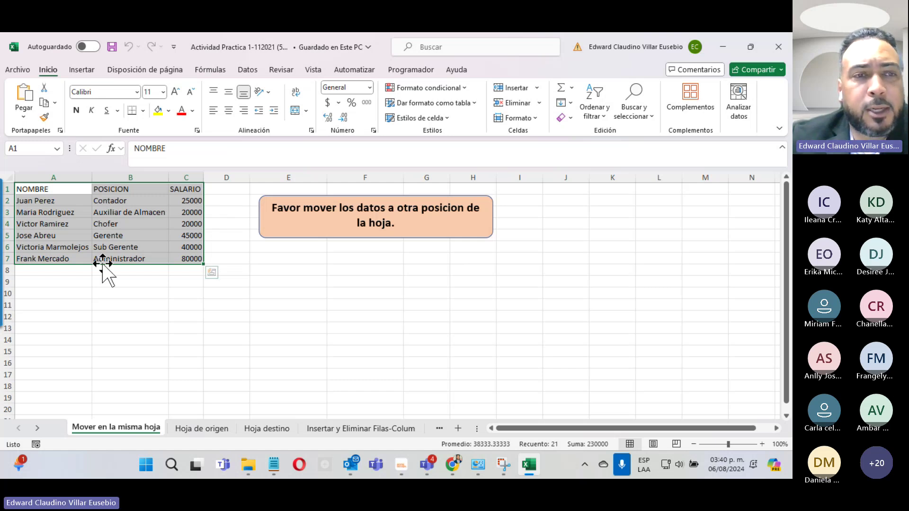
# Step: Drag the employee table to J9:L15, back to A1:C7, then to J7:L13
pyautogui.moveTo(103, 265); pyautogui.dragTo(597, 351)
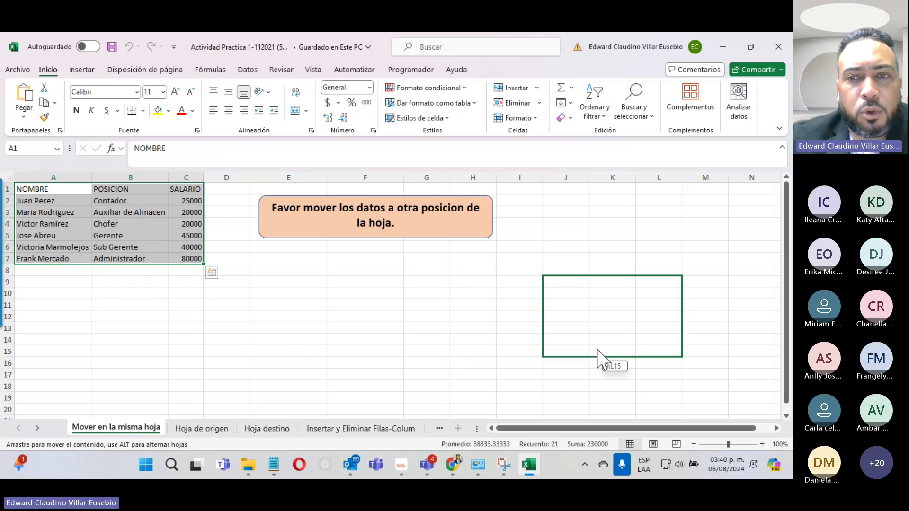
pyautogui.moveTo(597, 355); pyautogui.dragTo(598, 355)
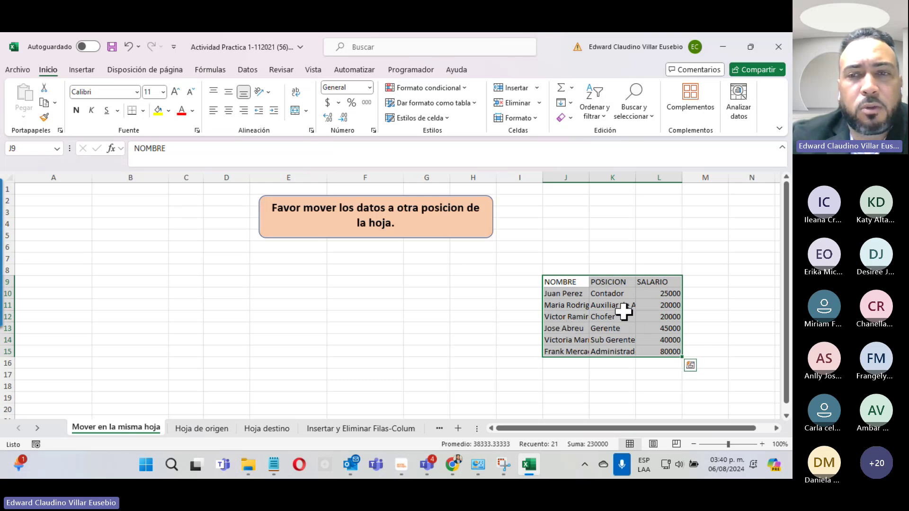
pyautogui.moveTo(612, 317)
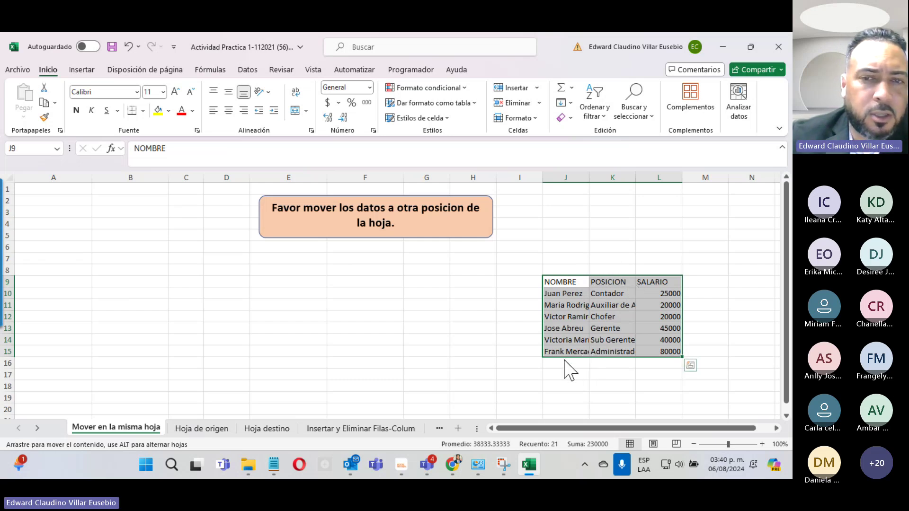
pyautogui.moveTo(564, 361)
pyautogui.mouseDown()
pyautogui.moveTo(52, 265)
pyautogui.moveTo(583, 334)
pyautogui.mouseUp()
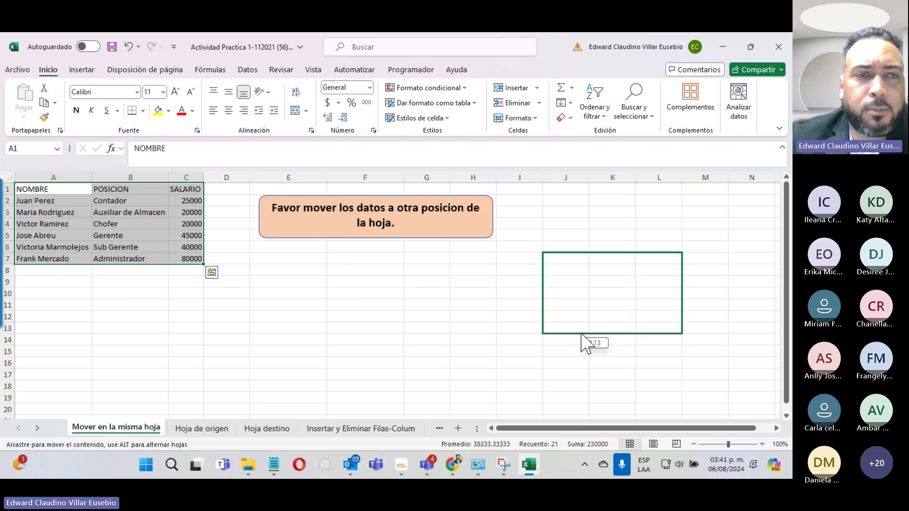
pyautogui.moveTo(582, 335); pyautogui.dragTo(581, 334)
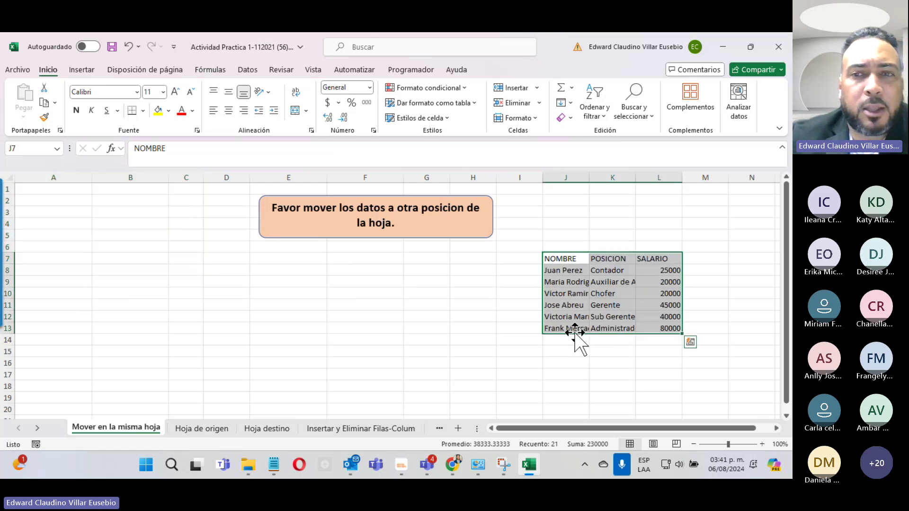
# Step: Check the moved names in J9 and J11, then select all of column J
pyautogui.click(564, 283)
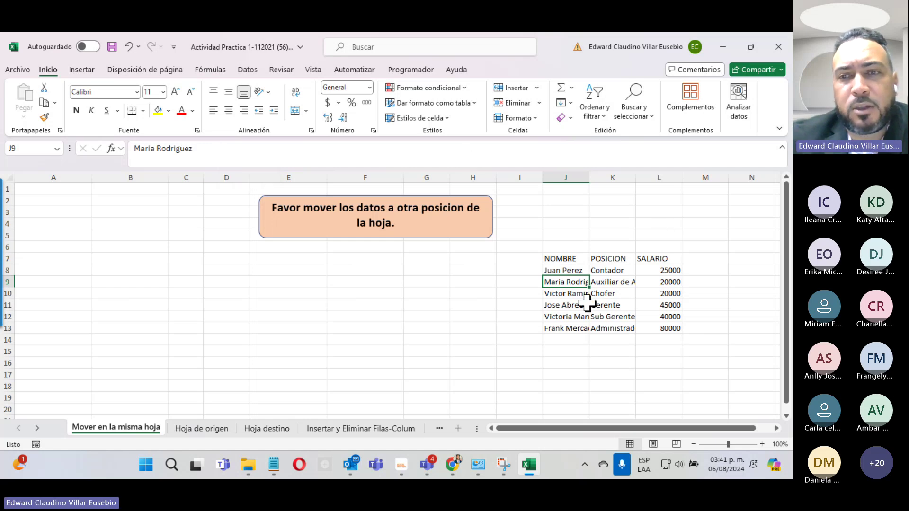
pyautogui.click(553, 305)
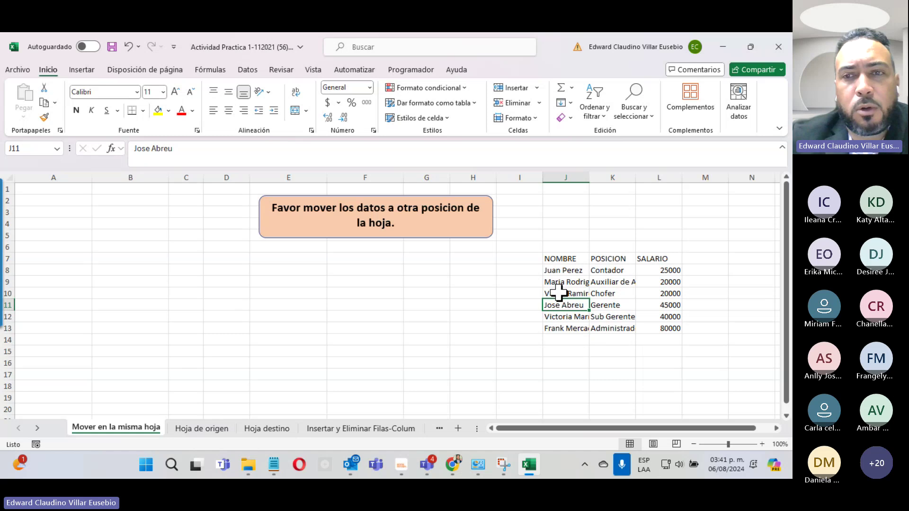
pyautogui.click(558, 283)
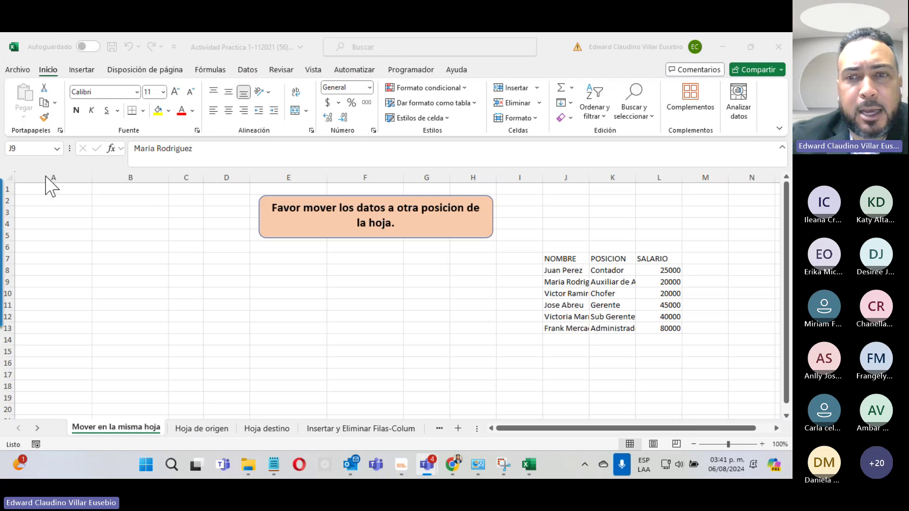
pyautogui.click(566, 174)
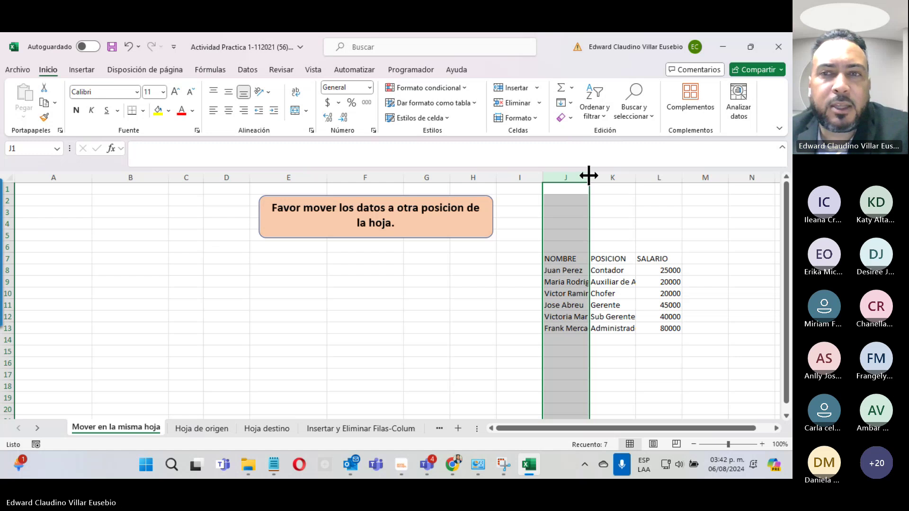
# Step: AutoFit column J to the names, then enter test text 'dfgdfgdgdgdgdfgdggfdgf' in J14
pyautogui.doubleClick(589, 175)
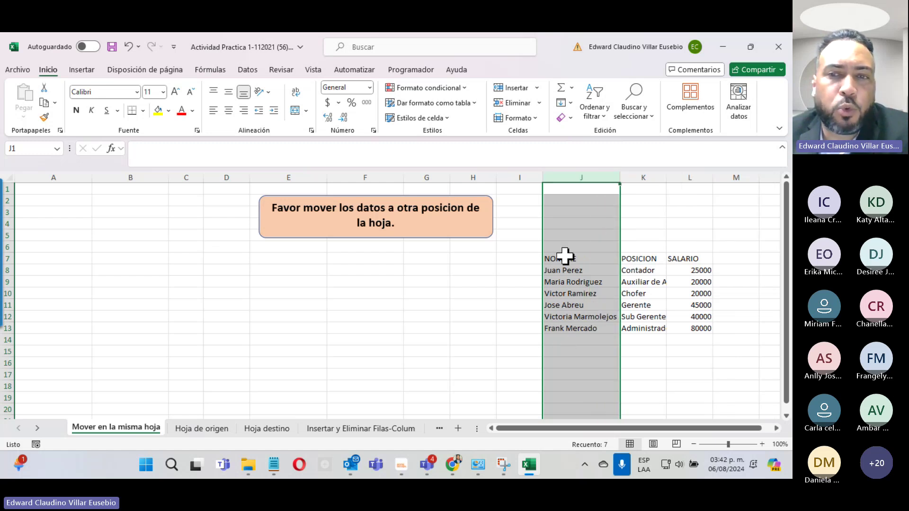
pyautogui.click(564, 318)
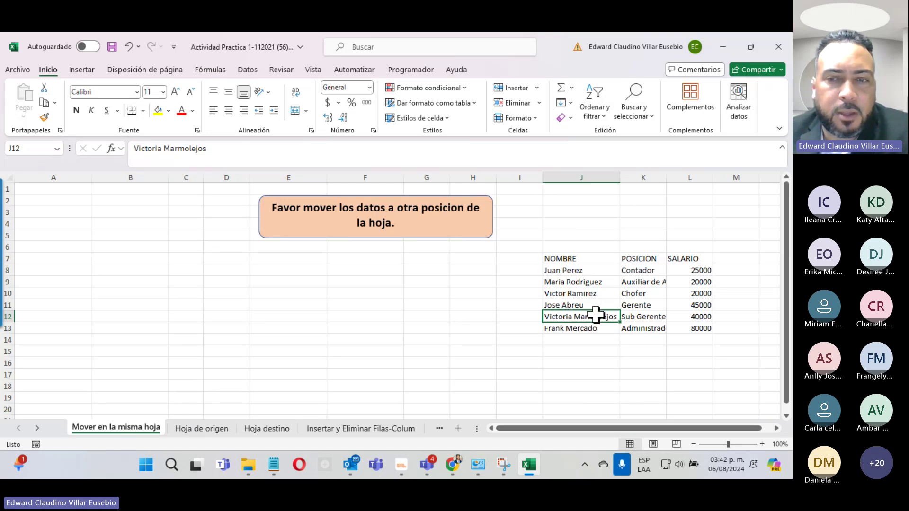
pyautogui.click(589, 340)
pyautogui.write('dfgdfgd')
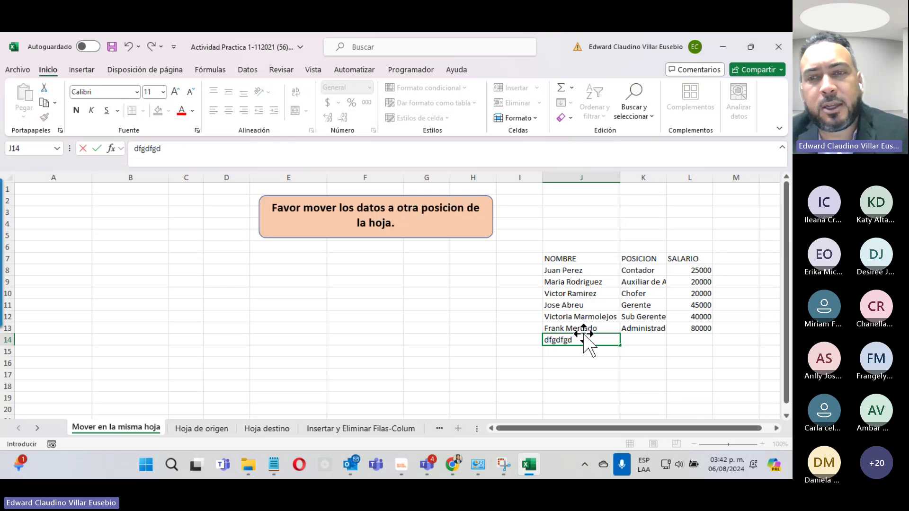
pyautogui.write('gdgdgdfgdggfdgfdgdf')
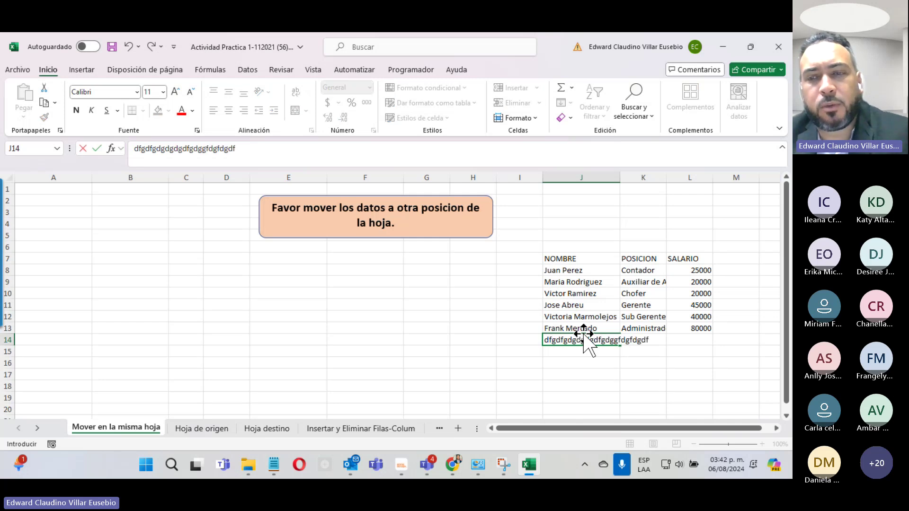
pyautogui.press('Return')
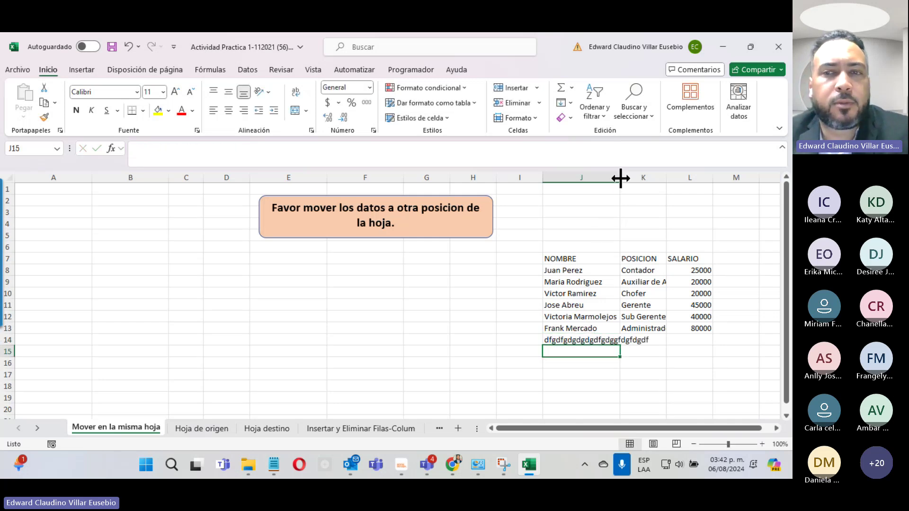
# Step: AutoFit column J to the test text, delete it from J14, and AutoFit again
pyautogui.doubleClick(621, 178)
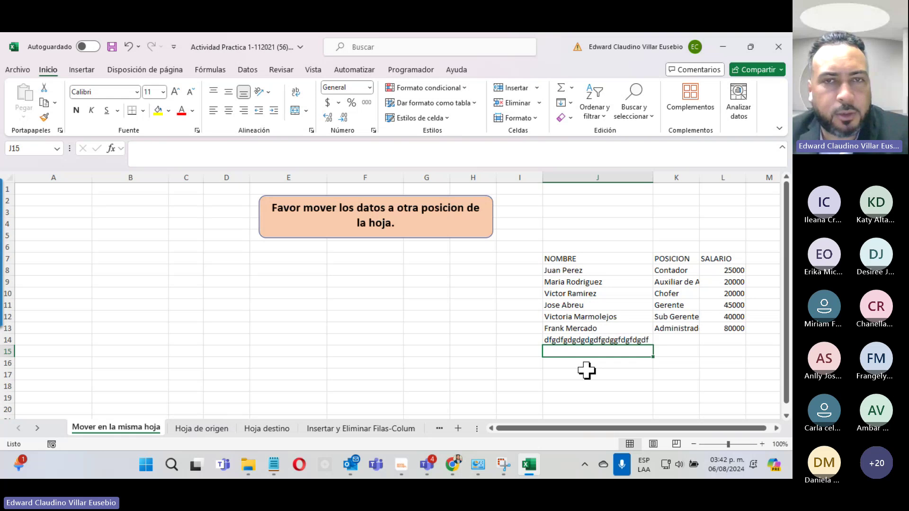
pyautogui.click(577, 341)
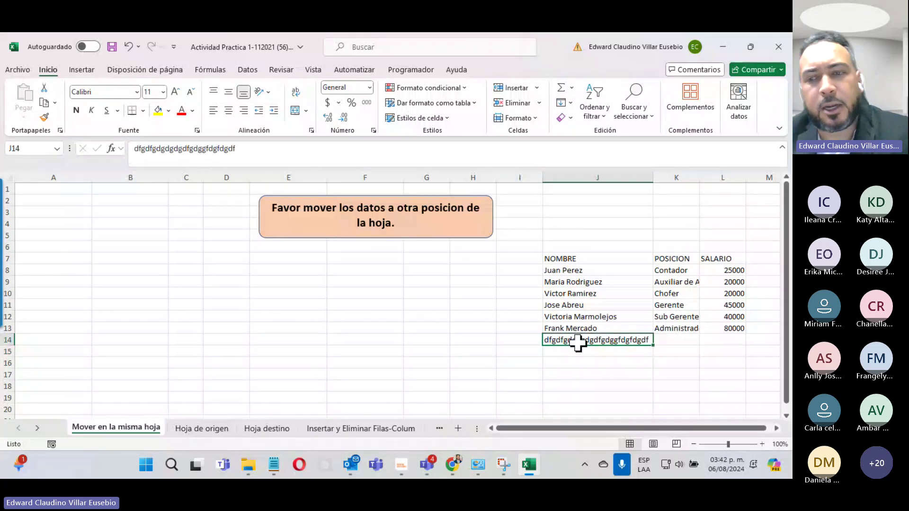
pyautogui.press('Delete')
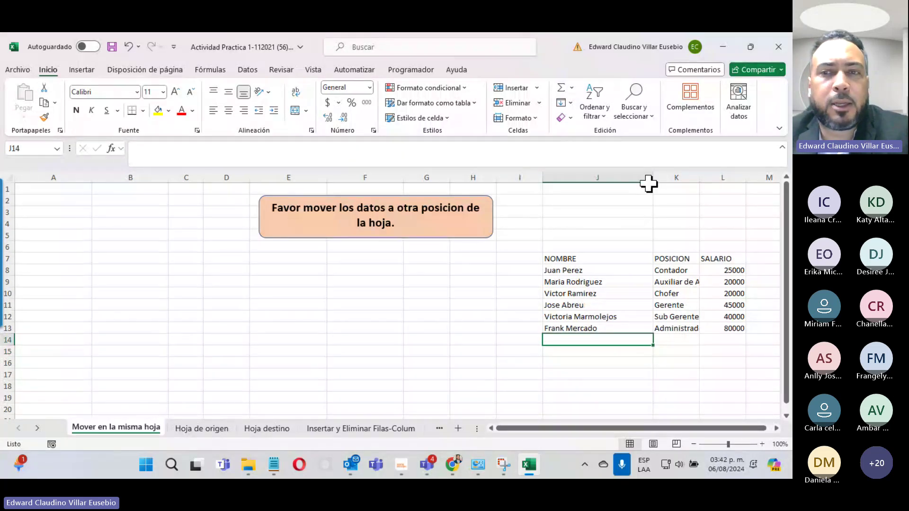
pyautogui.doubleClick(652, 178)
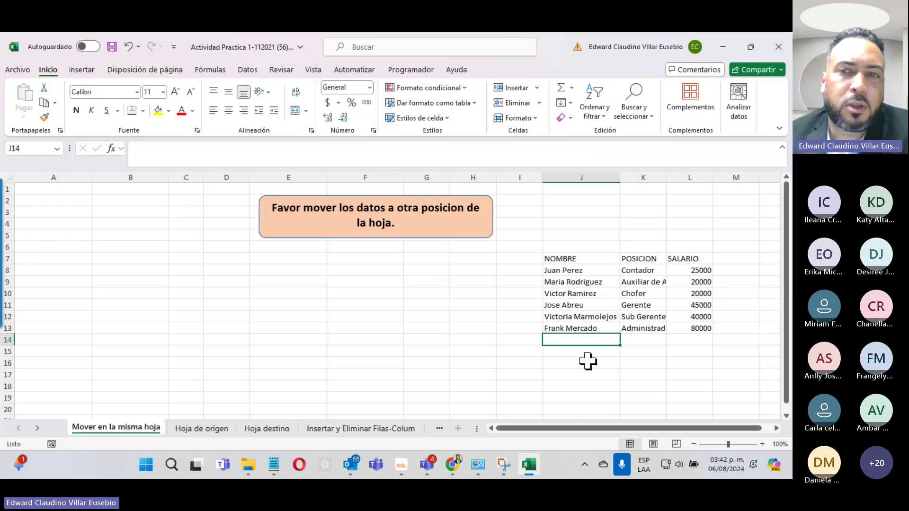
pyautogui.moveTo(620, 178)
pyautogui.mouseDown()
pyautogui.moveTo(589, 179)
pyautogui.moveTo(608, 182)
pyautogui.mouseUp()
pyautogui.click(616, 189)
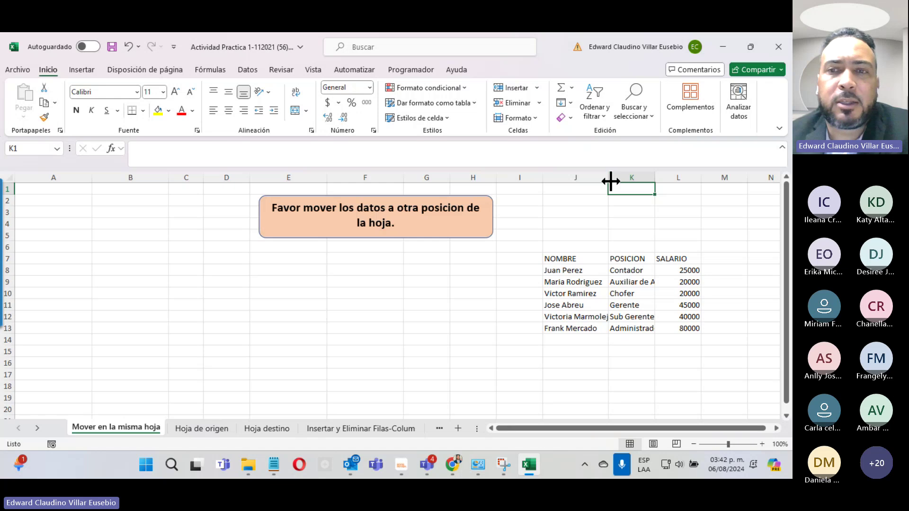
pyautogui.scroll(-7, 579, 292)
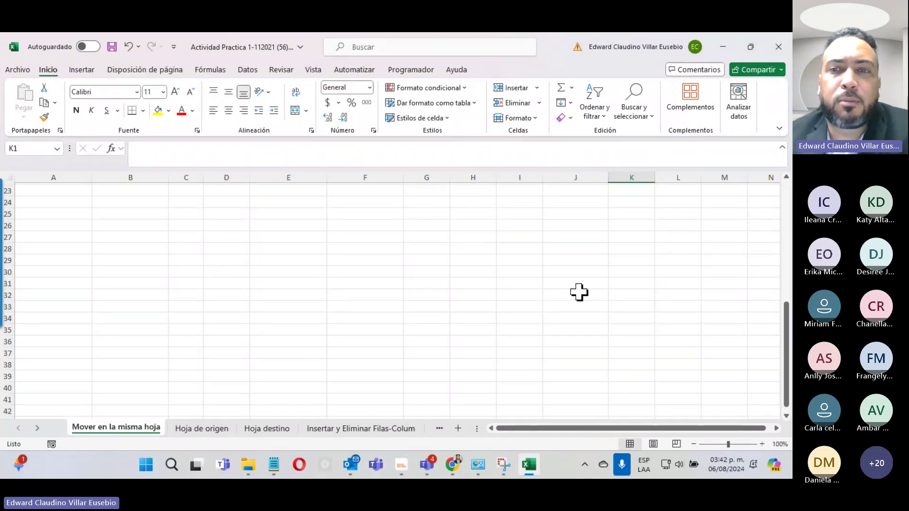
pyautogui.scroll(10, 579, 292)
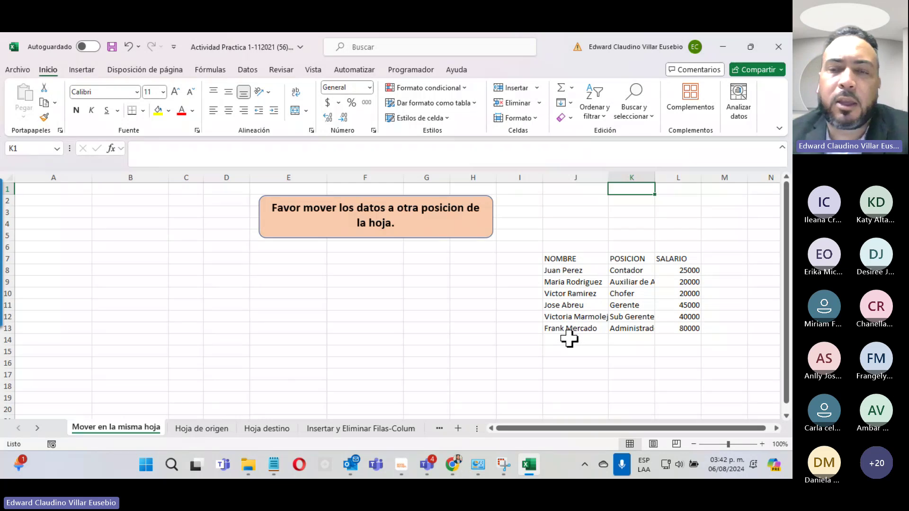
pyautogui.click(561, 316)
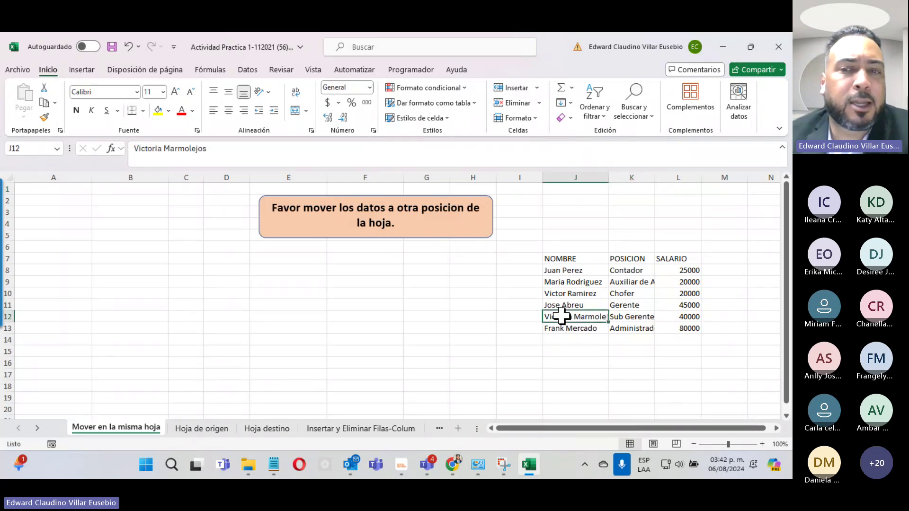
pyautogui.doubleClick(608, 178)
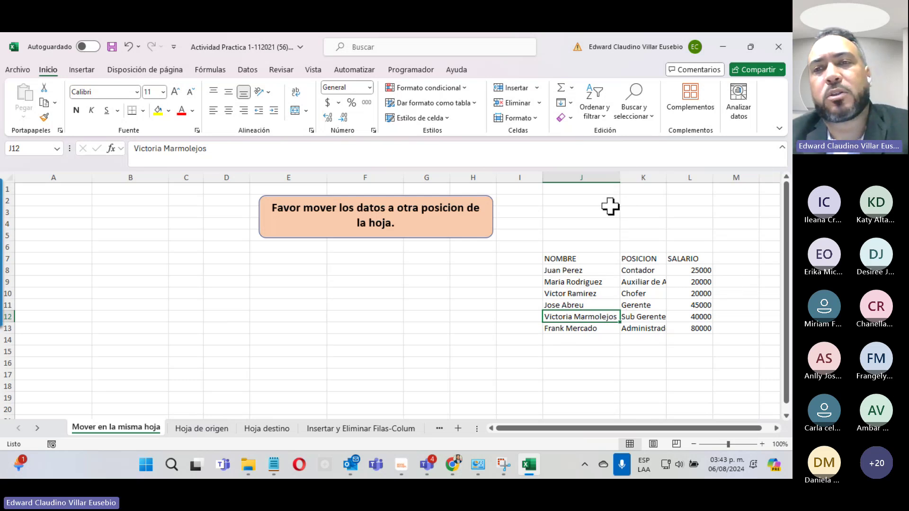
# Step: Select cell J6, all of column J, and then the NOMBRE header cell J7
pyautogui.click(548, 249)
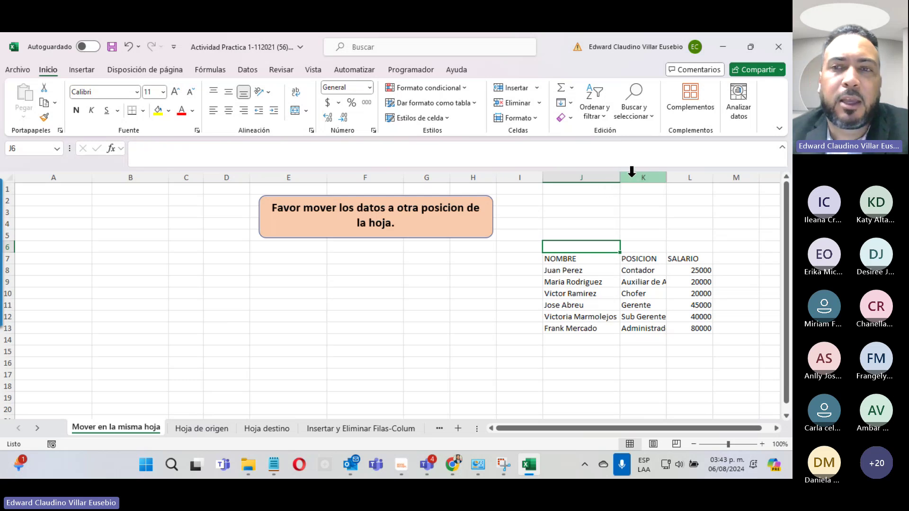
pyautogui.click(577, 171)
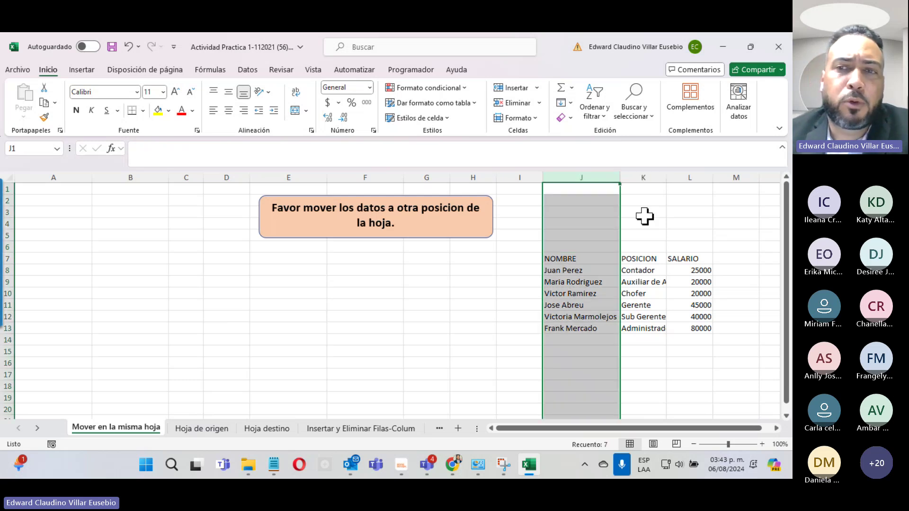
pyautogui.click(567, 260)
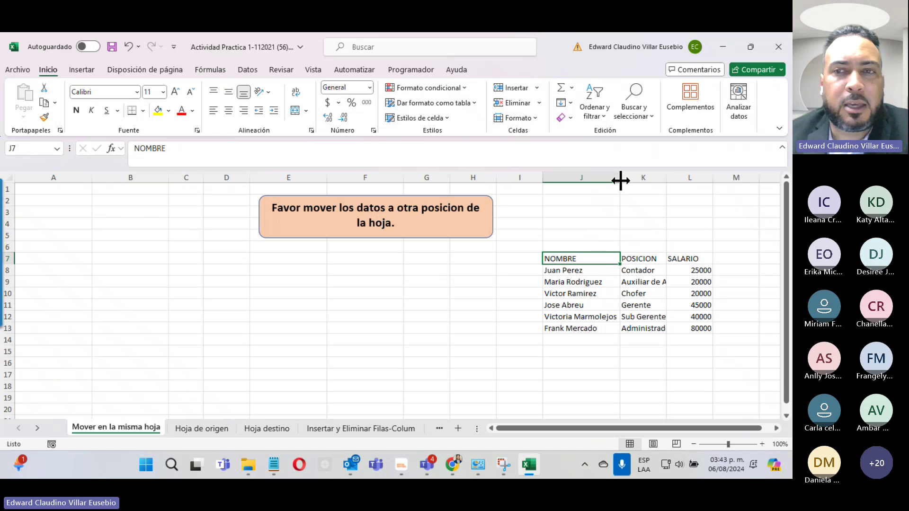
# Step: Narrow column J, select J1:L10 and AutoFit column L, then undo that change
pyautogui.moveTo(619, 180)
pyautogui.mouseDown()
pyautogui.moveTo(594, 186)
pyautogui.moveTo(593, 199)
pyautogui.mouseUp()
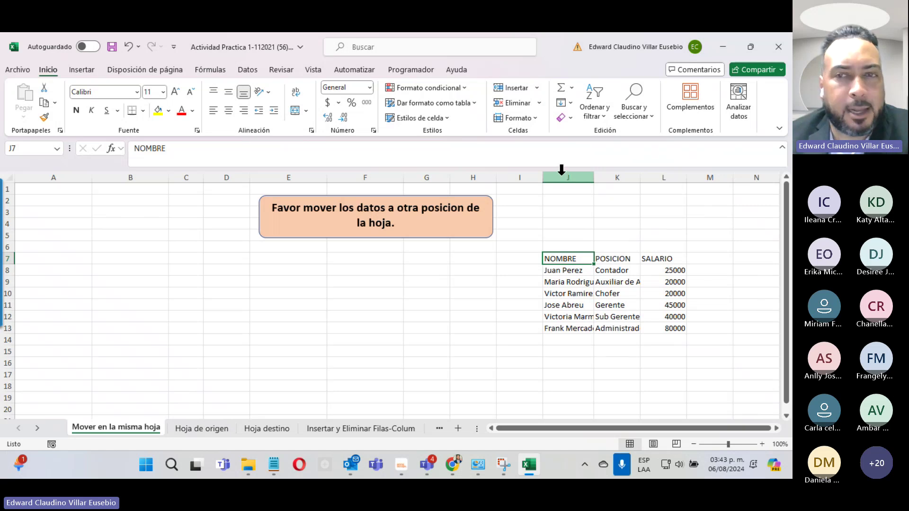
pyautogui.moveTo(566, 189)
pyautogui.mouseDown()
pyautogui.moveTo(663, 297)
pyautogui.moveTo(663, 362)
pyautogui.mouseUp()
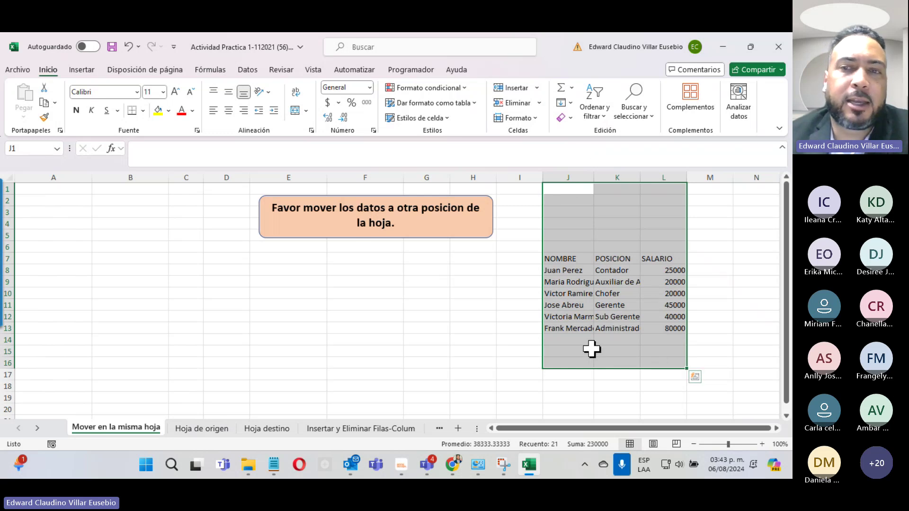
pyautogui.doubleClick(686, 176)
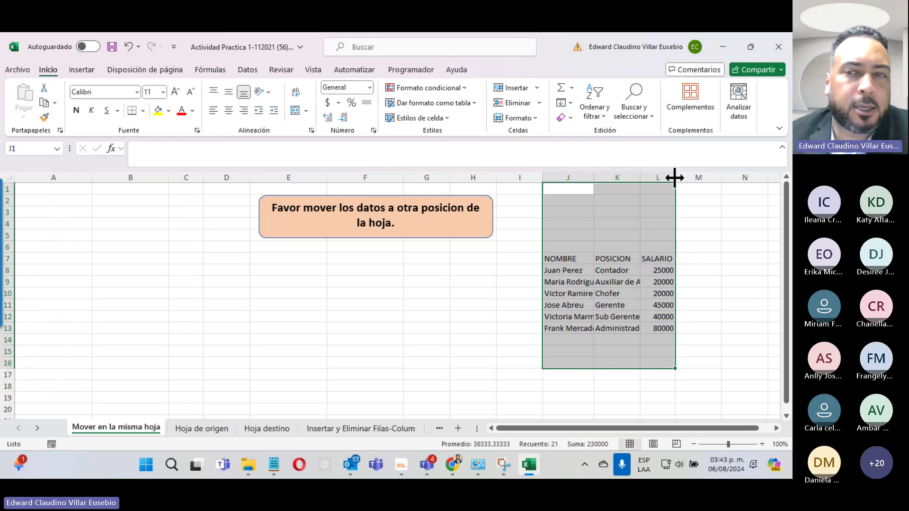
pyautogui.click(129, 48)
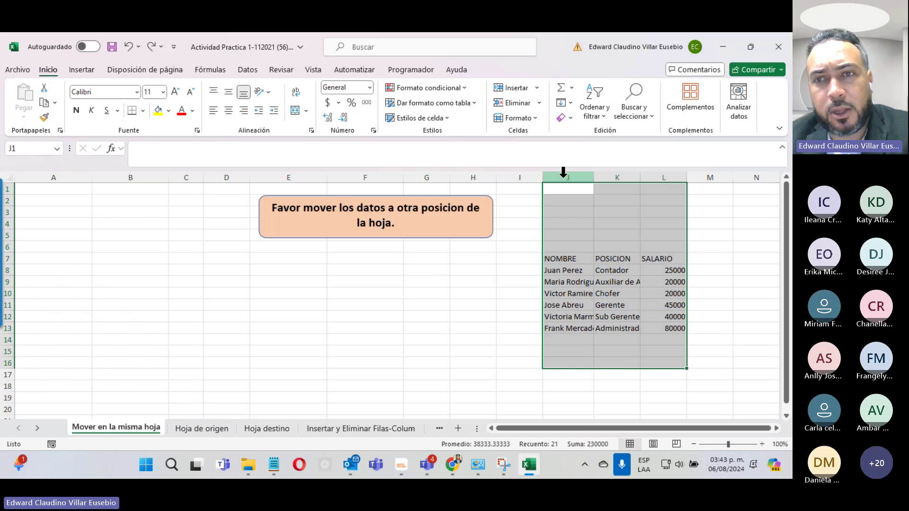
# Step: AutoFit whole columns J through L, then switch to the Teams meeting window
pyautogui.moveTo(562, 178)
pyautogui.mouseDown()
pyautogui.moveTo(660, 175)
pyautogui.moveTo(647, 176)
pyautogui.mouseUp()
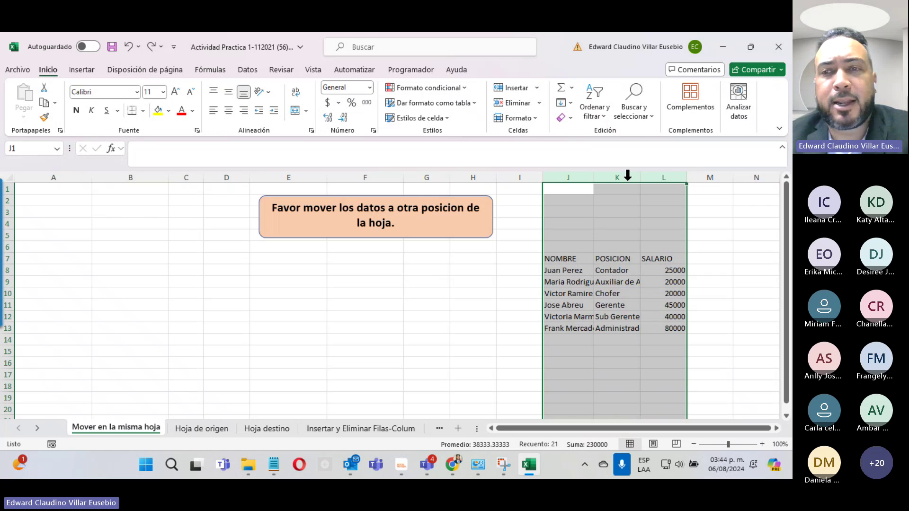
pyautogui.doubleClick(685, 176)
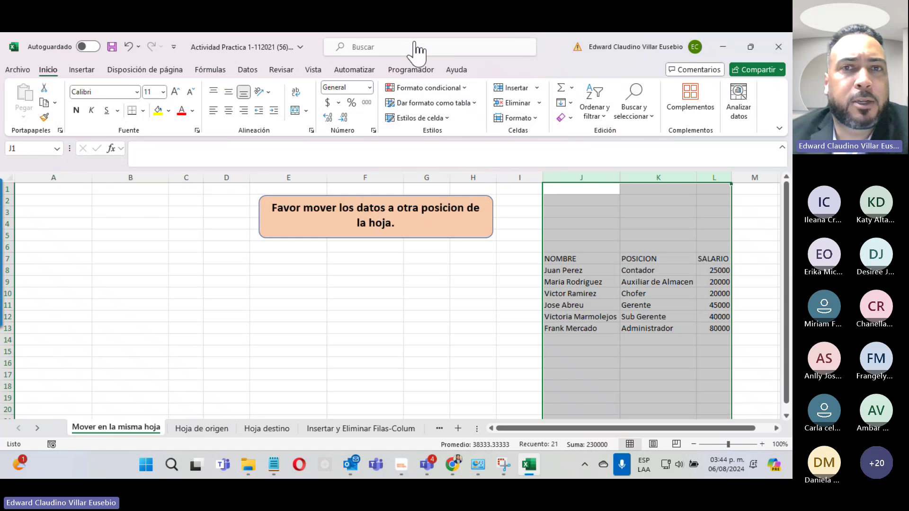
pyautogui.hotkey('alt', 'Tab')
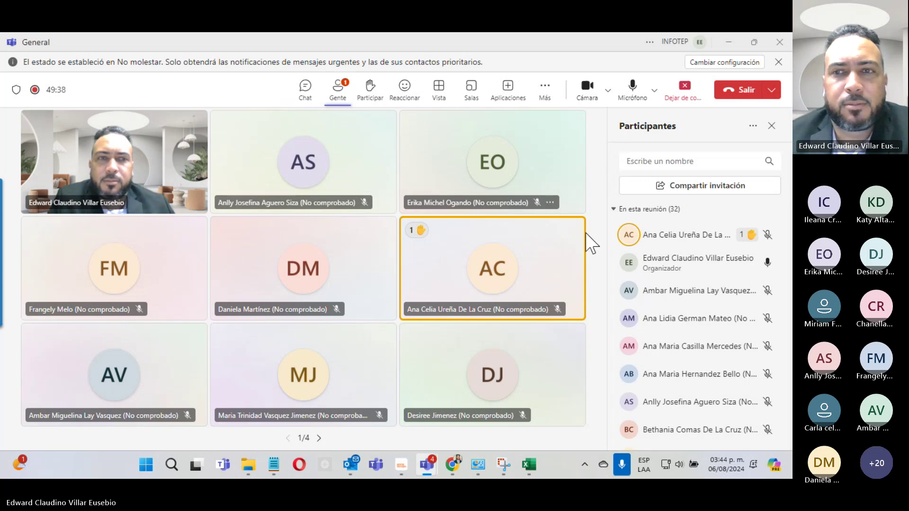
pyautogui.moveTo(692, 234)
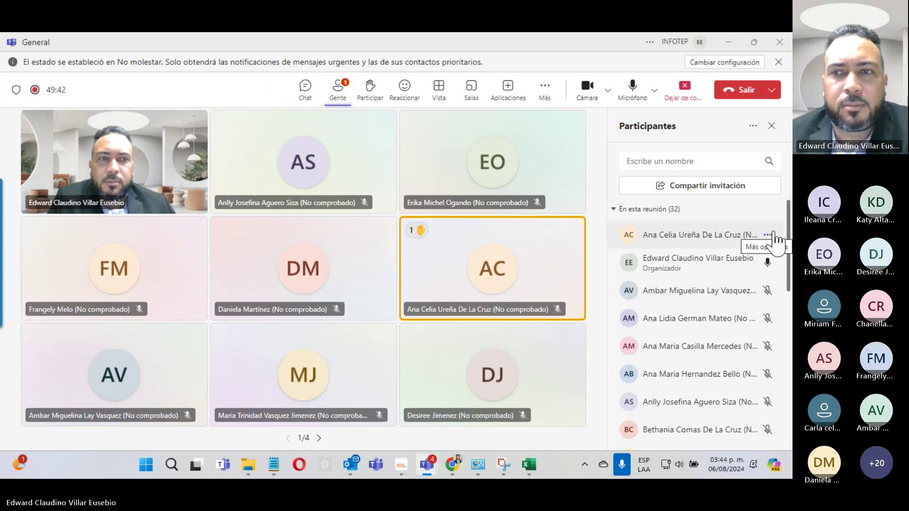
# Step: Open and close a raised-hand participant's options, admit the lobby attendee, and minimize the meeting
pyautogui.click(774, 234)
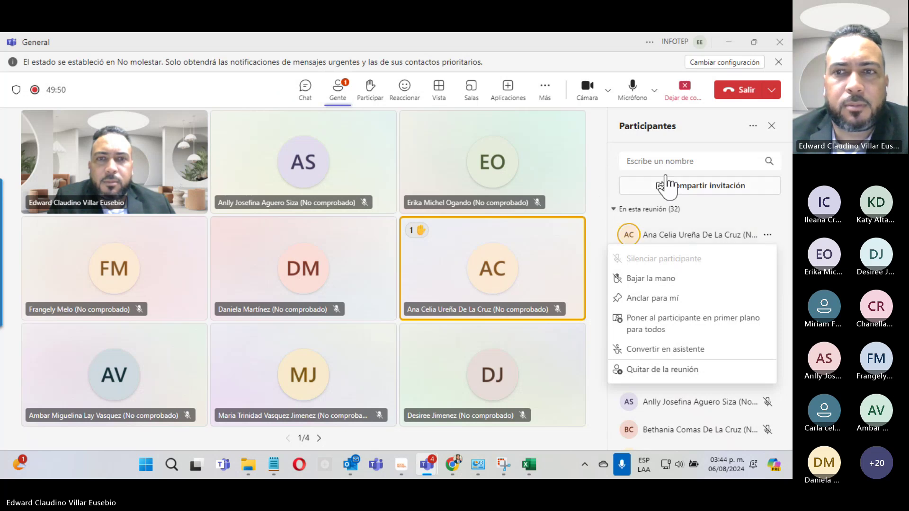
pyautogui.click(612, 170)
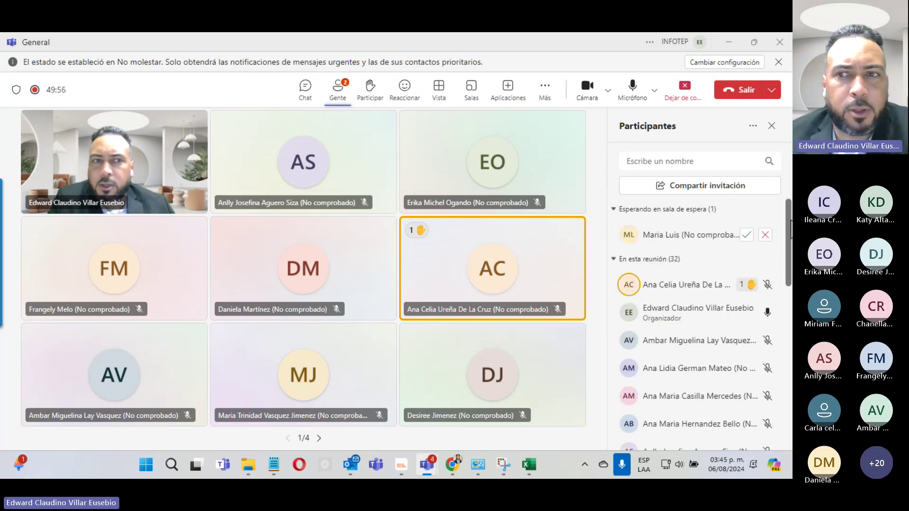
pyautogui.click(747, 235)
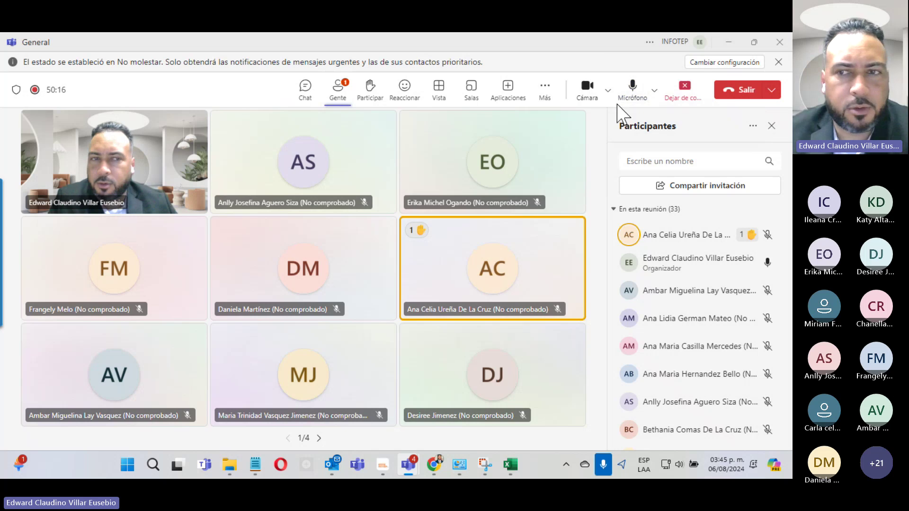
pyautogui.click(726, 47)
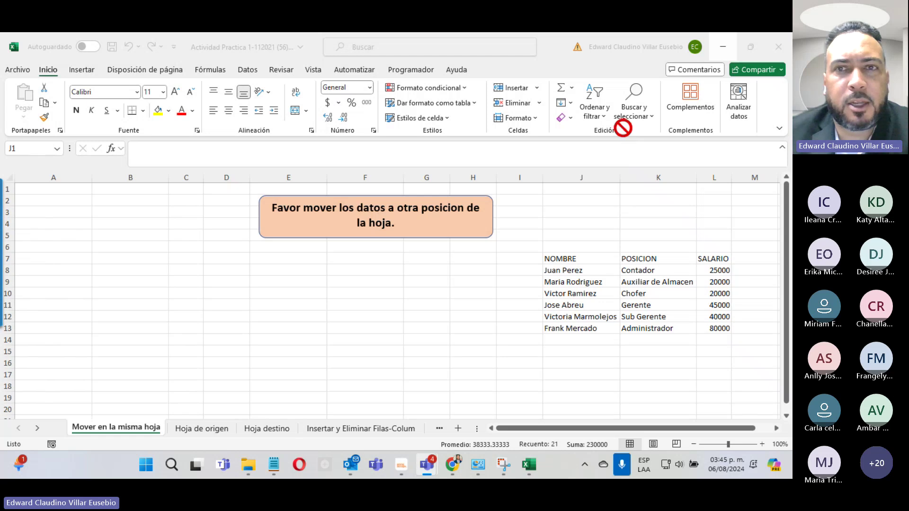
# Step: Browse the Hoja de origen, Hoja destino and Mover en la misma hoja tabs, ending on Hoja de origen
pyautogui.click(202, 428)
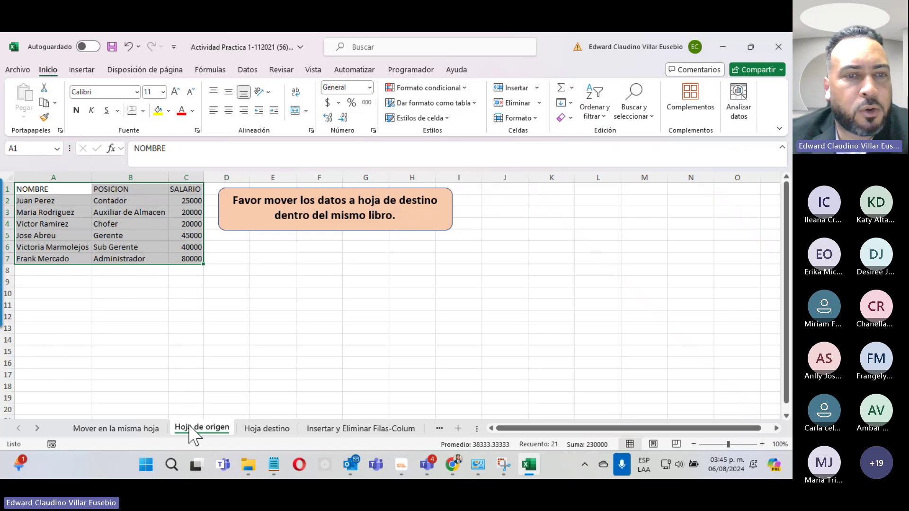
pyautogui.click(280, 431)
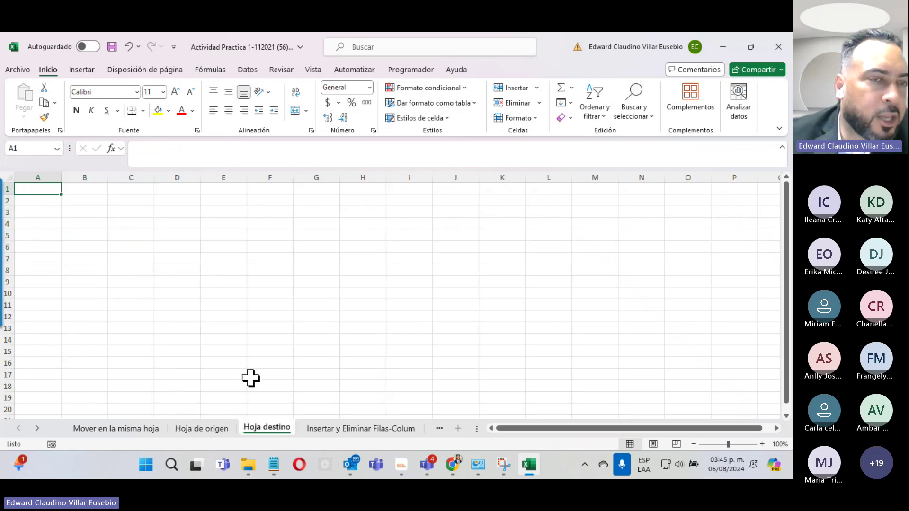
pyautogui.click(141, 430)
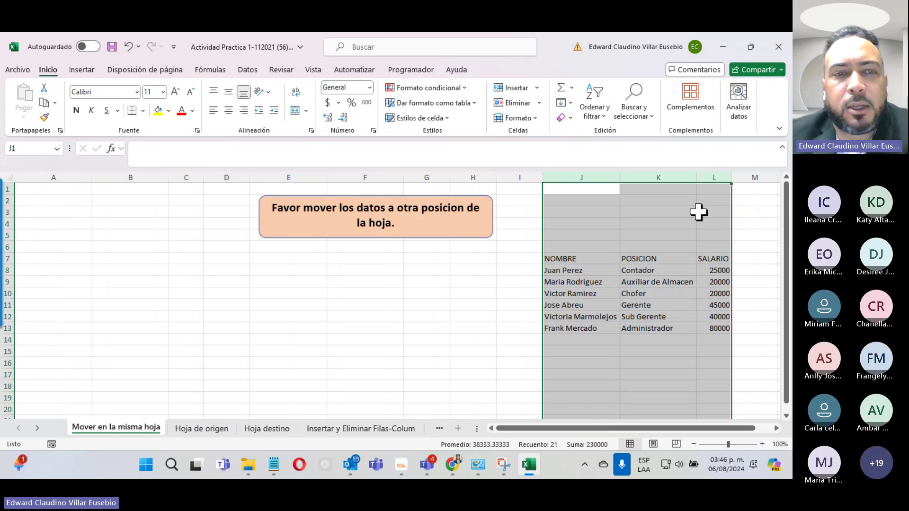
pyautogui.click(202, 429)
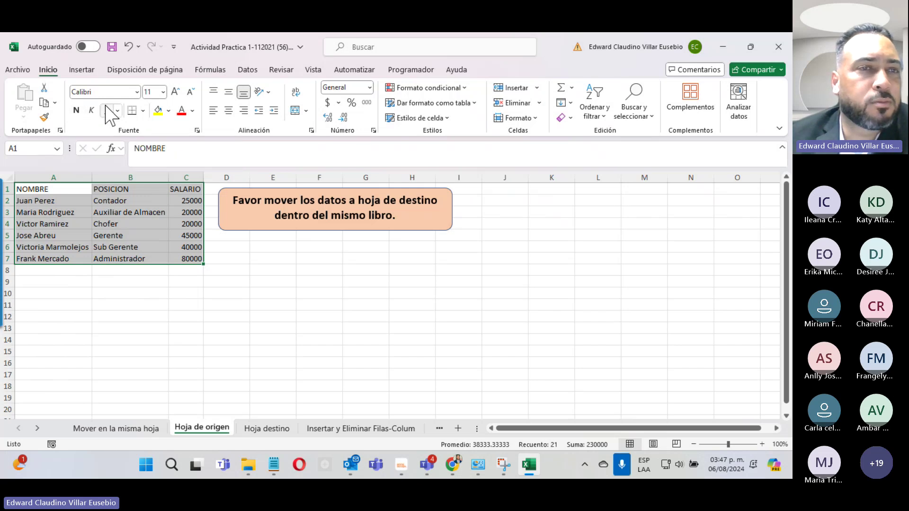
# Step: Cut the A1:C7 table from Hoja de origen and paste it at A1 of Hoja destino
pyautogui.click(81, 241)
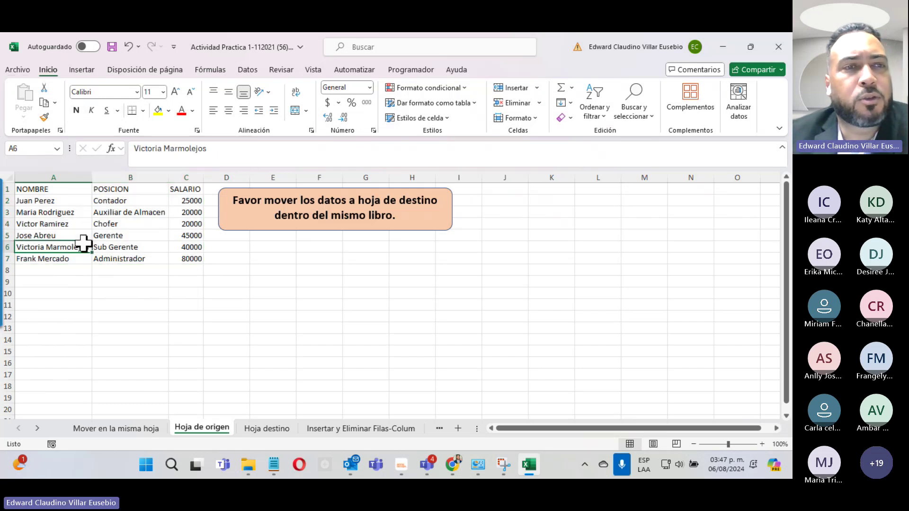
pyautogui.moveTo(55, 189); pyautogui.dragTo(203, 258)
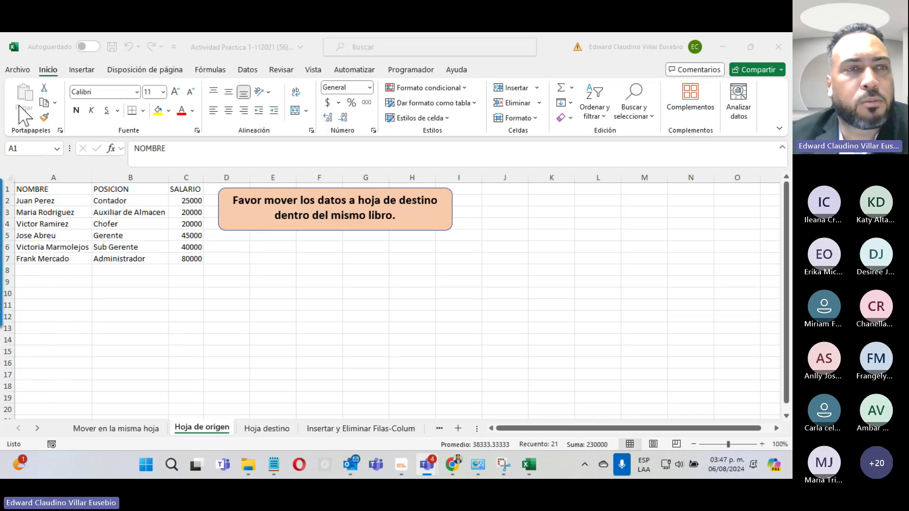
pyautogui.click(46, 85)
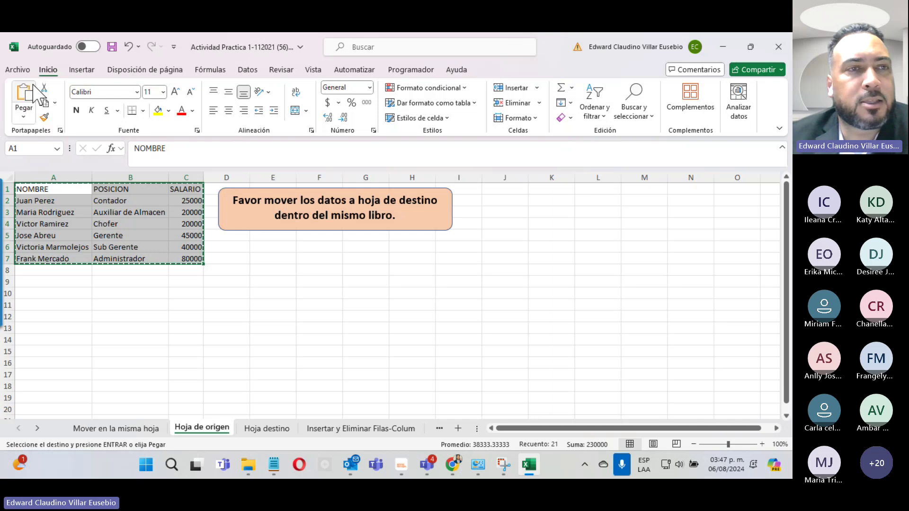
pyautogui.click(267, 429)
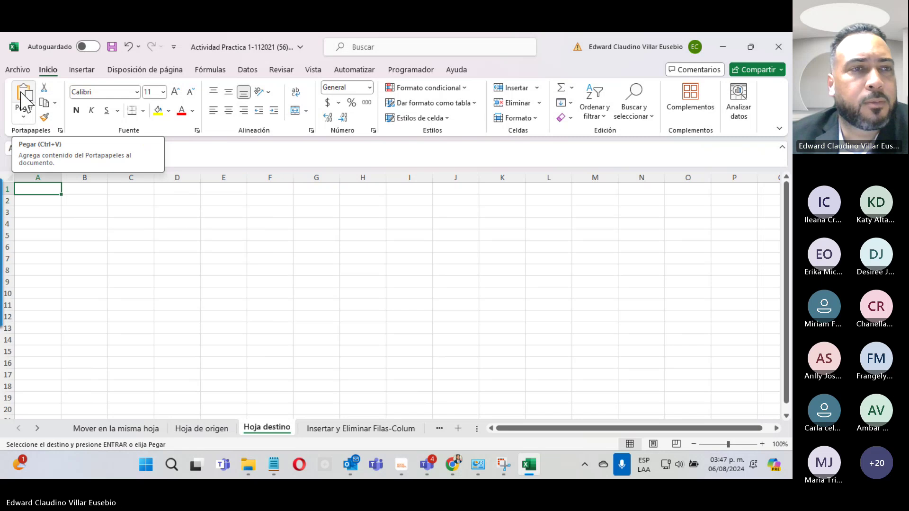
pyautogui.click(22, 95)
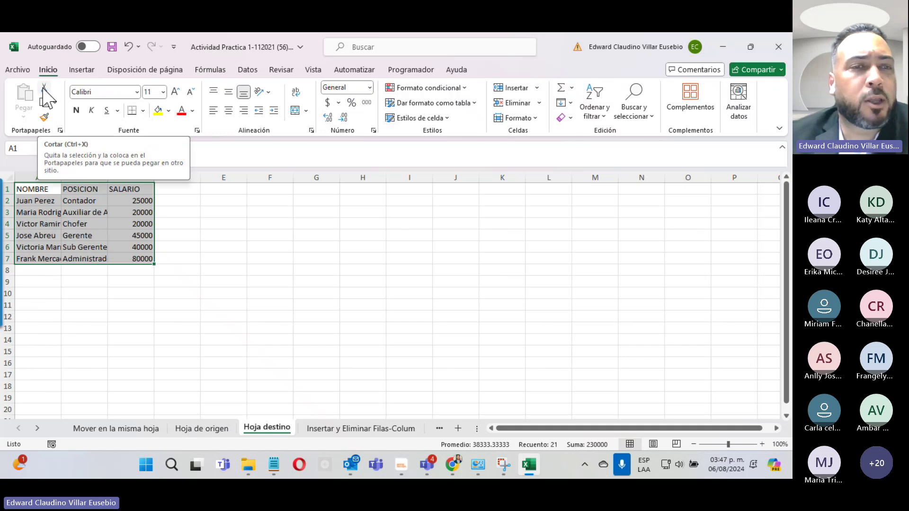
pyautogui.click(201, 428)
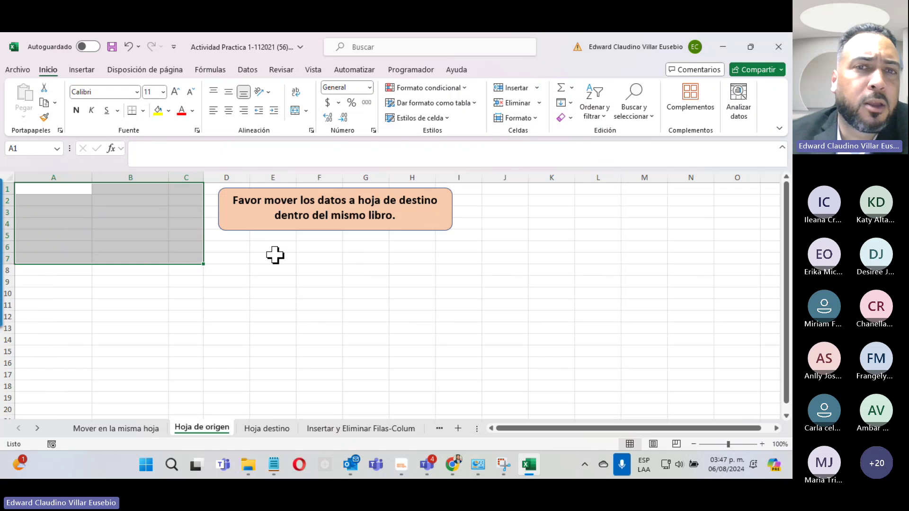
# Step: Copy the table back into Hoja de origen A1:C7, then delete it there again
pyautogui.click(266, 430)
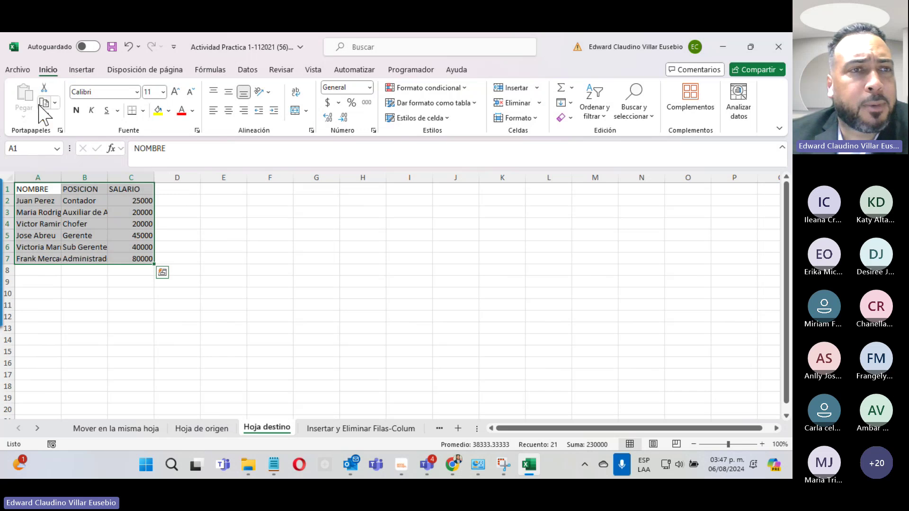
pyautogui.click(46, 104)
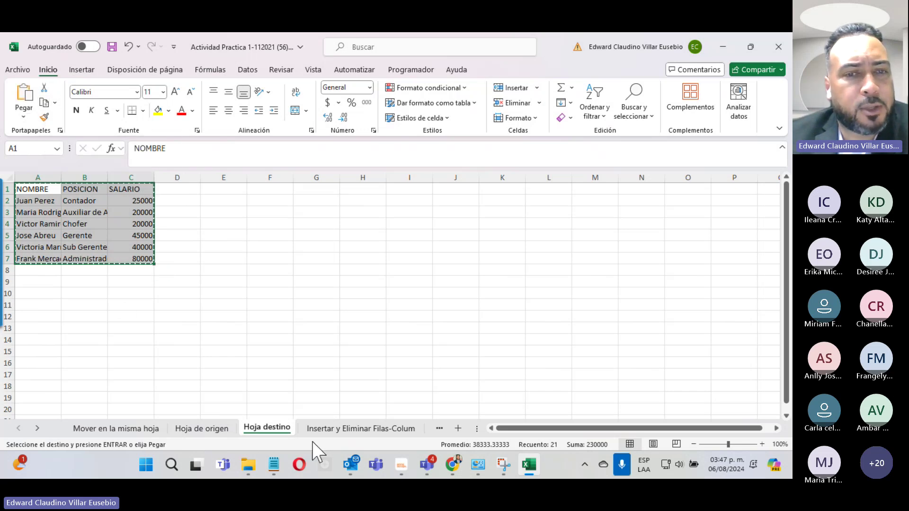
pyautogui.click(203, 429)
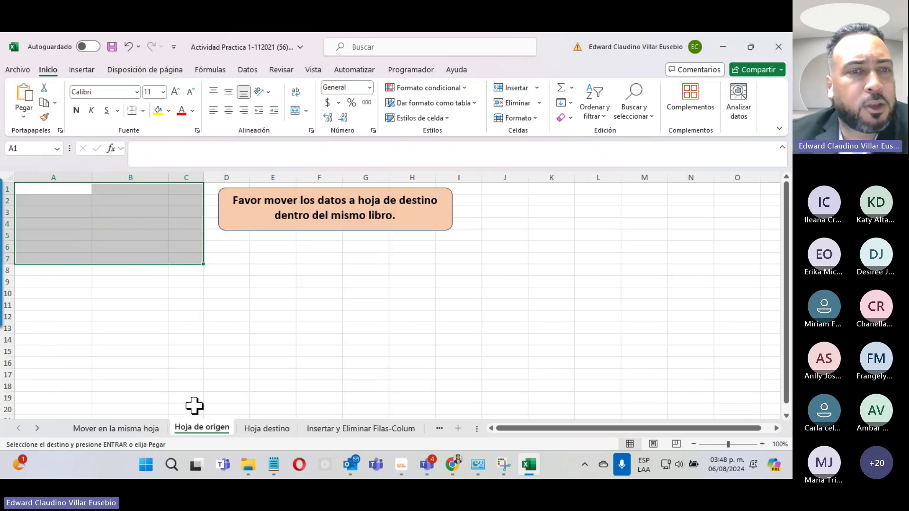
pyautogui.click(24, 95)
pyautogui.click(284, 430)
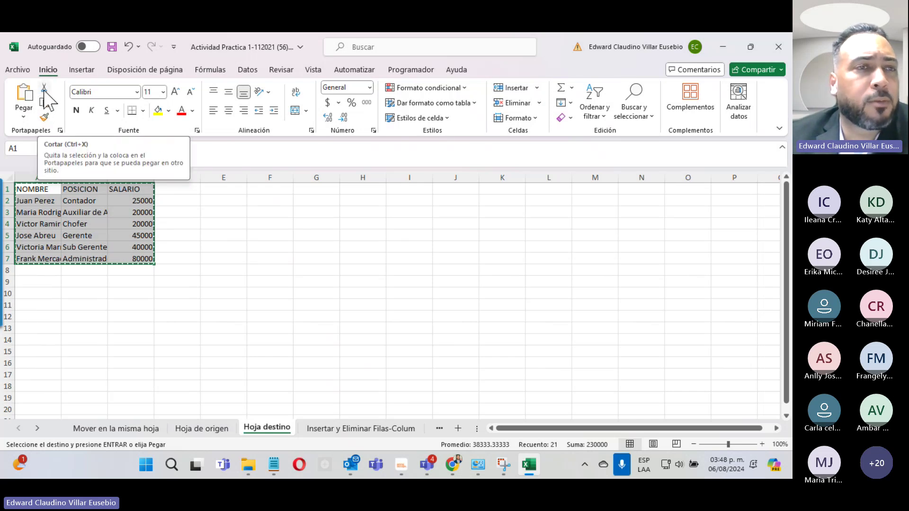
pyautogui.click(210, 430)
pyautogui.press('Delete')
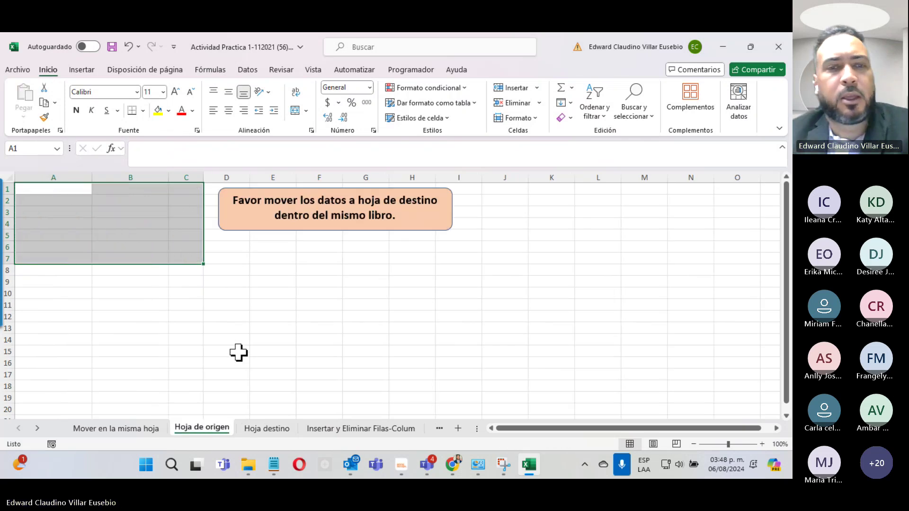
pyautogui.click(267, 429)
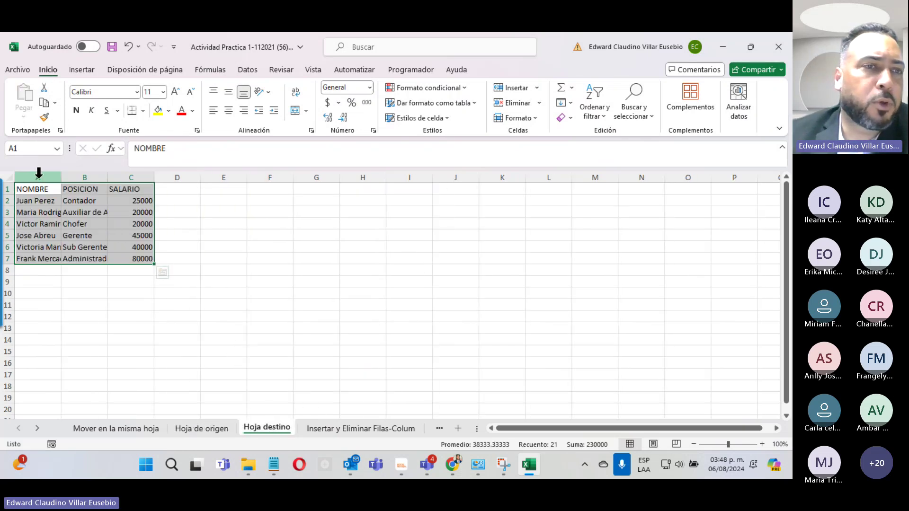
# Step: AutoFit columns A–C on Hoja destino to their contents
pyautogui.moveTo(36, 178); pyautogui.dragTo(131, 177)
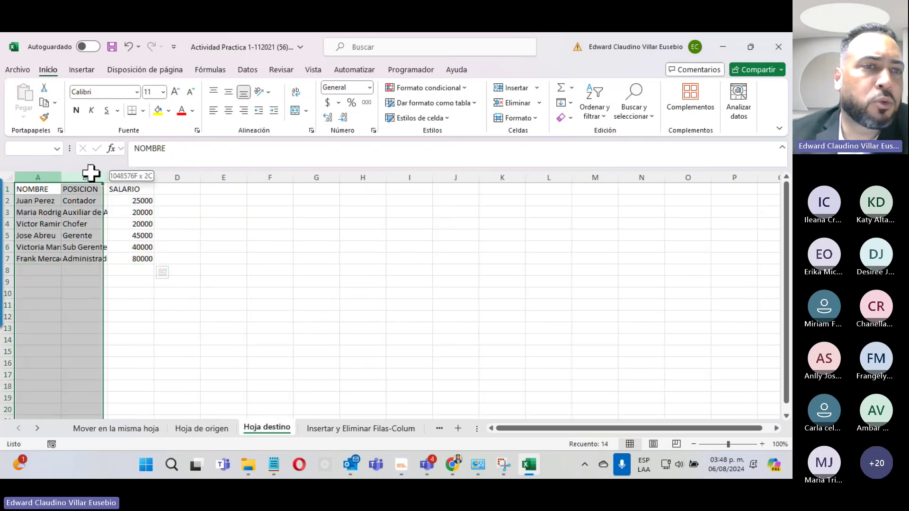
pyautogui.doubleClick(151, 178)
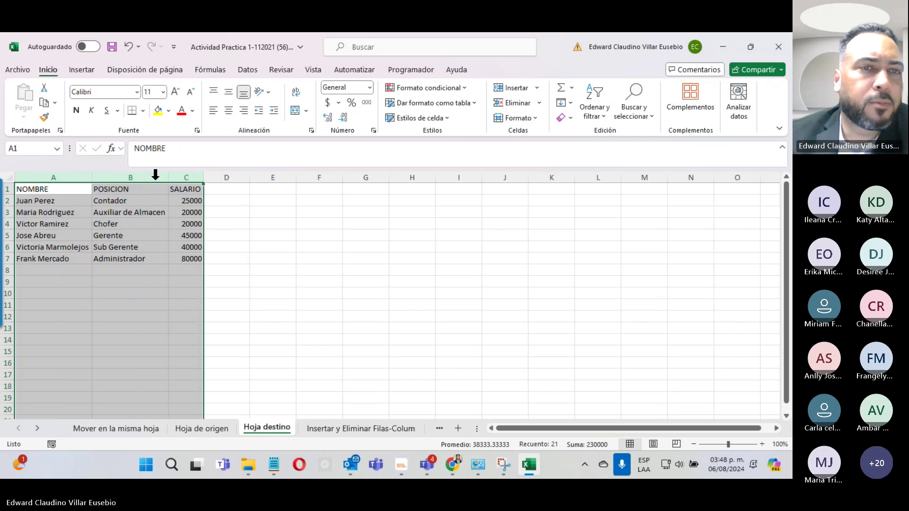
pyautogui.click(229, 294)
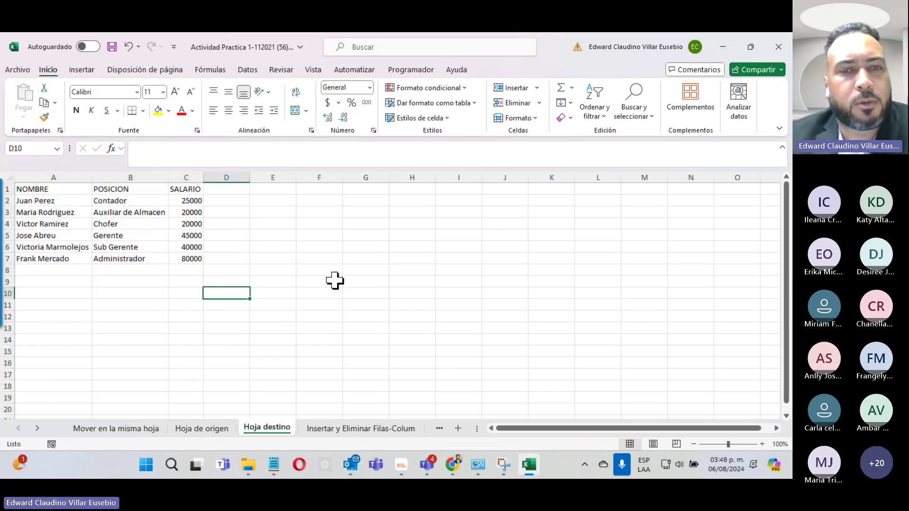
# Step: On the Insertar y Eliminar sheet, insert a blank column C before SALARIO
pyautogui.click(367, 429)
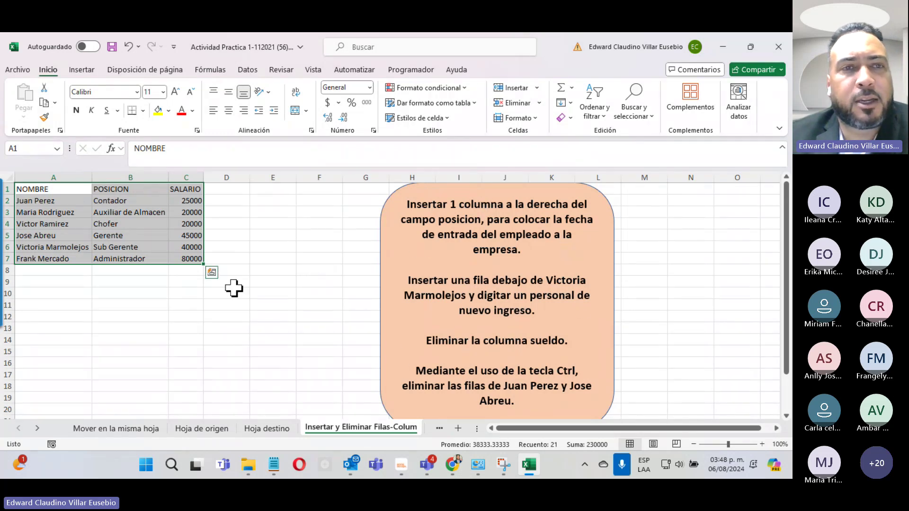
pyautogui.click(187, 175)
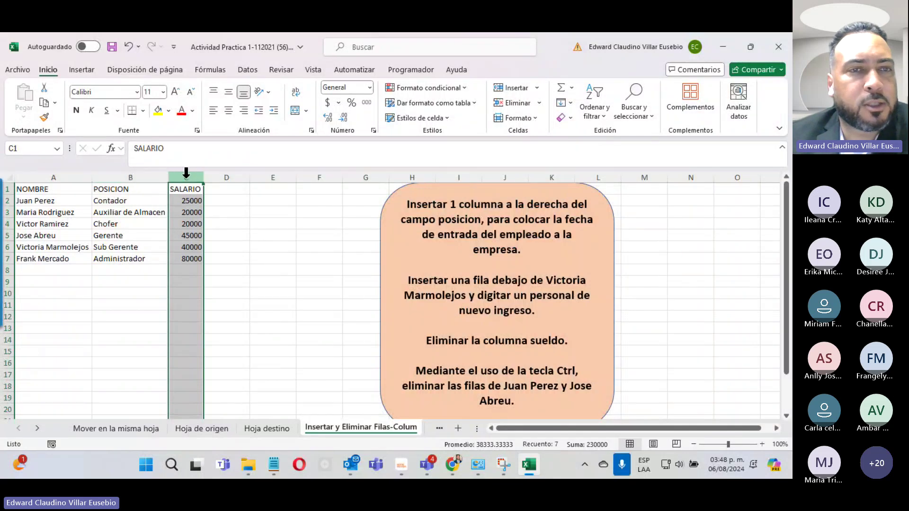
pyautogui.rightClick(182, 173)
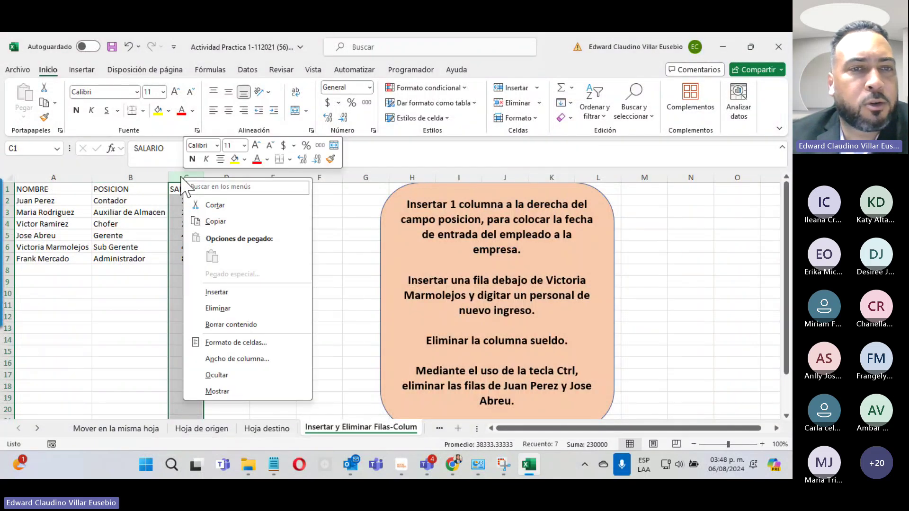
pyautogui.click(217, 292)
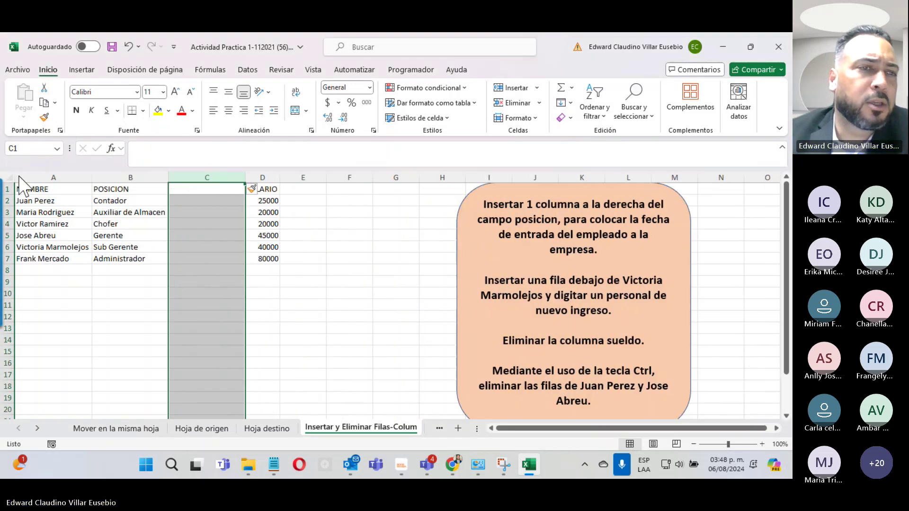
pyautogui.click(5, 247)
pyautogui.rightClick(6, 247)
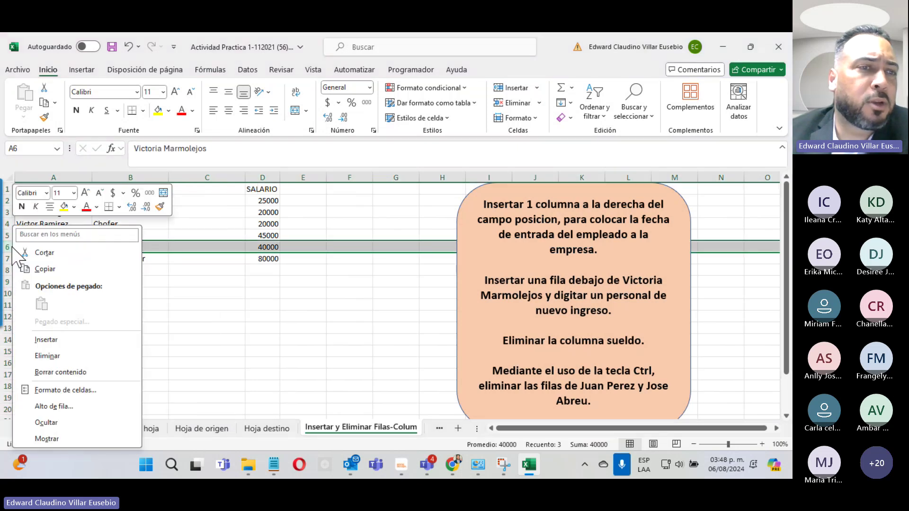
pyautogui.click(46, 340)
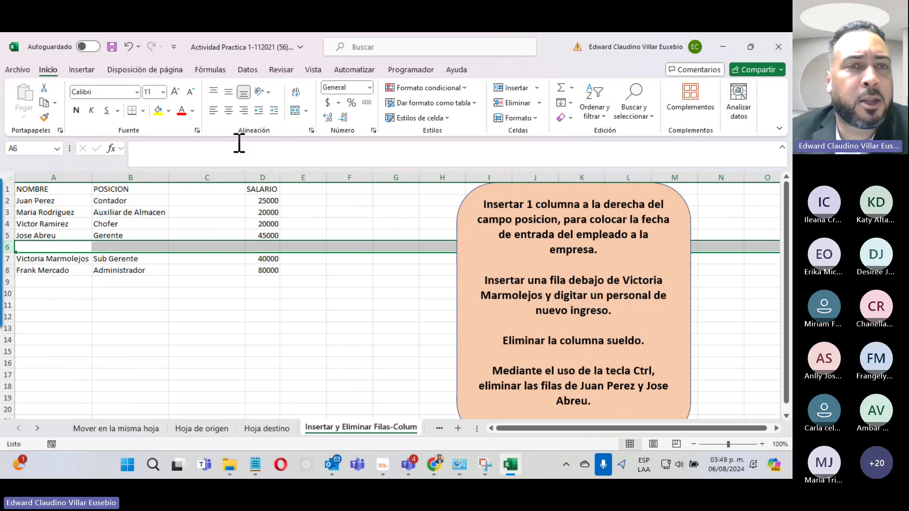
# Step: Delete the empty column C and the empty row 6
pyautogui.rightClick(204, 177)
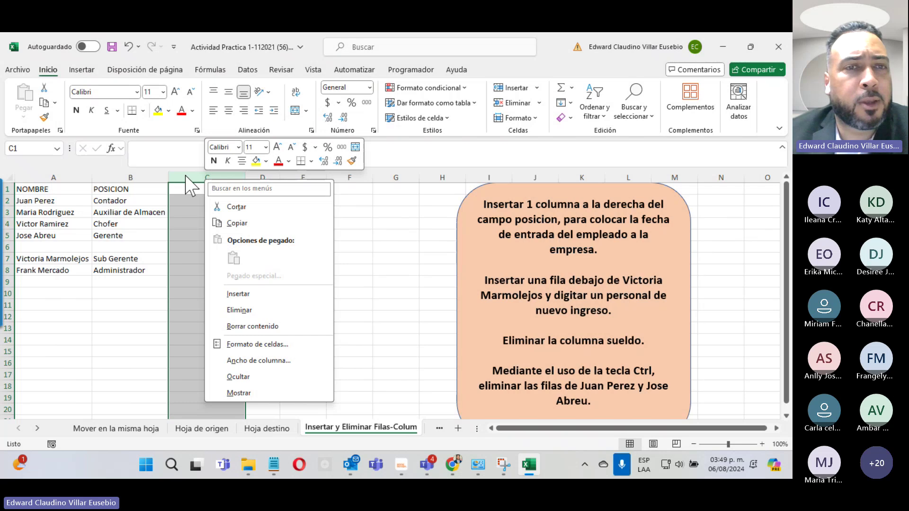
pyautogui.click(244, 310)
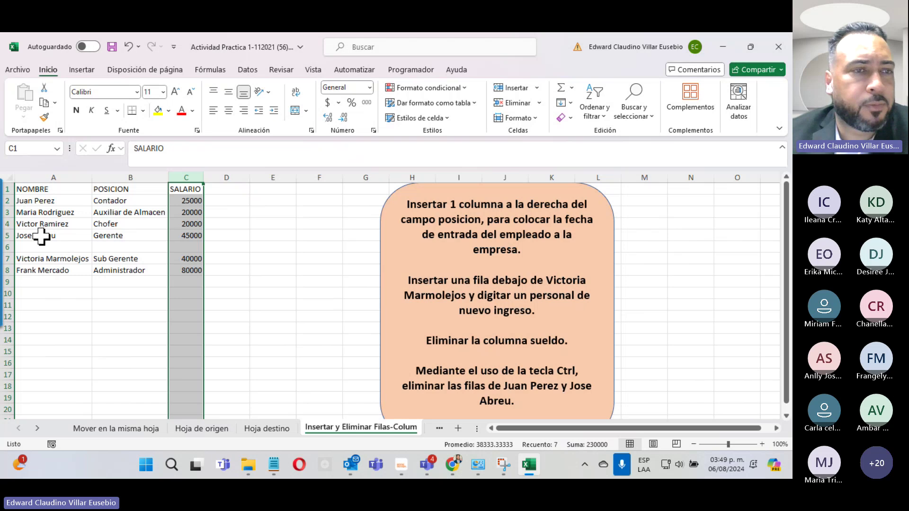
pyautogui.click(5, 246)
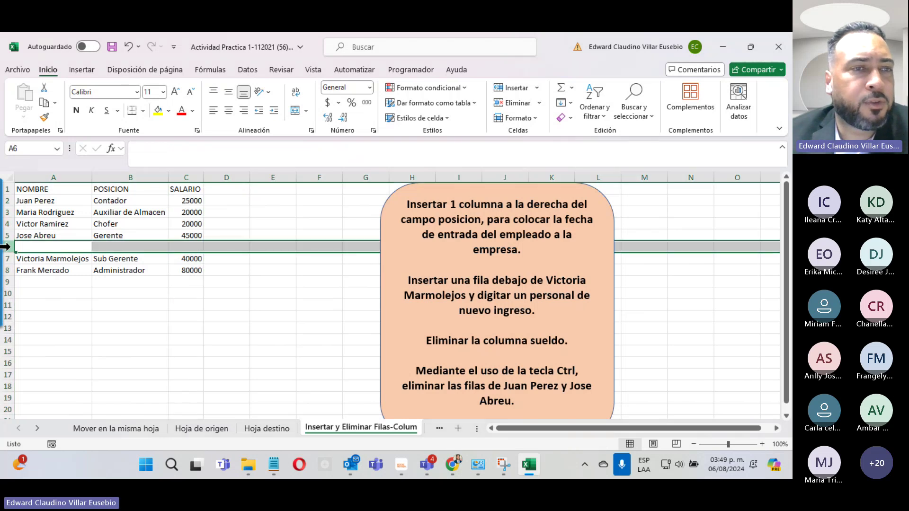
pyautogui.rightClick(5, 246)
pyautogui.click(46, 355)
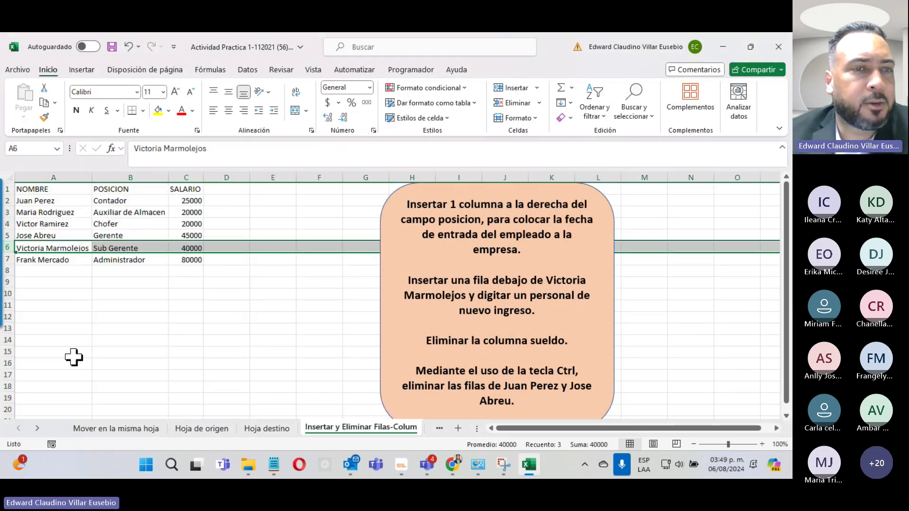
pyautogui.click(288, 339)
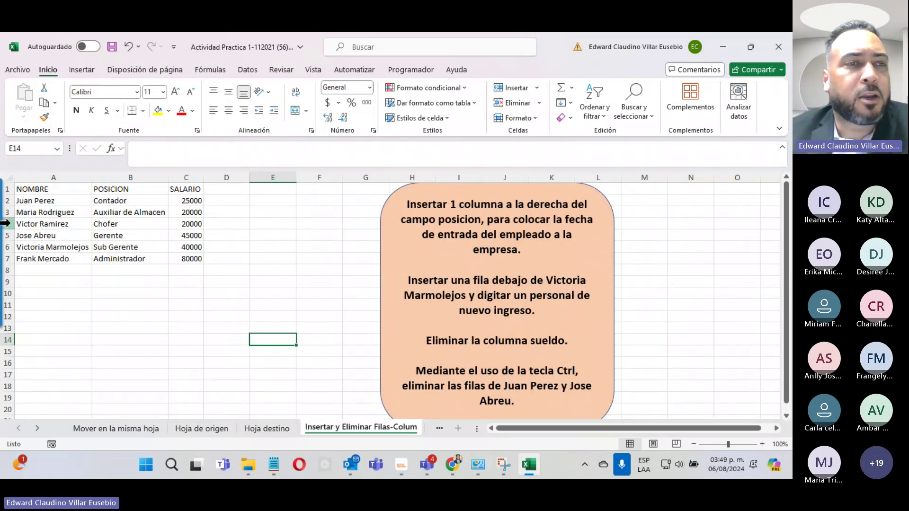
# Step: Select rows 4–7 and bring up their row menu, then dismiss it unused
pyautogui.moveTo(6, 223); pyautogui.dragTo(6, 258)
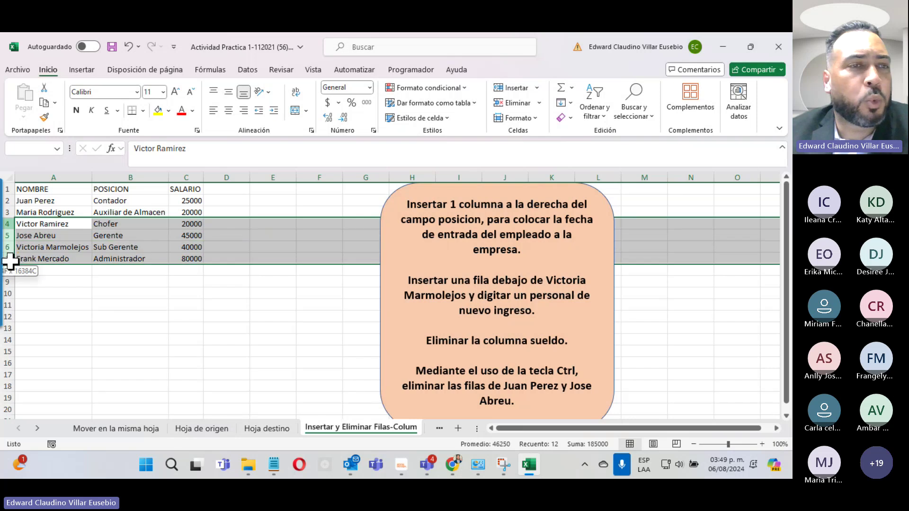
pyautogui.rightClick(6, 225)
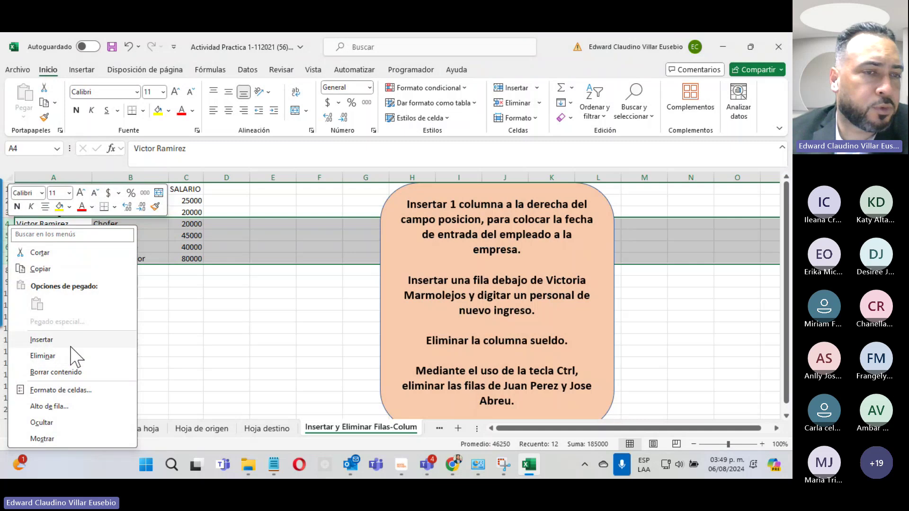
pyautogui.press('Escape')
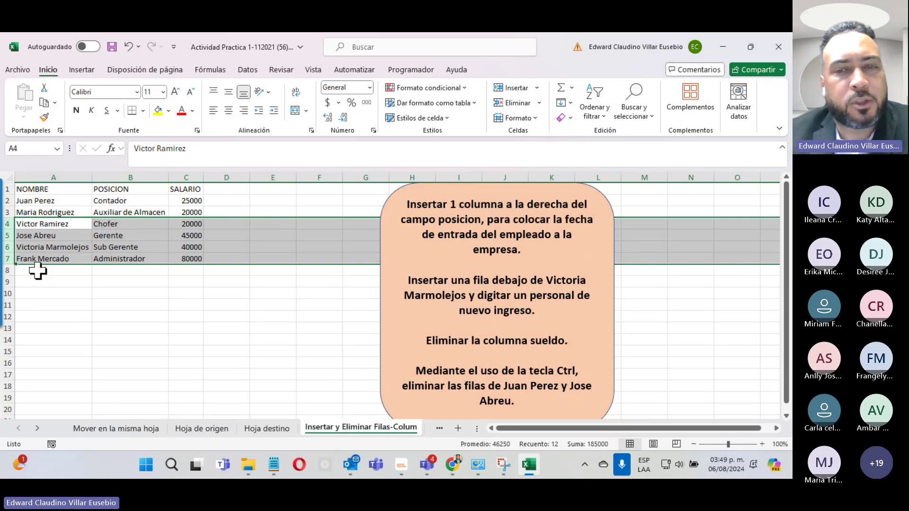
pyautogui.click(556, 370)
pyautogui.moveTo(530, 371); pyautogui.dragTo(582, 370)
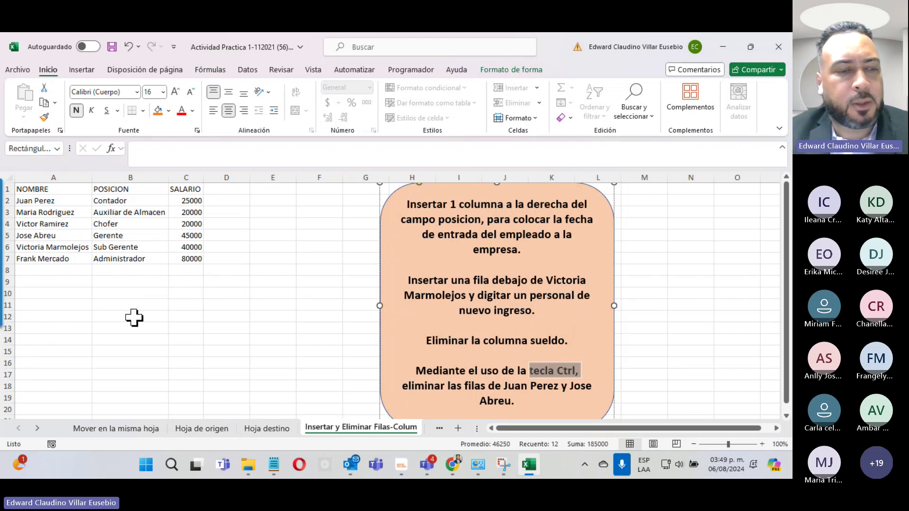
pyautogui.click(5, 202)
pyautogui.moveTo(7, 258); pyautogui.dragTo(6, 227)
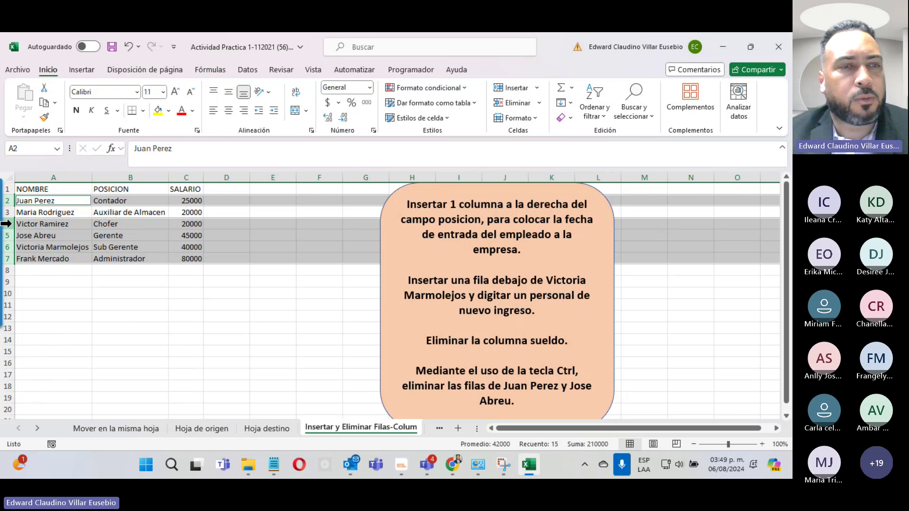
pyautogui.click(108, 315)
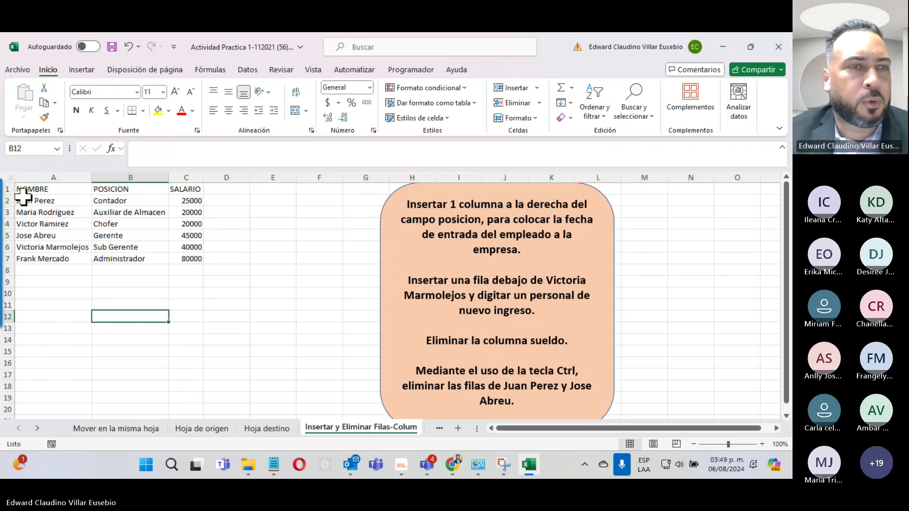
pyautogui.keyDown('ctrl'); pyautogui.click(5, 200); pyautogui.keyUp('ctrl')
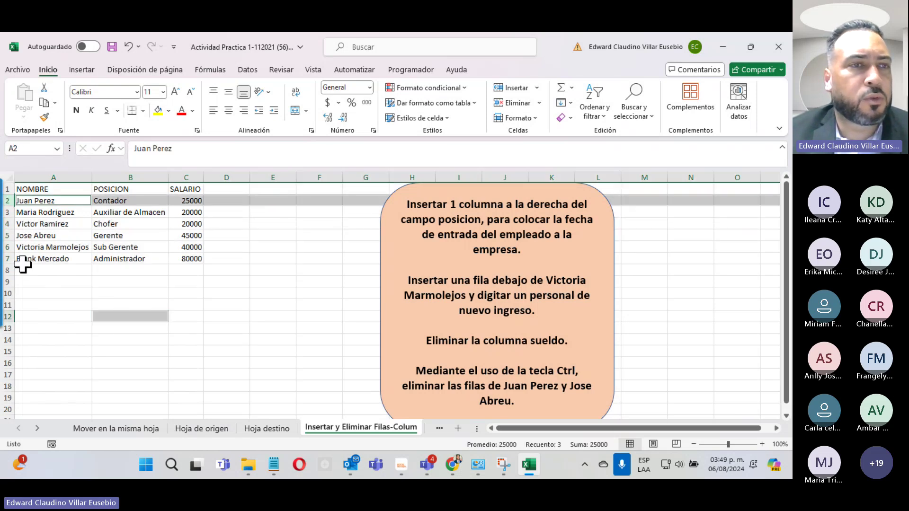
pyautogui.keyDown('ctrl'); pyautogui.click(7, 224); pyautogui.keyUp('ctrl')
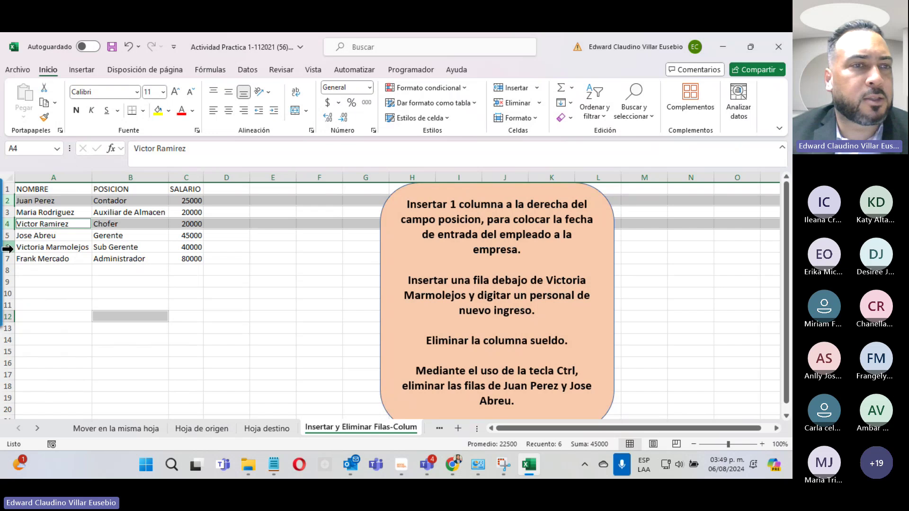
pyautogui.keyDown('ctrl'); pyautogui.click(8, 247); pyautogui.keyUp('ctrl')
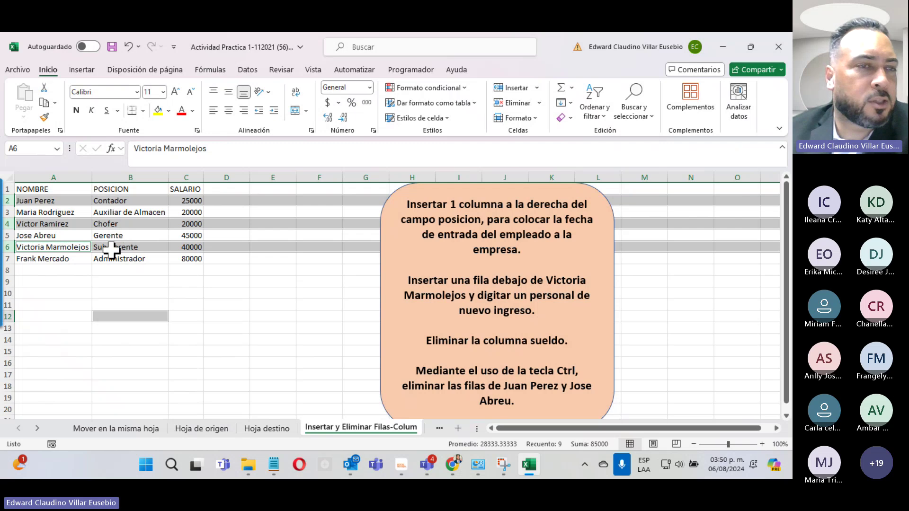
pyautogui.rightClick(3, 247)
pyautogui.click(55, 353)
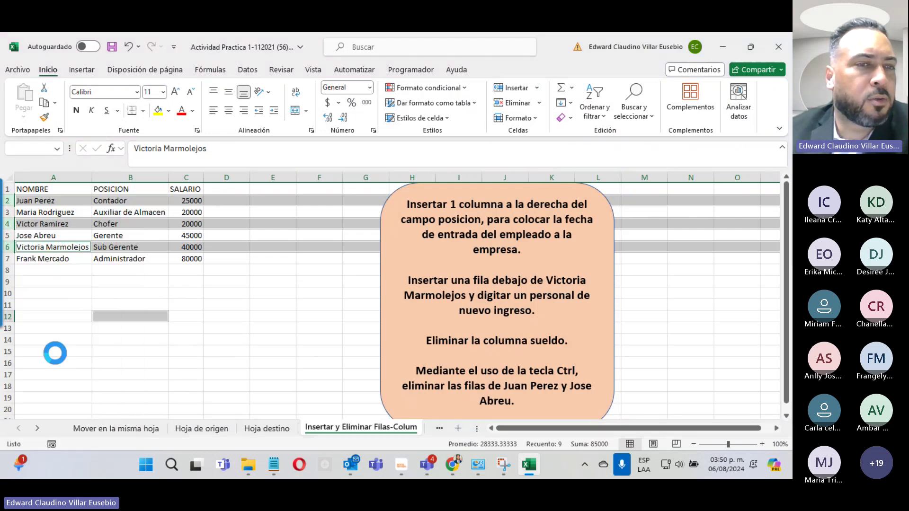
pyautogui.click(398, 278)
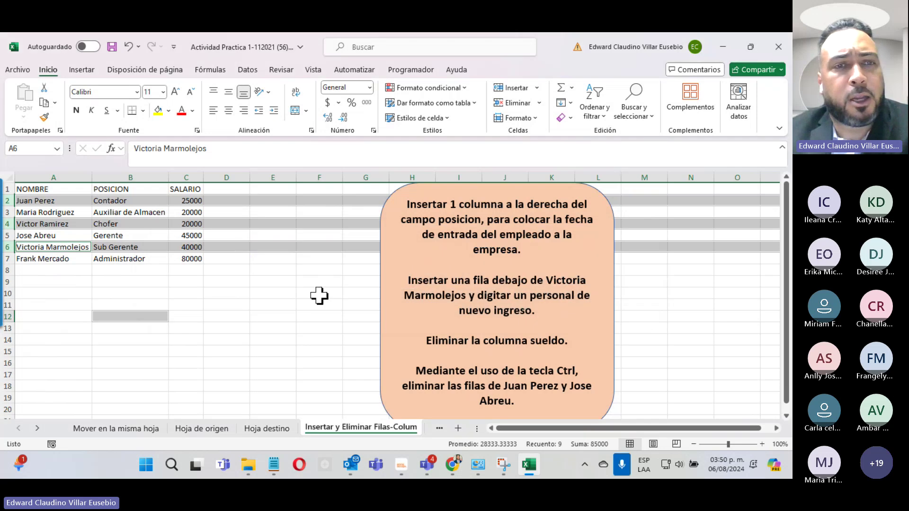
pyautogui.click(319, 294)
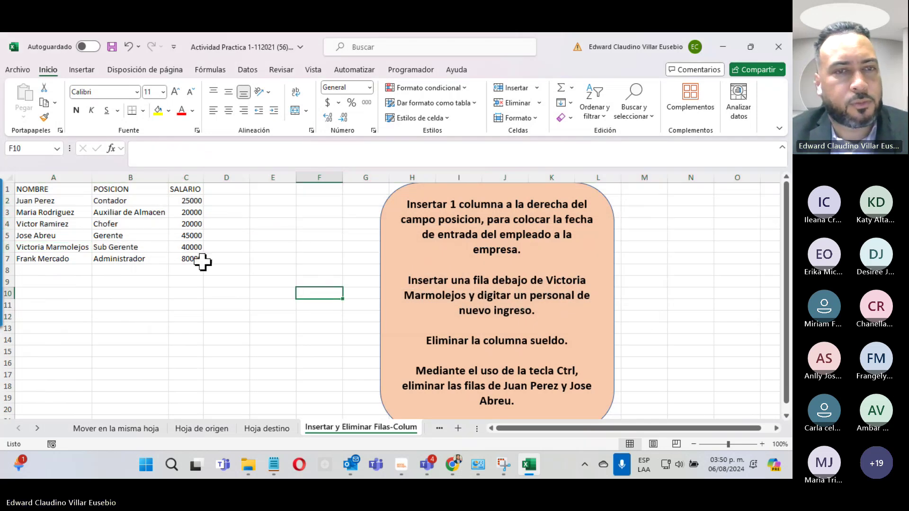
pyautogui.click(233, 305)
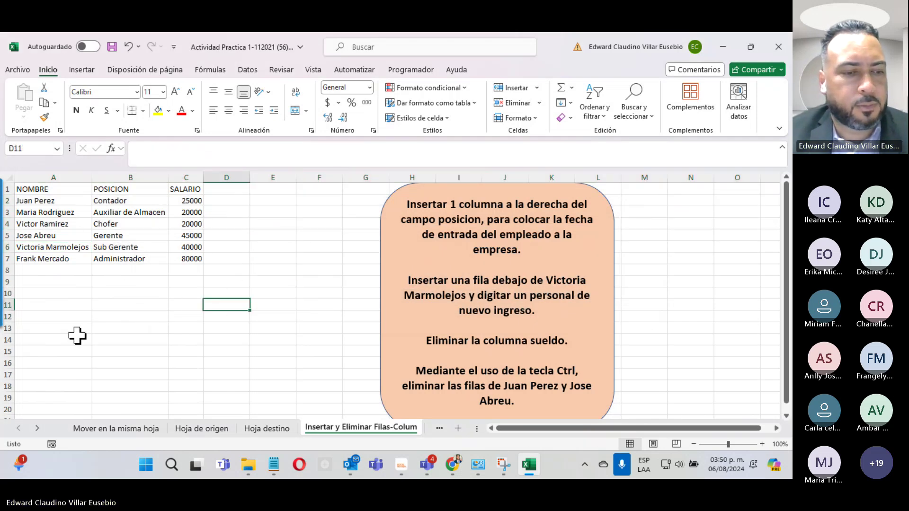
pyautogui.click(8, 202)
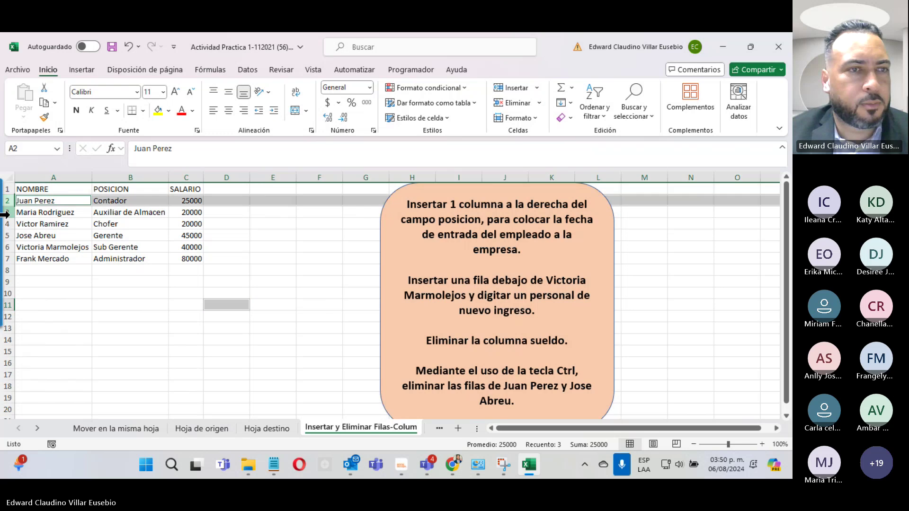
pyautogui.keyDown('ctrl'); pyautogui.click(8, 224); pyautogui.keyUp('ctrl')
pyautogui.click(120, 227)
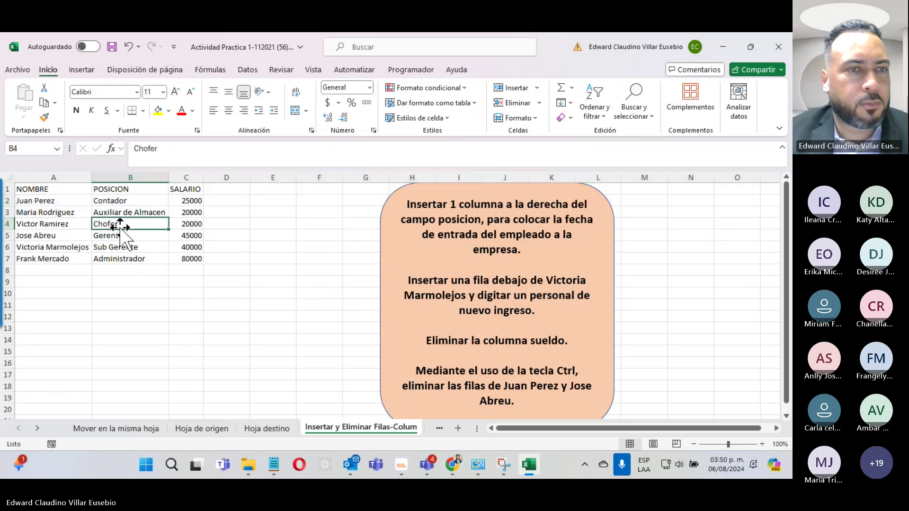
pyautogui.click(7, 201)
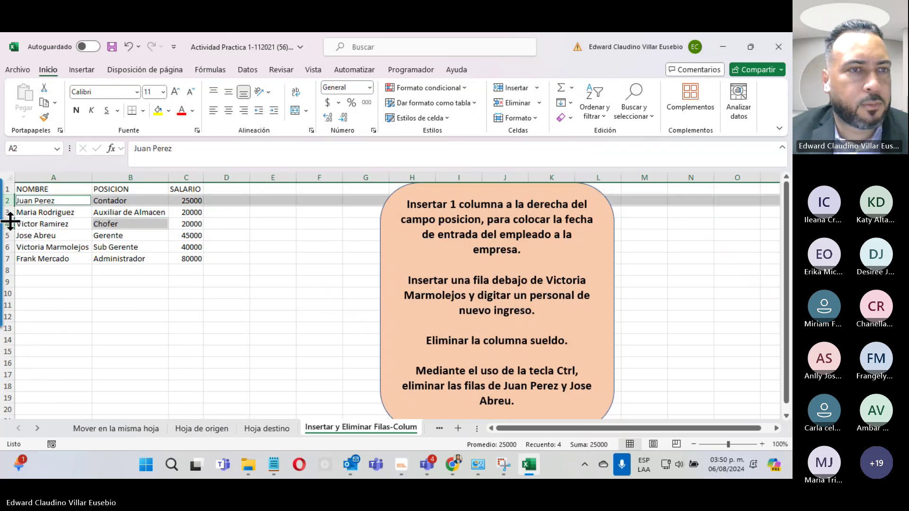
pyautogui.keyDown('ctrl'); pyautogui.click(7, 223); pyautogui.keyUp('ctrl')
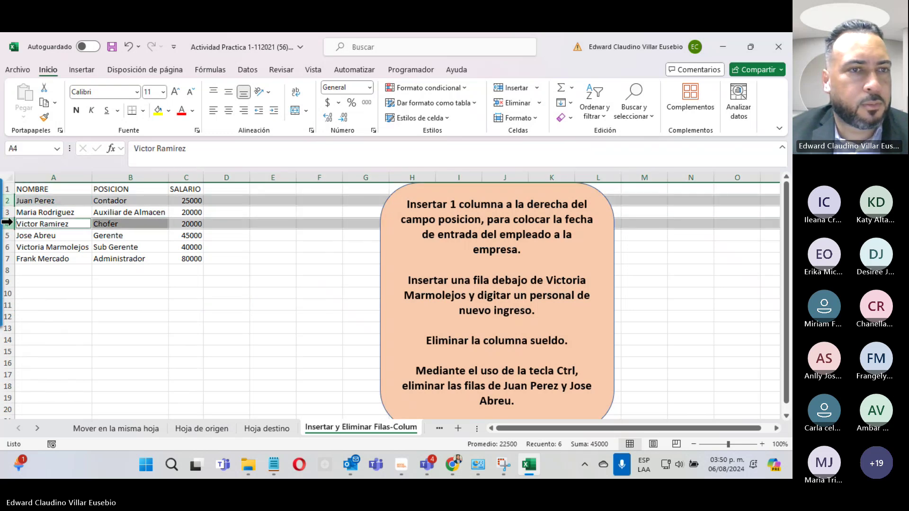
pyautogui.keyDown('ctrl'); pyautogui.click(7, 248); pyautogui.keyUp('ctrl')
pyautogui.rightClick(8, 247)
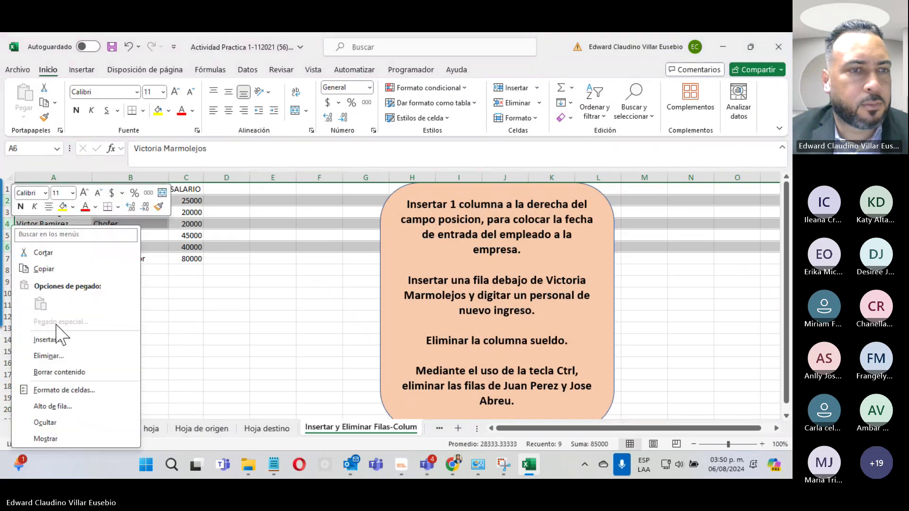
pyautogui.click(61, 356)
pyautogui.click(405, 281)
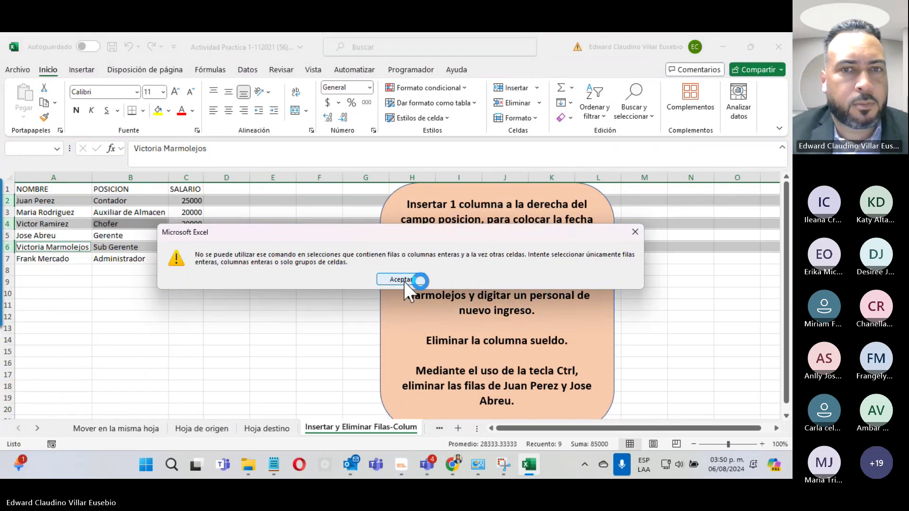
pyautogui.click(405, 281)
pyautogui.click(267, 328)
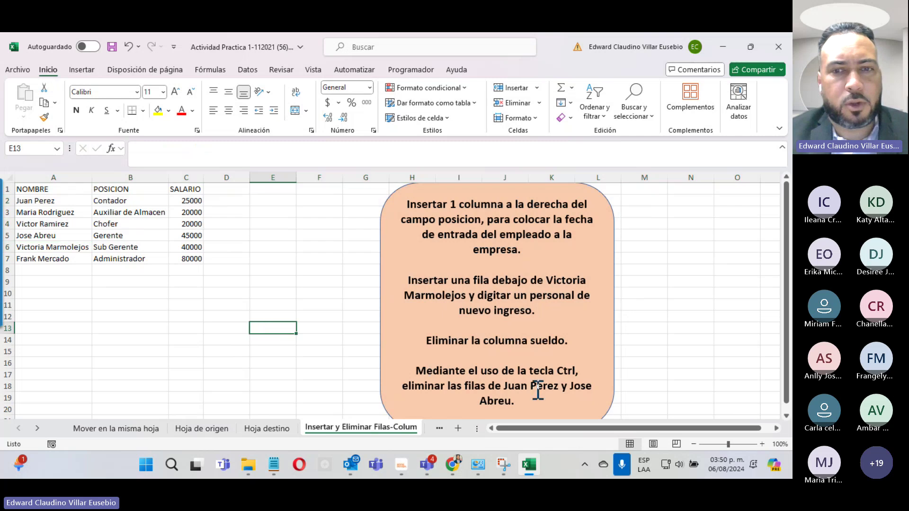
pyautogui.click(372, 257)
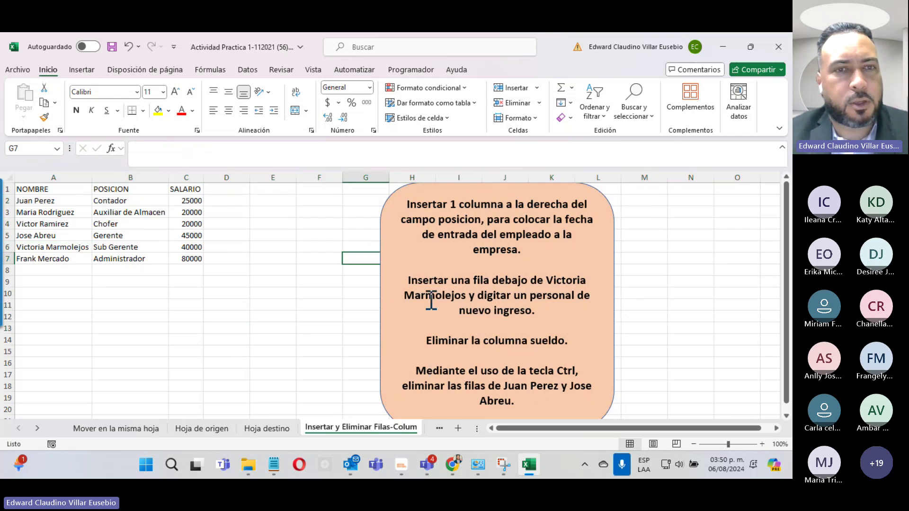
pyautogui.click(537, 466)
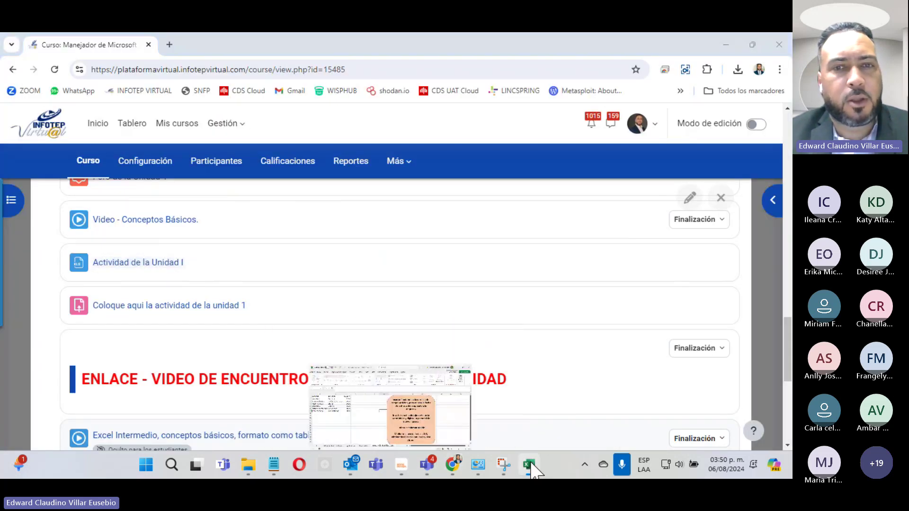
pyautogui.click(391, 398)
# Step: Delete Juan Perez's row, then the Maria Rodriguez and Jose Abreu rows together
pyautogui.click(4, 201)
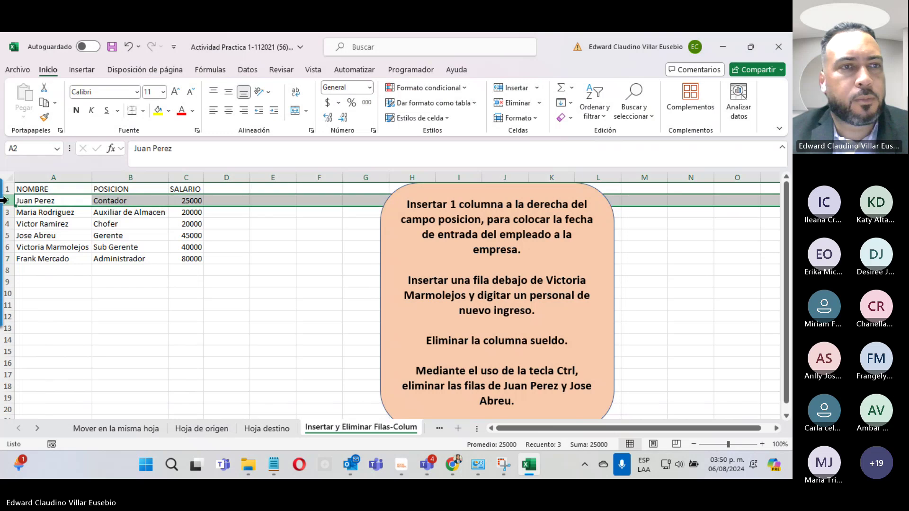
pyautogui.rightClick(5, 201)
pyautogui.click(49, 331)
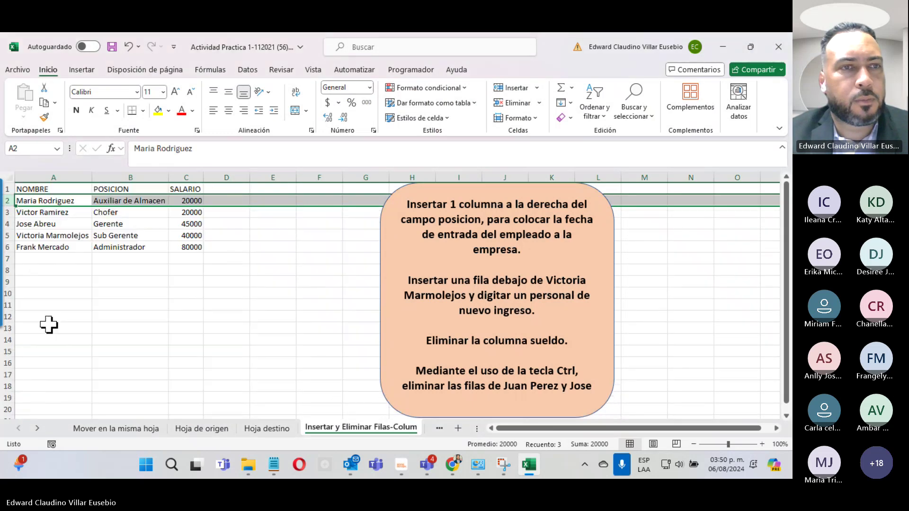
pyautogui.keyDown('ctrl'); pyautogui.click(4, 224); pyautogui.keyUp('ctrl')
pyautogui.rightClick(5, 222)
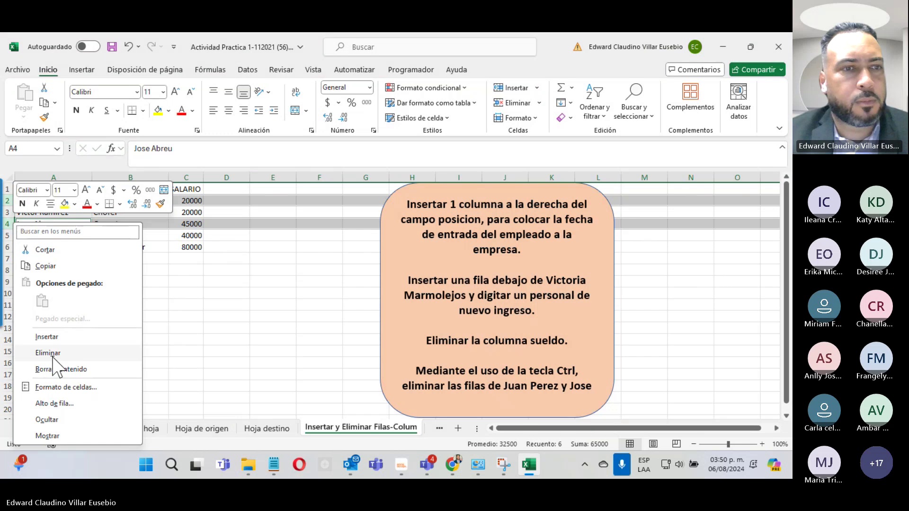
pyautogui.click(60, 351)
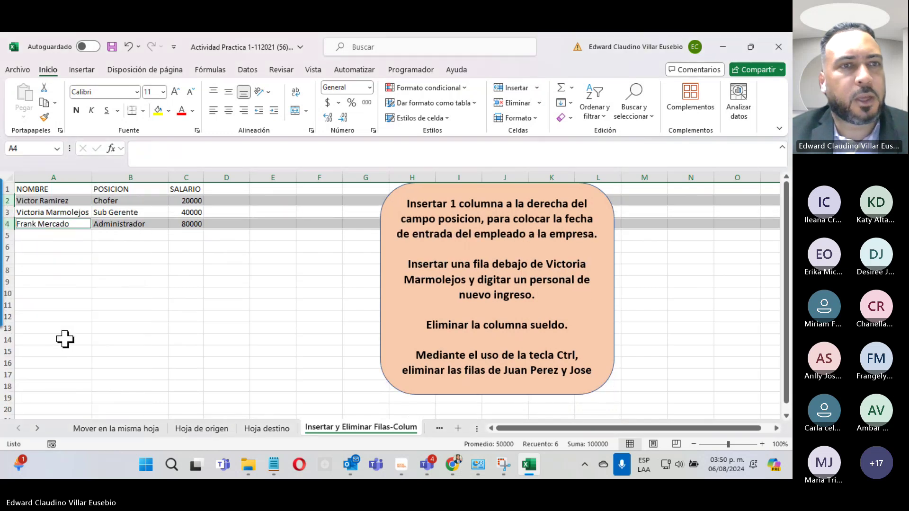
pyautogui.click(224, 269)
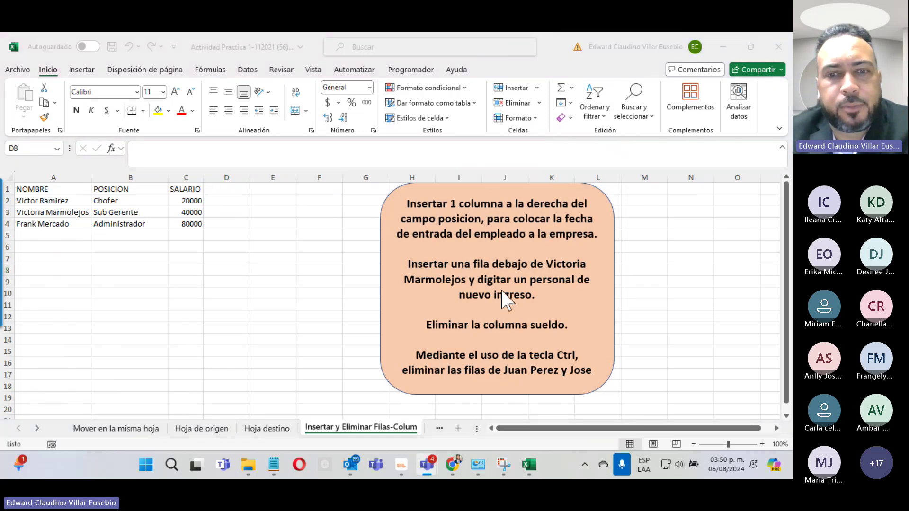
# Step: Open the Opciones de Pegado sheet and select cells in Juan Perez's row of the salary table
pyautogui.click(440, 430)
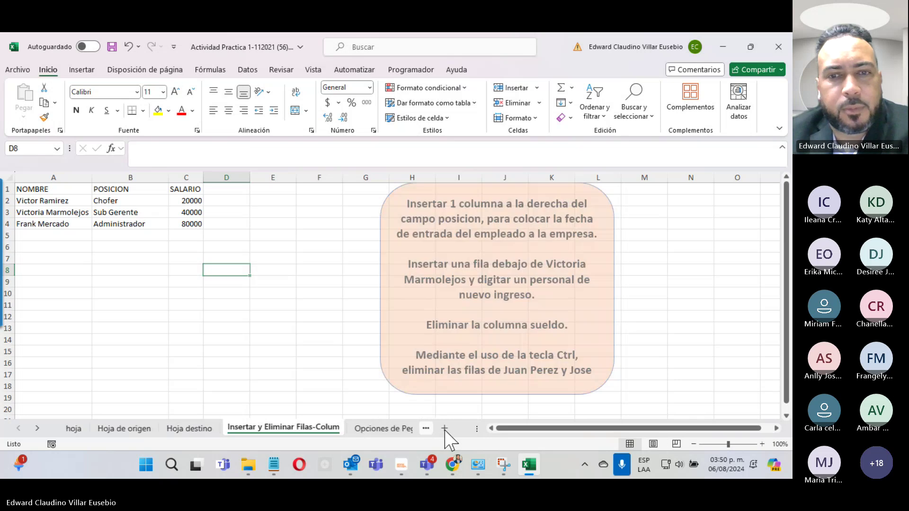
pyautogui.click(384, 428)
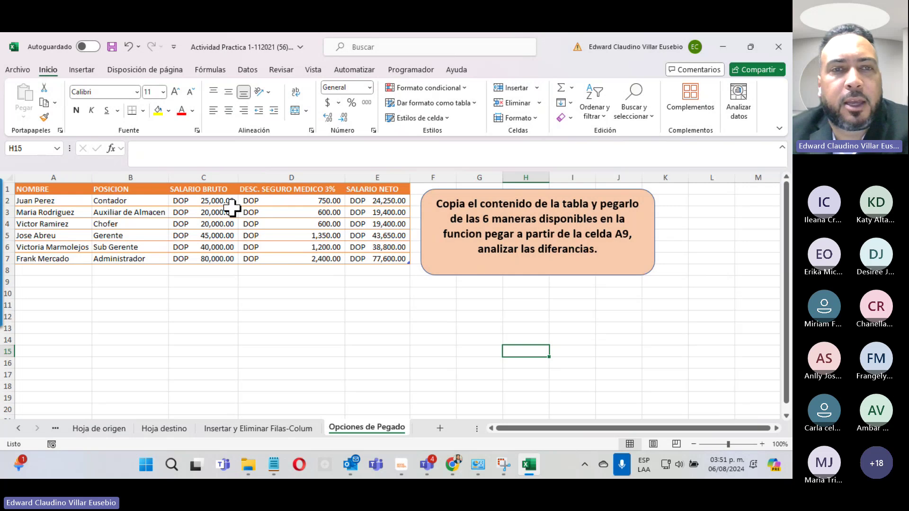
pyautogui.click(194, 236)
pyautogui.click(64, 213)
pyautogui.click(47, 201)
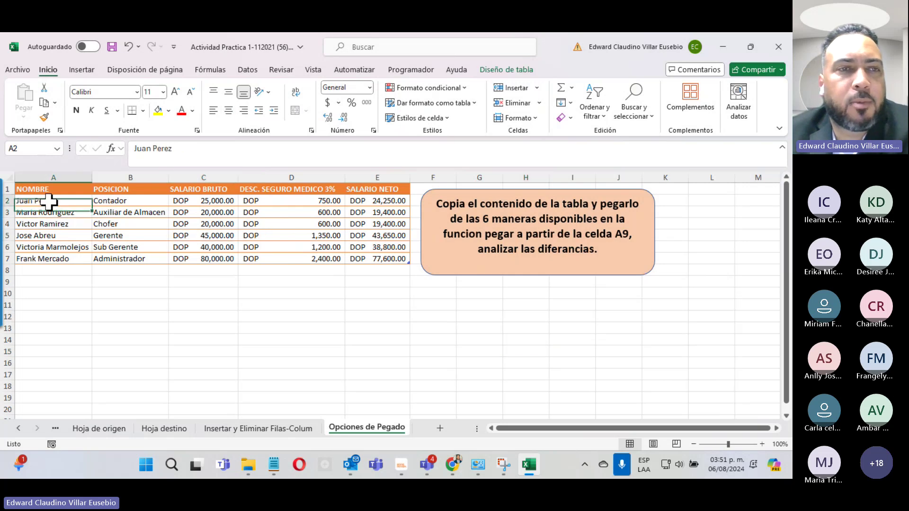
pyautogui.click(152, 200)
pyautogui.click(202, 202)
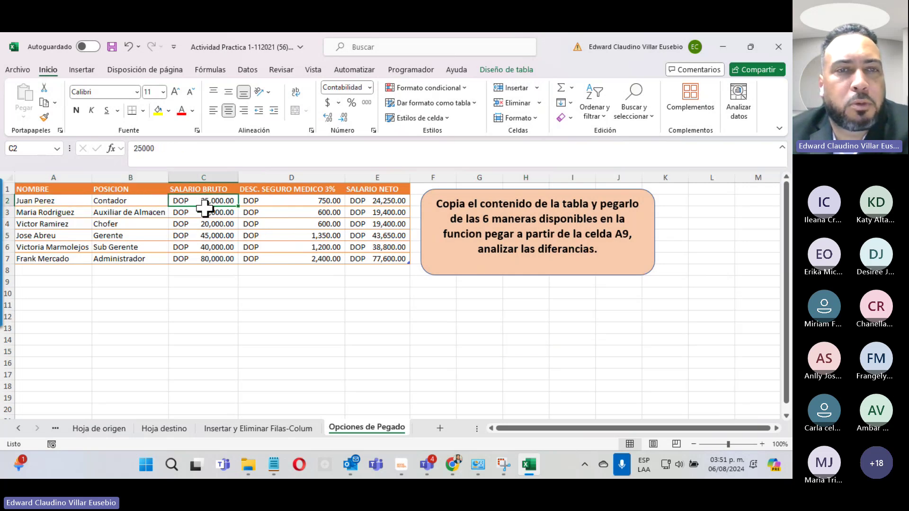
# Step: Select the gross salary, medical insurance and net salary columns, then highlight the exercise instructions
pyautogui.moveTo(204, 207); pyautogui.dragTo(203, 259)
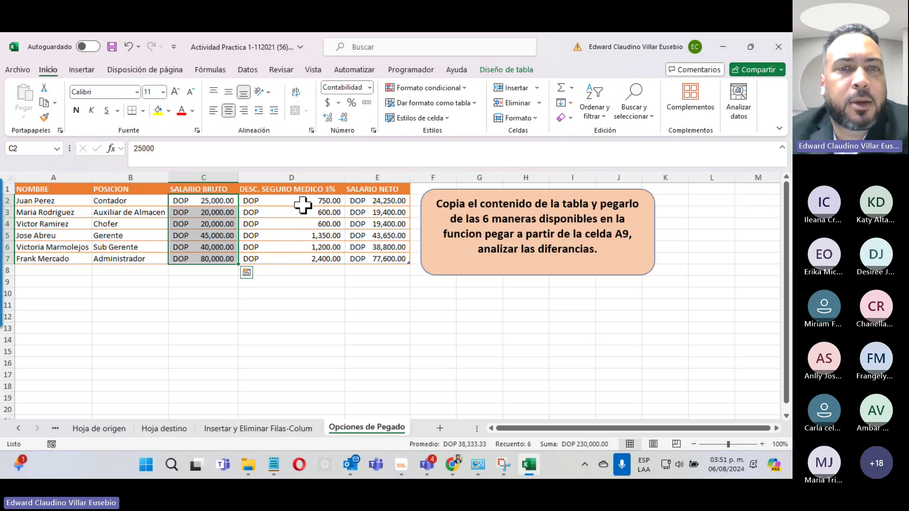
pyautogui.moveTo(302, 202); pyautogui.dragTo(305, 248)
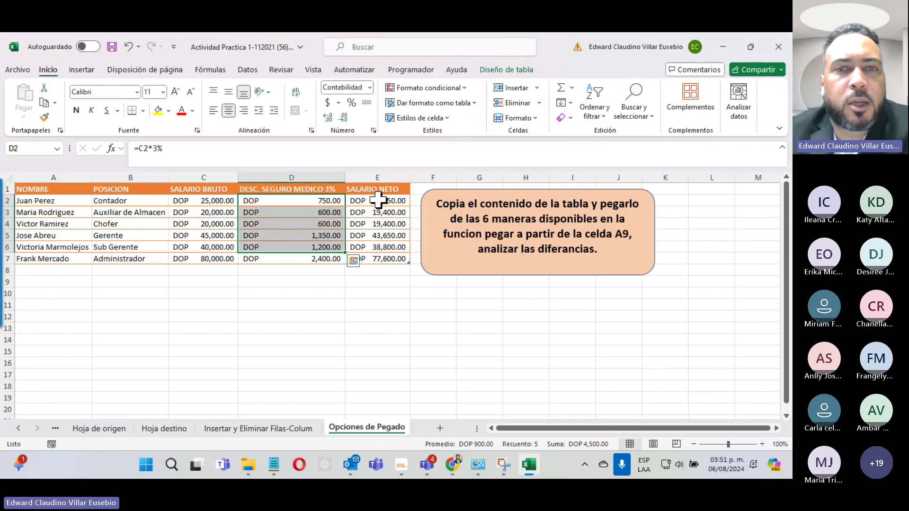
pyautogui.moveTo(381, 199); pyautogui.dragTo(377, 270)
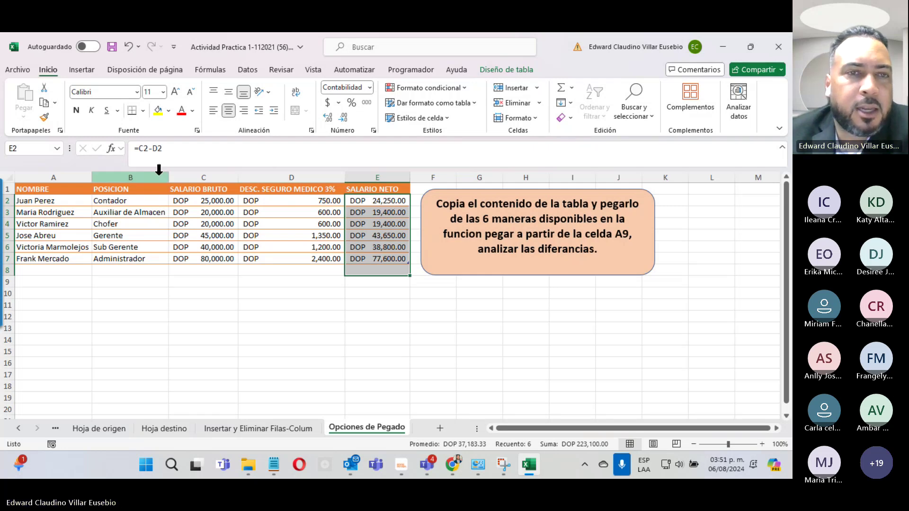
pyautogui.click(127, 224)
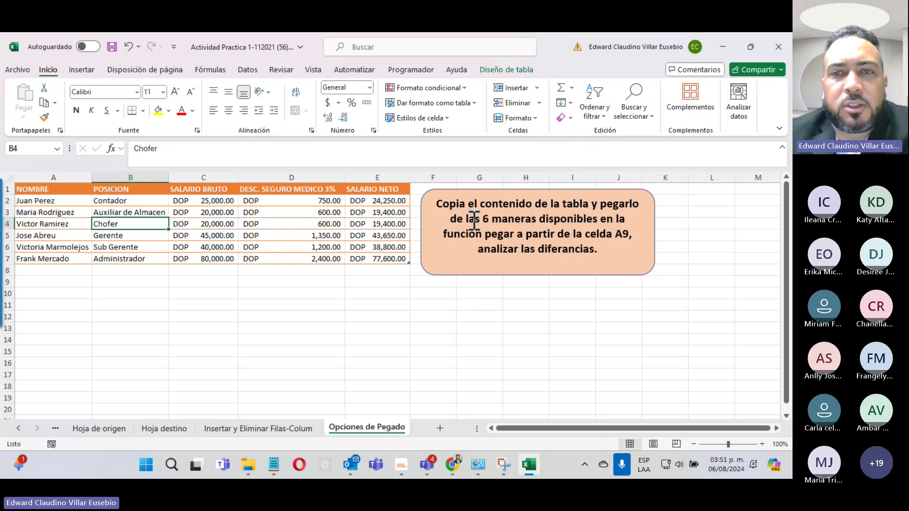
pyautogui.moveTo(482, 218)
pyautogui.mouseDown()
pyautogui.moveTo(490, 234)
pyautogui.moveTo(560, 234)
pyautogui.mouseUp()
pyautogui.click(135, 282)
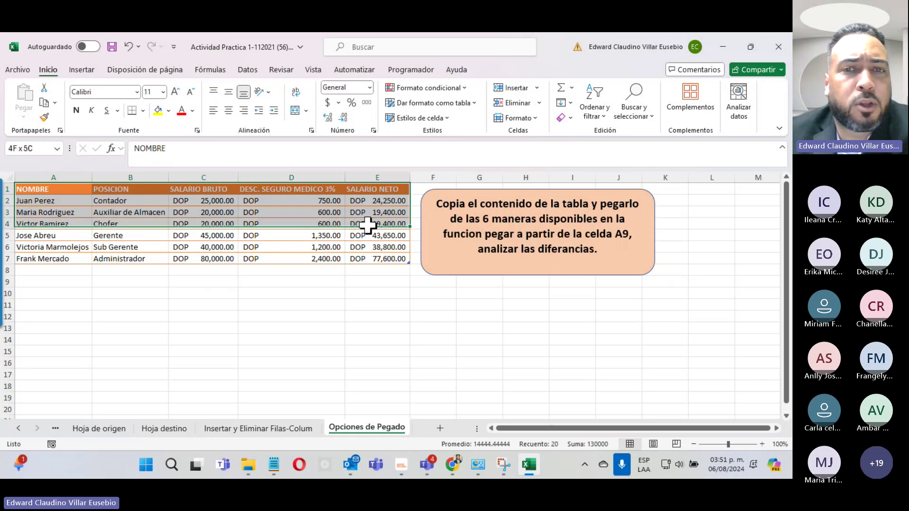
# Step: Copy the salary table A1:E7 and paste it at A9 using the Fórmulas paste option
pyautogui.moveTo(51, 193); pyautogui.dragTo(376, 259)
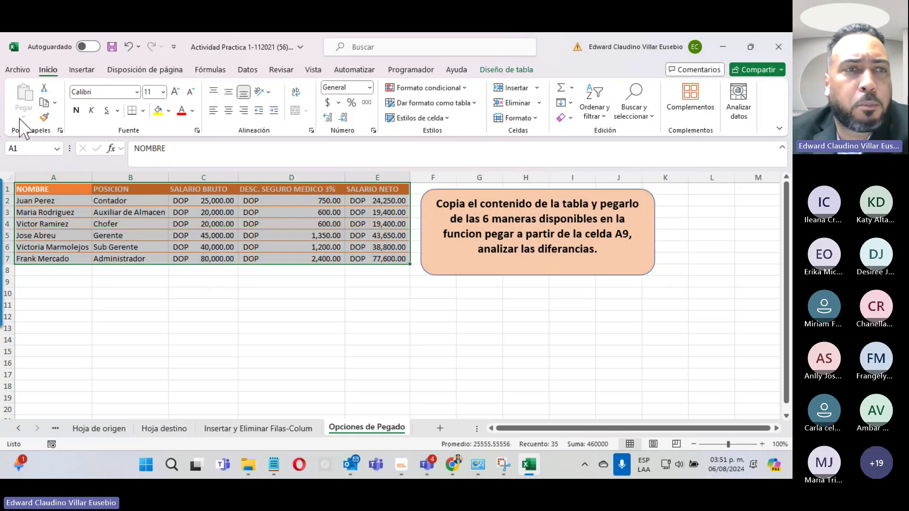
pyautogui.click(43, 102)
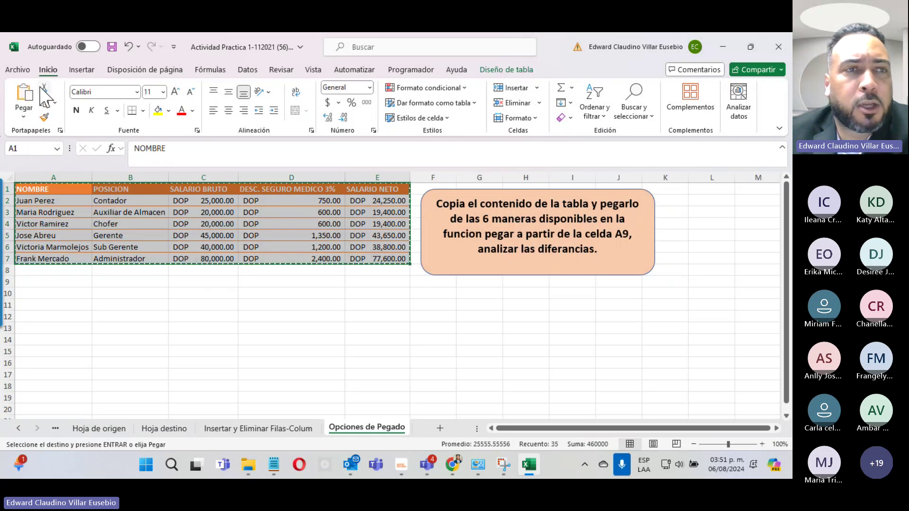
pyautogui.click(43, 283)
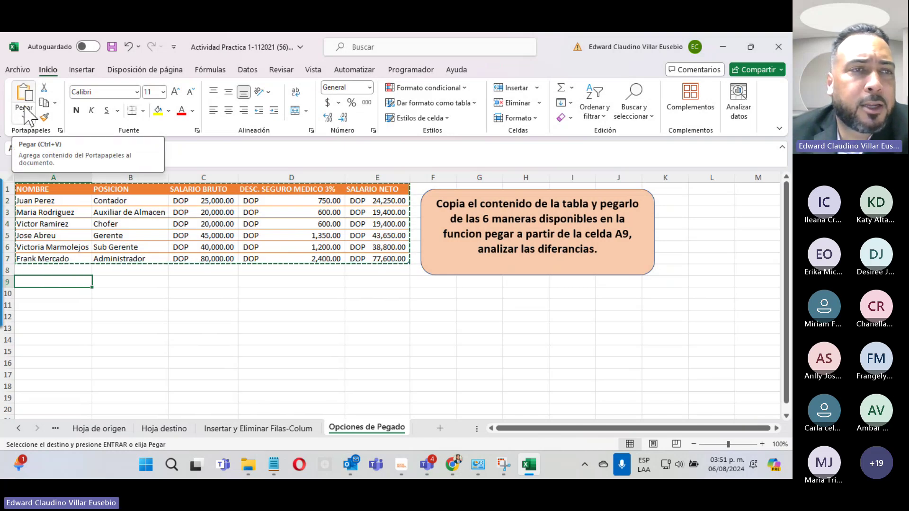
pyautogui.click(24, 119)
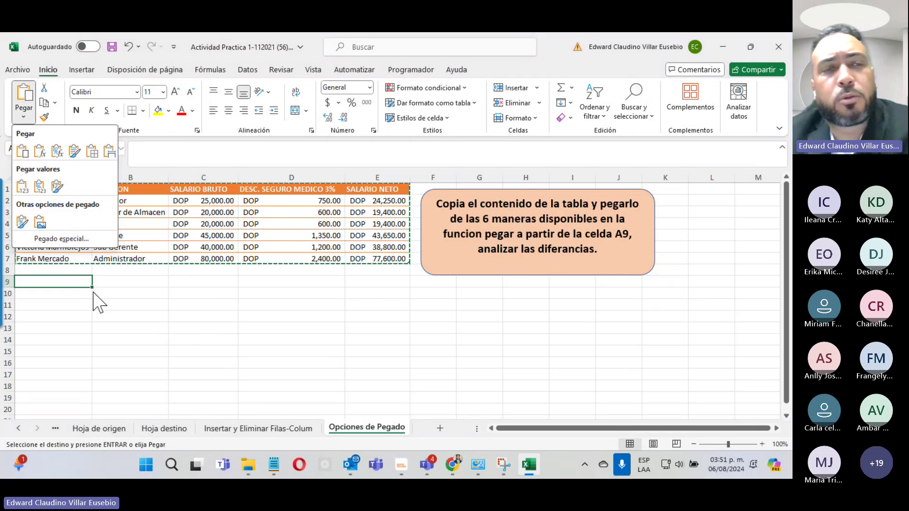
pyautogui.click(50, 283)
pyautogui.rightClick(49, 289)
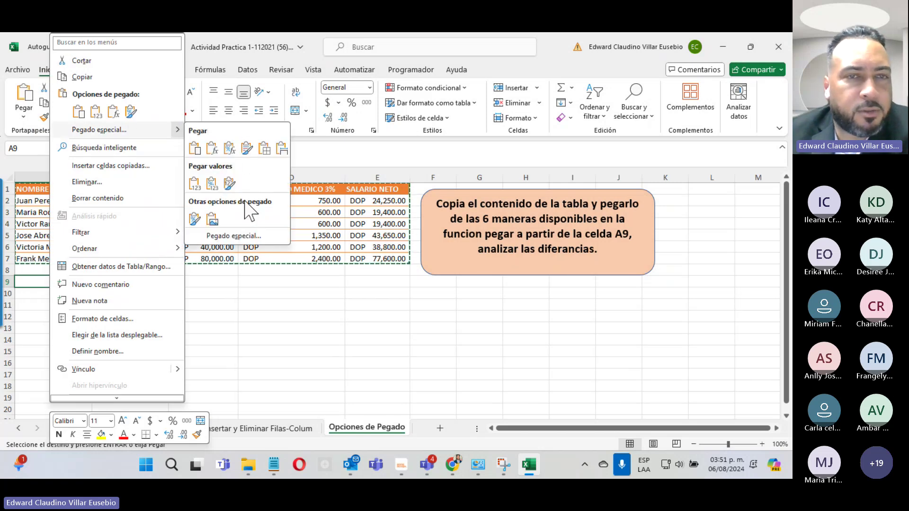
pyautogui.moveTo(211, 148)
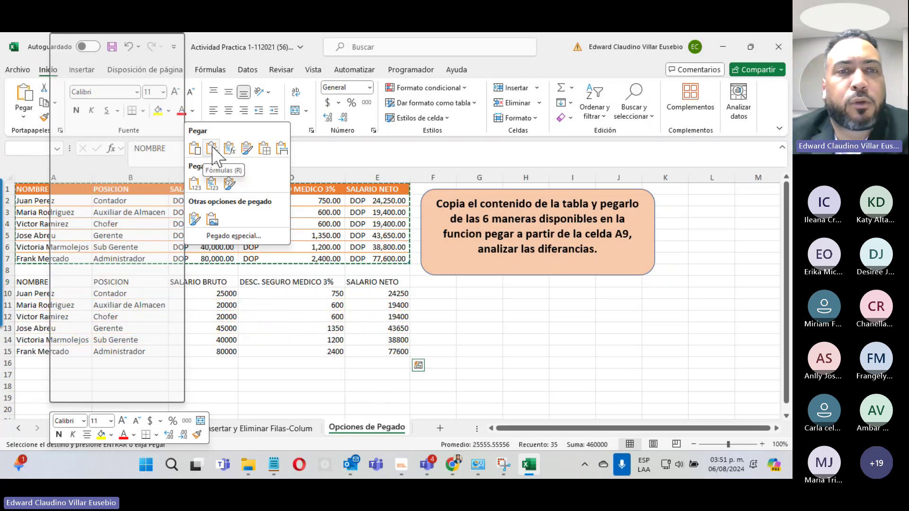
pyautogui.click(211, 149)
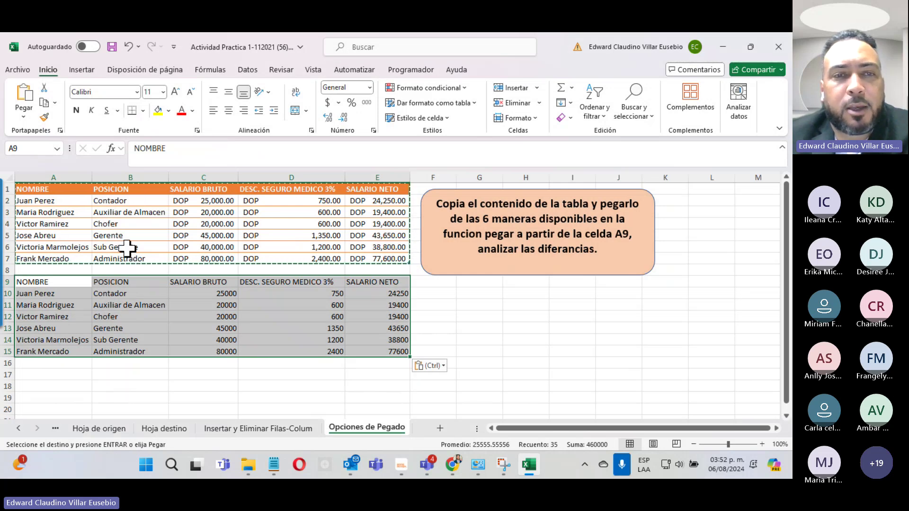
# Step: Check D10's deduction formula, then set Juan Perez's copied gross salary in C10 to 30000
pyautogui.click(290, 315)
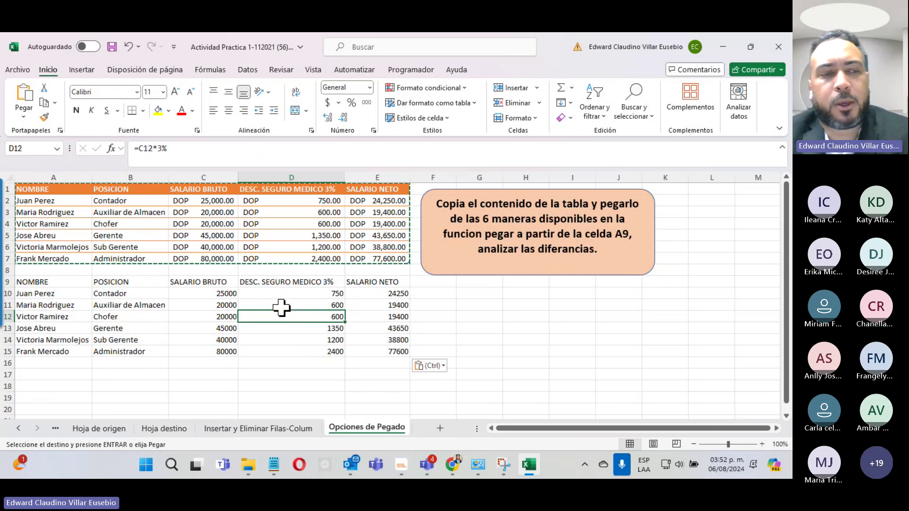
pyautogui.press('Escape')
pyautogui.click(269, 294)
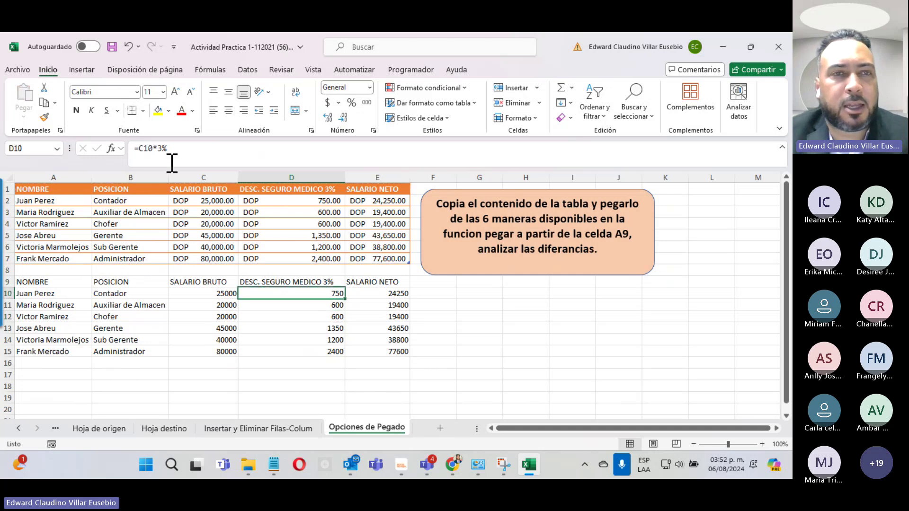
pyautogui.click(131, 148)
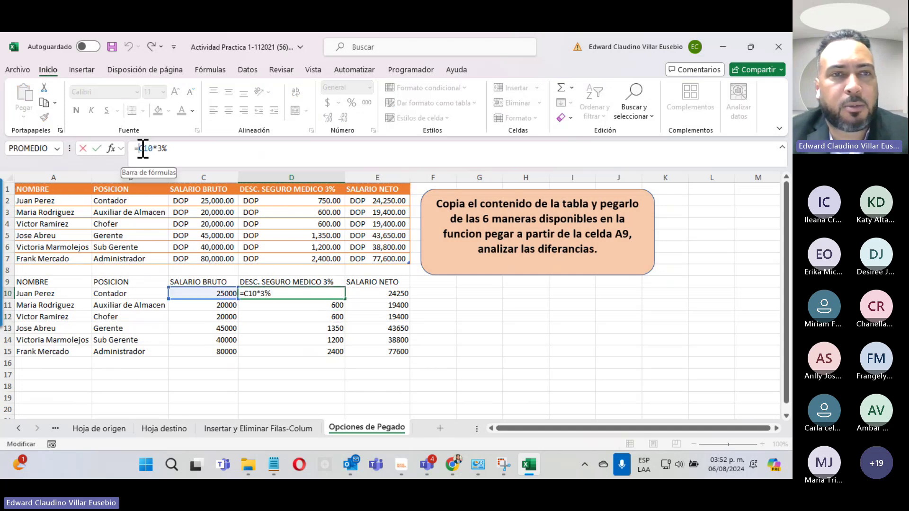
pyautogui.press('Escape')
pyautogui.click(229, 294)
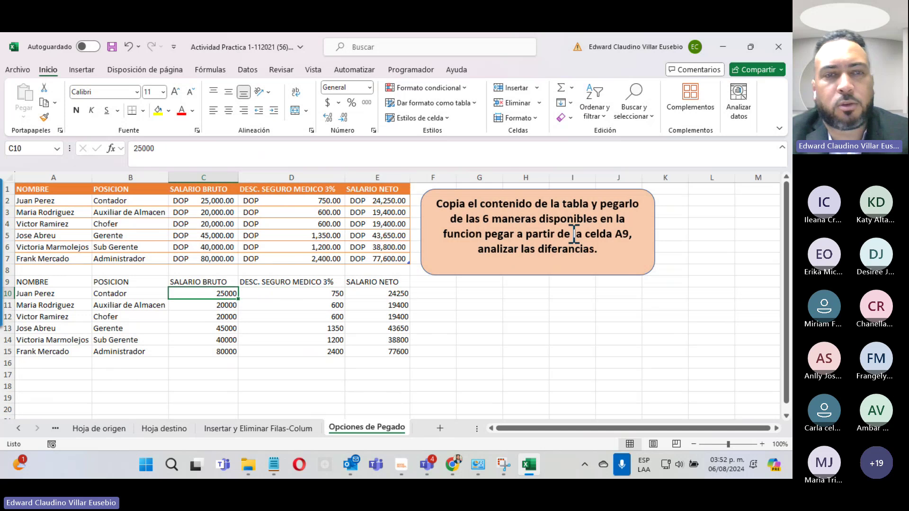
pyautogui.write('300')
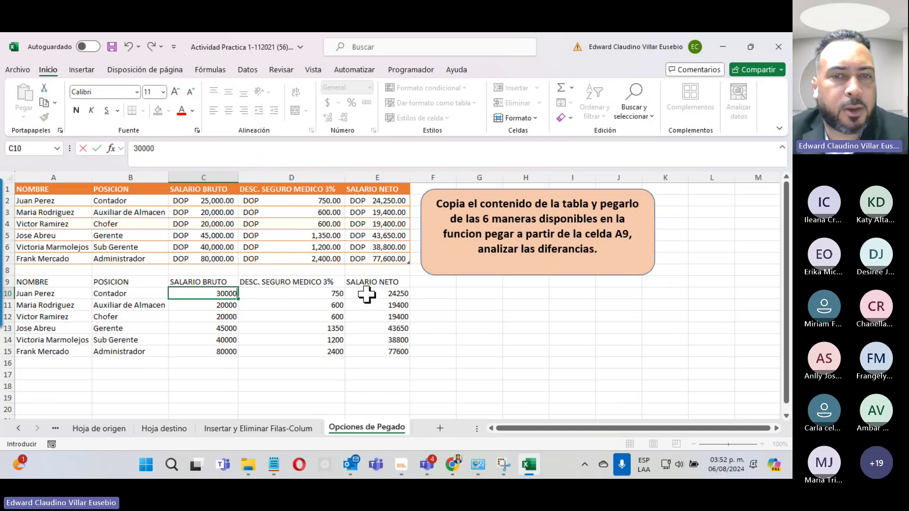
pyautogui.press('Return')
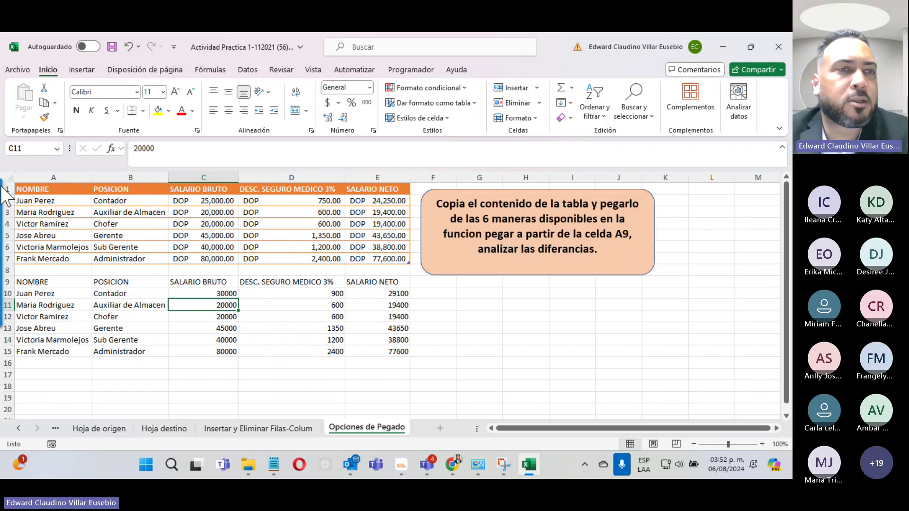
# Step: Copy A1:E7, paste only its values at A17, and compare D18's value with D10's formula
pyautogui.moveTo(44, 190); pyautogui.dragTo(379, 255)
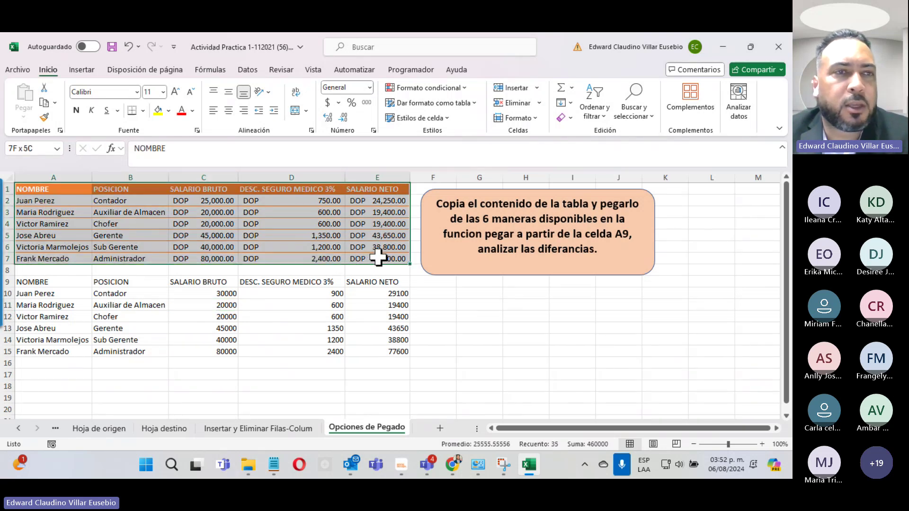
pyautogui.click(44, 105)
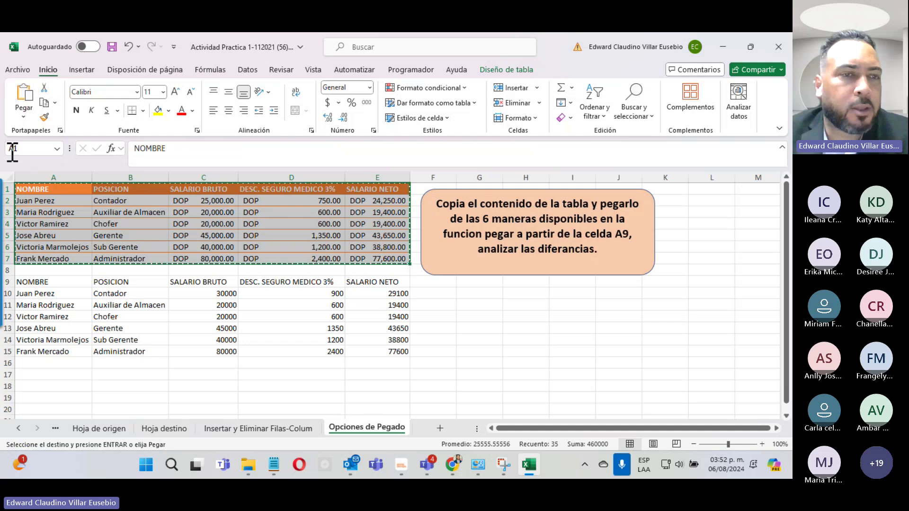
pyautogui.click(57, 374)
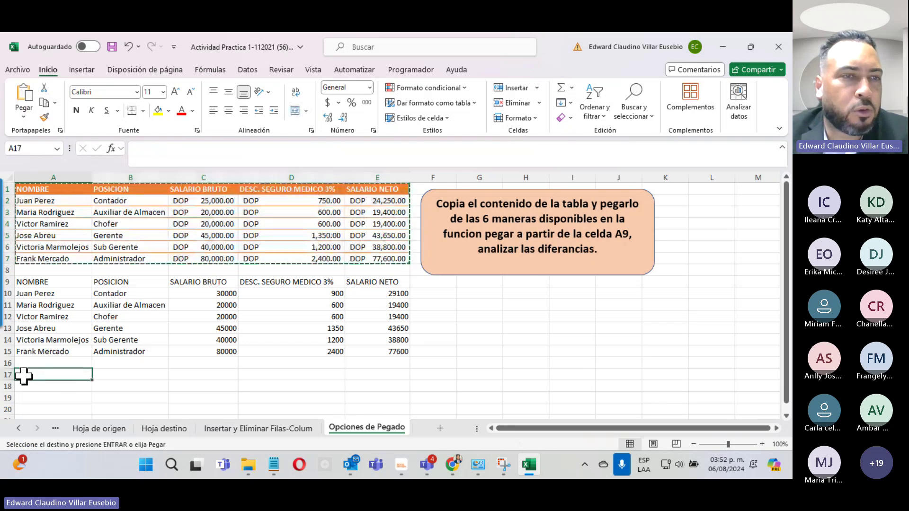
pyautogui.click(24, 116)
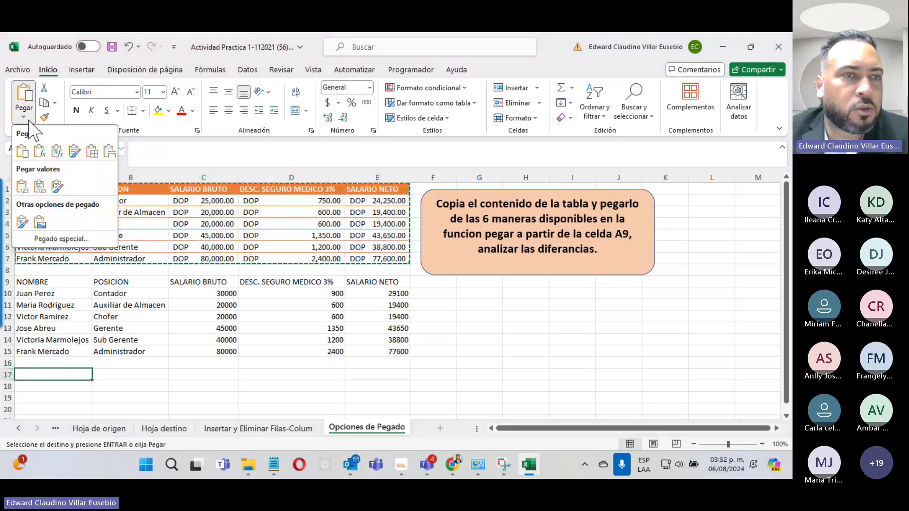
pyautogui.click(21, 187)
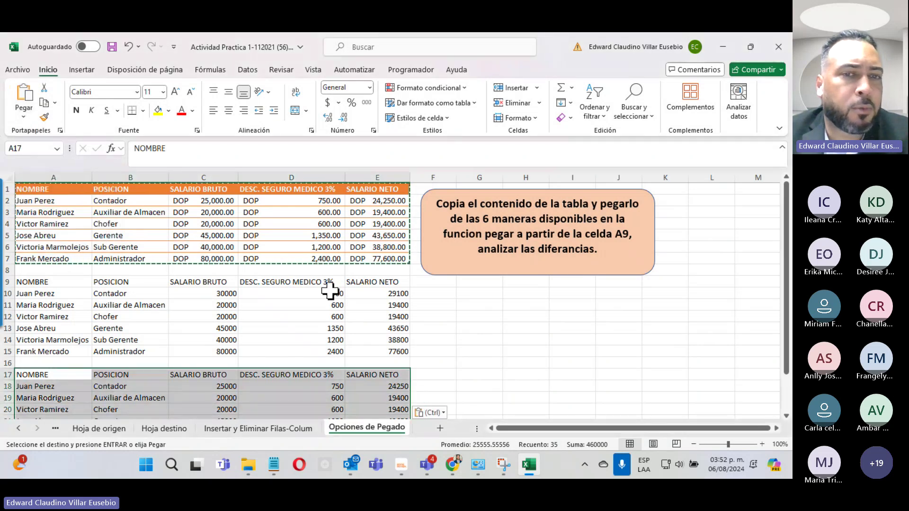
pyautogui.scroll(-4, 330, 291)
pyautogui.moveTo(786, 377)
pyautogui.mouseDown()
pyautogui.moveTo(787, 312)
pyautogui.moveTo(788, 329)
pyautogui.mouseUp()
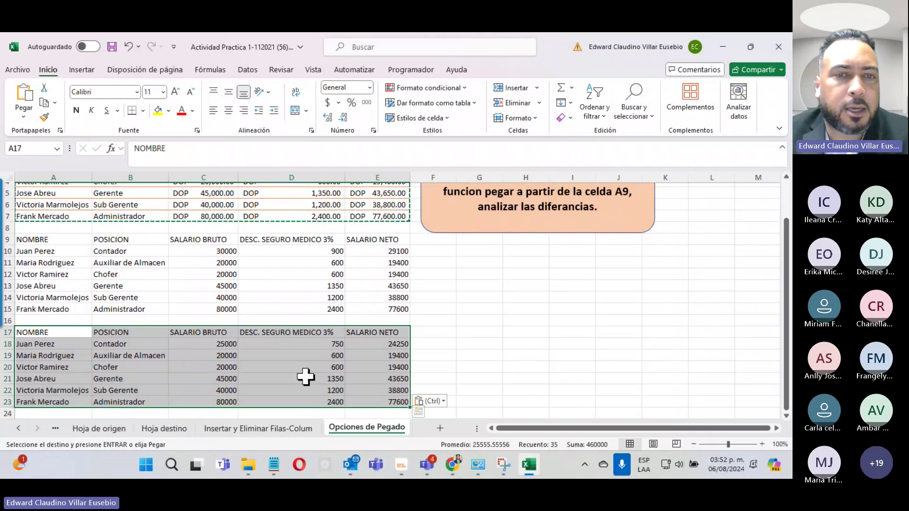
pyautogui.click(303, 345)
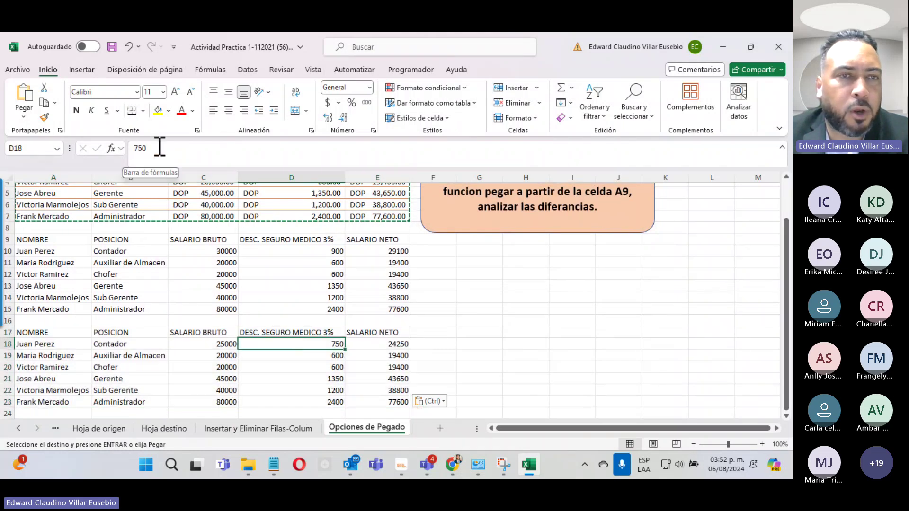
pyautogui.click(273, 253)
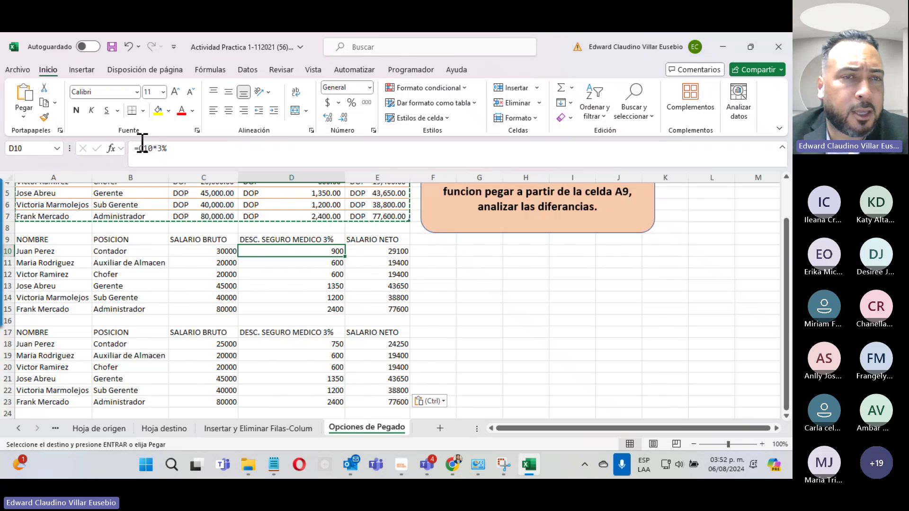
# Step: Enter 30000 as Juan Perez's gross salary in C18 of the values copy
pyautogui.click(219, 344)
pyautogui.write('30')
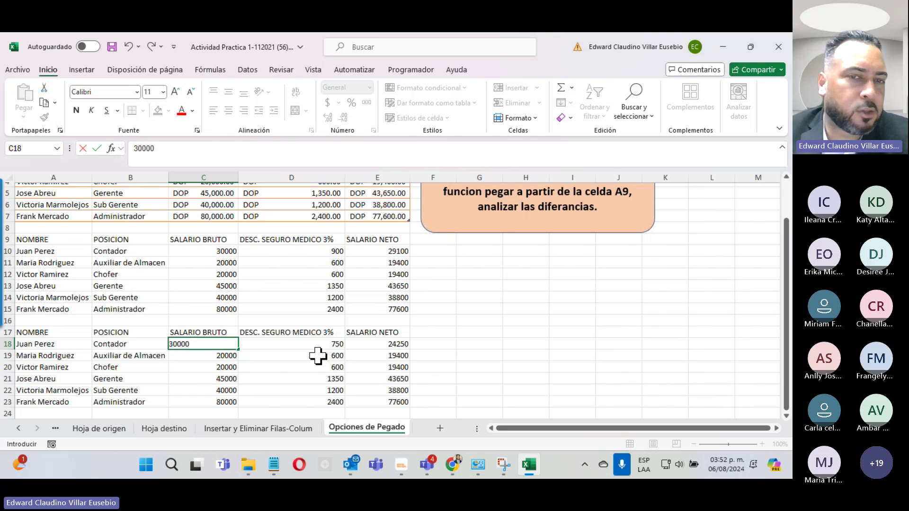
pyautogui.press('Return')
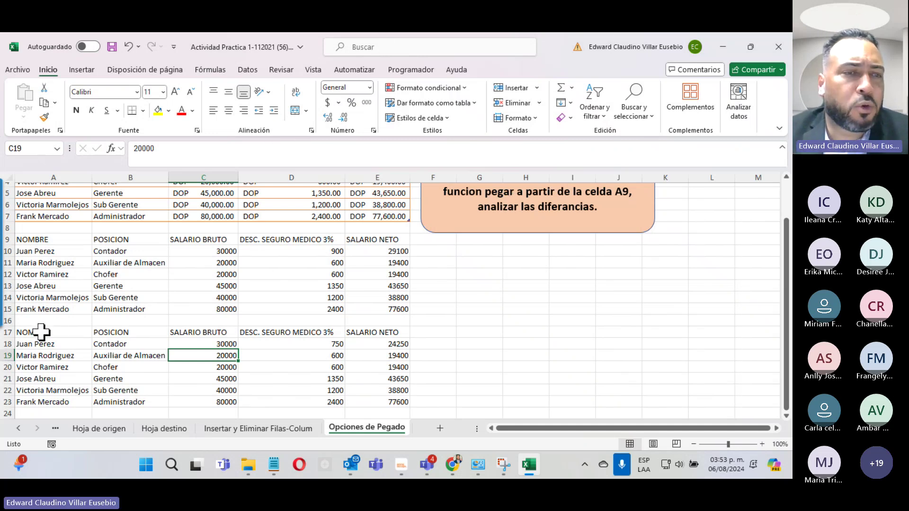
# Step: Copy the A17:E23 table, try a plain paste at G17, then undo it
pyautogui.moveTo(41, 332); pyautogui.dragTo(391, 405)
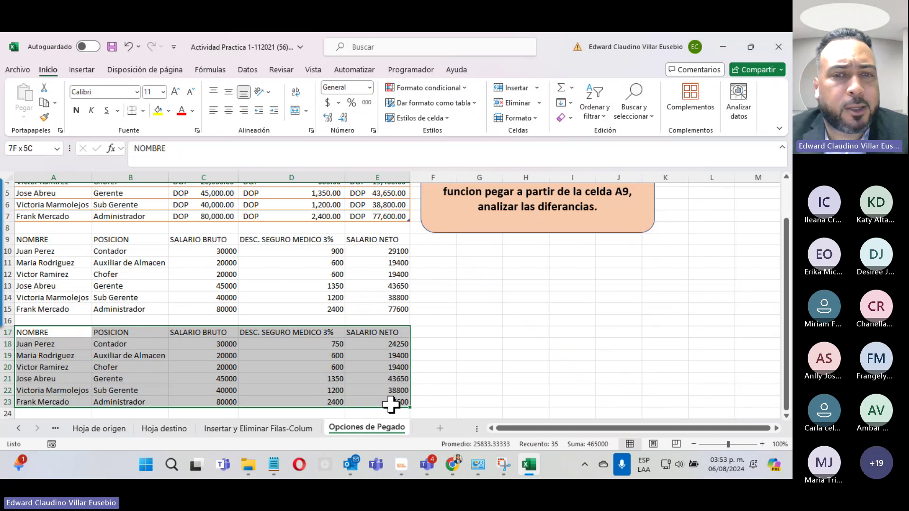
pyautogui.rightClick(214, 354)
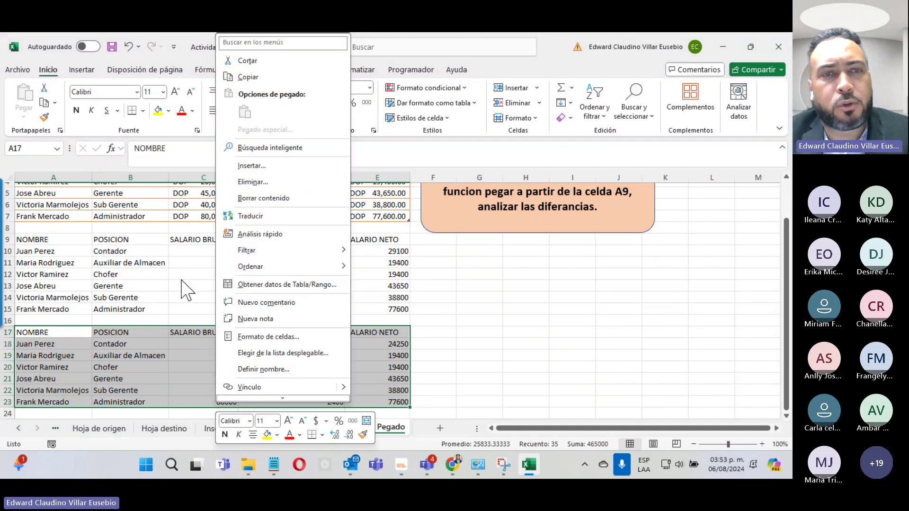
pyautogui.click(270, 77)
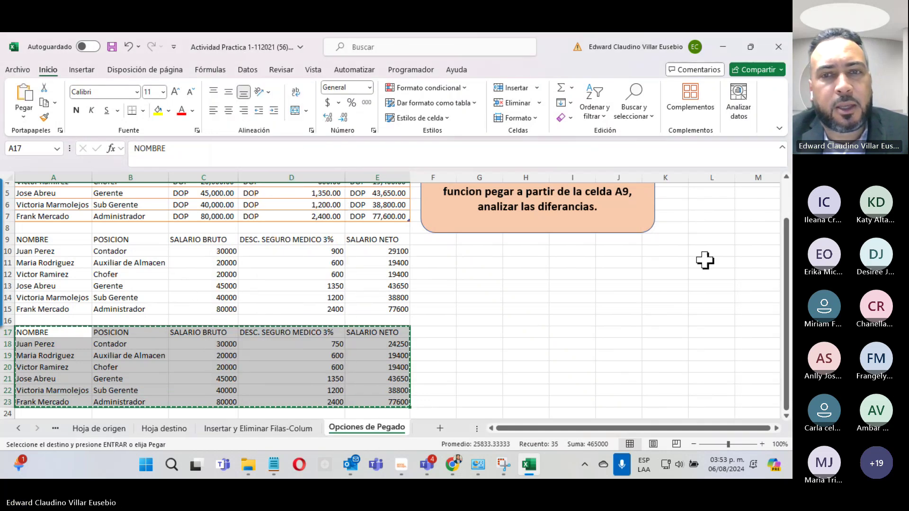
pyautogui.click(477, 330)
pyautogui.click(477, 330)
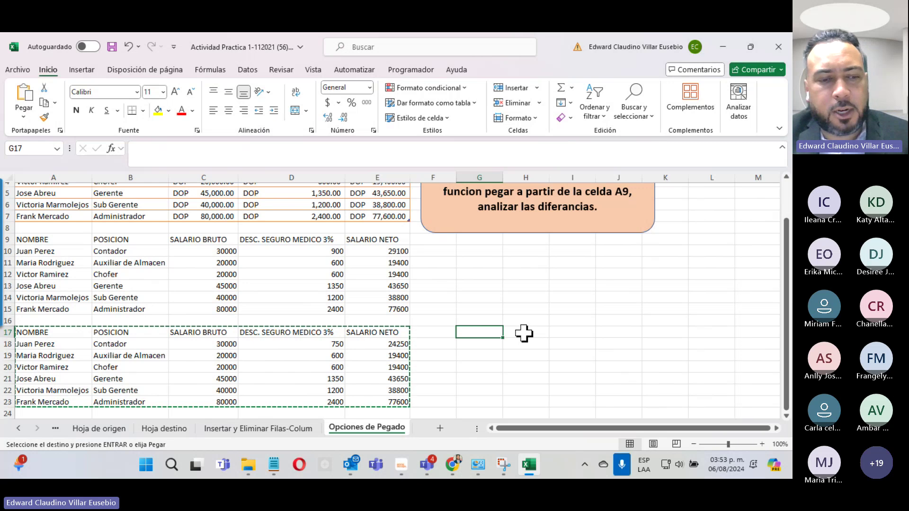
pyautogui.hotkey('ctrl', 'v')
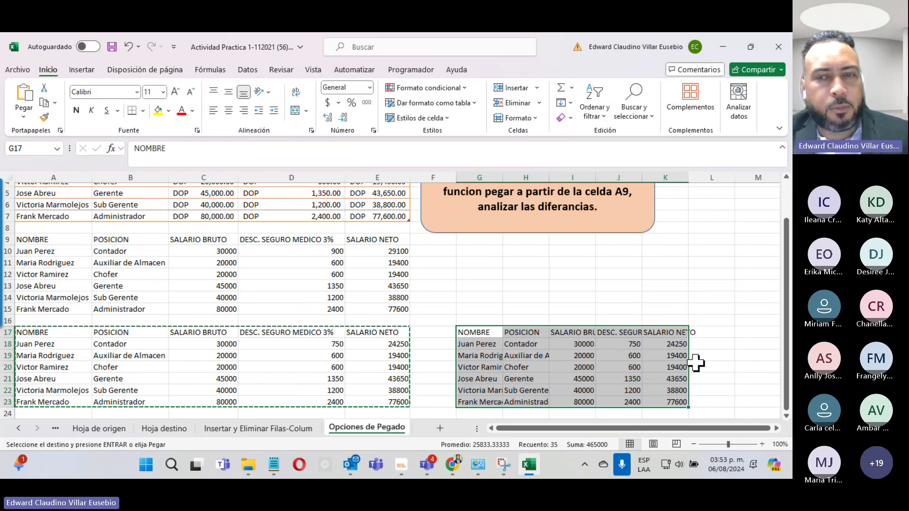
pyautogui.hotkey('ctrl', 'z')
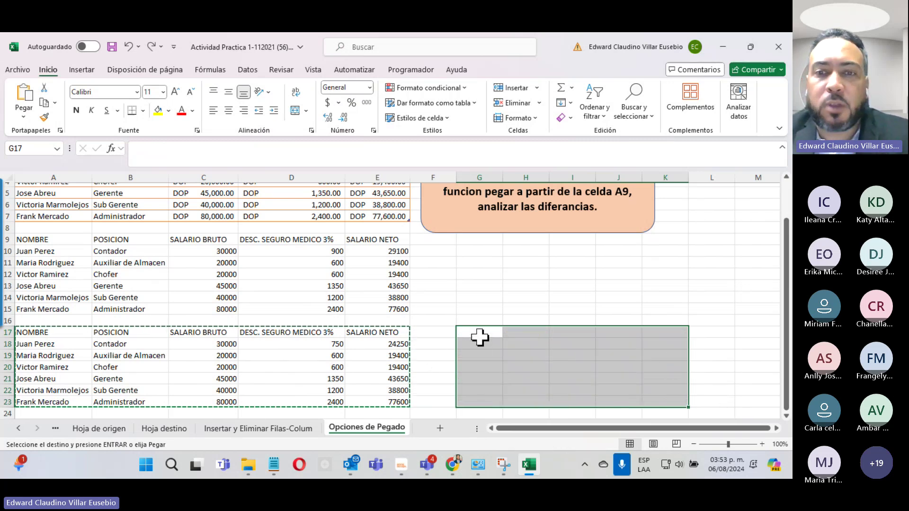
# Step: Paste the table at G17 with Keep Source Column Widths
pyautogui.click(479, 337)
pyautogui.rightClick(477, 332)
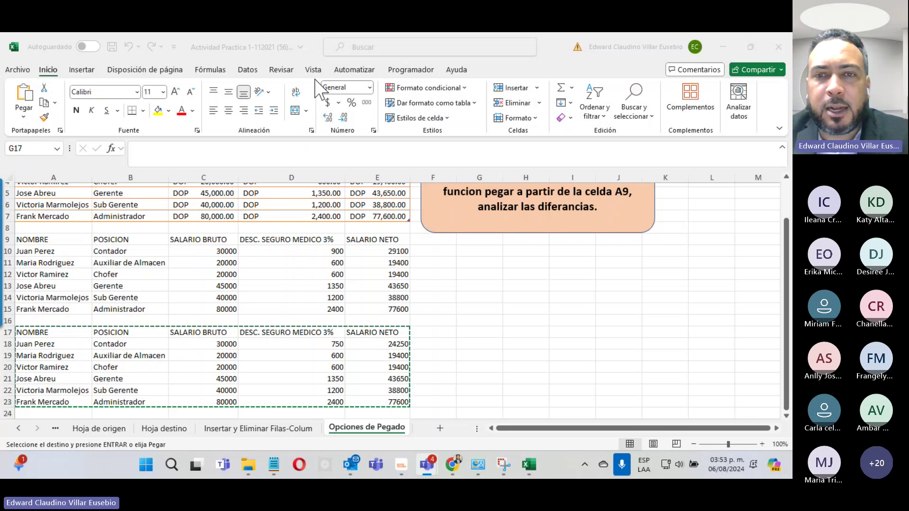
pyautogui.click(483, 332)
pyautogui.rightClick(483, 331)
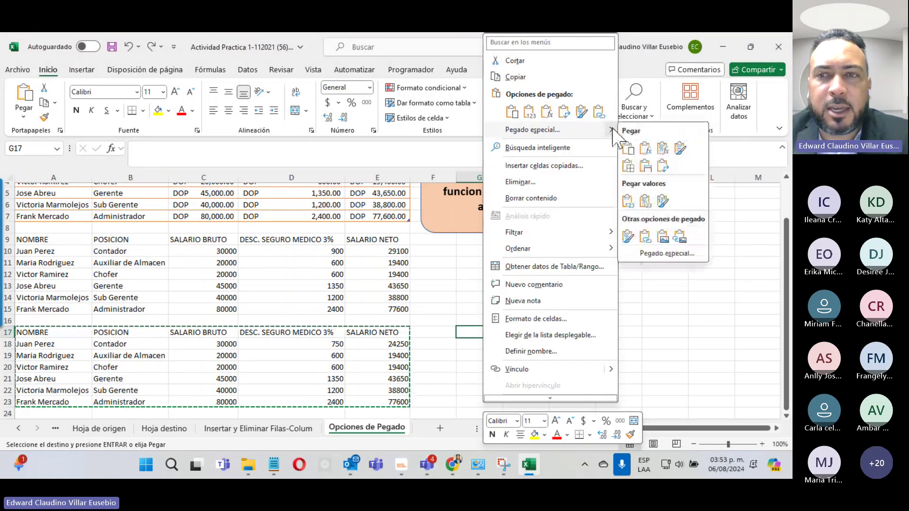
pyautogui.moveTo(551, 269)
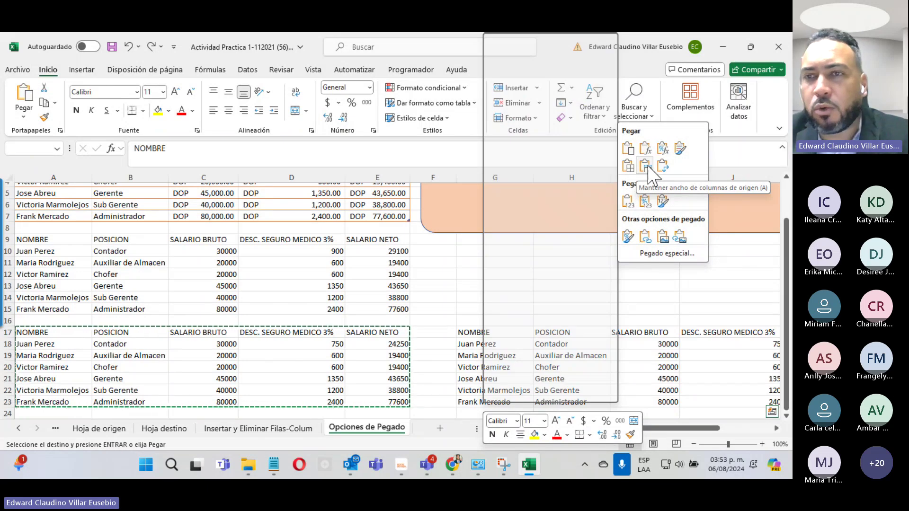
pyautogui.click(647, 167)
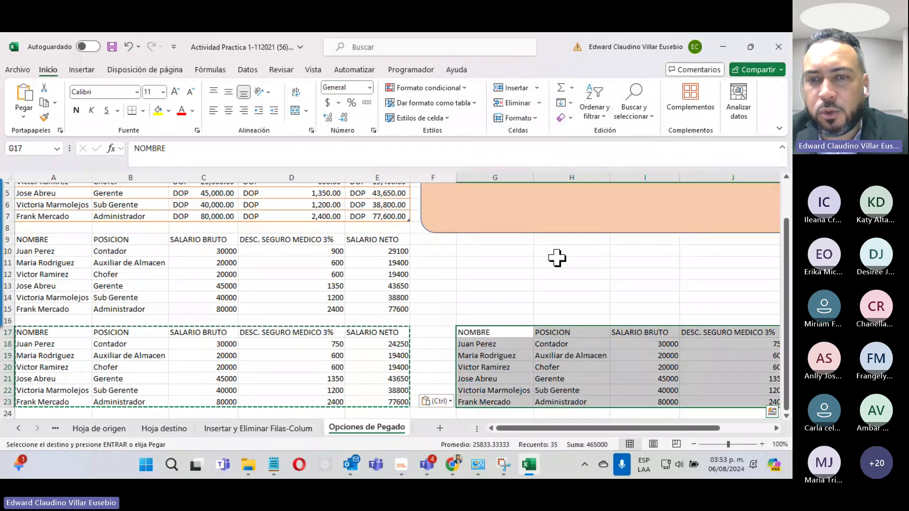
pyautogui.moveTo(530, 432); pyautogui.dragTo(592, 432)
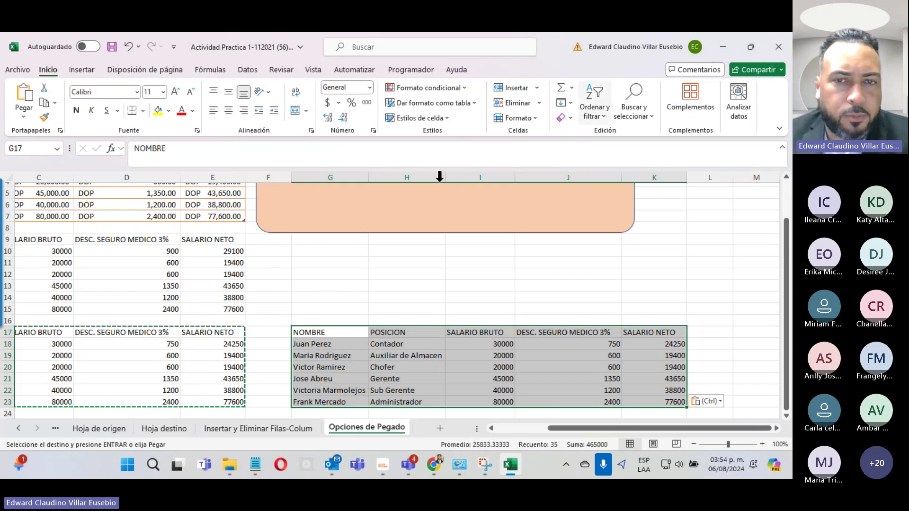
# Step: Copy the orange-formatted table A1:E7 and paste it as a picture at A25
pyautogui.click(518, 429)
pyautogui.scroll(-4, 264, 317)
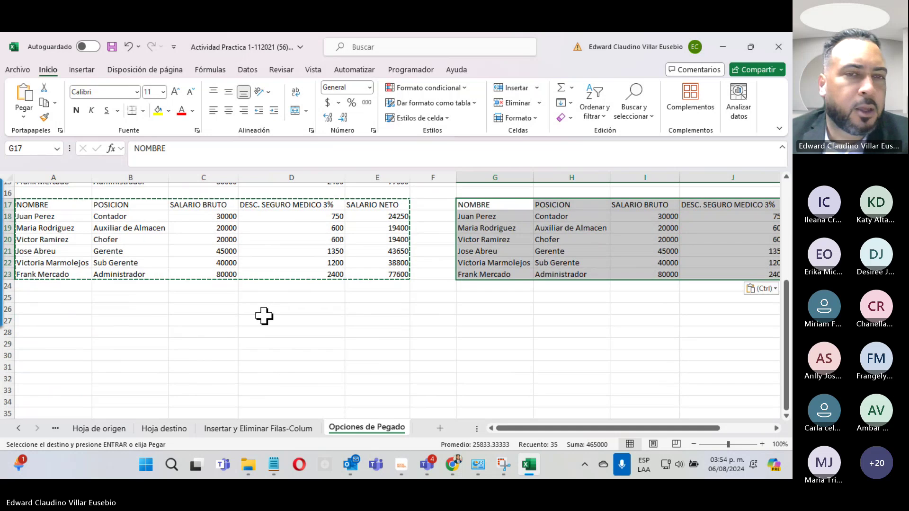
pyautogui.scroll(4, 194, 329)
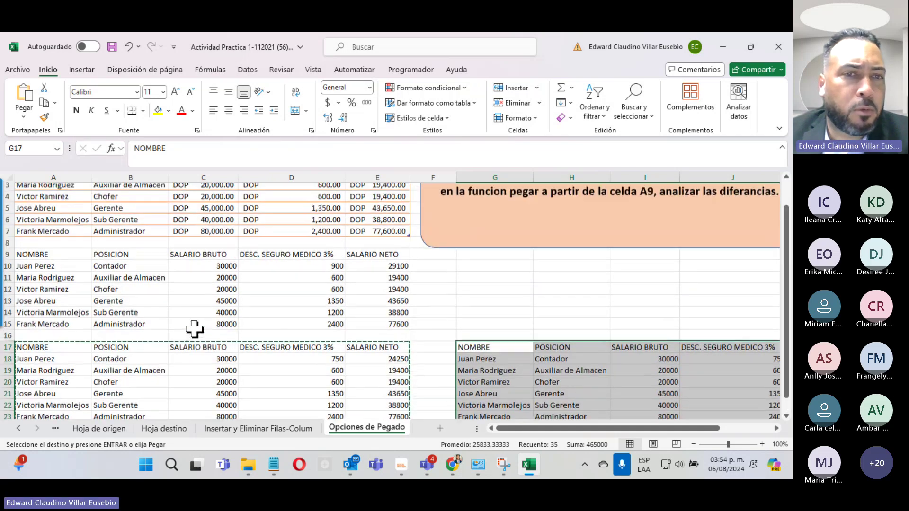
pyautogui.scroll(1, 195, 329)
pyautogui.moveTo(41, 189)
pyautogui.mouseDown()
pyautogui.moveTo(318, 239)
pyautogui.moveTo(360, 259)
pyautogui.mouseUp()
pyautogui.click(44, 103)
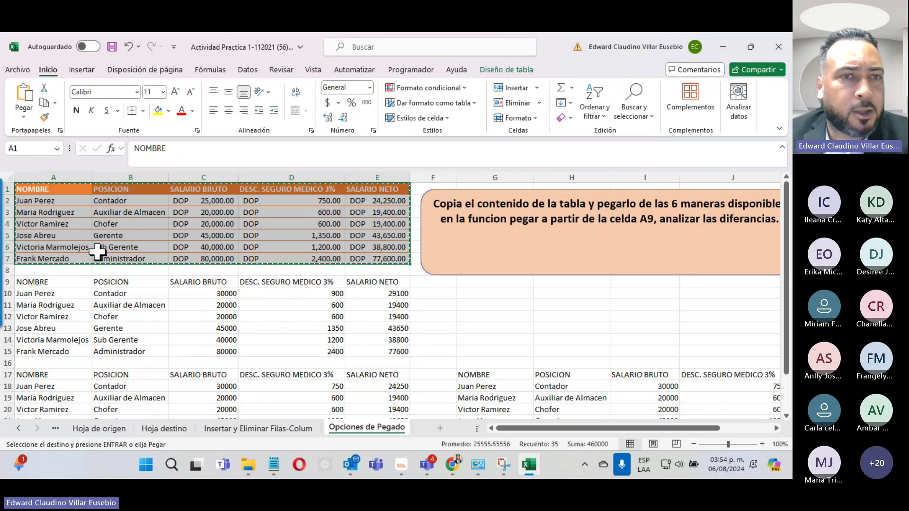
pyautogui.scroll(-4, 97, 252)
pyautogui.click(42, 341)
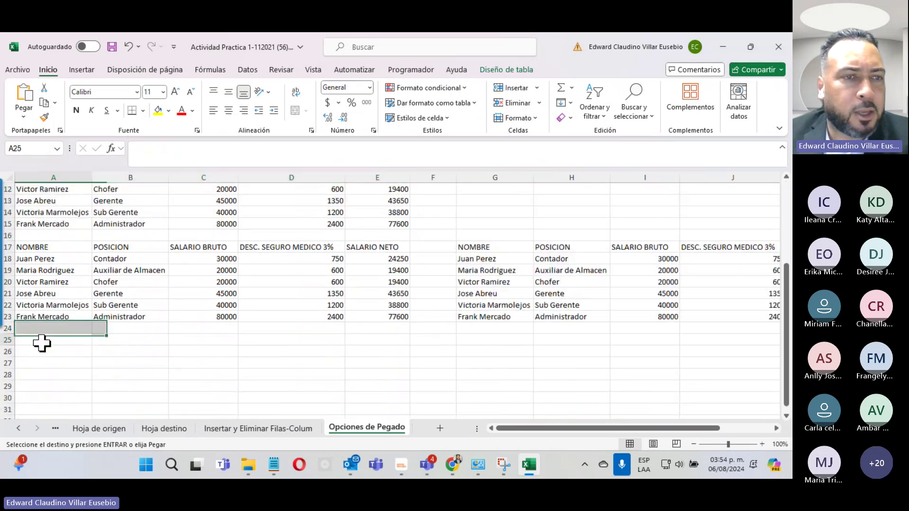
pyautogui.rightClick(42, 342)
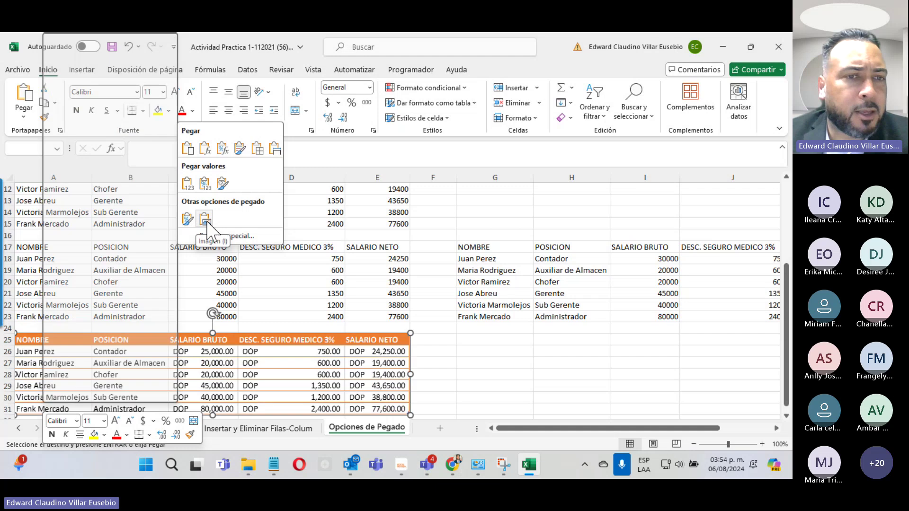
pyautogui.click(205, 220)
pyautogui.scroll(-4, 313, 374)
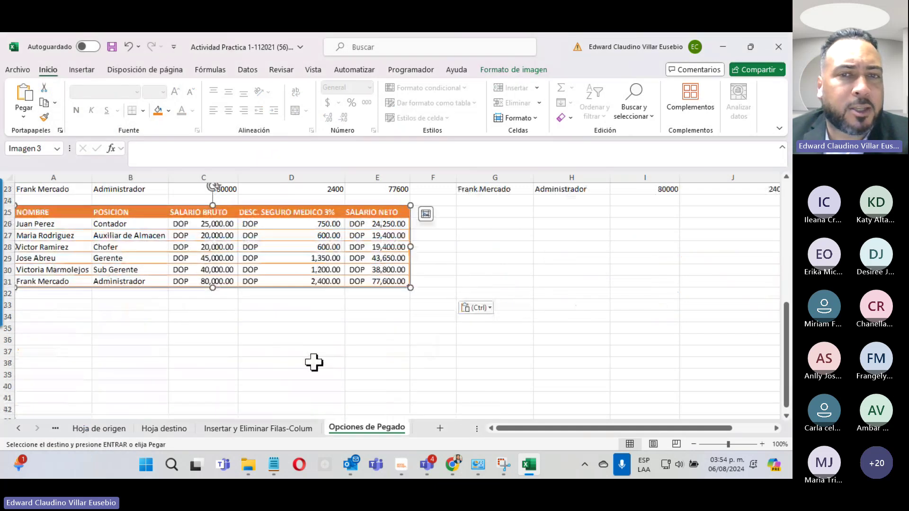
# Step: Move the table picture slightly and stretch it down to row 37
pyautogui.moveTo(318, 263)
pyautogui.mouseDown()
pyautogui.moveTo(317, 274)
pyautogui.moveTo(317, 264)
pyautogui.mouseUp()
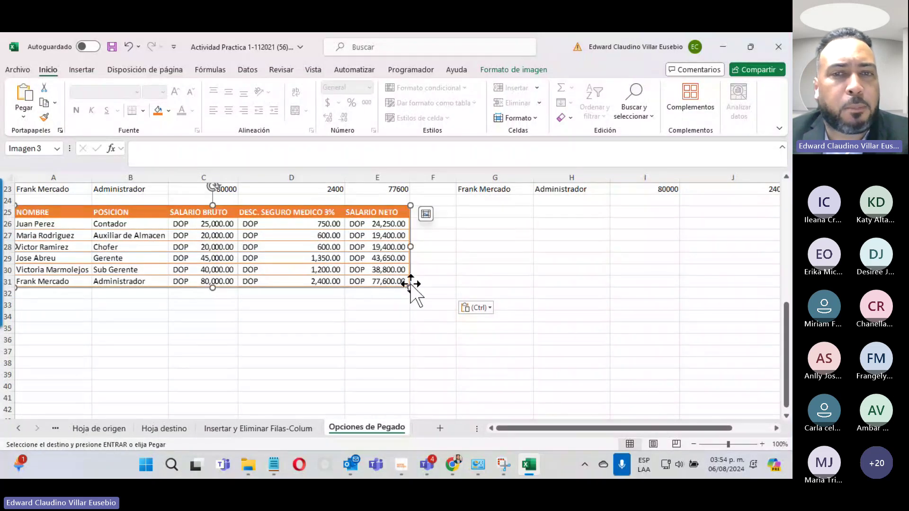
pyautogui.moveTo(410, 288); pyautogui.dragTo(574, 354)
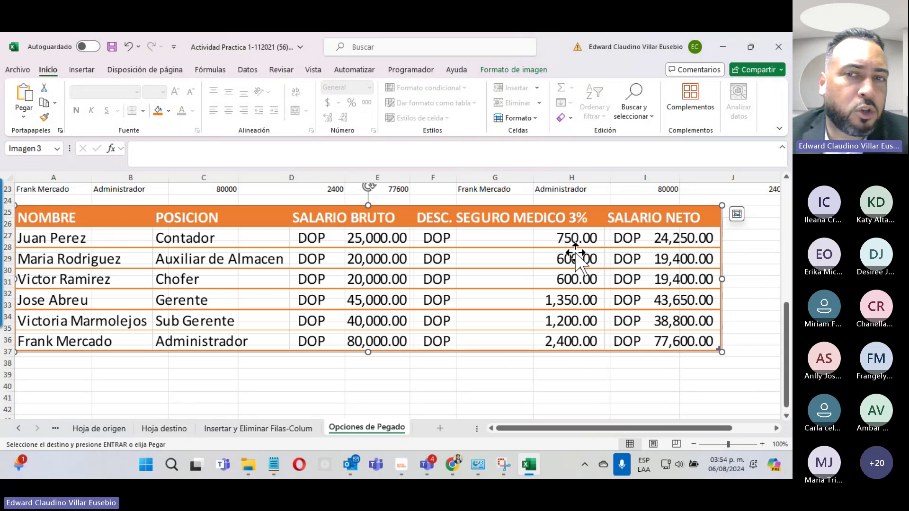
pyautogui.scroll(4, 560, 258)
pyautogui.scroll(-8, 558, 272)
pyautogui.scroll(4, 558, 277)
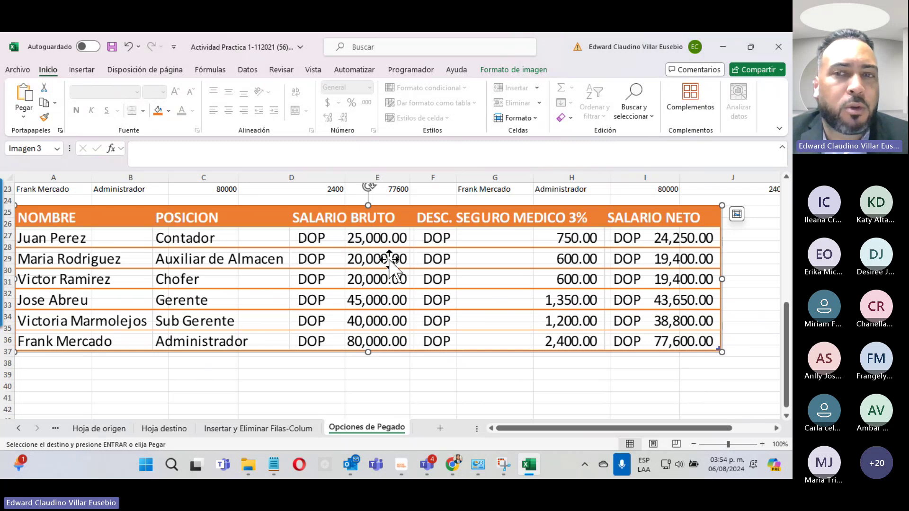
pyautogui.scroll(7, 475, 366)
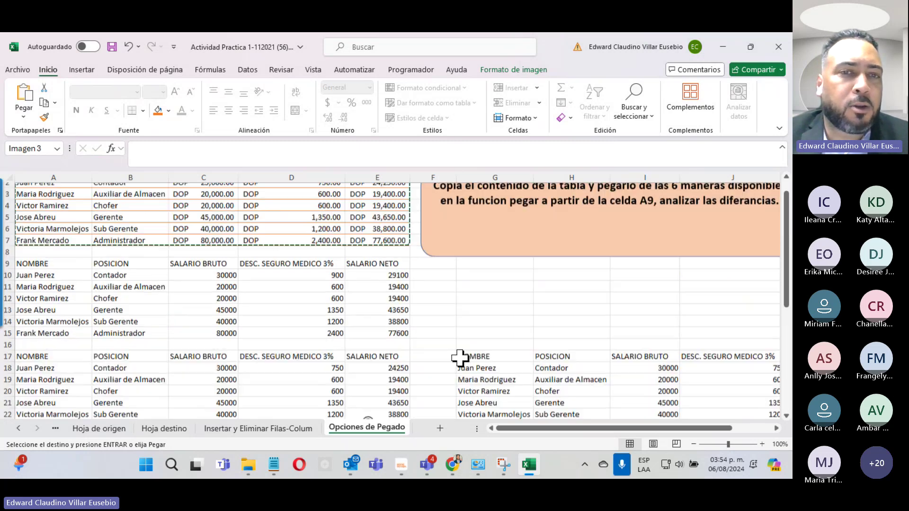
pyautogui.scroll(1, 461, 359)
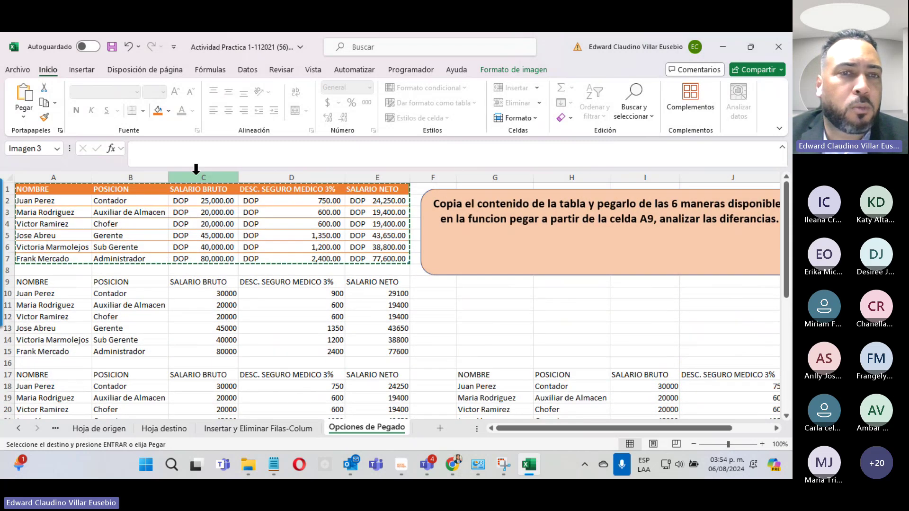
pyautogui.click(204, 202)
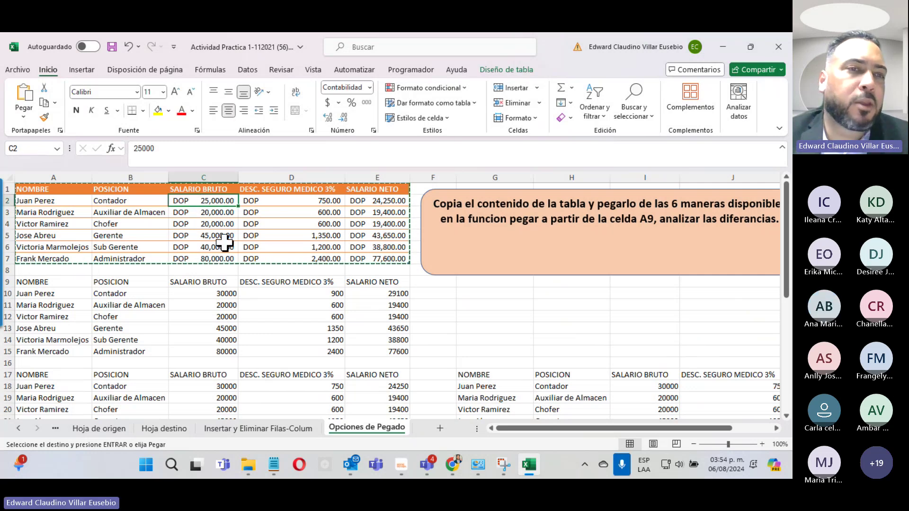
# Step: Reselect the picture and drag its corner inward to shrink it to about row 35
pyautogui.scroll(-5, 92, 199)
pyautogui.scroll(-2, 92, 199)
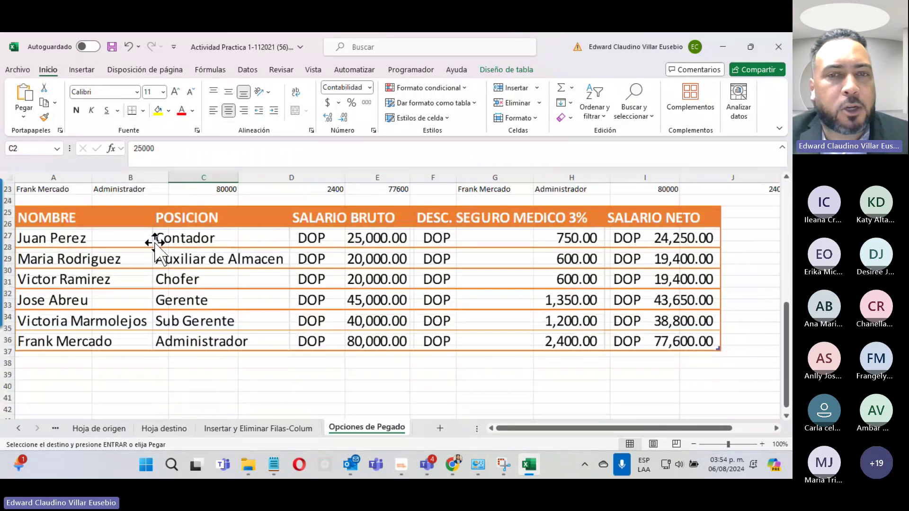
pyautogui.click(544, 310)
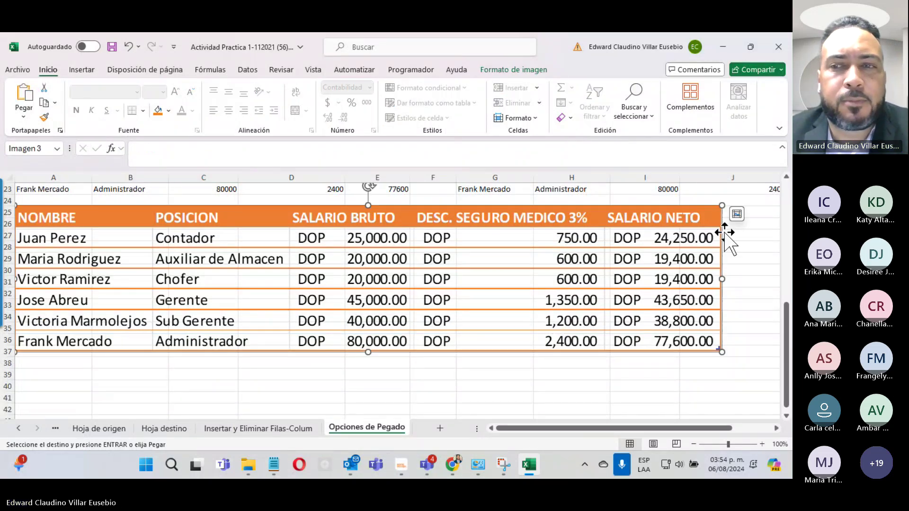
pyautogui.moveTo(721, 352); pyautogui.dragTo(475, 333)
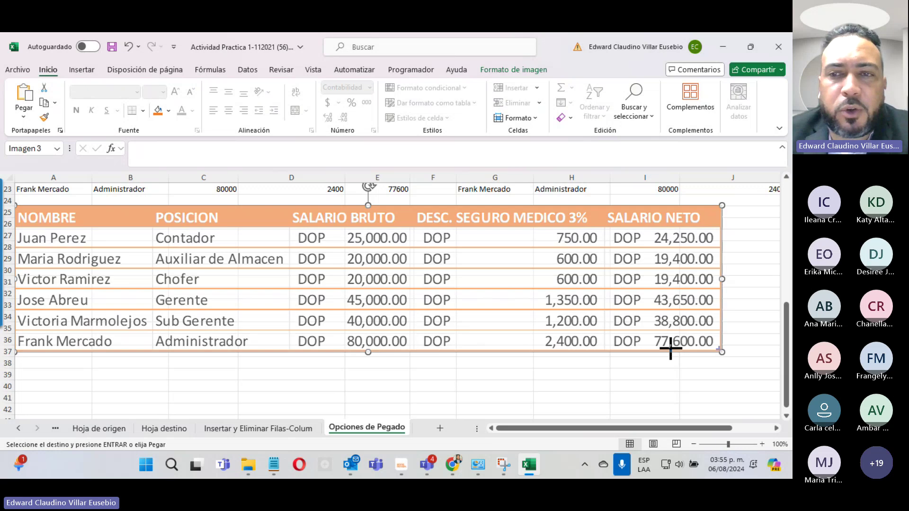
pyautogui.click(267, 362)
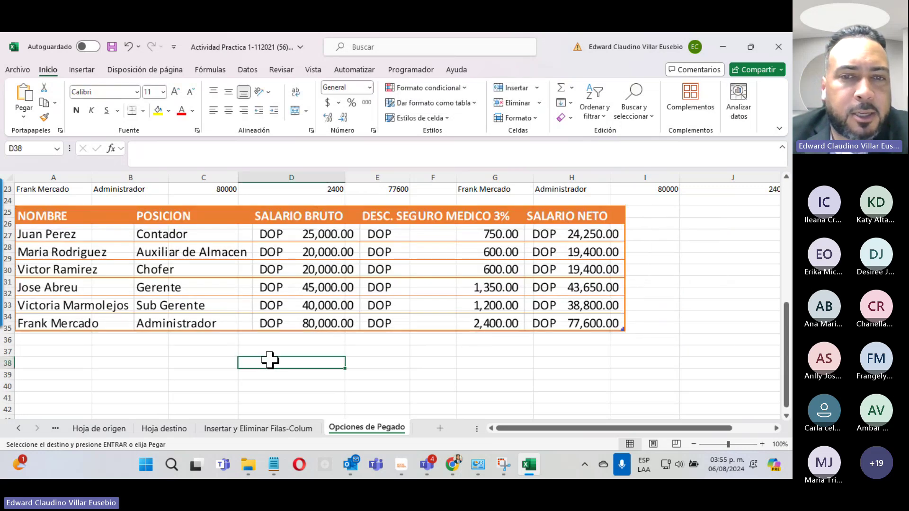
pyautogui.scroll(4, 269, 361)
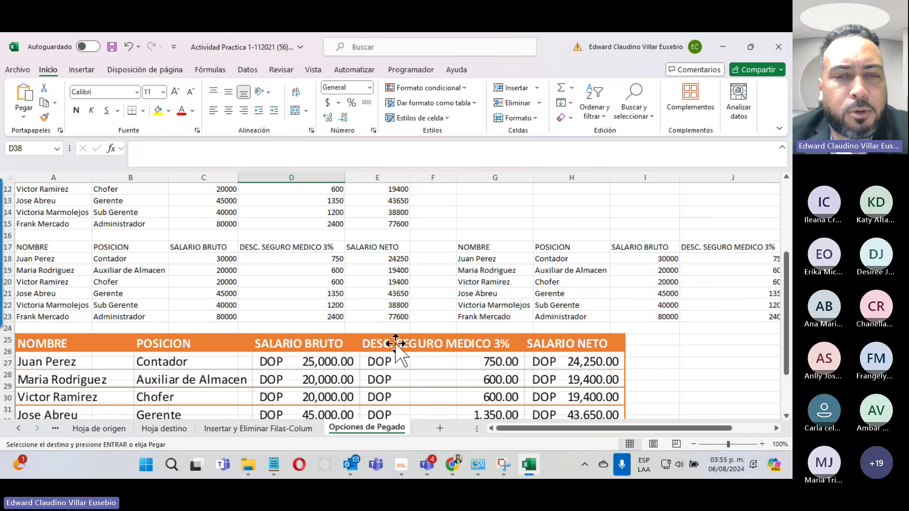
# Step: Add a new blank sheet and enter Lunes in D5 and Enero in E5
pyautogui.click(440, 428)
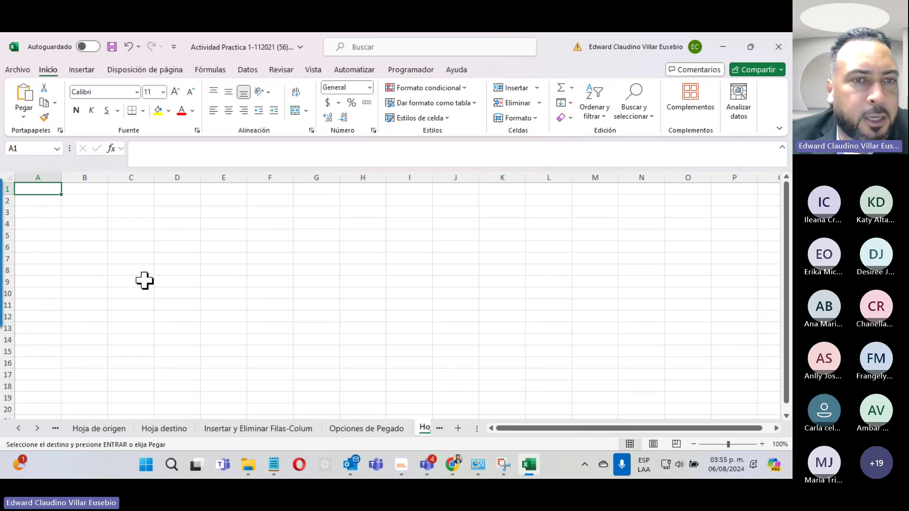
pyautogui.click(176, 236)
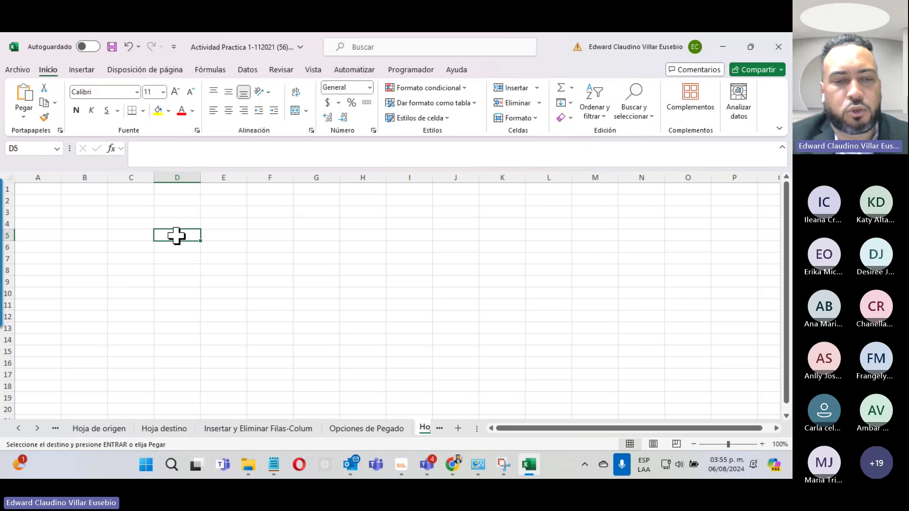
pyautogui.write('lu')
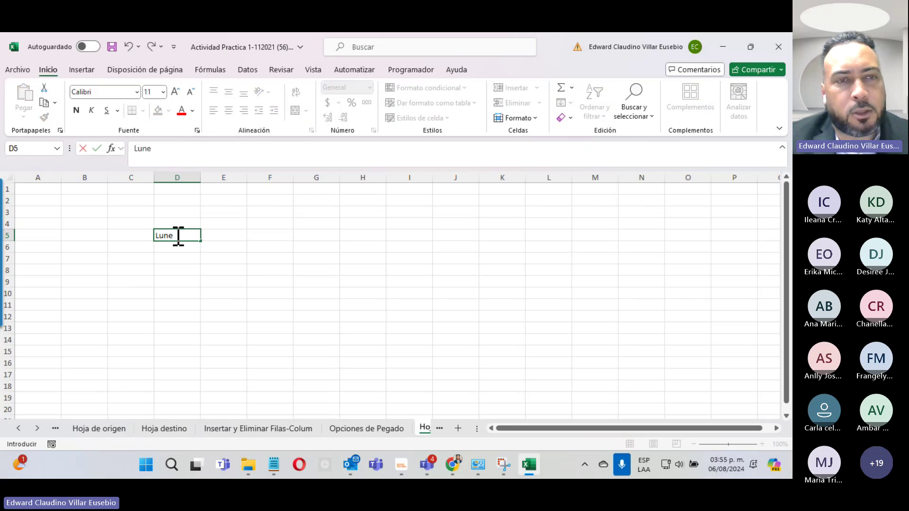
pyautogui.press('Tab')
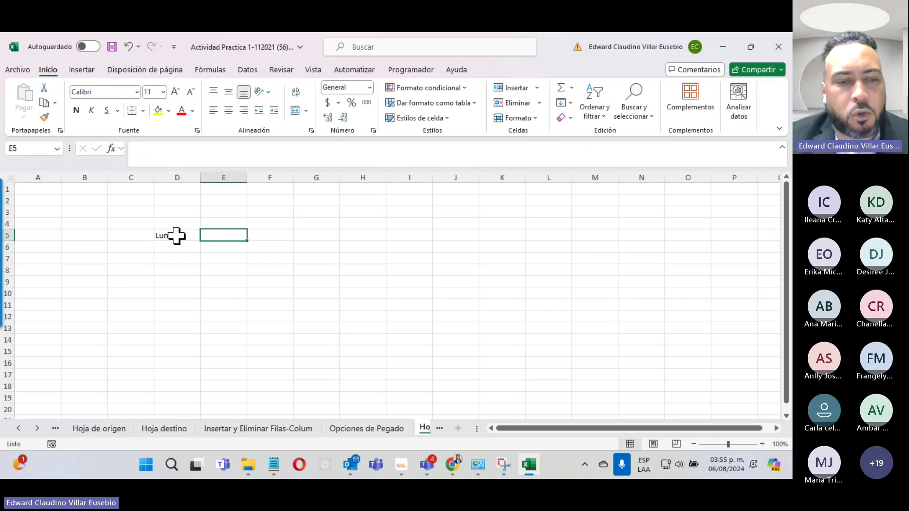
pyautogui.write('Enero')
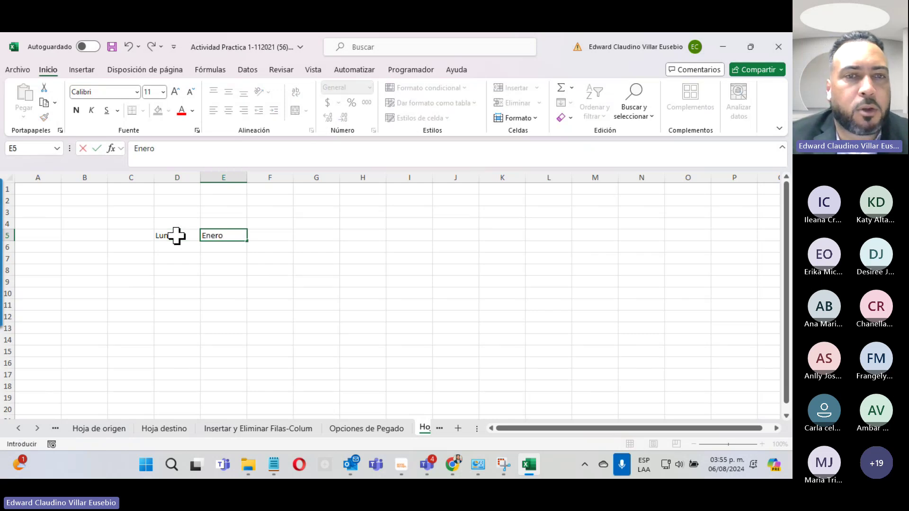
pyautogui.press('Tab')
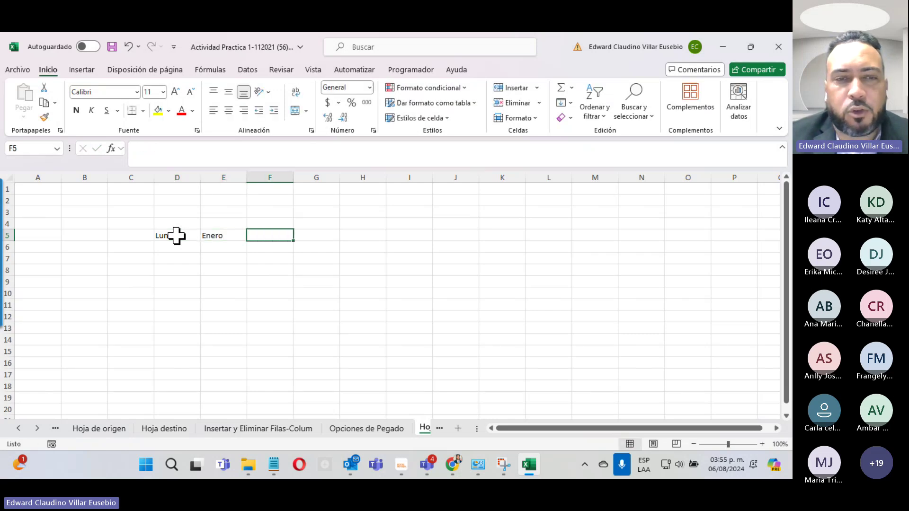
# Step: Enter 1 in both F5 and F6
pyautogui.write('1')
pyautogui.press('Return')
pyautogui.write('1')
pyautogui.hotkey('ctrl', 'Return')
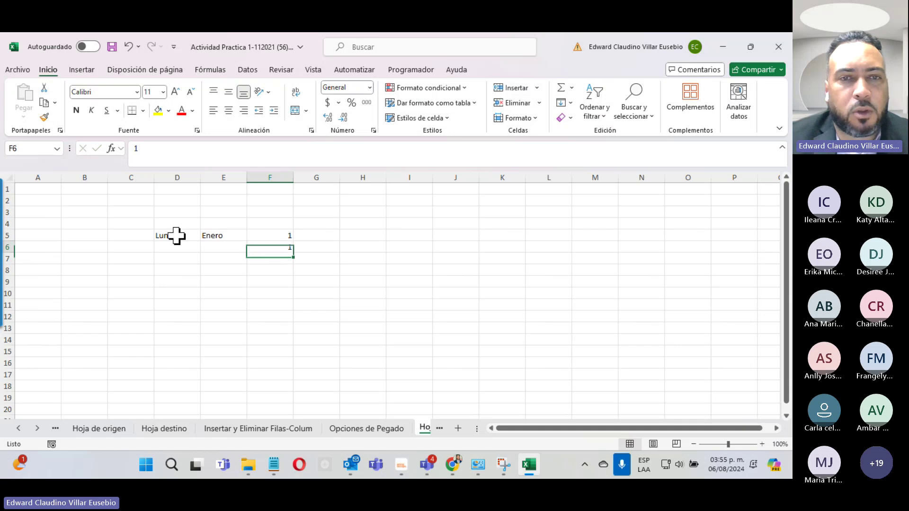
pyautogui.press('Up')
pyautogui.press('Right')
# Step: Enter 0 and 5 in G5:G6, and 0 and 10 in H5:H6
pyautogui.write('0')
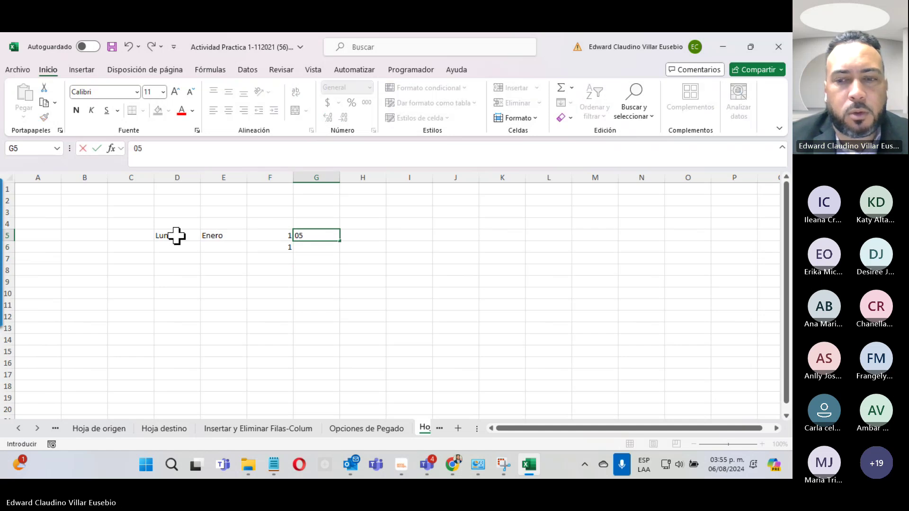
pyautogui.press('BackSpace')
pyautogui.press('Return')
pyautogui.write('5')
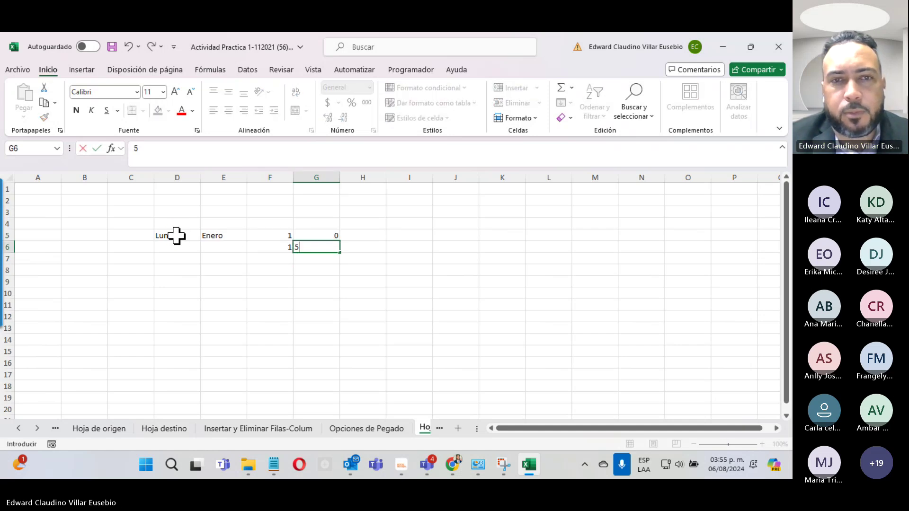
pyautogui.press('Return')
pyautogui.press('Up')
pyautogui.press('Up')
pyautogui.press('Right')
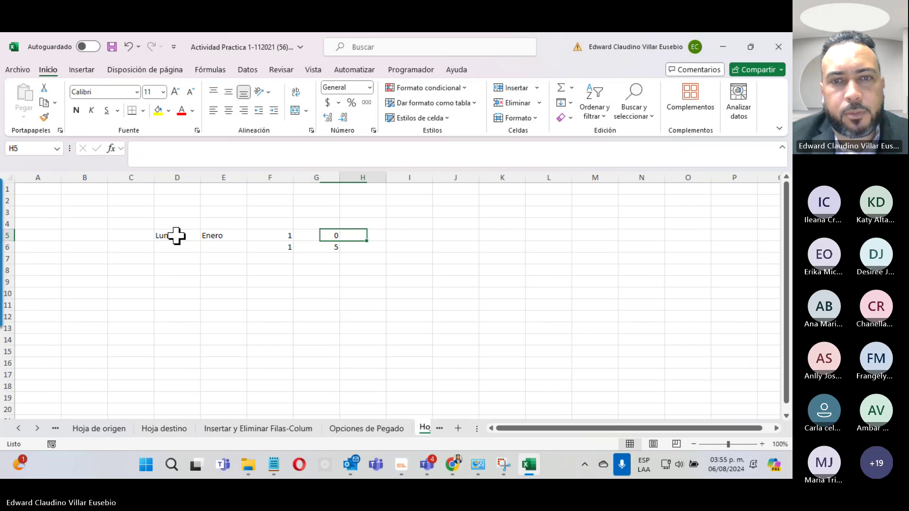
pyautogui.write('0')
pyautogui.press('Return')
pyautogui.write('1')
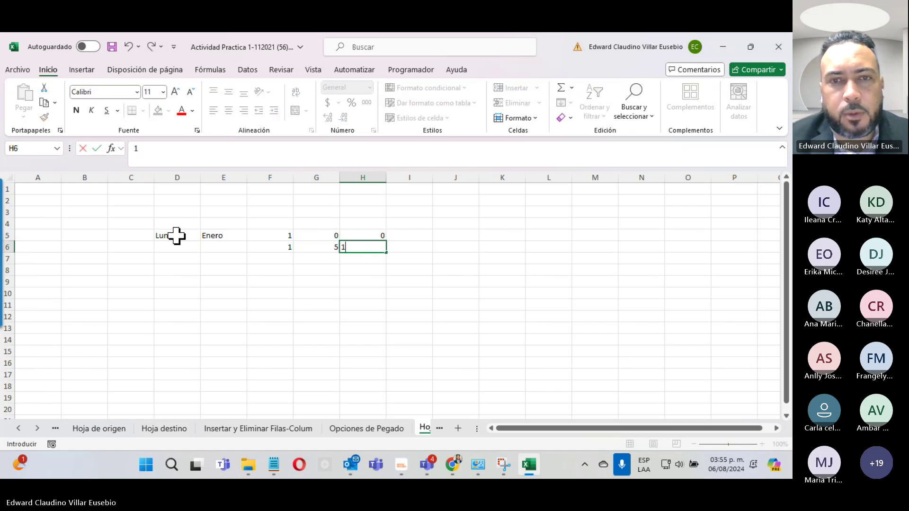
pyautogui.press('Return')
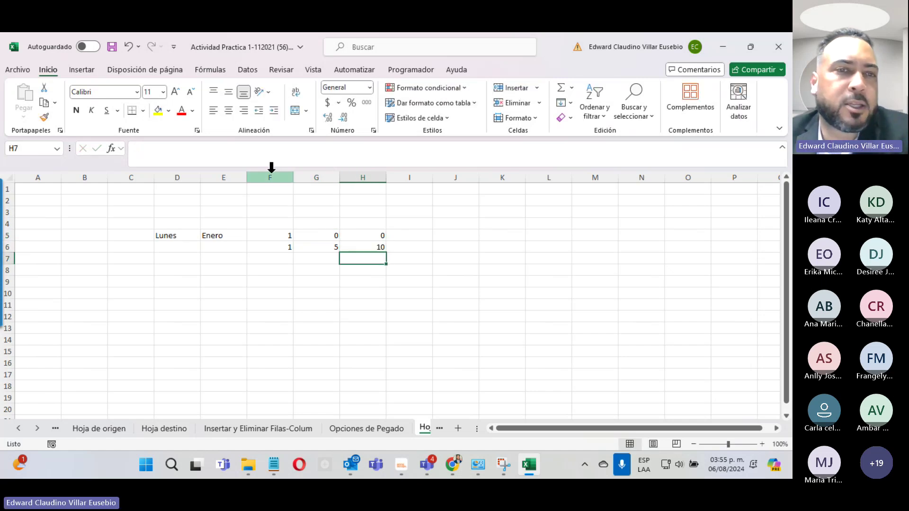
# Step: Drag Lunes's fill handle from D5 down to D19 to repeat the weekdays
pyautogui.click(186, 236)
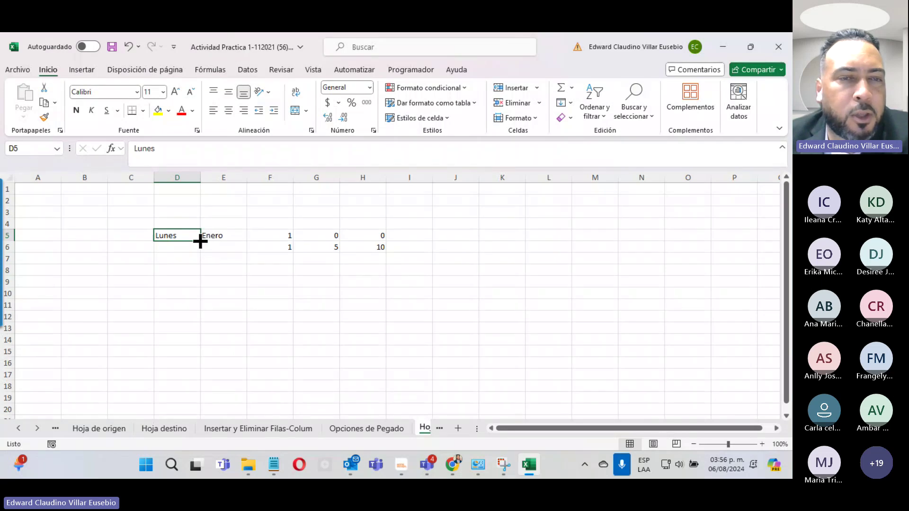
pyautogui.moveTo(200, 241); pyautogui.dragTo(200, 241)
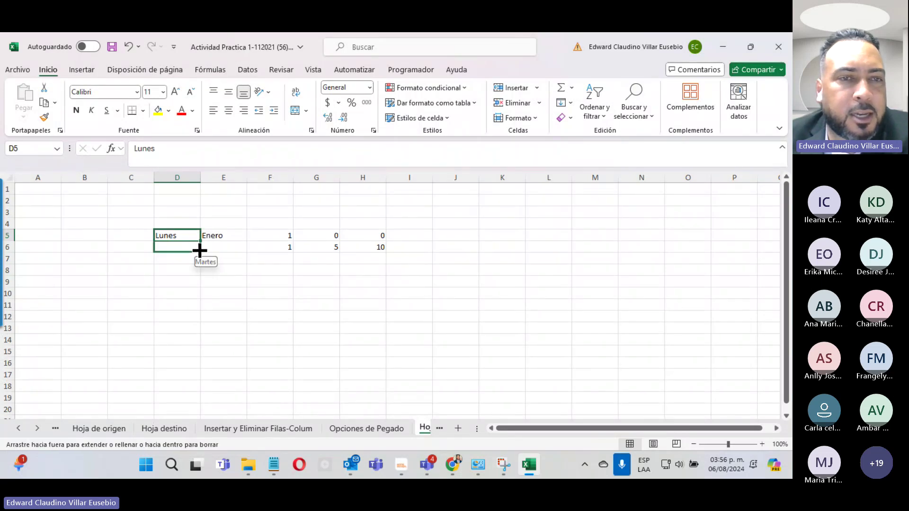
pyautogui.moveTo(200, 241); pyautogui.dragTo(180, 402)
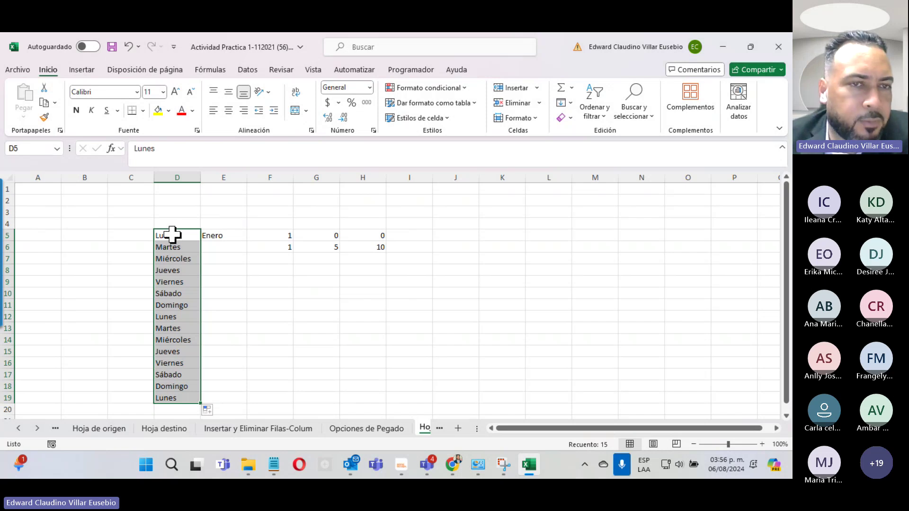
# Step: Select Lunes through Domingo in D5:D11, then switch to the Teams meeting
pyautogui.click(113, 271)
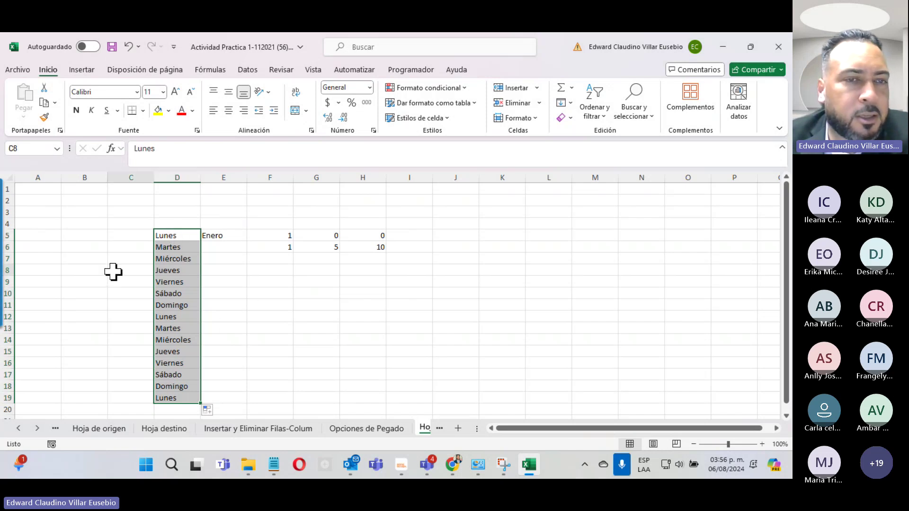
pyautogui.moveTo(166, 235)
pyautogui.mouseDown()
pyautogui.moveTo(175, 324)
pyautogui.moveTo(177, 303)
pyautogui.mouseUp()
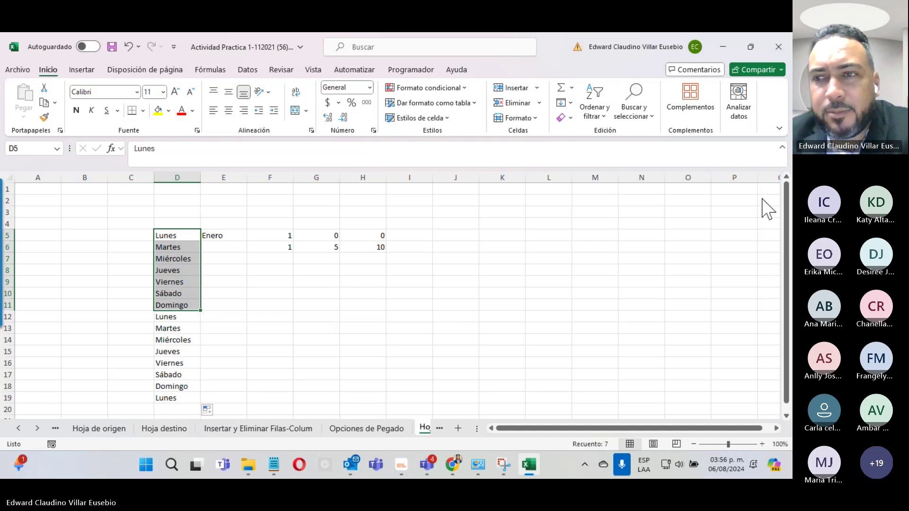
pyautogui.hotkey('alt', 'Tab')
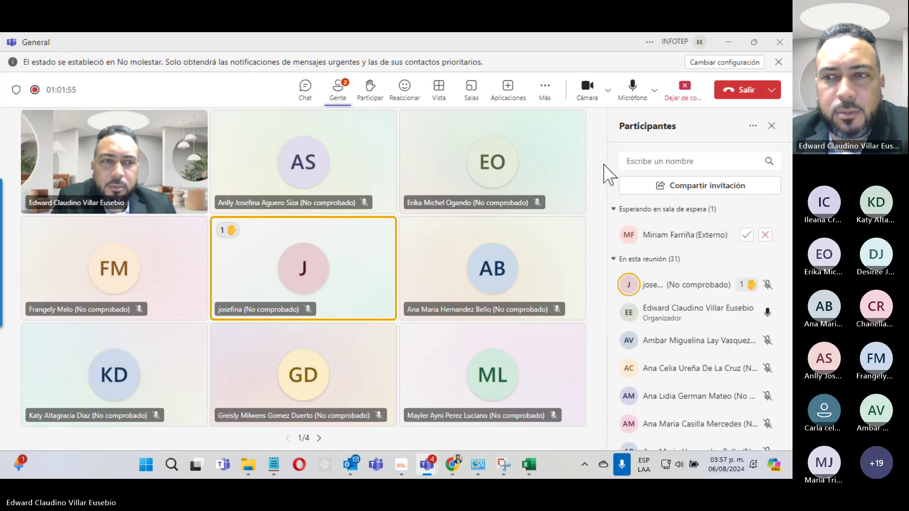
# Step: Admit the waiting guest from the Participants pane and minimise the Teams meeting window
pyautogui.click(746, 234)
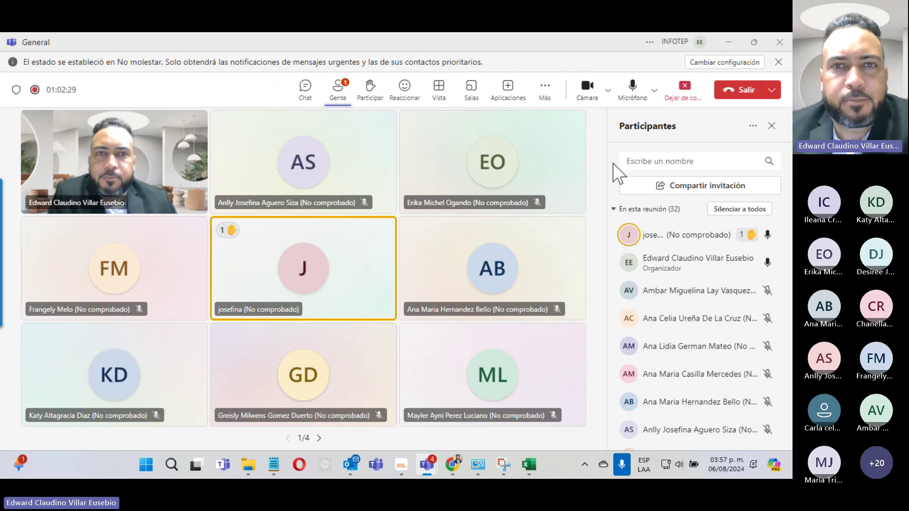
pyautogui.click(728, 41)
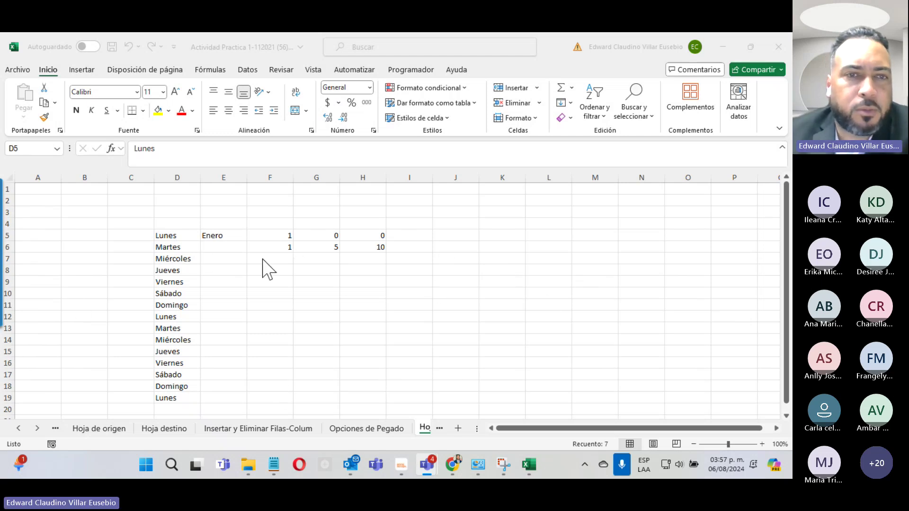
# Step: Drag the Enero month series from E5 down to E20, ending at Abril, then select F5:F6
pyautogui.click(226, 238)
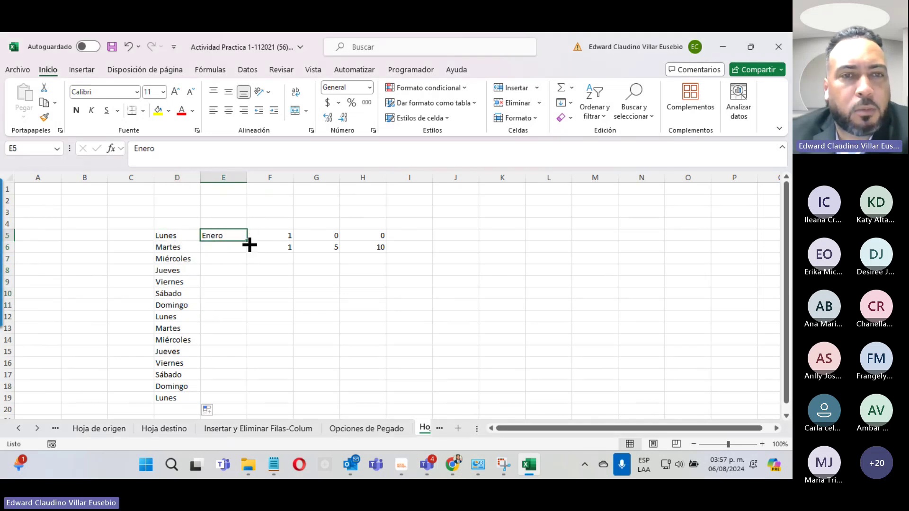
pyautogui.moveTo(249, 242); pyautogui.dragTo(260, 371)
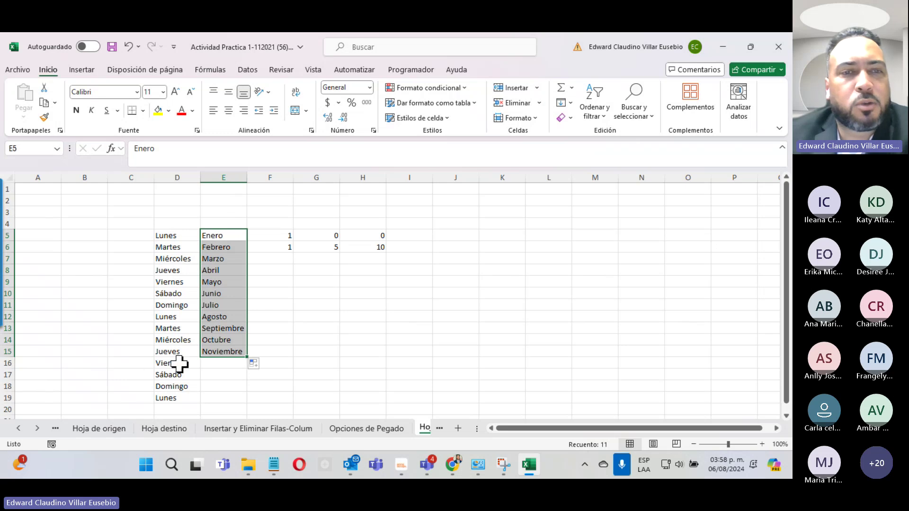
pyautogui.moveTo(246, 357); pyautogui.dragTo(240, 411)
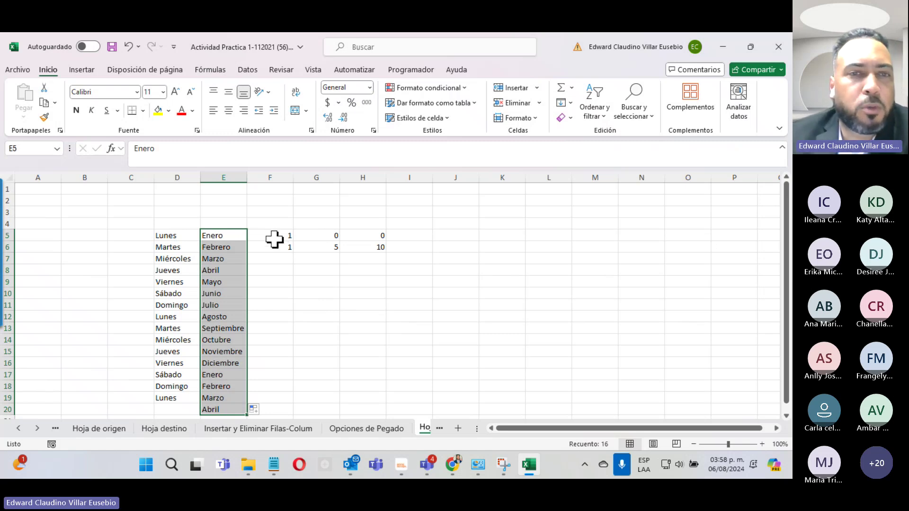
pyautogui.moveTo(274, 239); pyautogui.dragTo(272, 247)
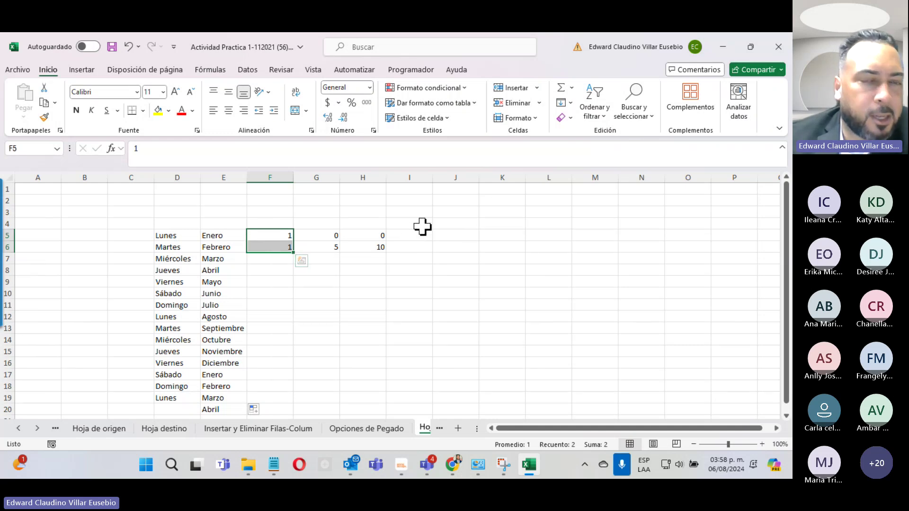
# Step: Fill column F with constant 1s down to row 19
pyautogui.moveTo(270, 235); pyautogui.dragTo(262, 249)
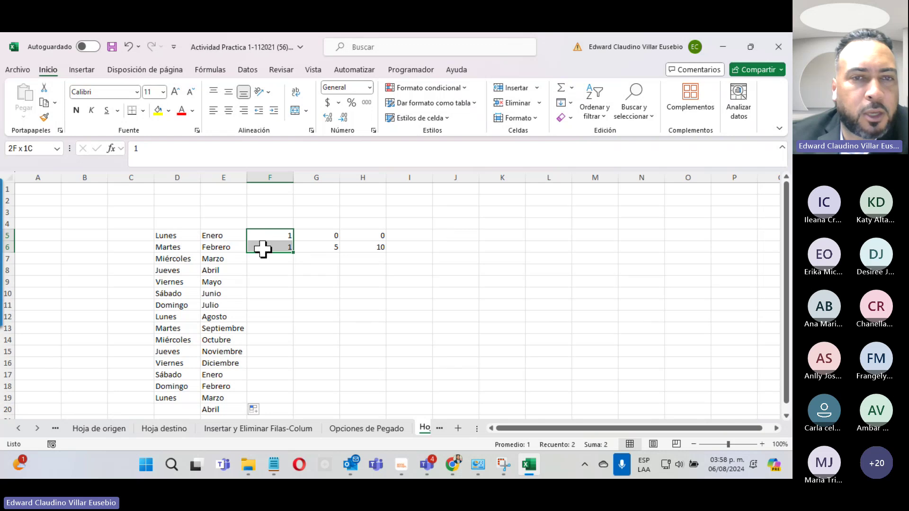
pyautogui.moveTo(315, 235); pyautogui.dragTo(314, 247)
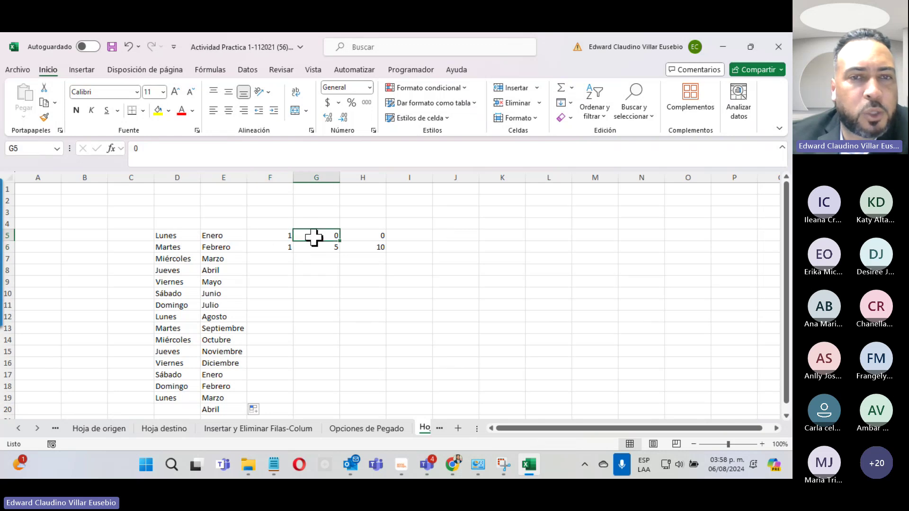
pyautogui.click(373, 237)
pyautogui.moveTo(374, 240); pyautogui.dragTo(375, 245)
pyautogui.click(503, 223)
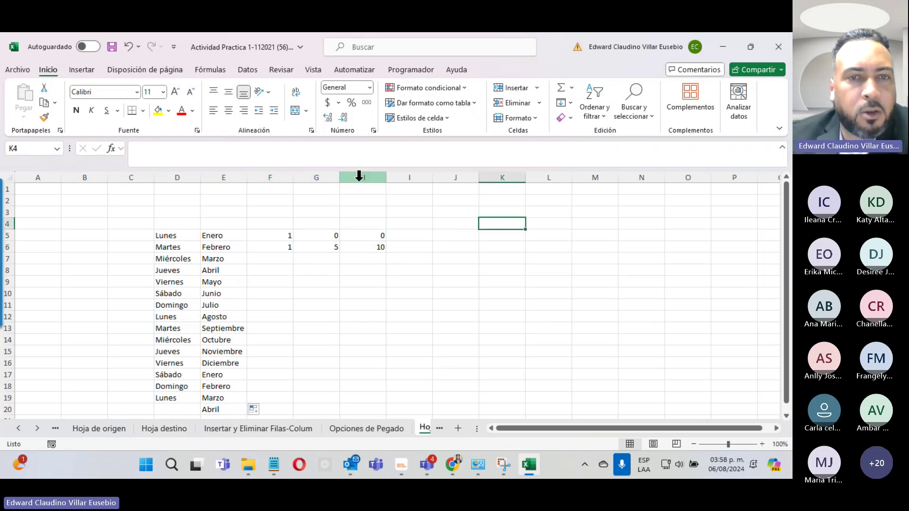
pyautogui.moveTo(268, 235); pyautogui.dragTo(268, 246)
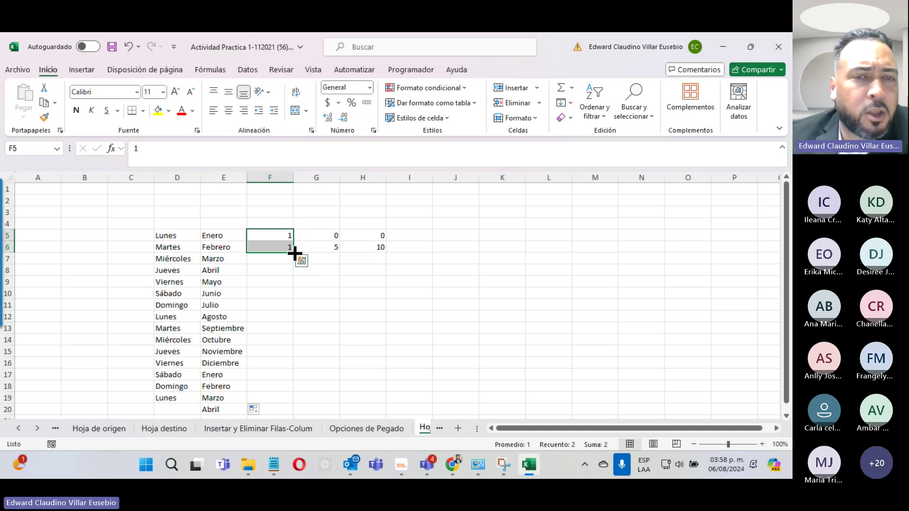
pyautogui.moveTo(294, 253); pyautogui.dragTo(285, 406)
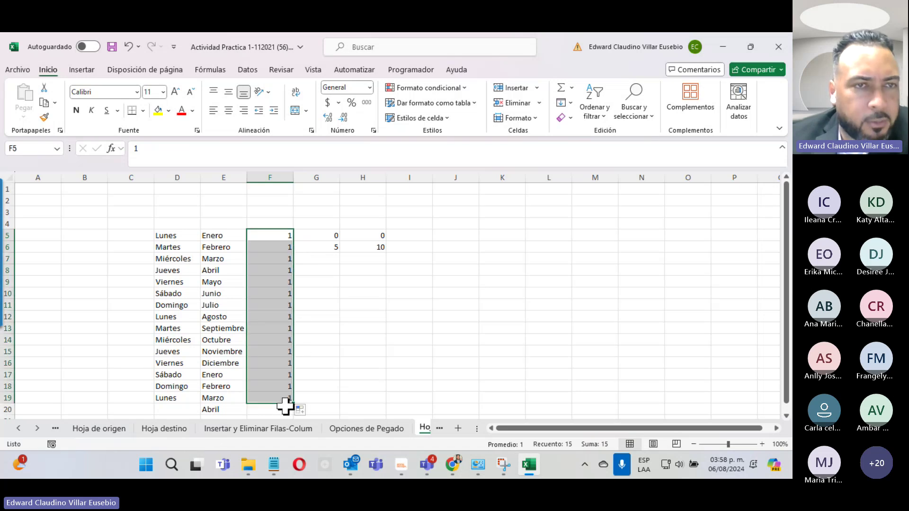
# Step: Extend G to 0–70 by fives and H to 0–140 by tens, down to row 19
pyautogui.moveTo(313, 236); pyautogui.dragTo(314, 247)
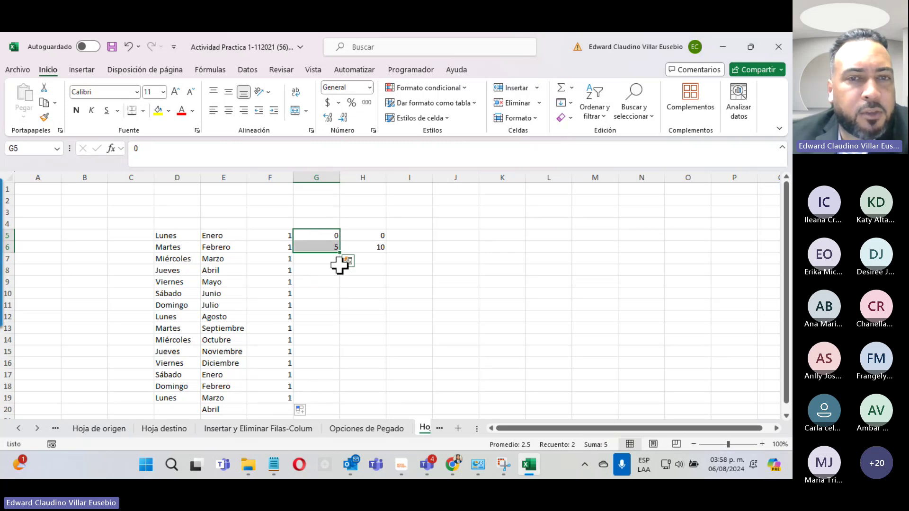
pyautogui.moveTo(343, 253); pyautogui.dragTo(345, 405)
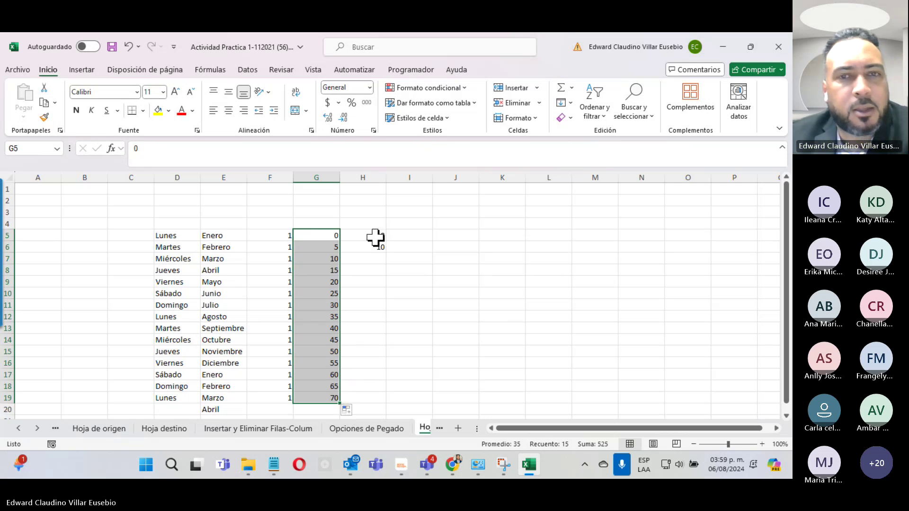
pyautogui.moveTo(373, 235); pyautogui.dragTo(373, 246)
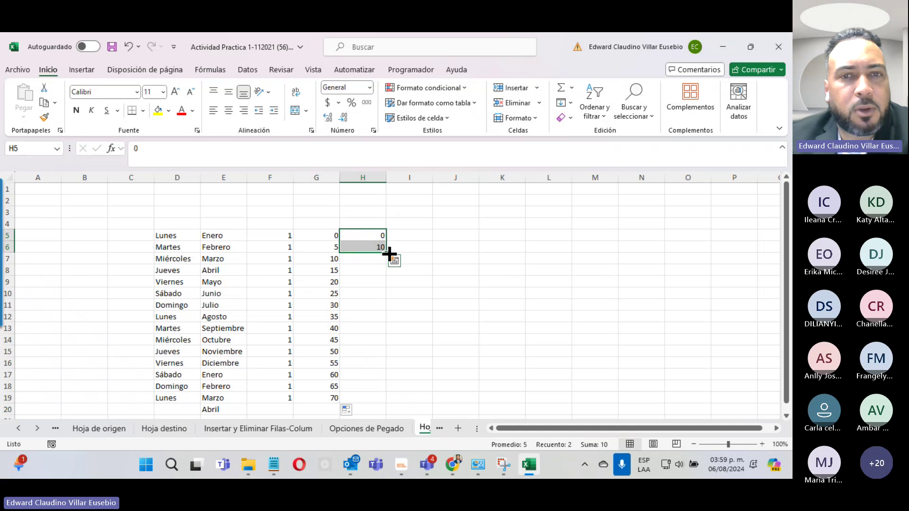
pyautogui.moveTo(388, 254); pyautogui.dragTo(382, 406)
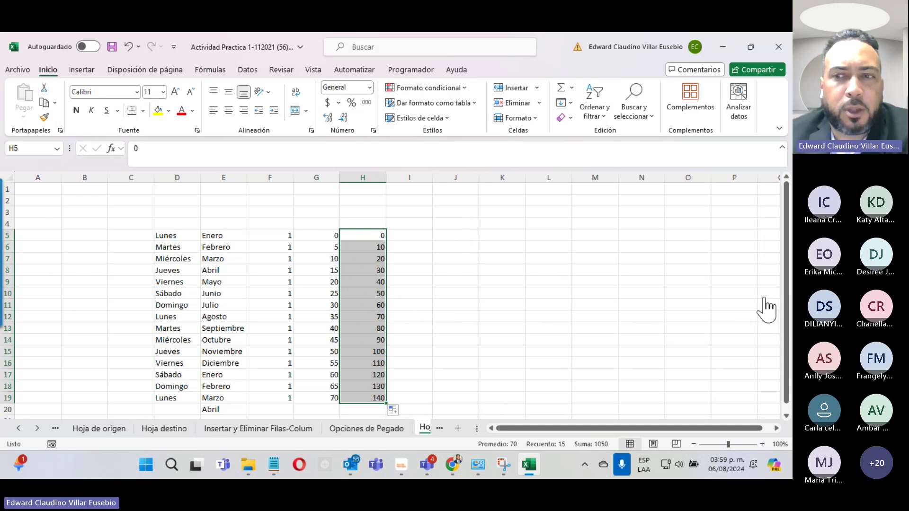
# Step: Mute all Teams meeting participants, then return to Excel and select J5
pyautogui.hotkey('alt', 'Tab')
pyautogui.click(741, 209)
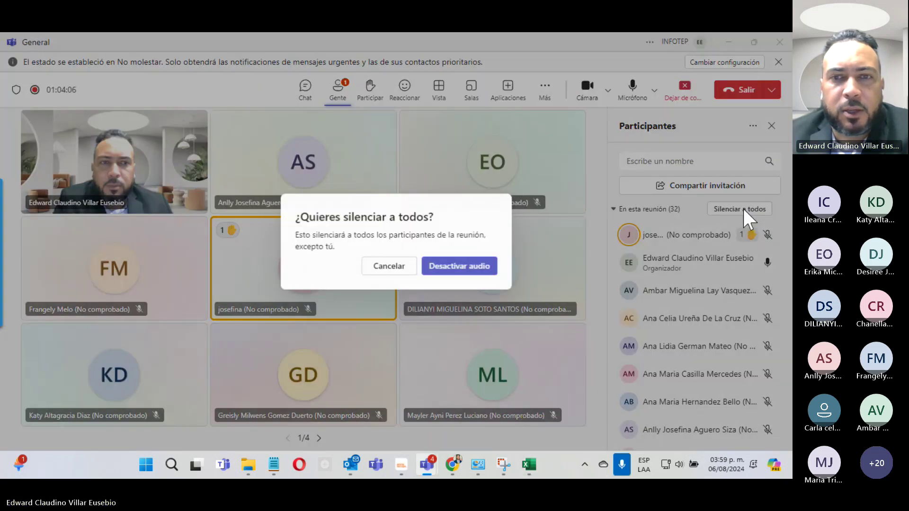
pyautogui.click(468, 266)
pyautogui.click(728, 42)
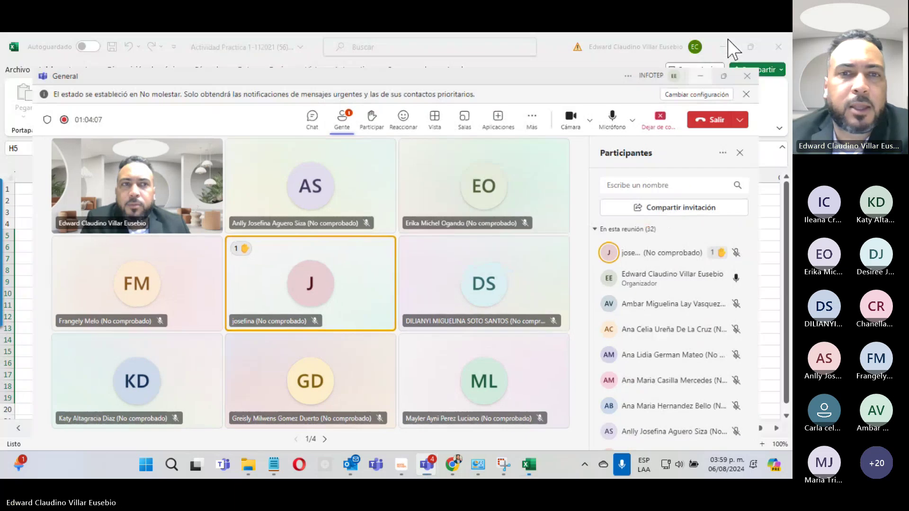
pyautogui.click(459, 236)
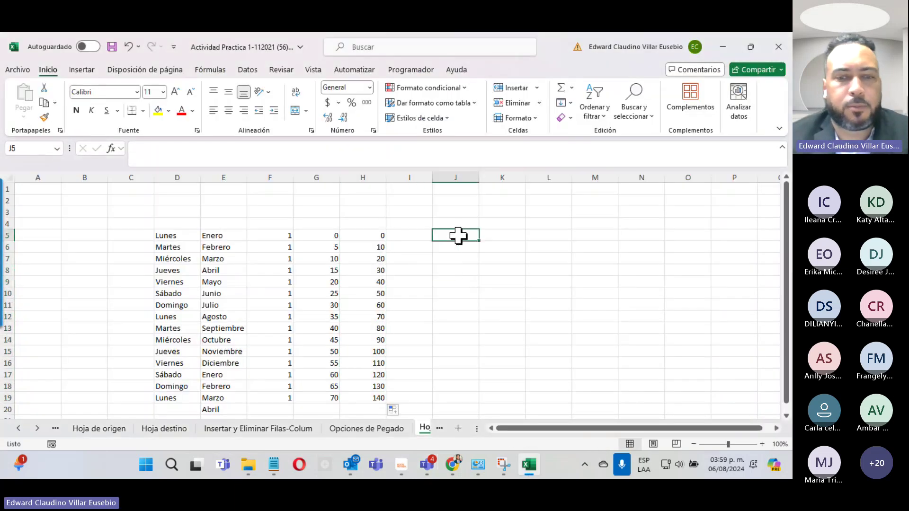
# Step: Fill J5:J18 with Pedro1 through Pedro14, then minimise the Excel workbook
pyautogui.write('Pedro1')
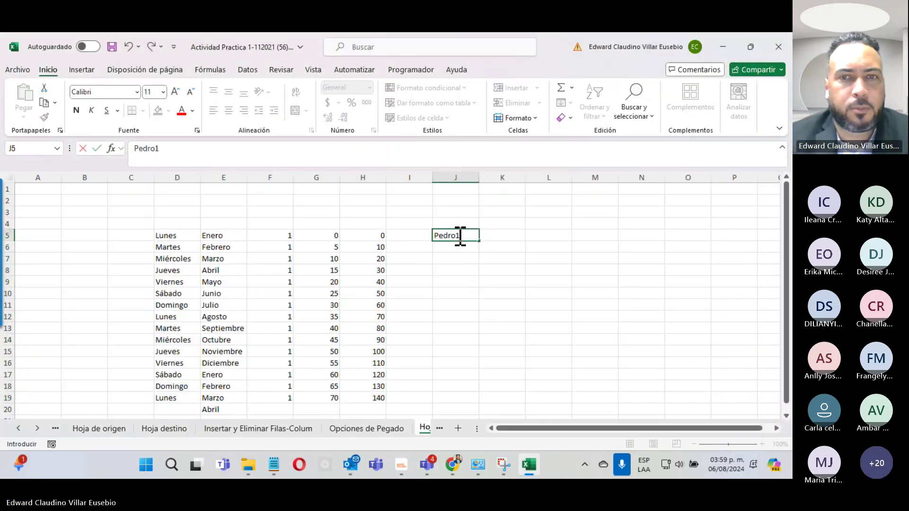
pyautogui.press('Return')
pyautogui.write('Pedro1')
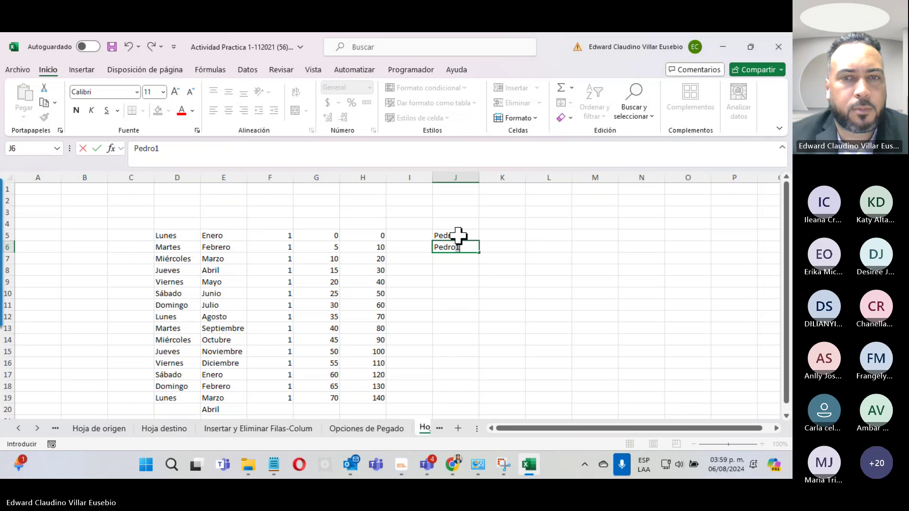
pyautogui.write('2')
pyautogui.press('Return')
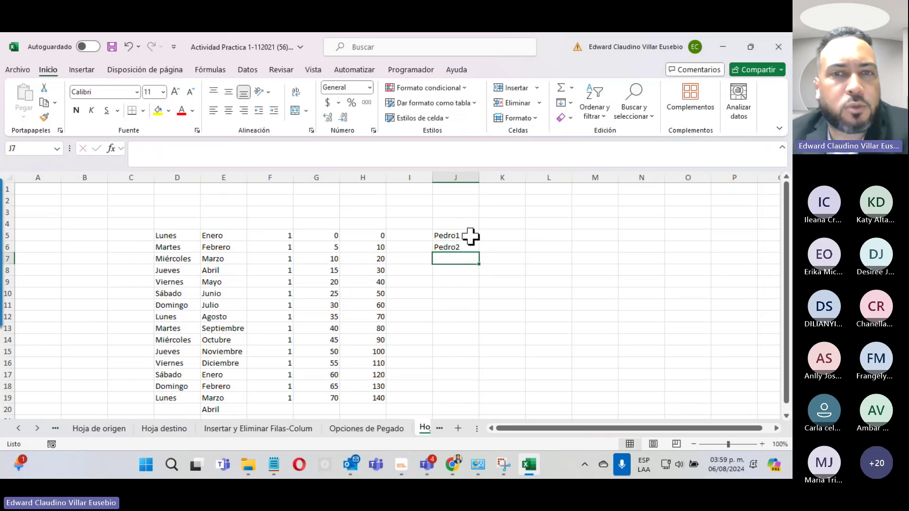
pyautogui.moveTo(469, 236); pyautogui.dragTo(469, 387)
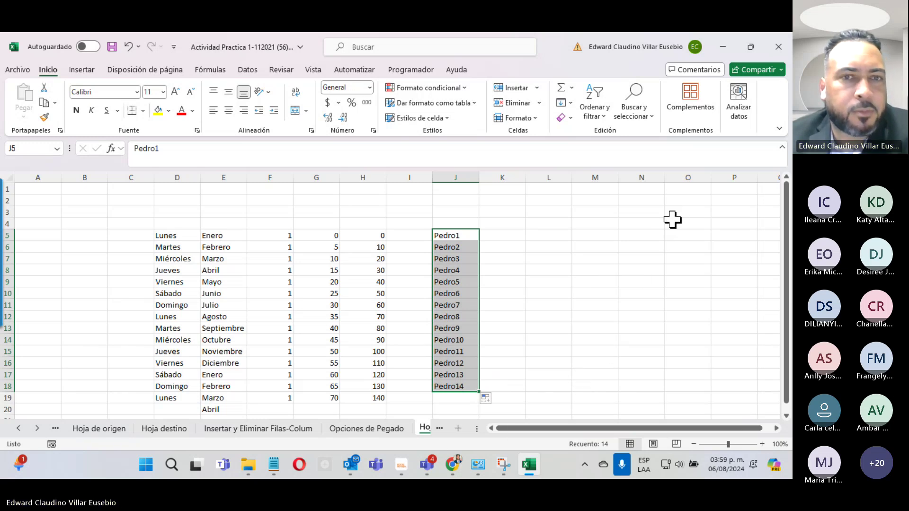
pyautogui.click(544, 245)
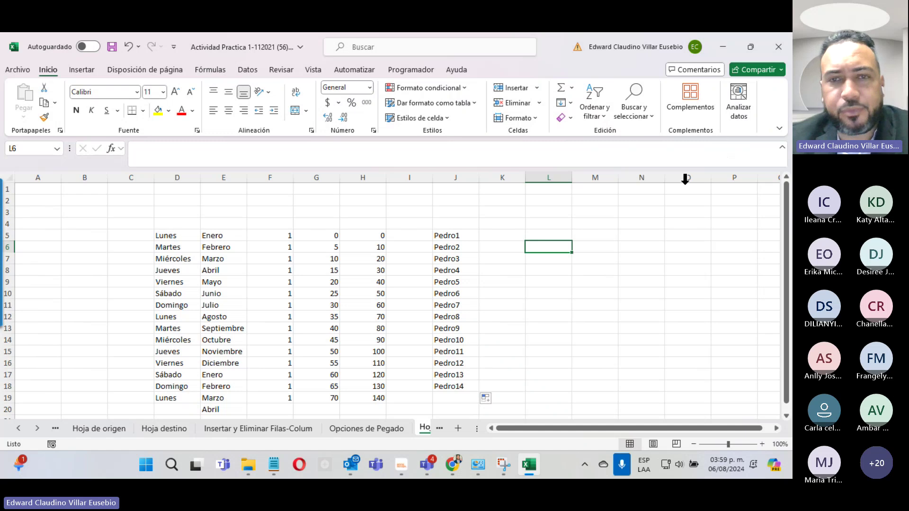
pyautogui.click(723, 46)
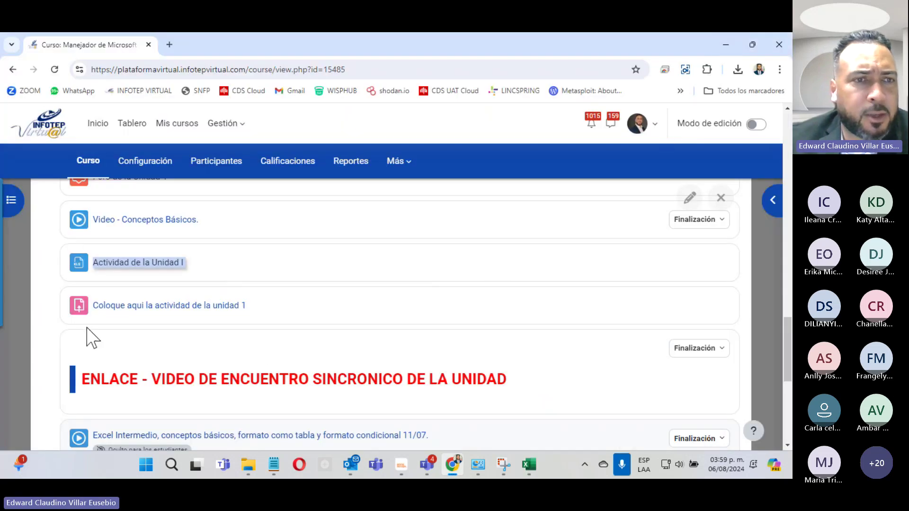
# Step: Scroll the INFOTEP Virtual course page to review the Unidad 1 items, then switch back to Teams
pyautogui.scroll(5, 93, 337)
pyautogui.scroll(-5, 311, 422)
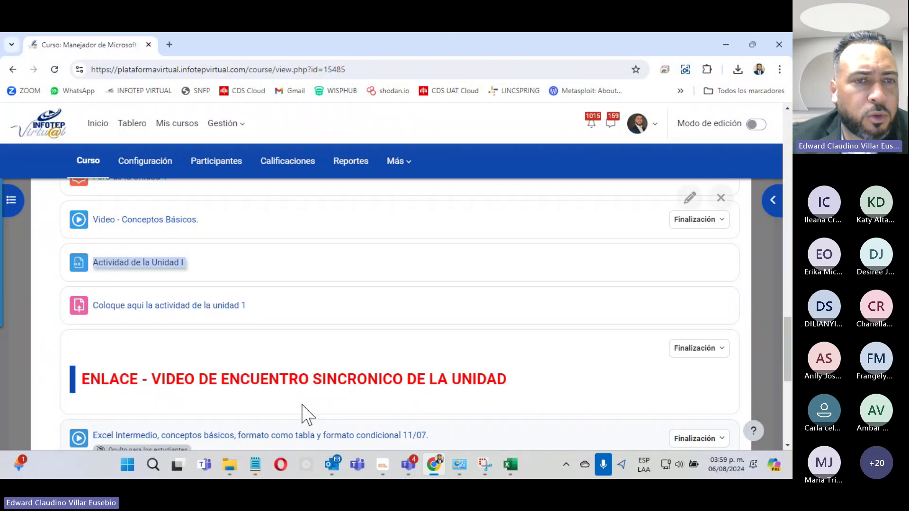
pyautogui.scroll(-10, 305, 414)
pyautogui.scroll(18, 276, 433)
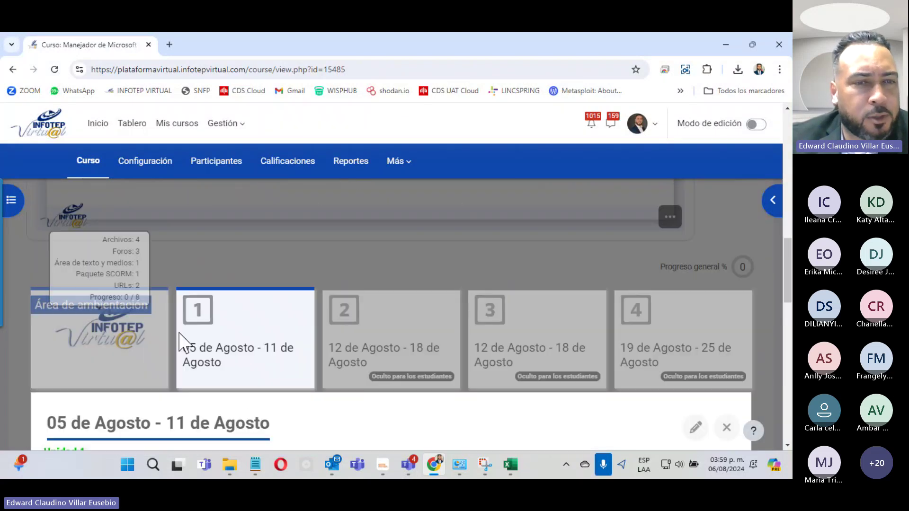
pyautogui.scroll(-3, 182, 345)
pyautogui.scroll(-5, 182, 351)
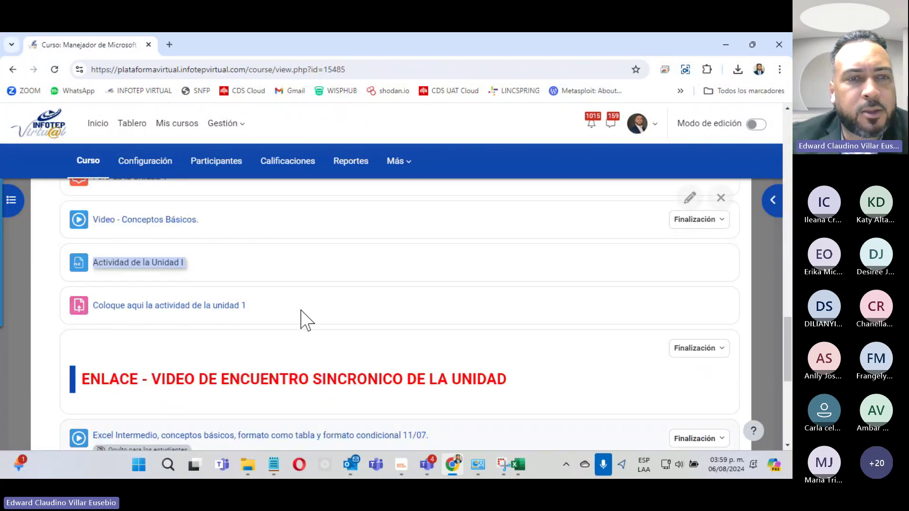
pyautogui.scroll(-5, 171, 253)
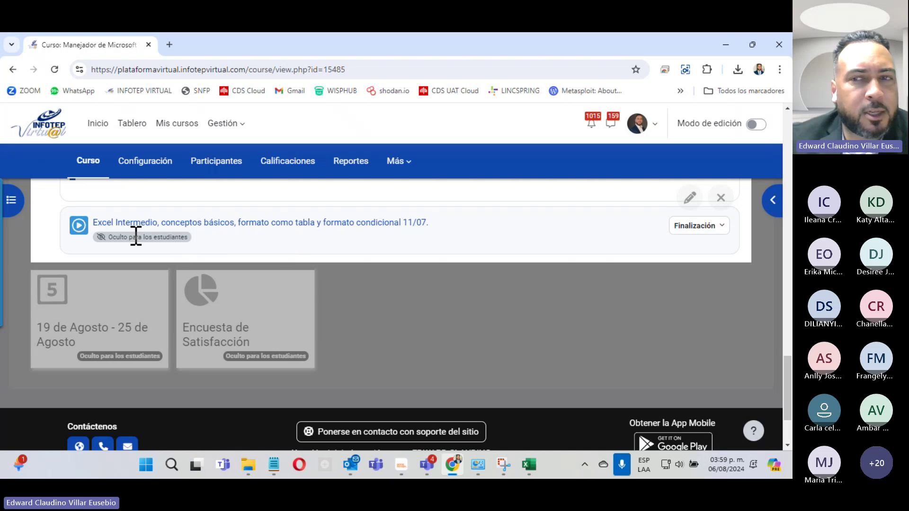
pyautogui.scroll(2, 757, 365)
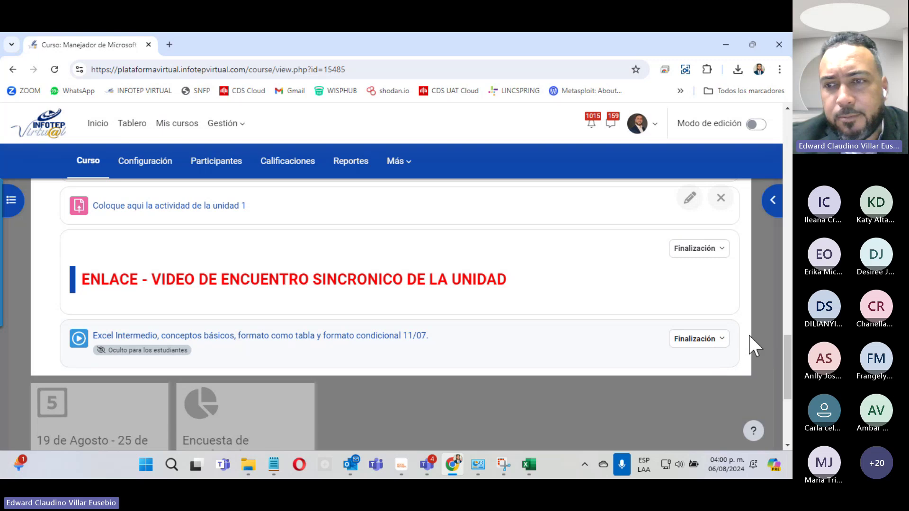
pyautogui.hotkey('alt', 'Tab')
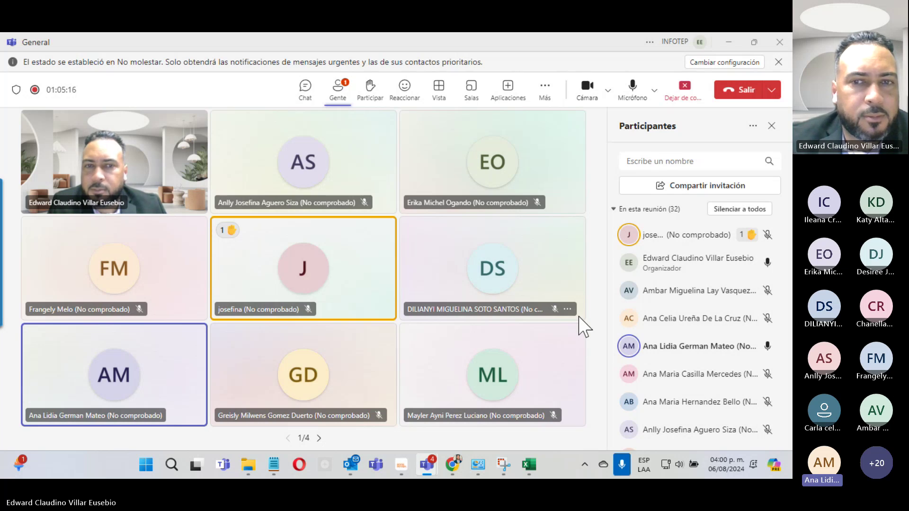
# Step: Check the Teams audio settings: AirPods as speaker and microphone, noise suppression on
pyautogui.click(726, 465)
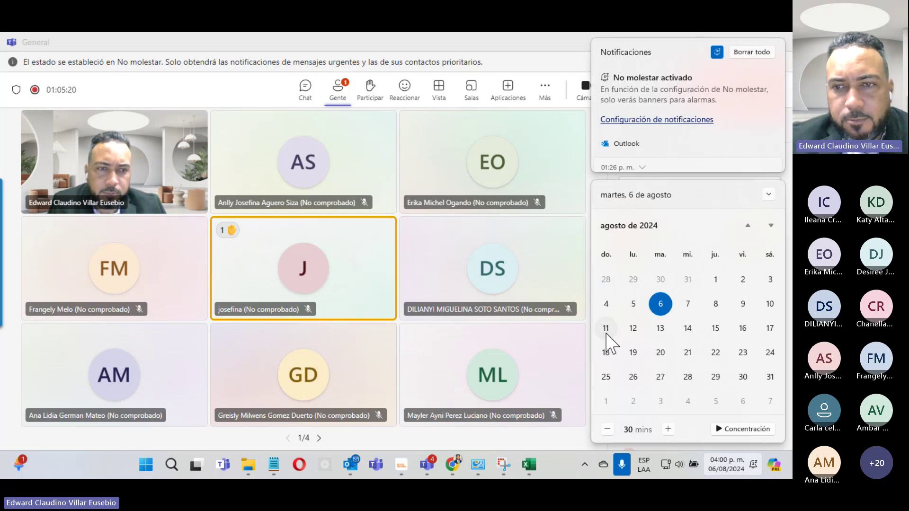
pyautogui.click(592, 305)
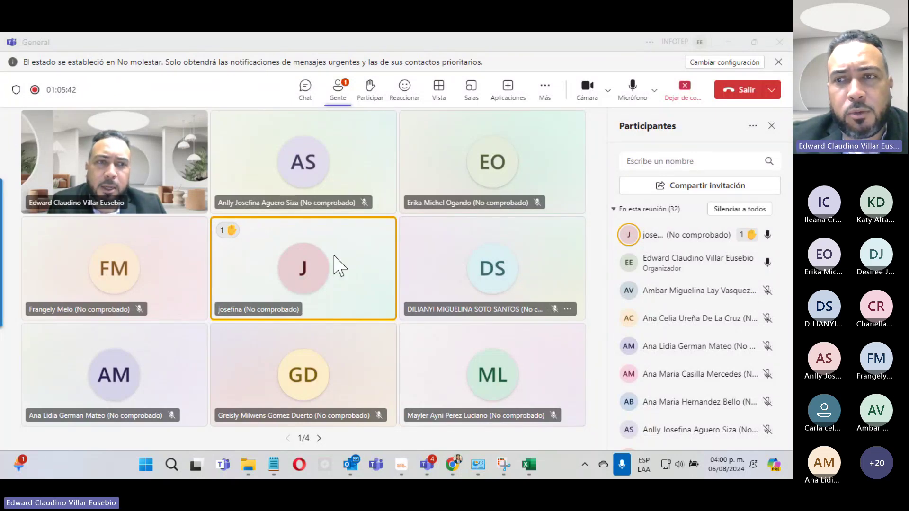
pyautogui.moveTo(303, 268)
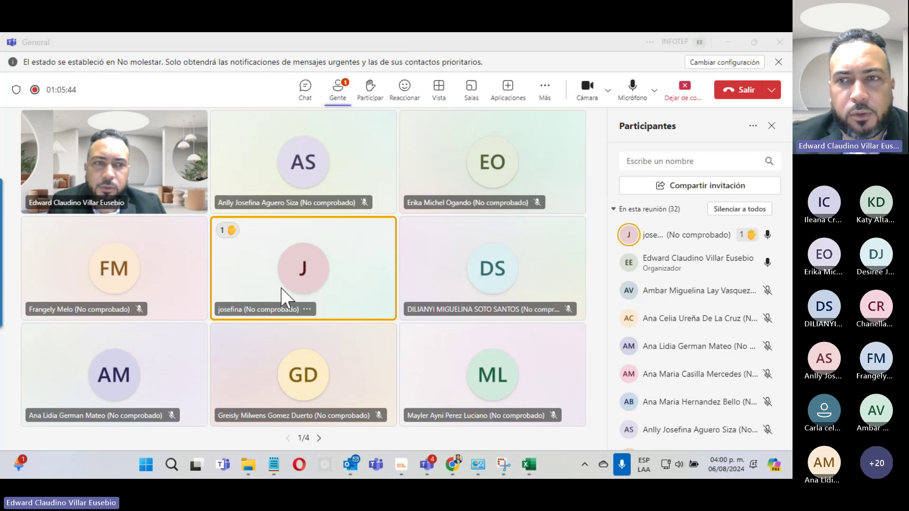
pyautogui.click(609, 91)
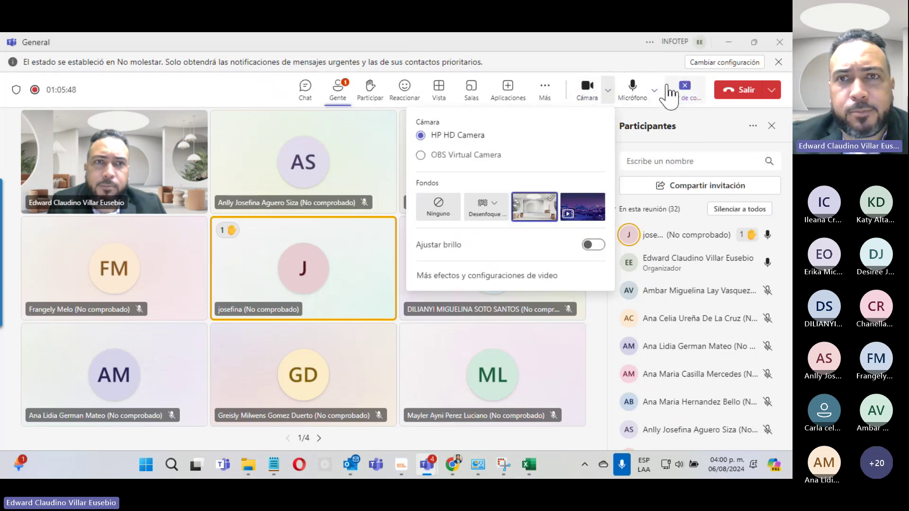
pyautogui.click(545, 88)
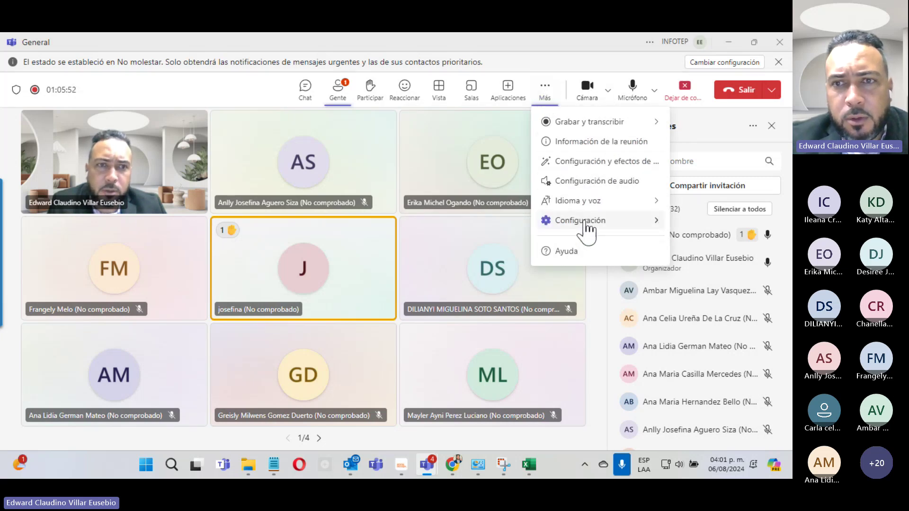
pyautogui.moveTo(580, 220)
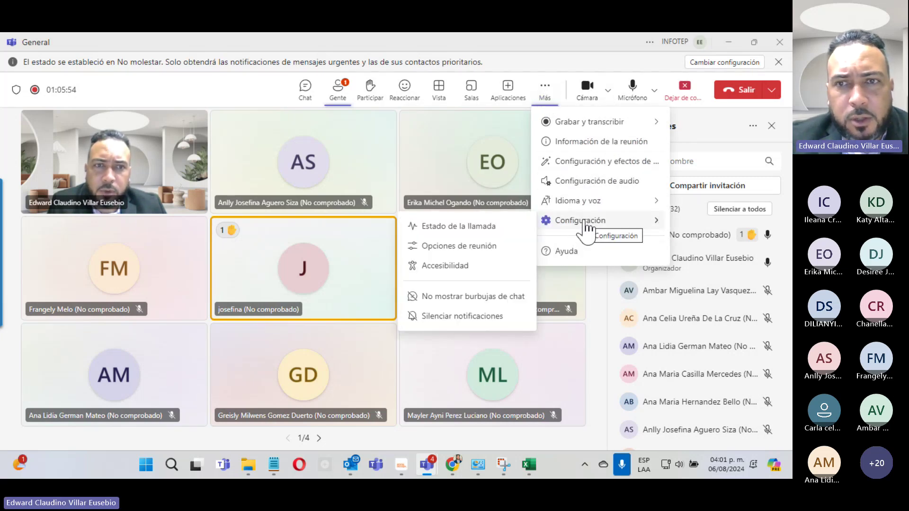
pyautogui.click(583, 183)
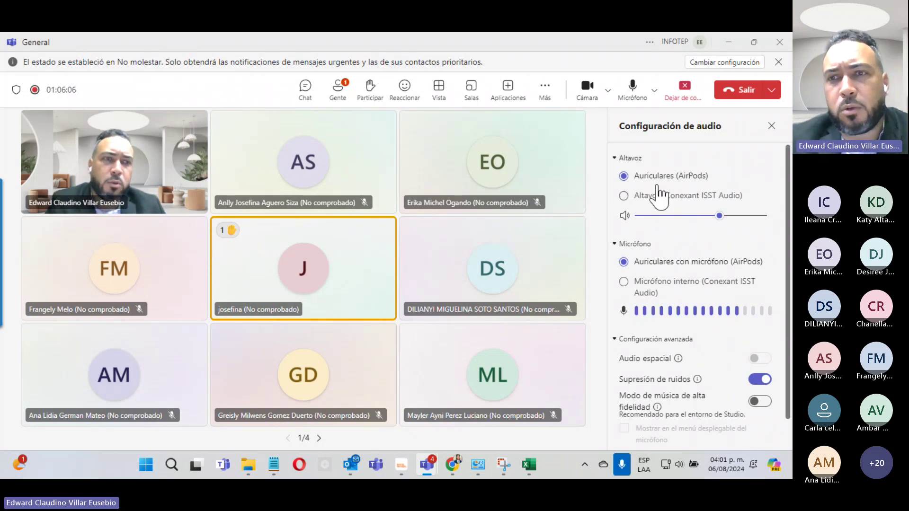
pyautogui.moveTo(303, 162)
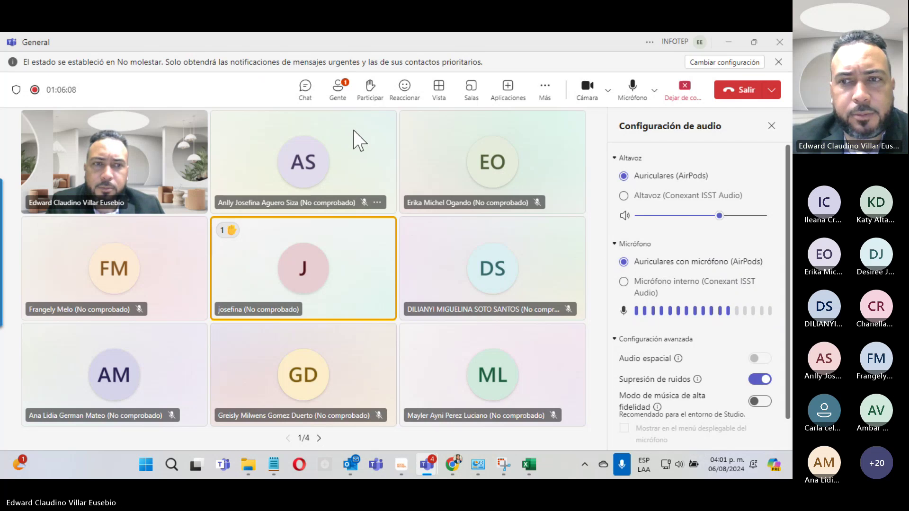
# Step: Close the audio settings, glance at the participant list, and admit the lobby guest
pyautogui.click(772, 126)
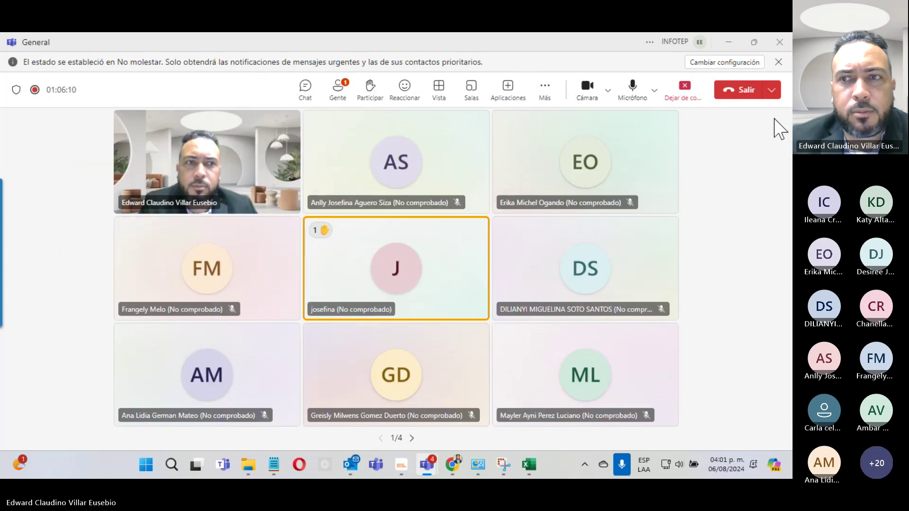
pyautogui.click(338, 90)
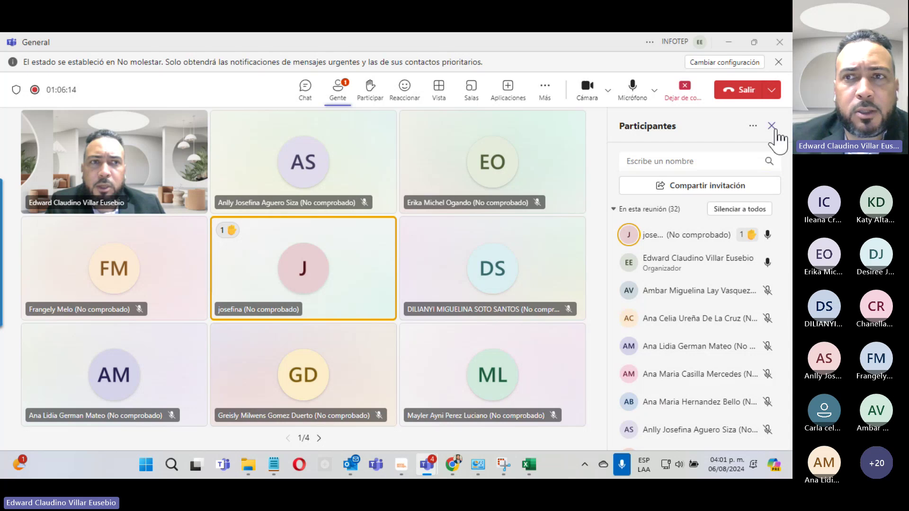
pyautogui.click(772, 126)
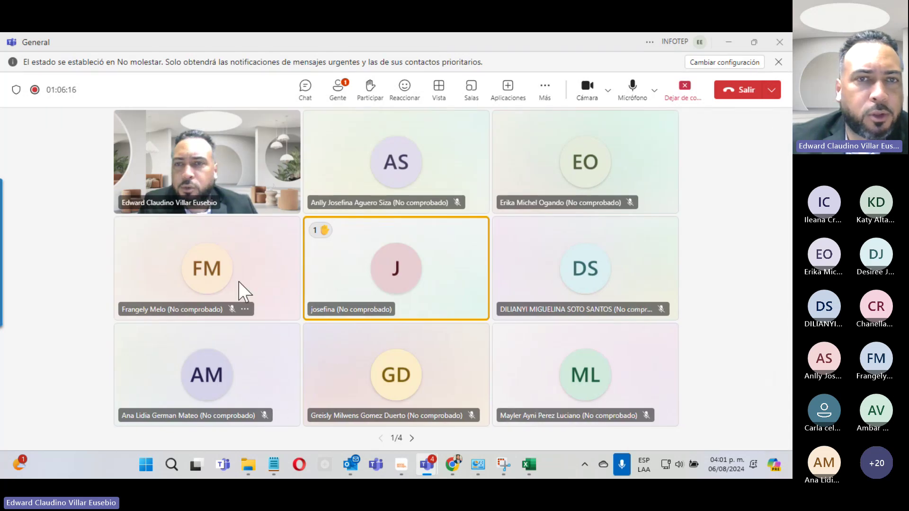
pyautogui.moveTo(149, 308)
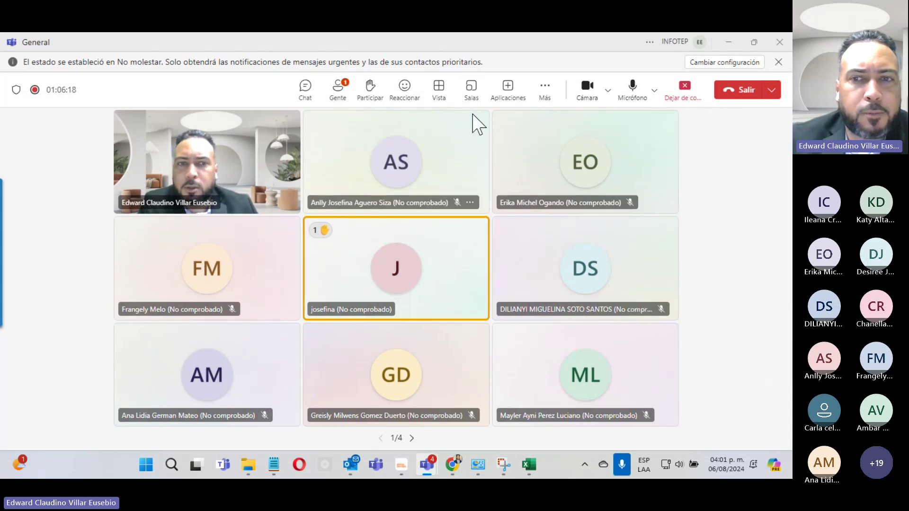
pyautogui.moveTo(206, 268)
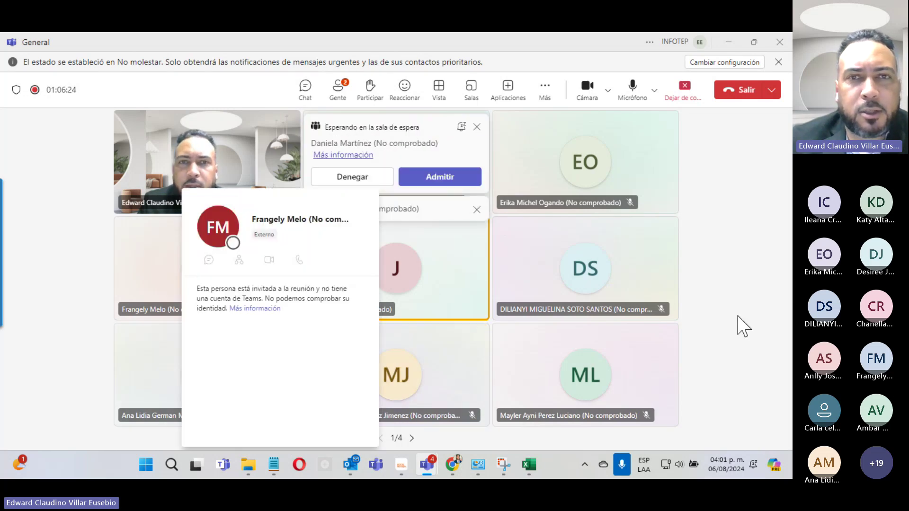
pyautogui.click(442, 176)
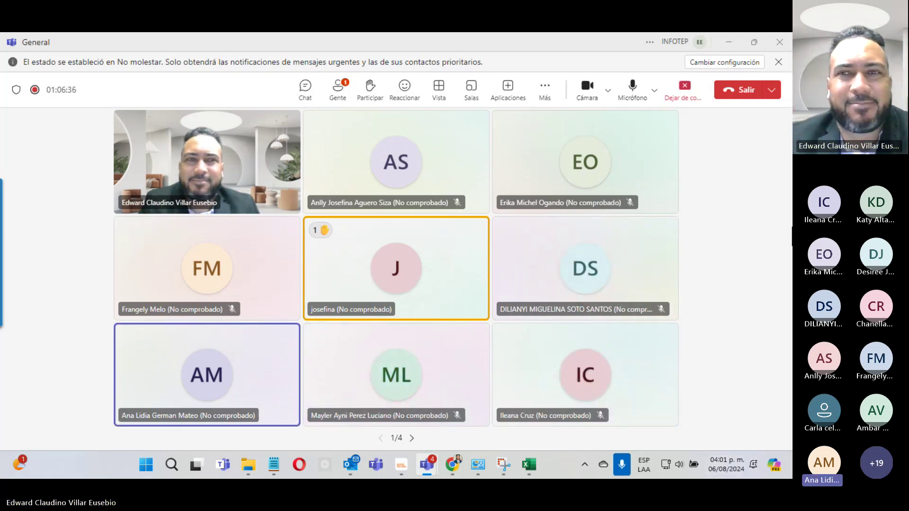
# Step: Turn off the camera, mute the microphone, and stop sharing the screen
pyautogui.click(587, 88)
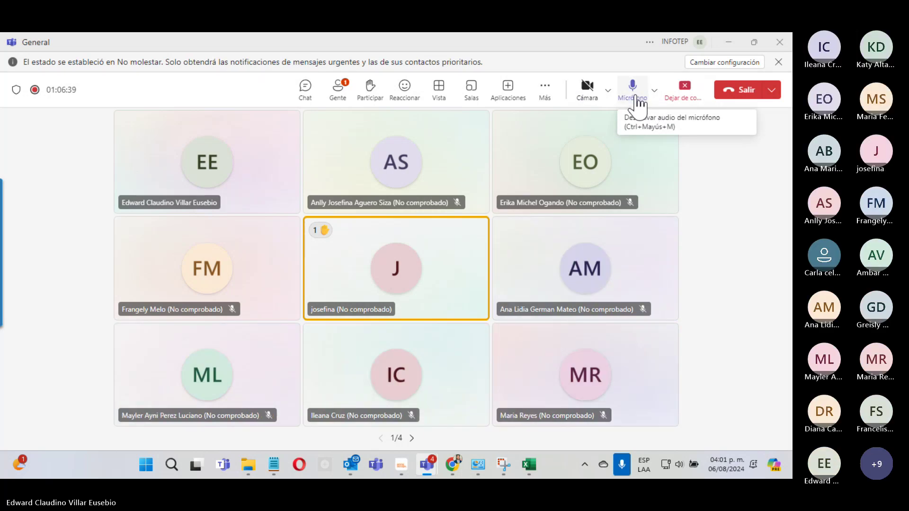
pyautogui.click(634, 90)
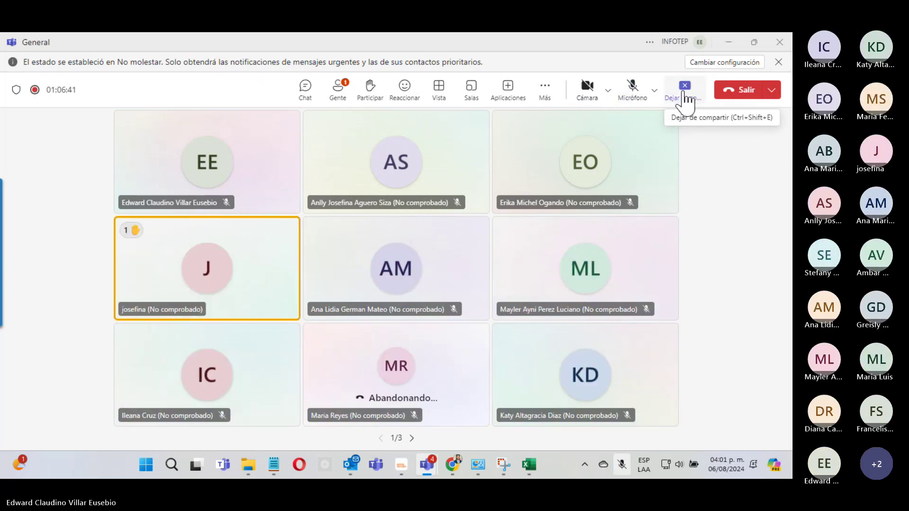
pyautogui.click(685, 89)
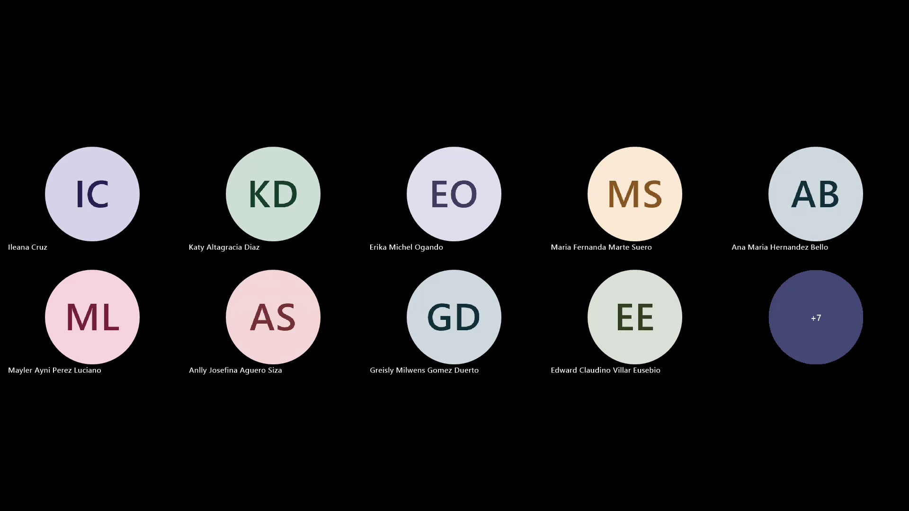